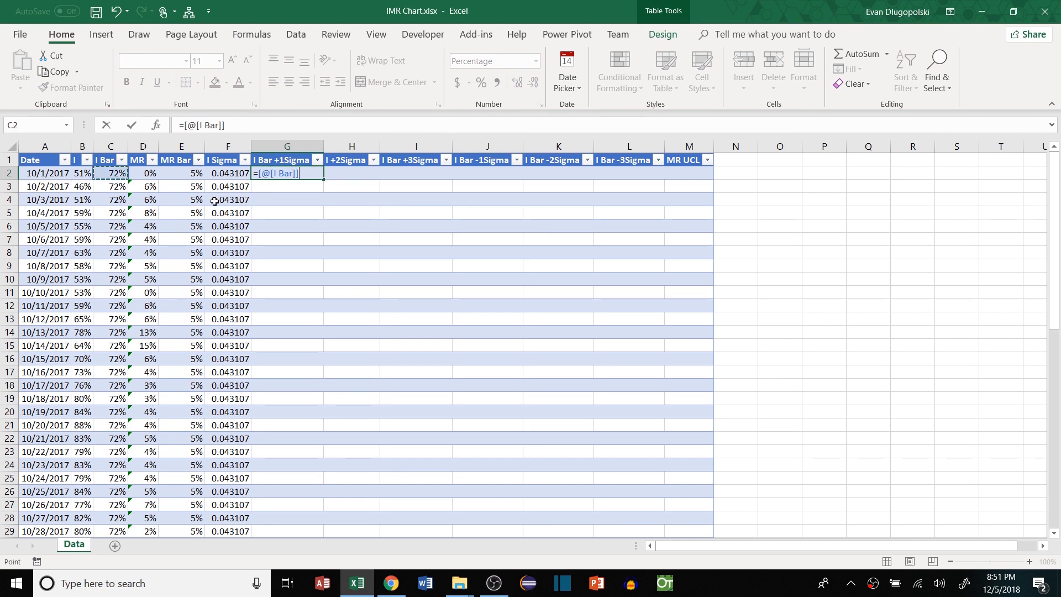
Fill column G with the I Bar +1Sigma formula and point out the colour-flagged I chart series
{"action": "key", "text": "Return"}
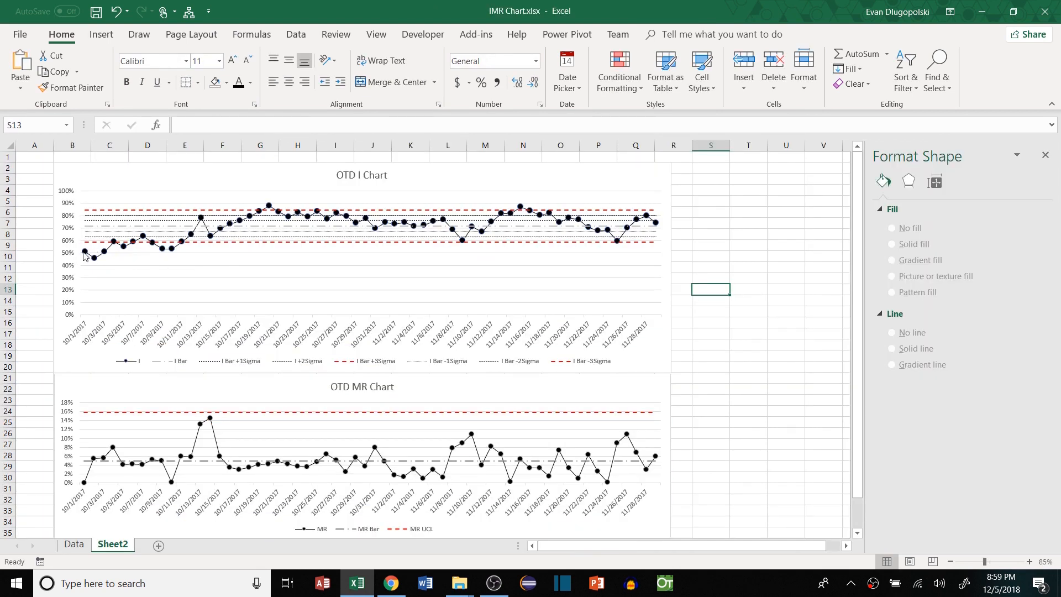
{"action": "left_click", "coordinate": [85, 252]}
{"action": "left_click", "coordinate": [34, 267]}
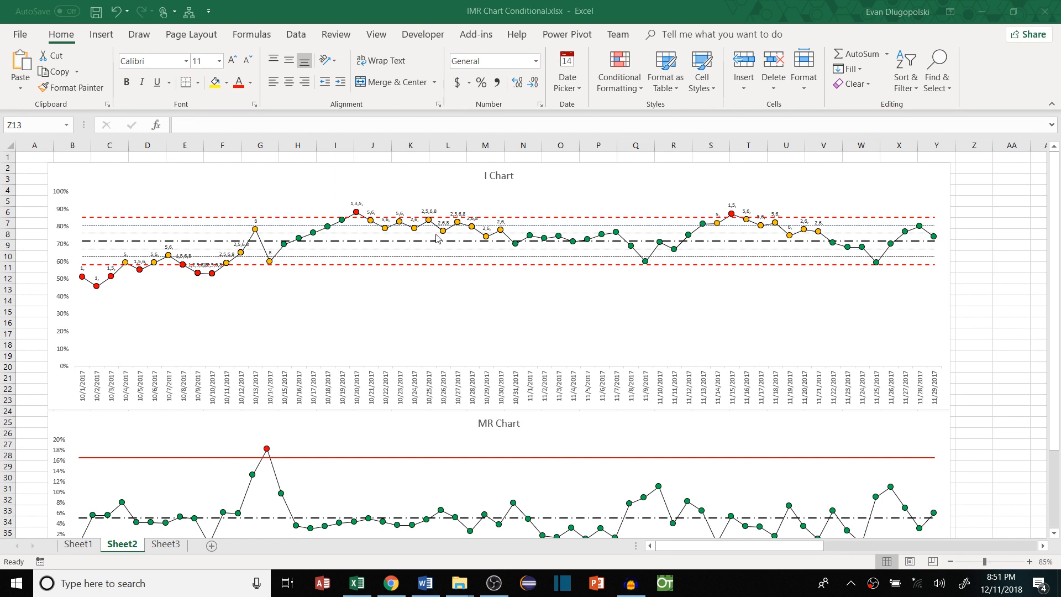
Point out the OTD I Chart's data labels and plot area in IMR Chart.xlsx
{"action": "left_click", "coordinate": [126, 257]}
{"action": "left_click", "coordinate": [323, 285]}
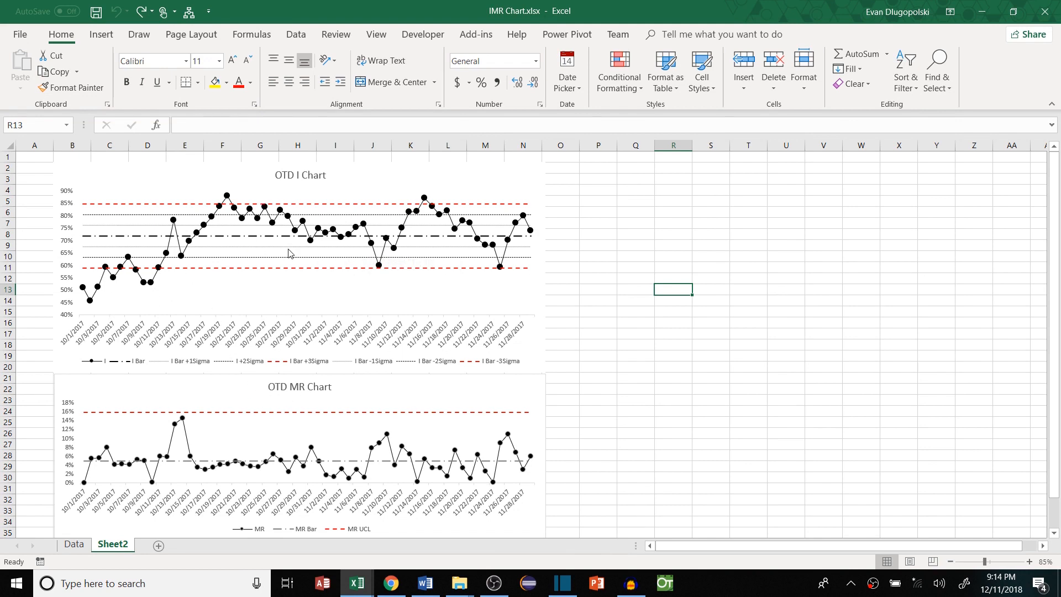
On the Data sheet, inspect the MR formula in D2 and the MR Bar formula in E2
{"action": "left_click", "coordinate": [75, 545]}
{"action": "left_click", "coordinate": [147, 173]}
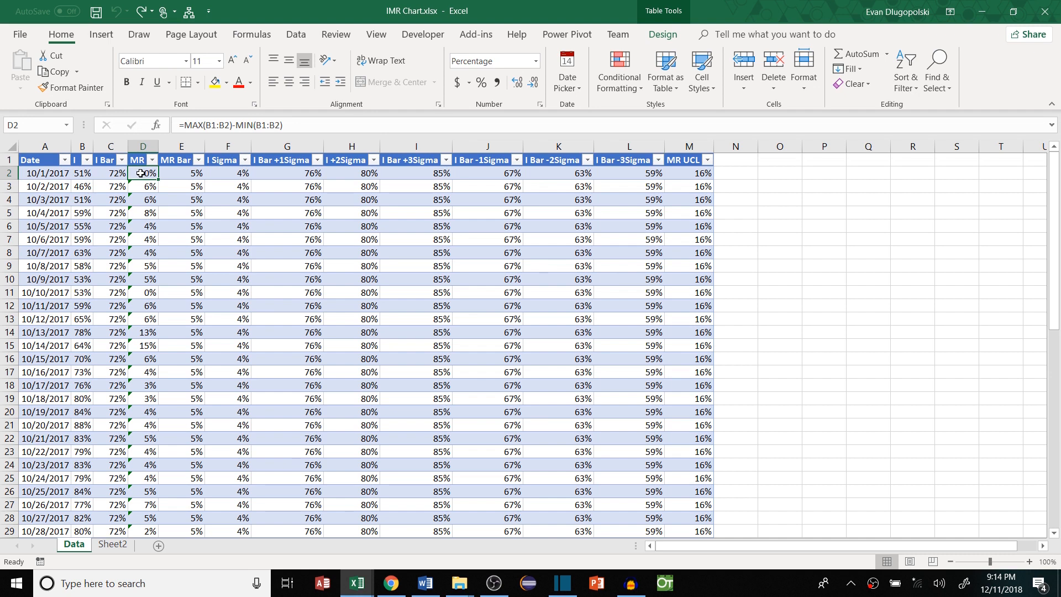
{"action": "left_click", "coordinate": [177, 175]}
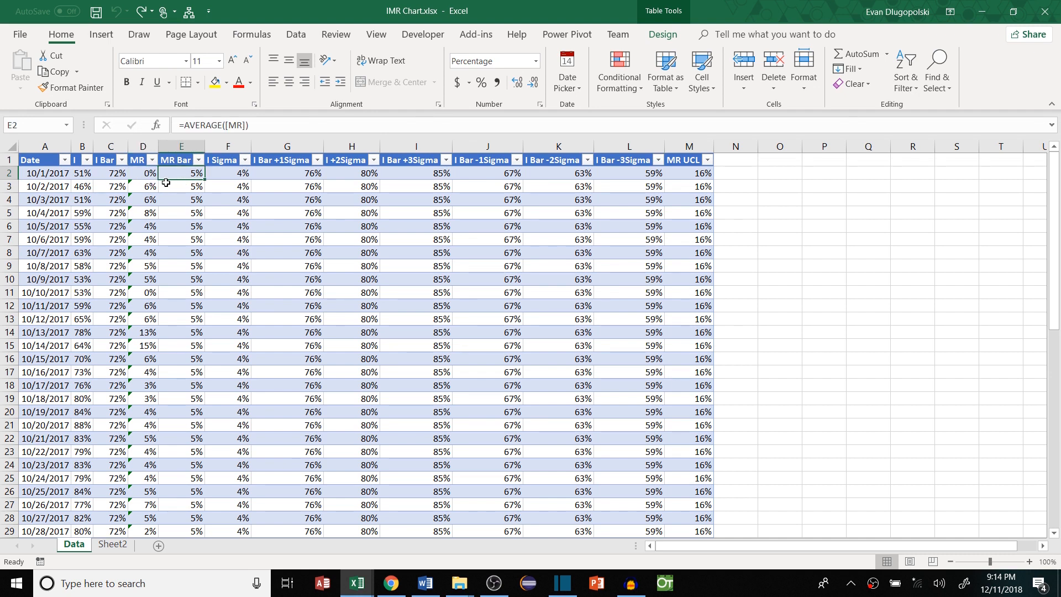
{"action": "left_click_drag", "start_coordinate": [140, 174], "coordinate": [145, 293]}
{"action": "left_click", "coordinate": [142, 176]}
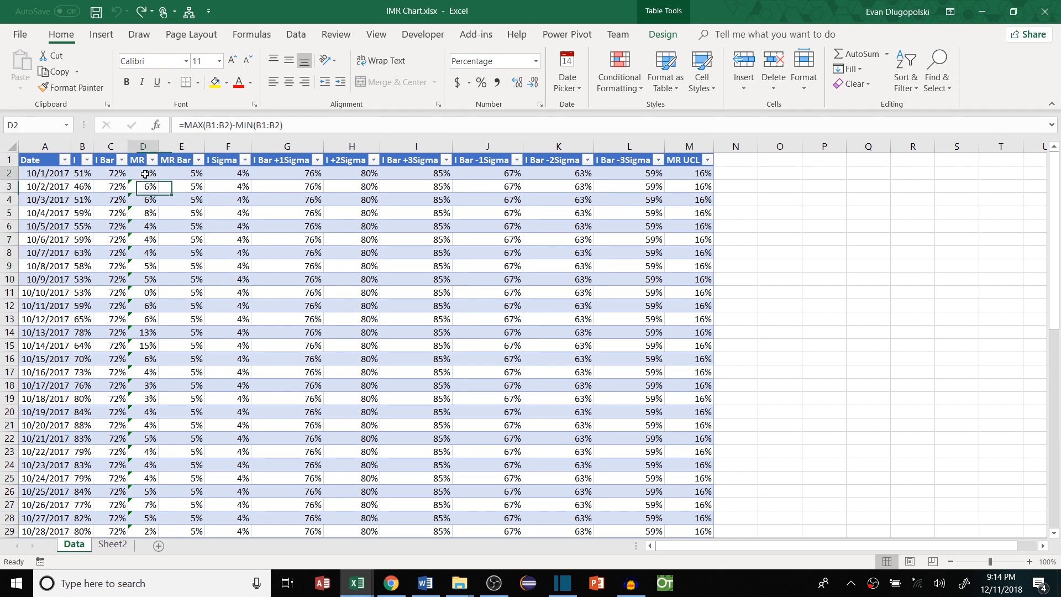
{"action": "left_click", "coordinate": [174, 178]}
{"action": "left_click", "coordinate": [157, 177]}
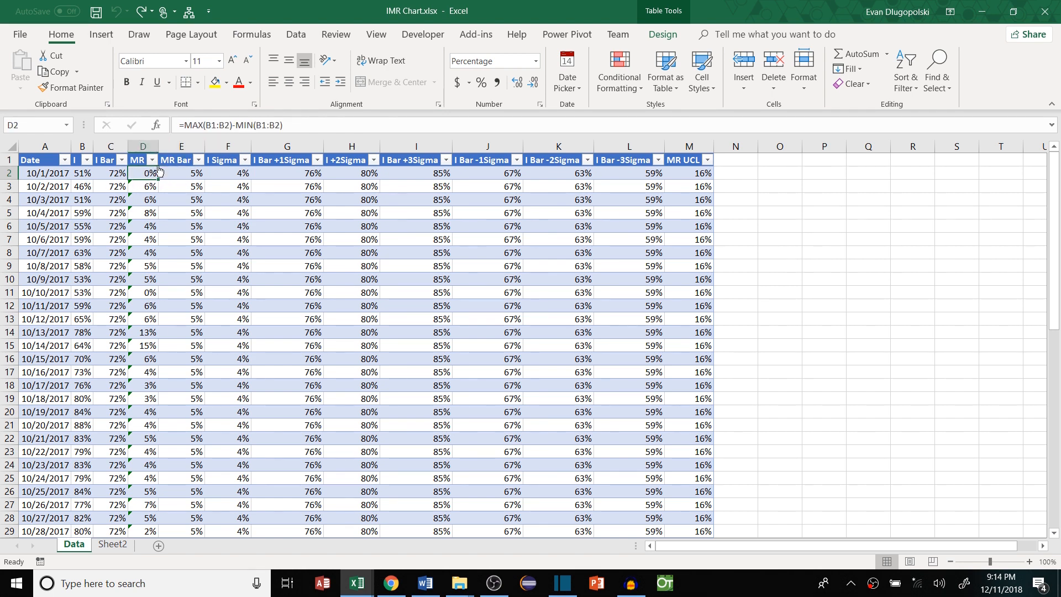
Delete the moving-range formula from D2, leaving the first MR cell blank
{"action": "left_click", "coordinate": [187, 127]}
{"action": "key", "text": "Escape"}
{"action": "left_click_drag", "start_coordinate": [282, 126], "coordinate": [183, 127]}
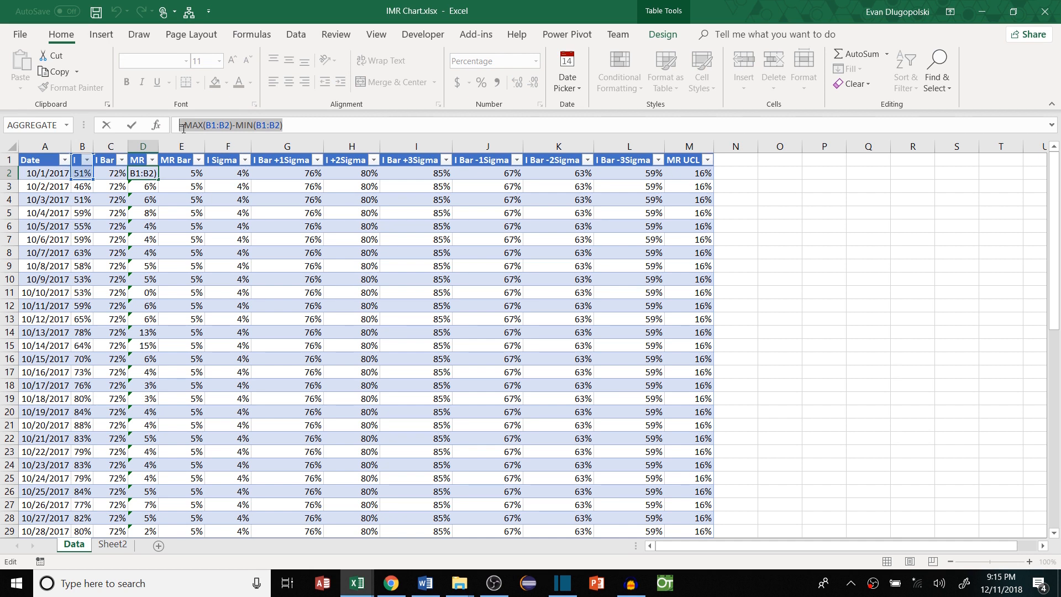
{"action": "key", "text": "Delete"}
{"action": "key", "text": "Return"}
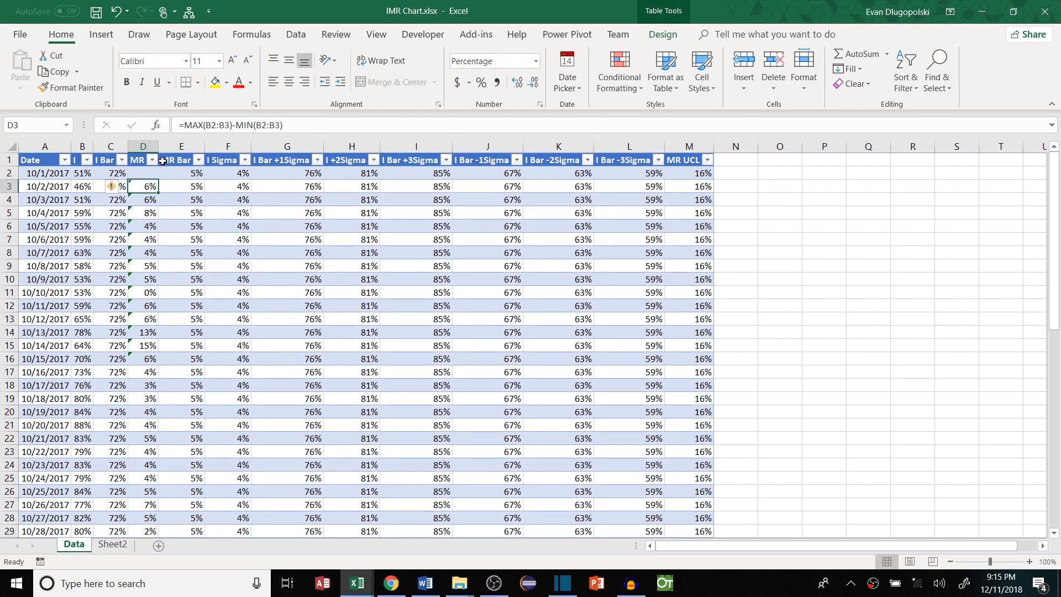
{"action": "key", "text": "Up"}
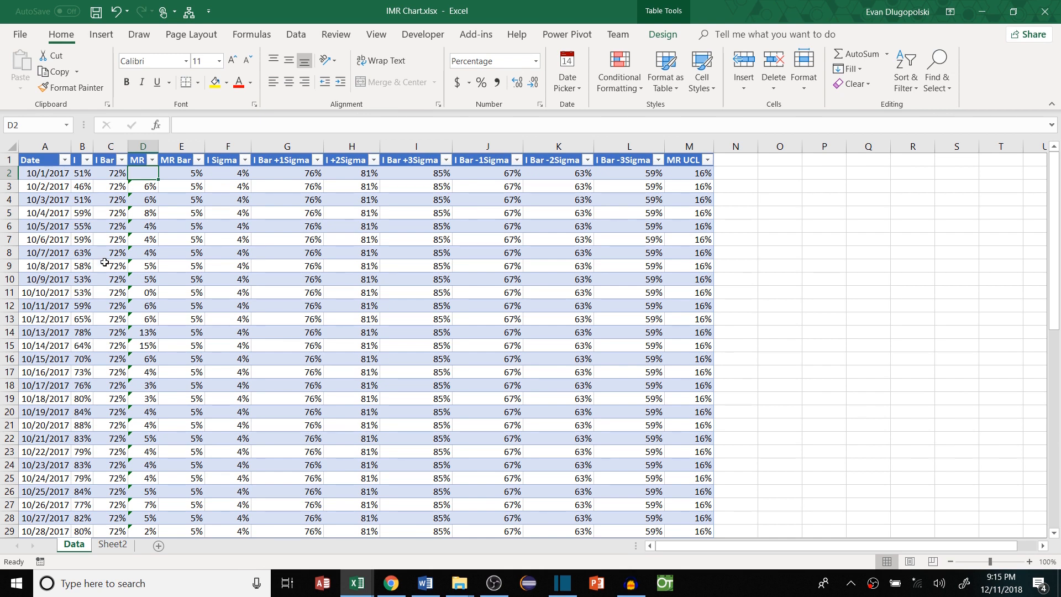
Enter =IF(ISNUMBER(OFFSET([@I],-1,0,1,1))=TRUE,TRUE,FALSE) in D2 for the whole MR column
{"action": "double_click", "coordinate": [145, 174]}
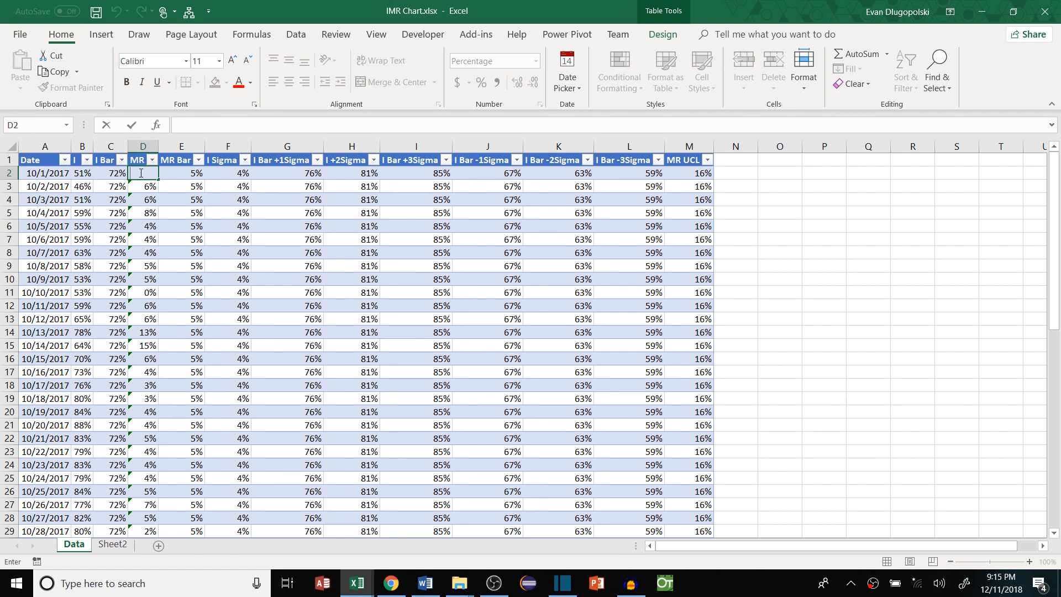
{"action": "type", "text": "="}
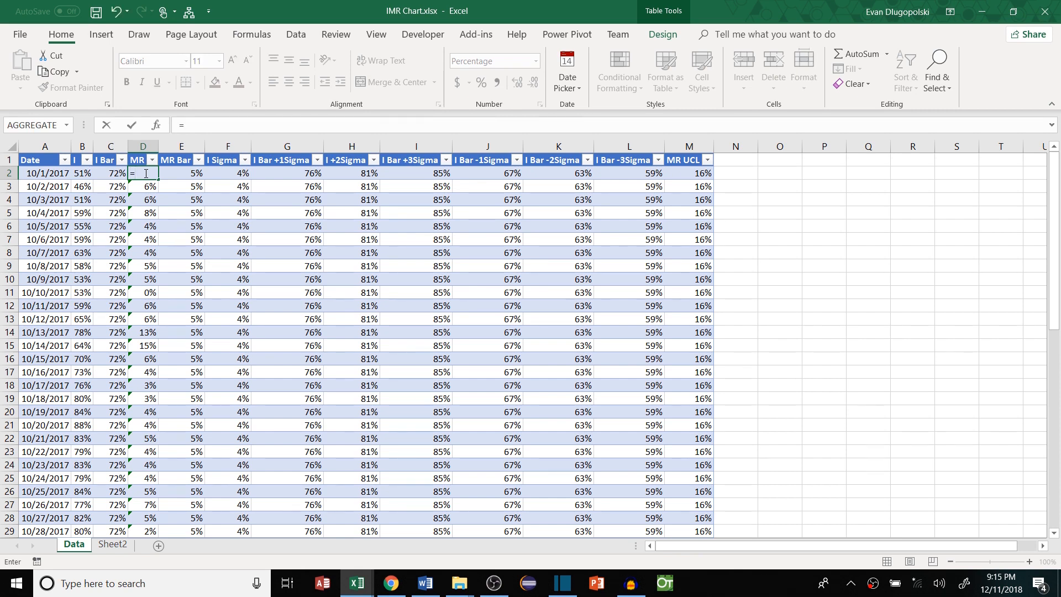
{"action": "type", "text": "IF(ISNUMBER("}
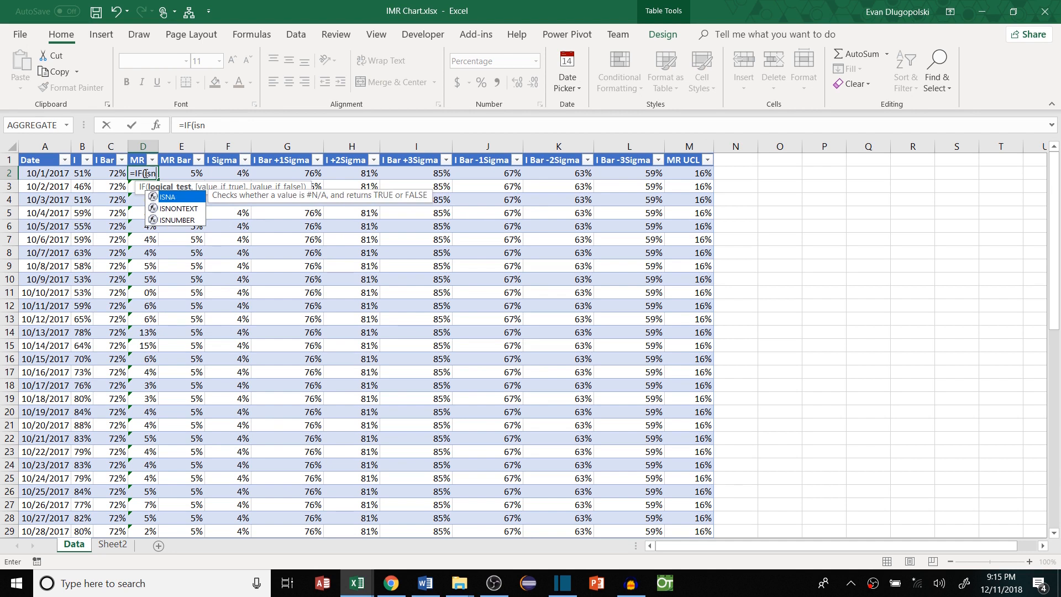
{"action": "type", "text": "OFFSET("}
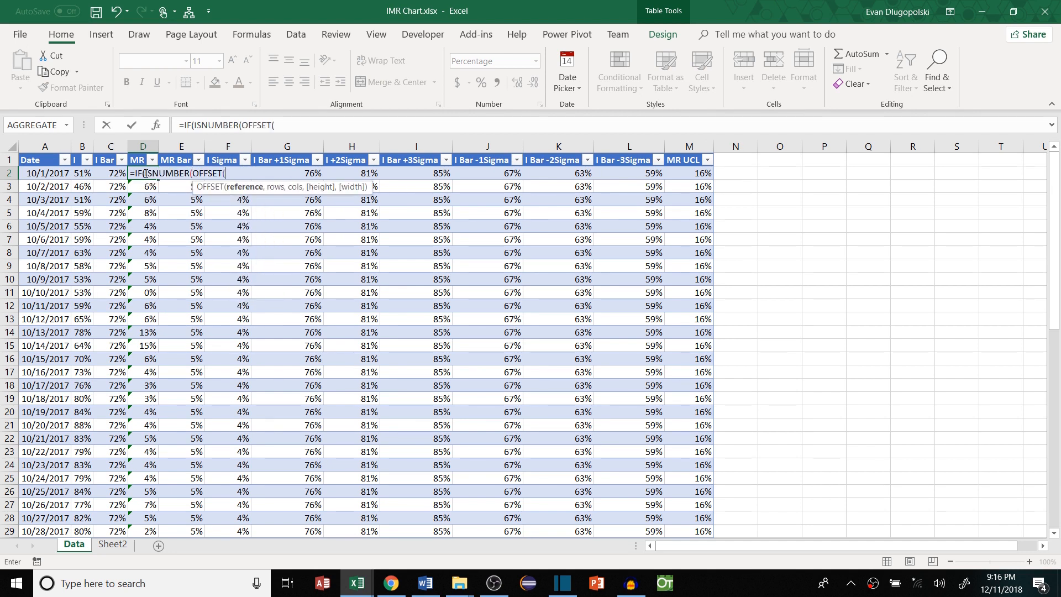
{"action": "left_click", "coordinate": [81, 174]}
{"action": "type", "text": ","}
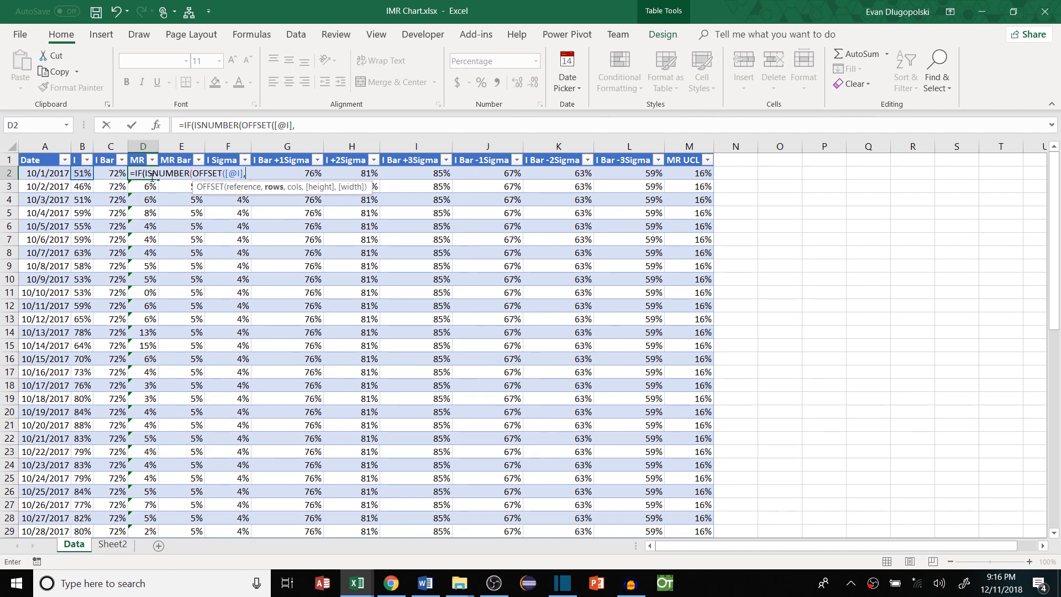
{"action": "type", "text": "-1"}
{"action": "type", "text": ",0,"}
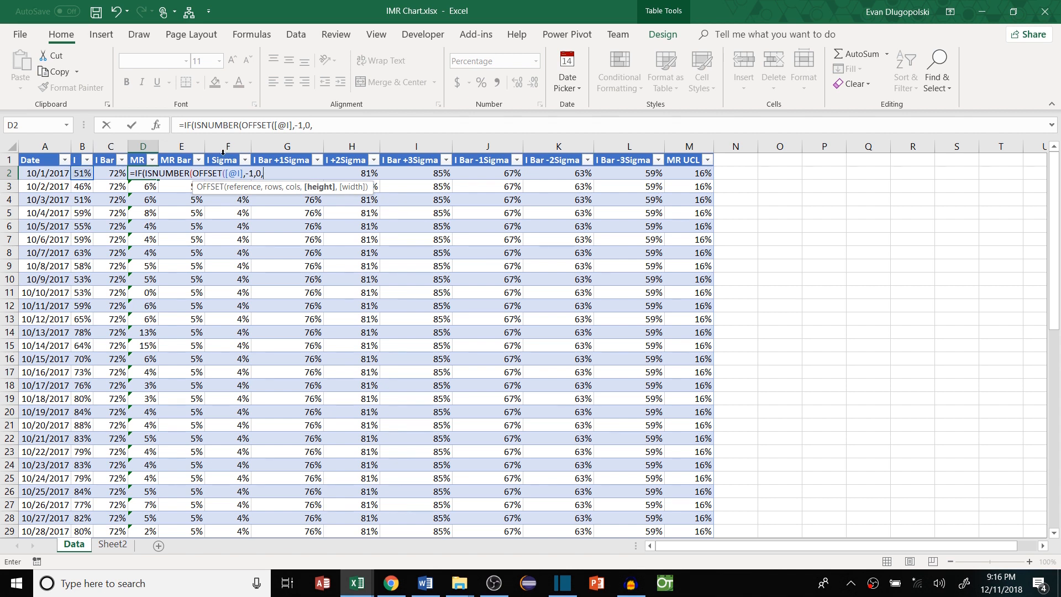
{"action": "type", "text": "1,1)"}
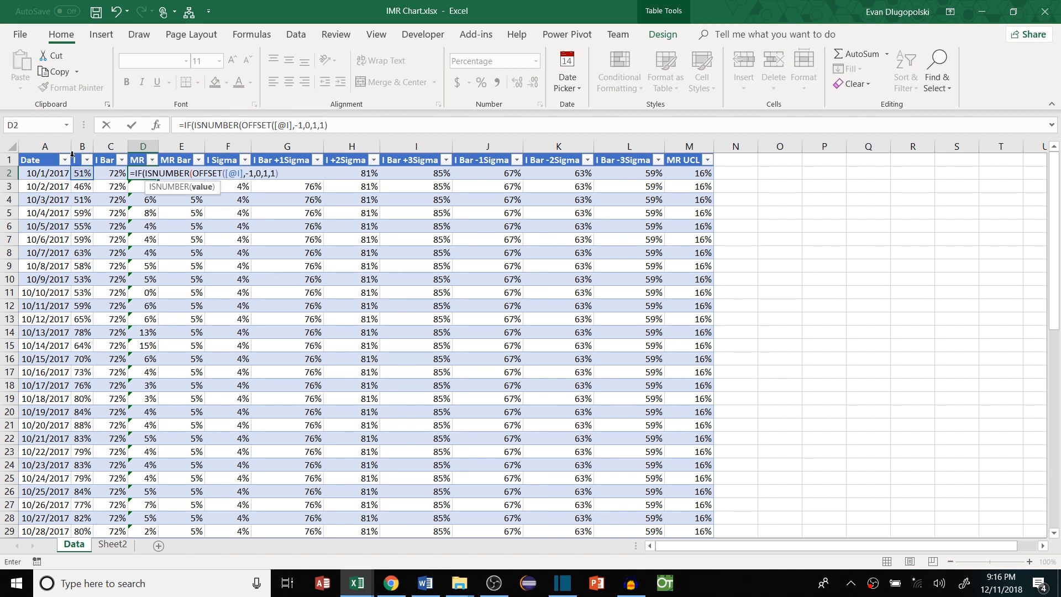
{"action": "type", "text": ")=TRUE"}
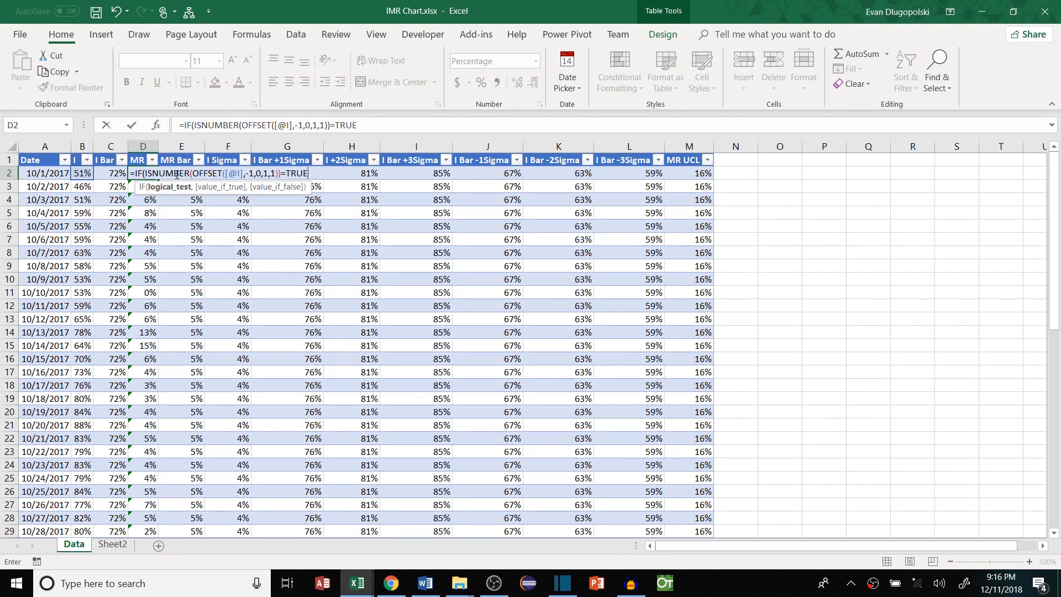
{"action": "type", "text": ",TRUE"}
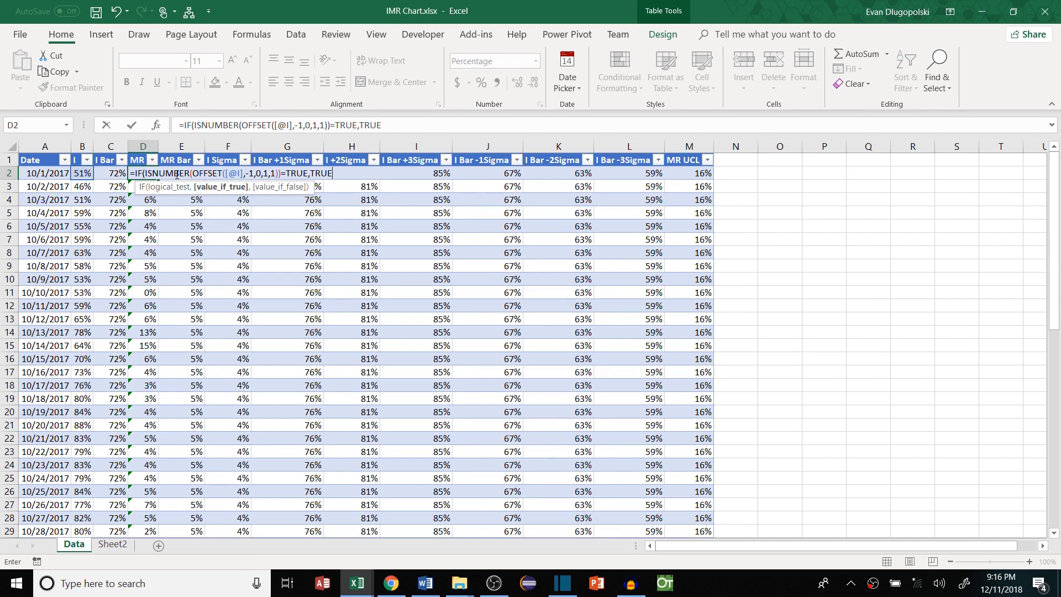
{"action": "type", "text": ",FALSE)"}
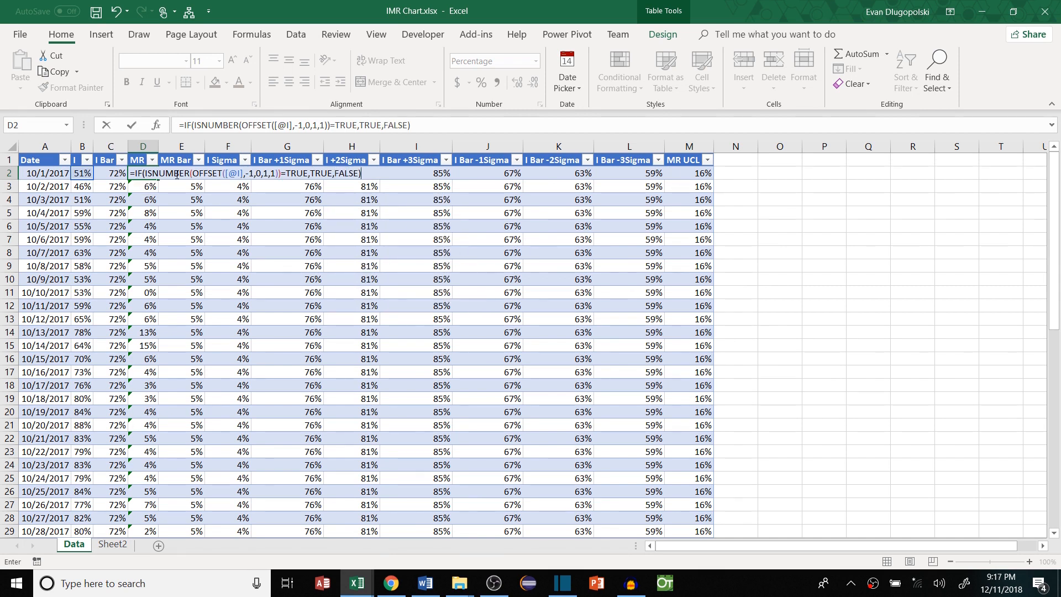
{"action": "key", "text": "Return"}
{"action": "left_click", "coordinate": [182, 213]}
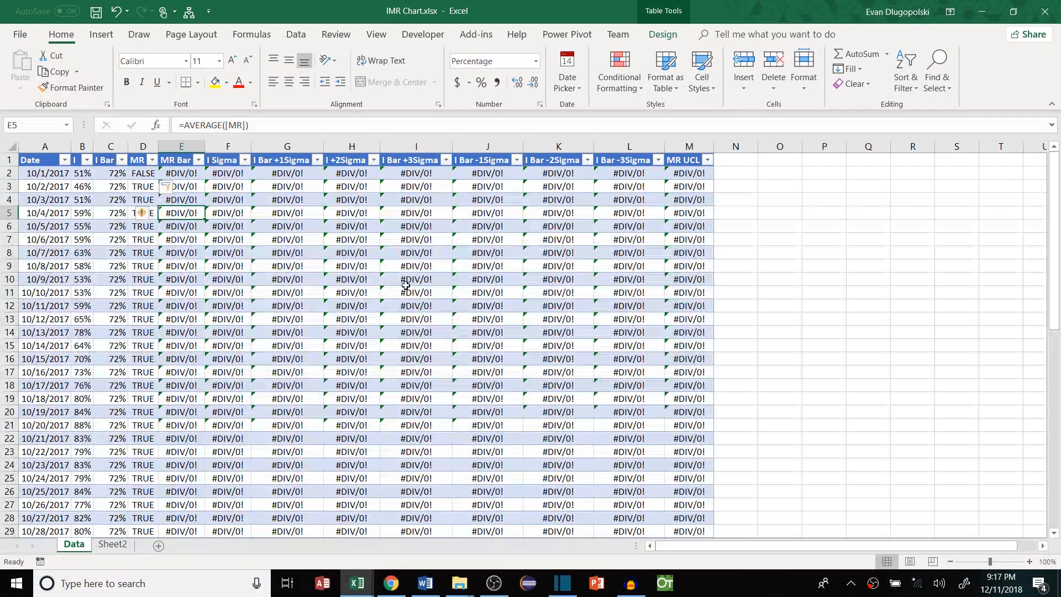
Review D2's new formula alongside the first two I values
{"action": "left_click", "coordinate": [142, 174]}
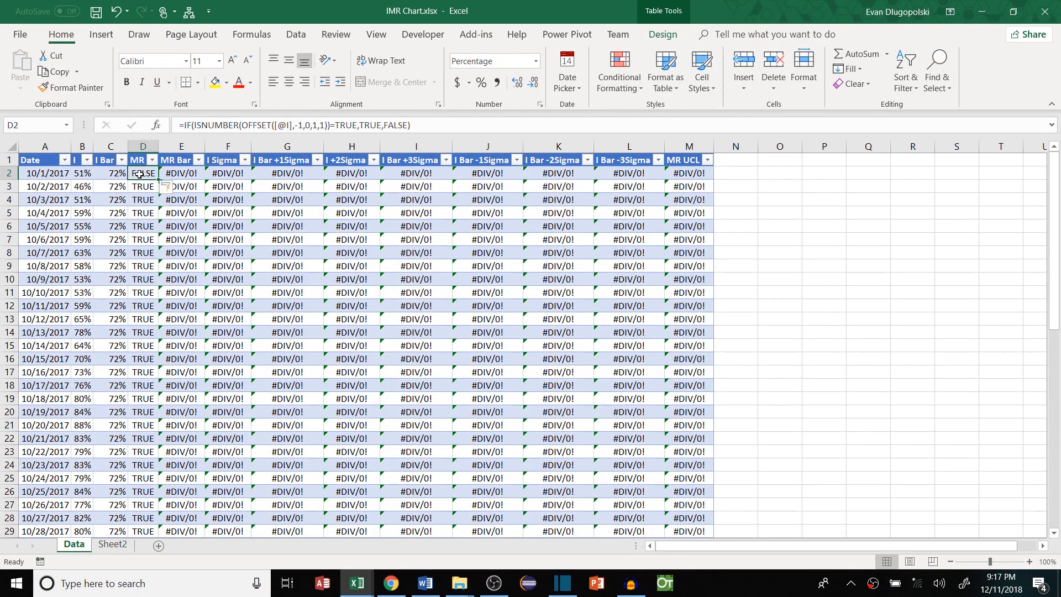
{"action": "left_click", "coordinate": [217, 126]}
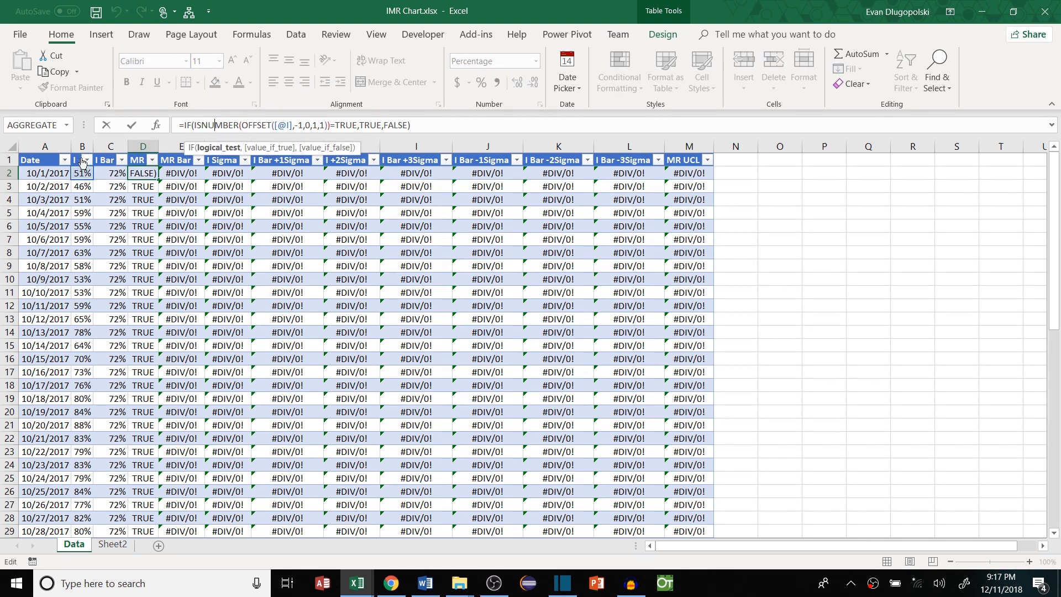
{"action": "key", "text": "Return"}
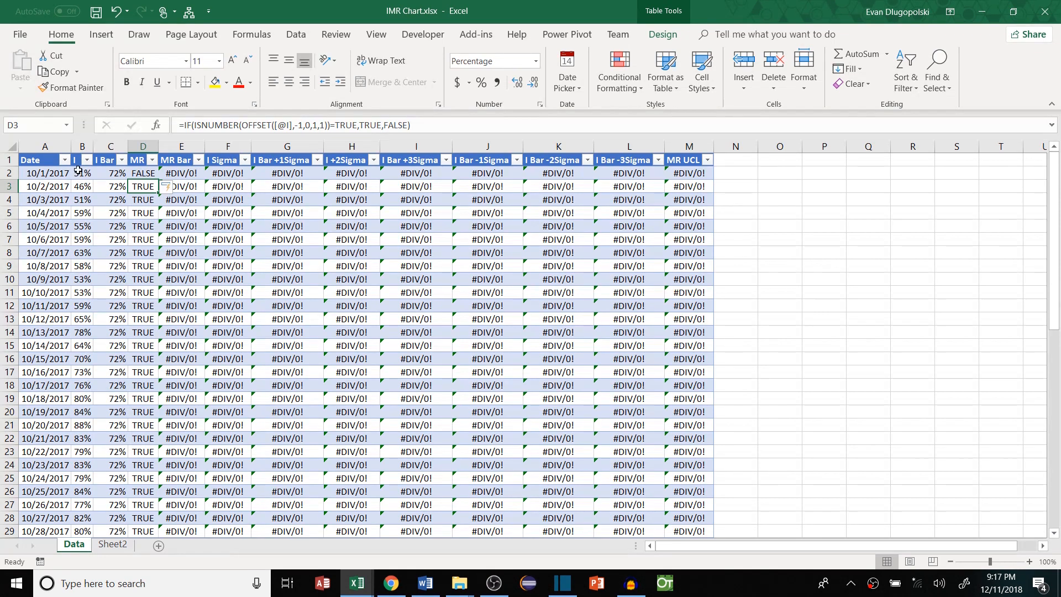
{"action": "left_click_drag", "start_coordinate": [78, 162], "coordinate": [78, 173]}
{"action": "left_click", "coordinate": [139, 177]}
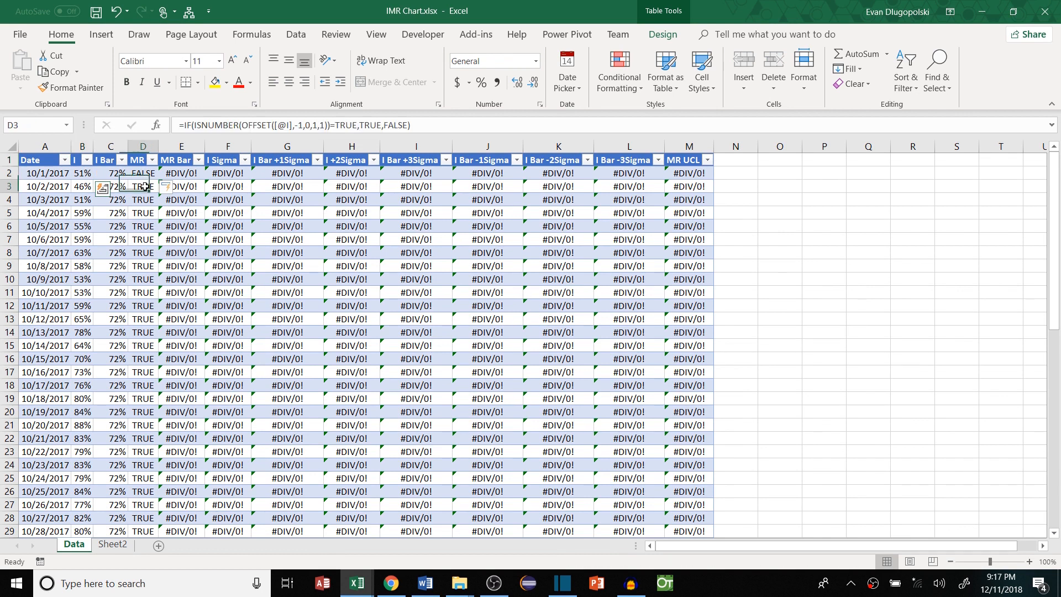
Replace the TRUE result in the MR formula with MAX(OFFSET([@I],-1,0,2))
{"action": "key", "text": "F2"}
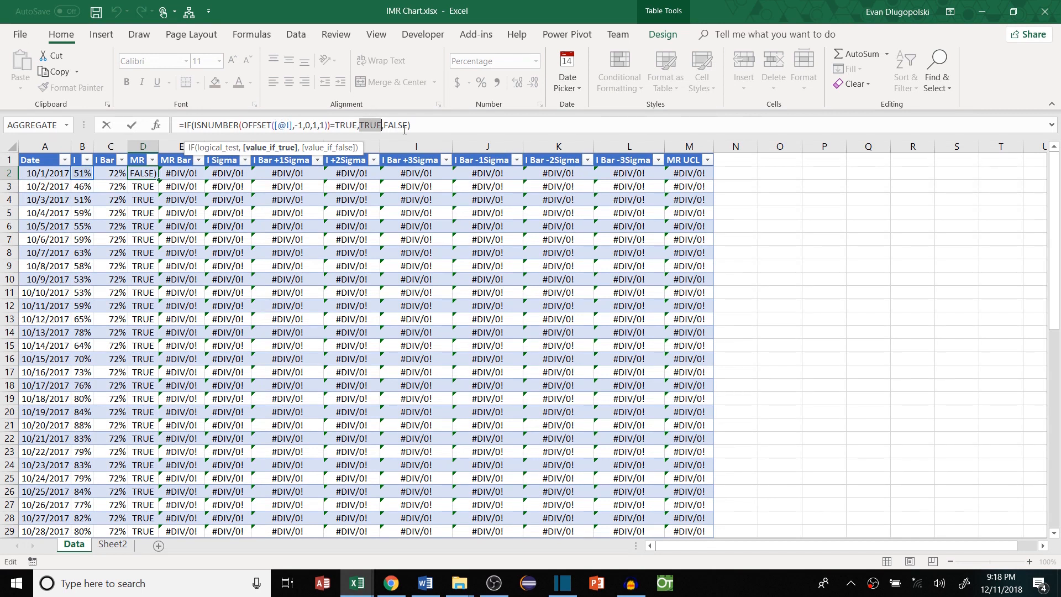
{"action": "type", "text": "MAX(off"}
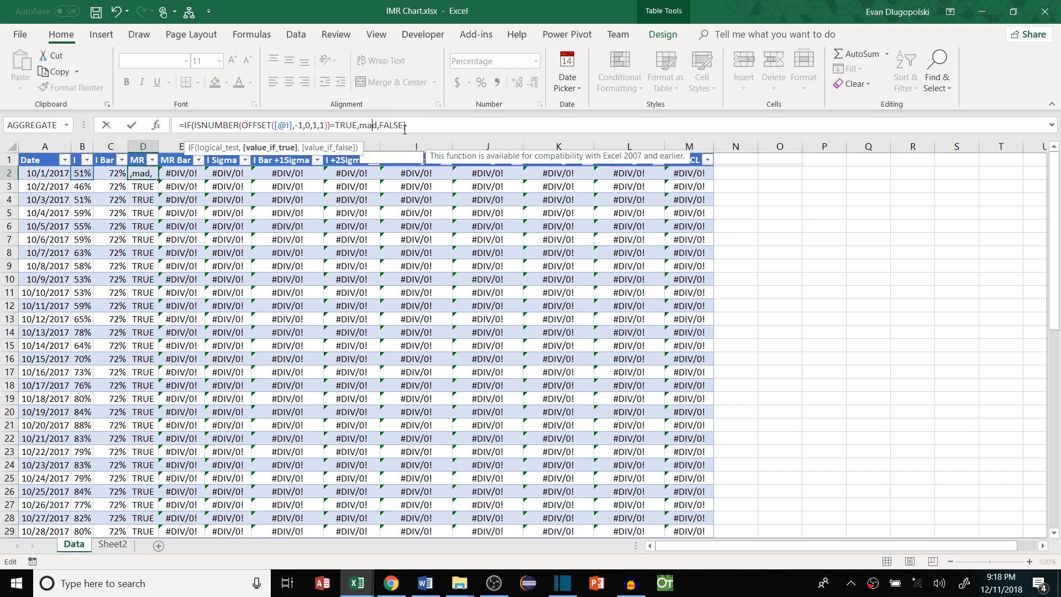
{"action": "key", "text": "Tab"}
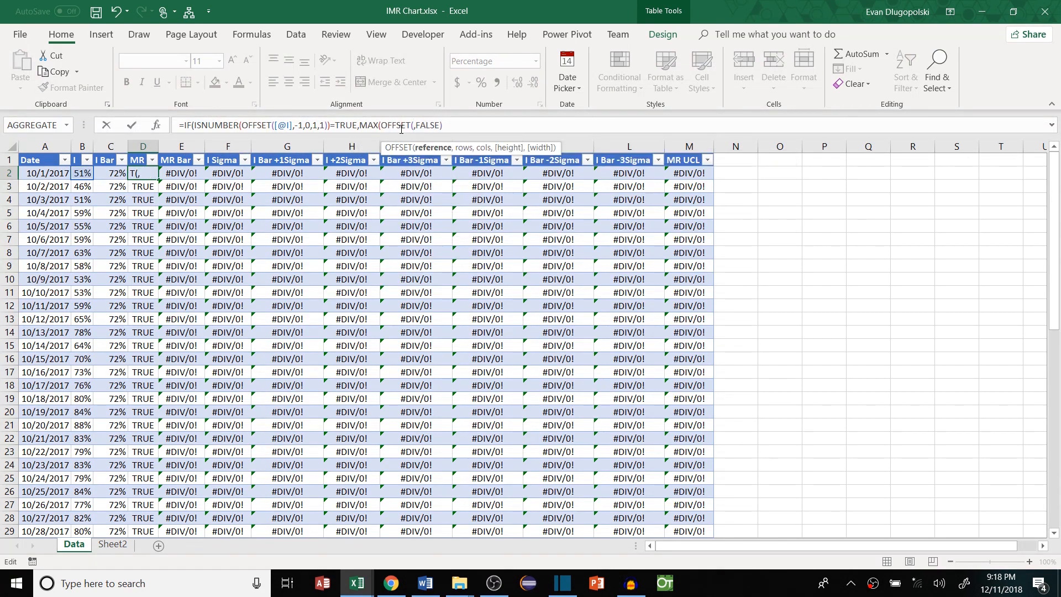
{"action": "left_click", "coordinate": [82, 173]}
{"action": "type", "text": ",-1,0,2"}
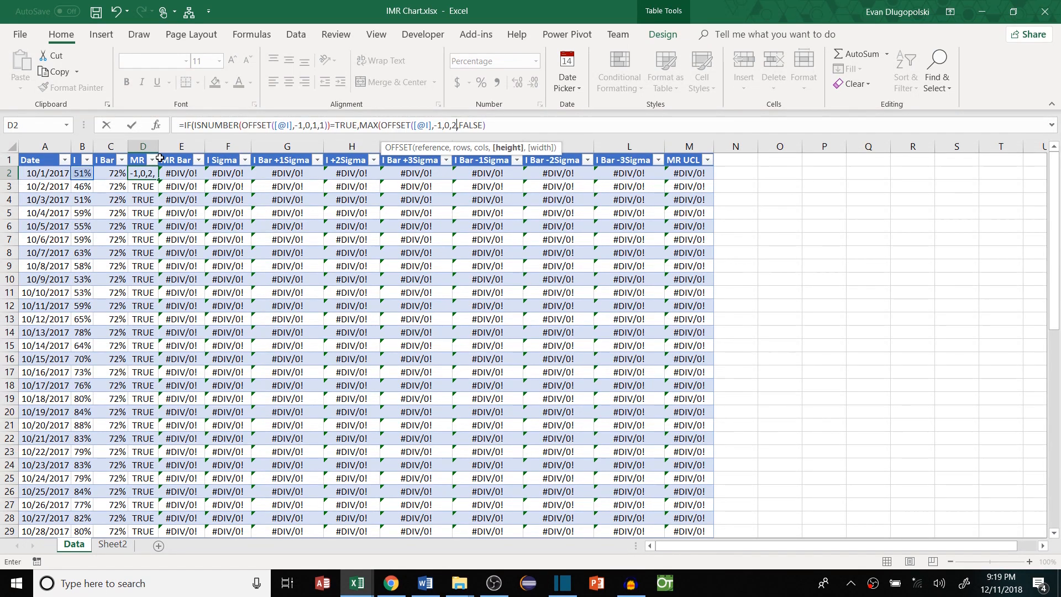
{"action": "type", "text": "))"}
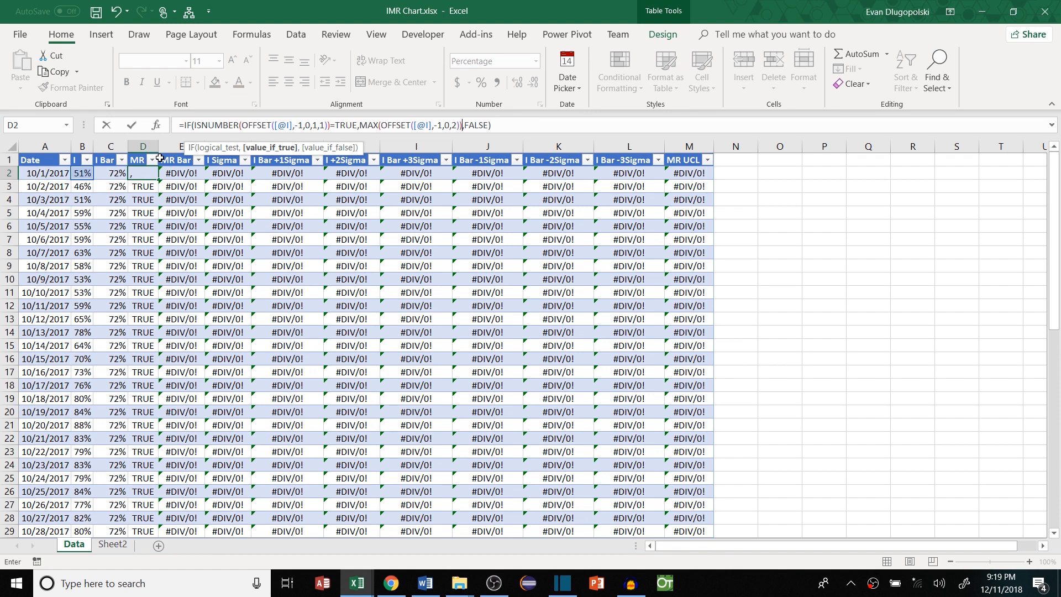
{"action": "key", "text": "Return"}
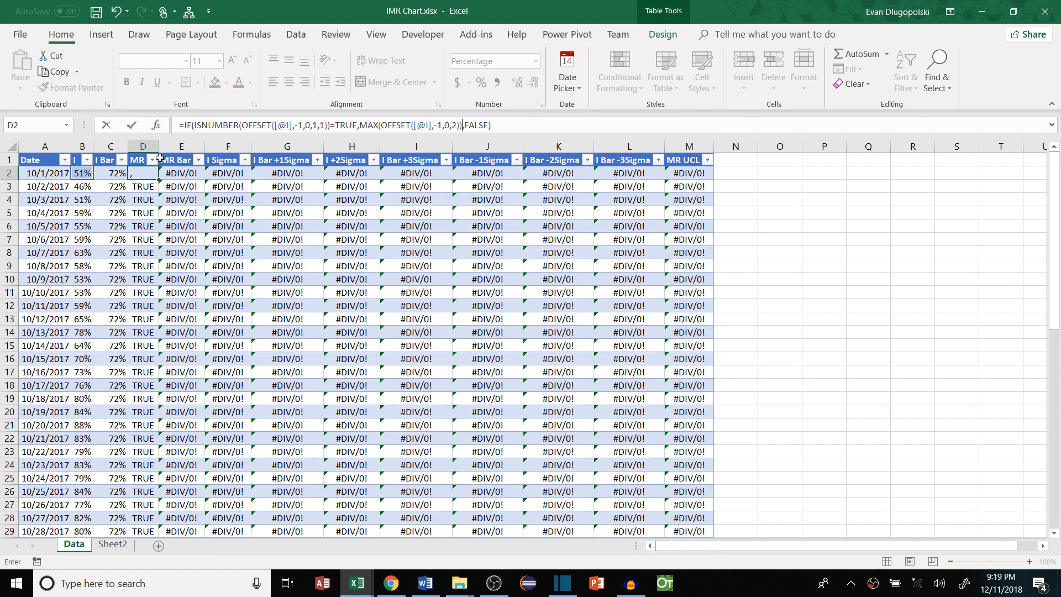
Inspect the D3 MR formula and the two I values it compares
{"action": "left_click_drag", "start_coordinate": [81, 186], "coordinate": [153, 190]}
{"action": "left_click", "coordinate": [150, 188]}
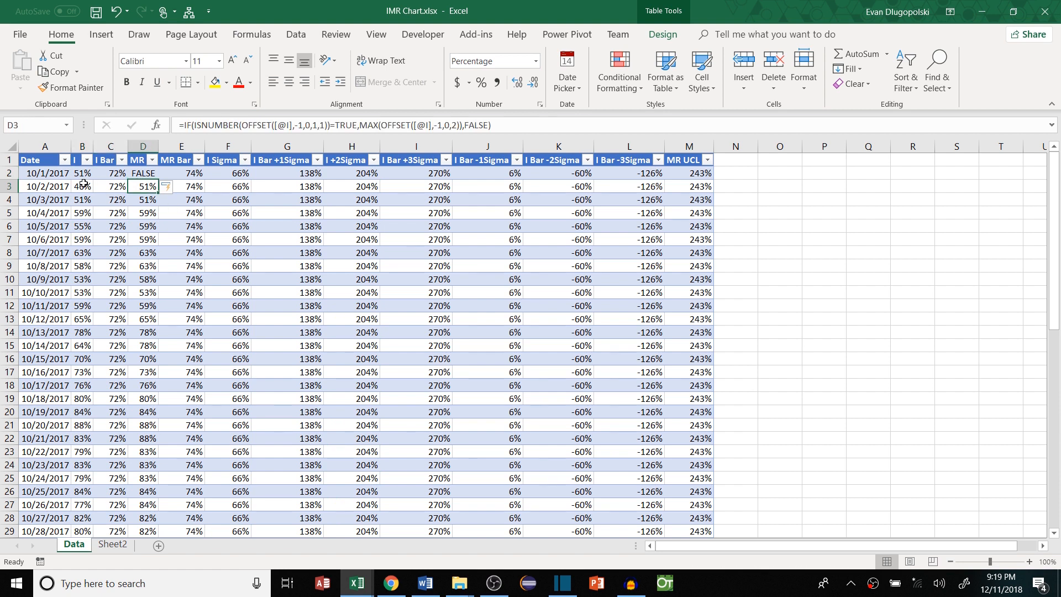
{"action": "left_click", "coordinate": [80, 173]}
{"action": "left_click", "coordinate": [148, 187]}
{"action": "double_click", "coordinate": [132, 188]}
{"action": "key", "text": "Escape"}
{"action": "left_click_drag", "start_coordinate": [84, 174], "coordinate": [82, 187]}
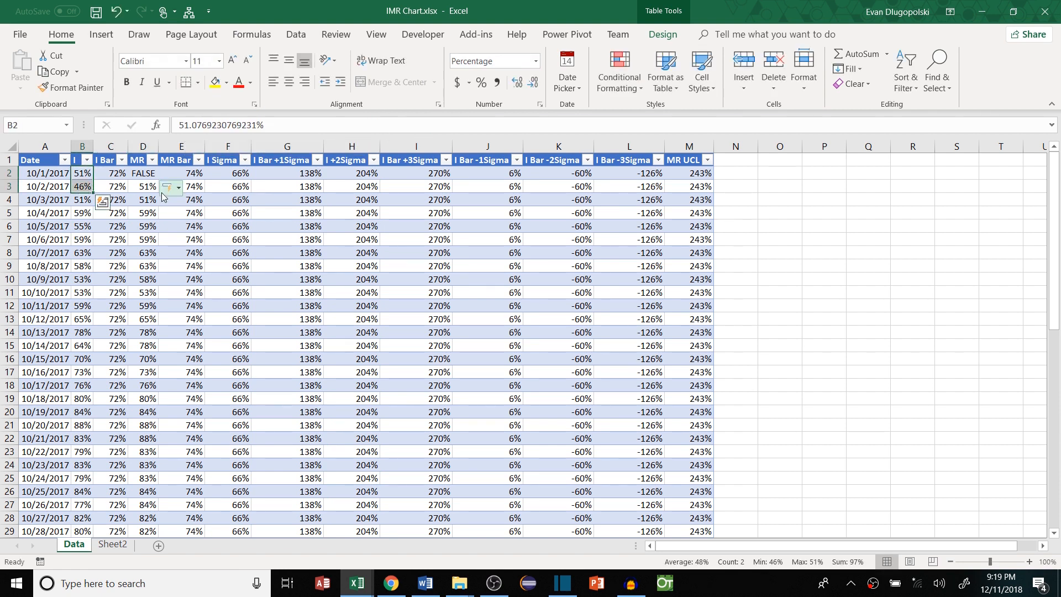
{"action": "left_click", "coordinate": [146, 187]}
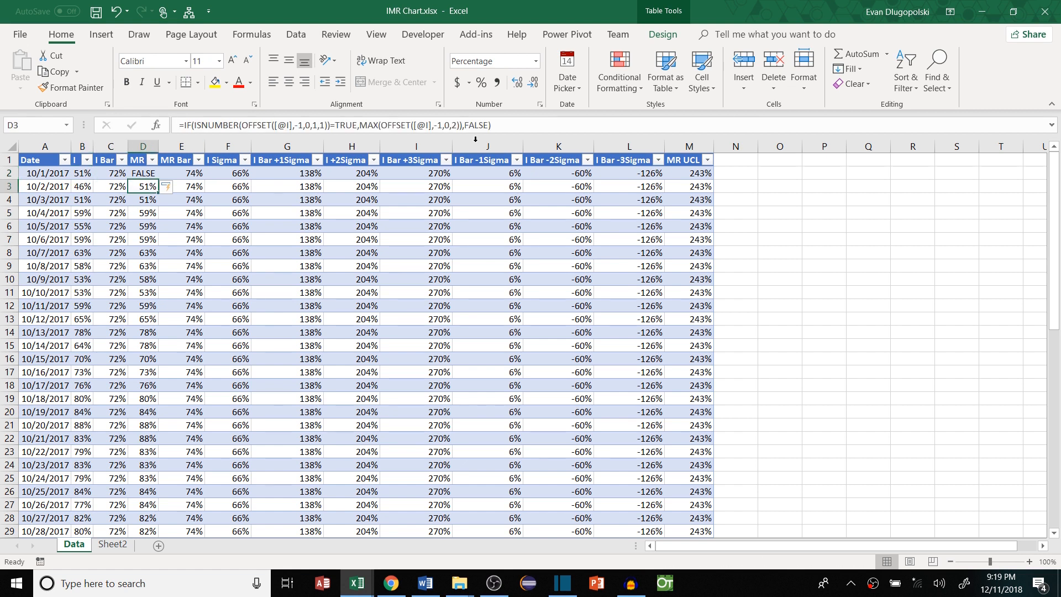
Append -MIN(OFFSET([@I],-1,0,2)) after the MAX term in the MR formula
{"action": "left_click", "coordinate": [400, 127]}
{"action": "left_click", "coordinate": [462, 125]}
{"action": "type", "text": "-MIN("}
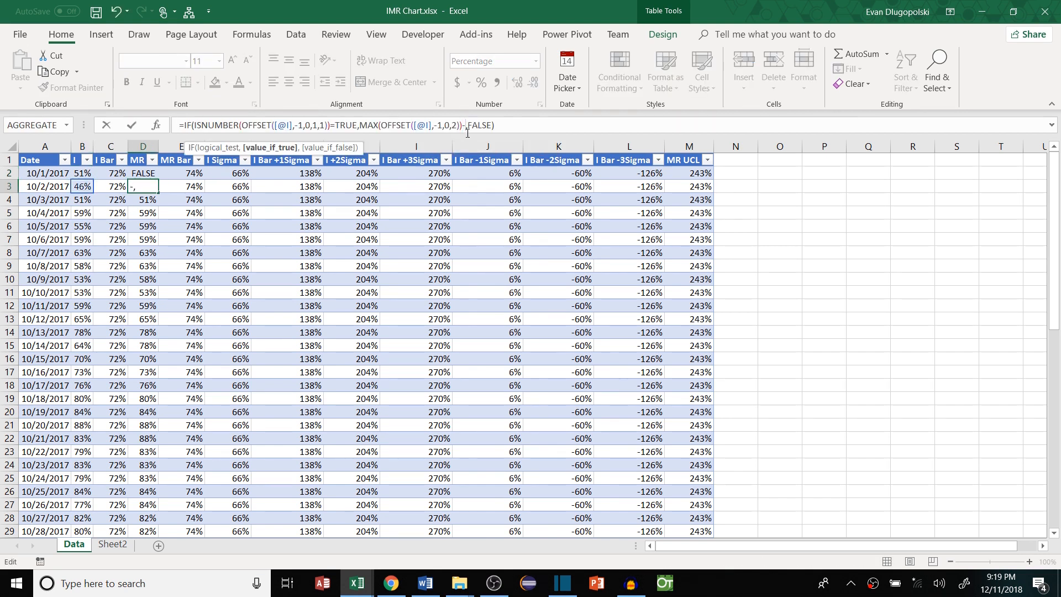
{"action": "type", "text": "OFFSET("}
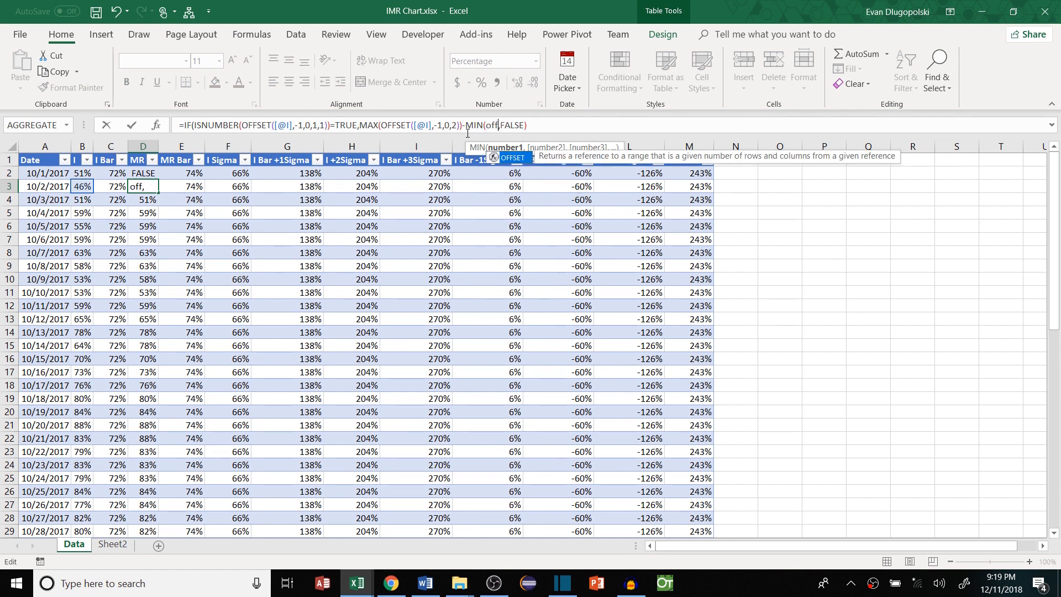
{"action": "left_click", "coordinate": [79, 184]}
{"action": "type", "text": ",-1m"}
{"action": "key", "text": "BackSpace"}
{"action": "type", "text": ",0m"}
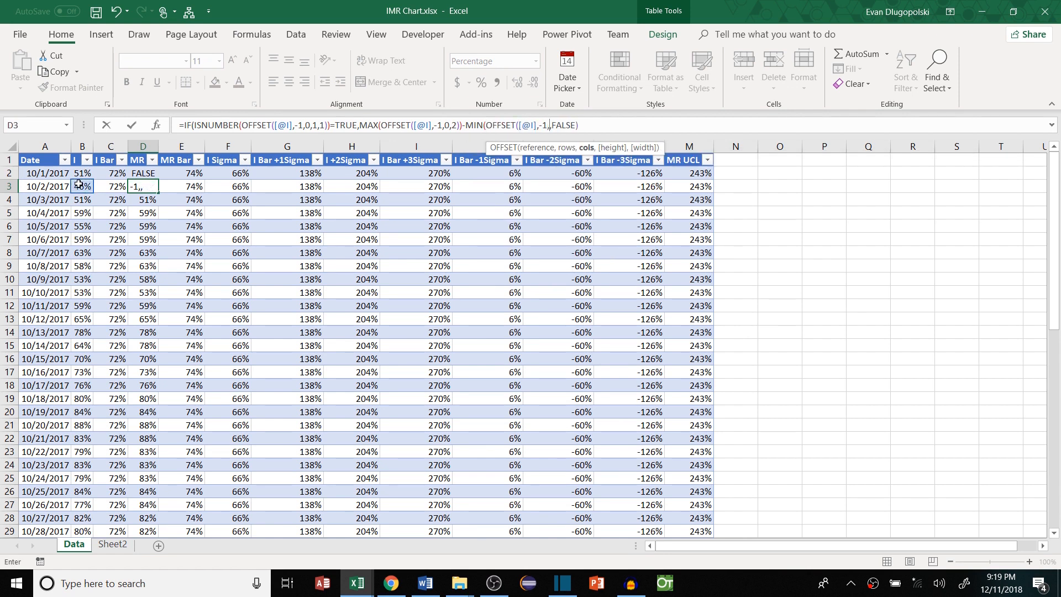
{"action": "key", "text": "BackSpace"}
{"action": "type", "text": ",2"}
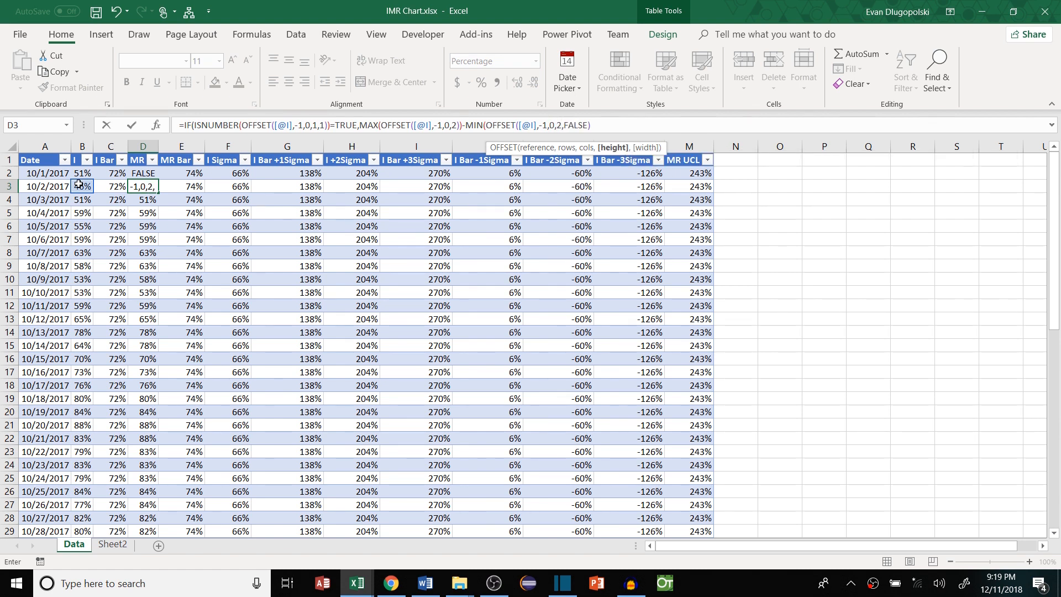
{"action": "type", "text": ")),"}
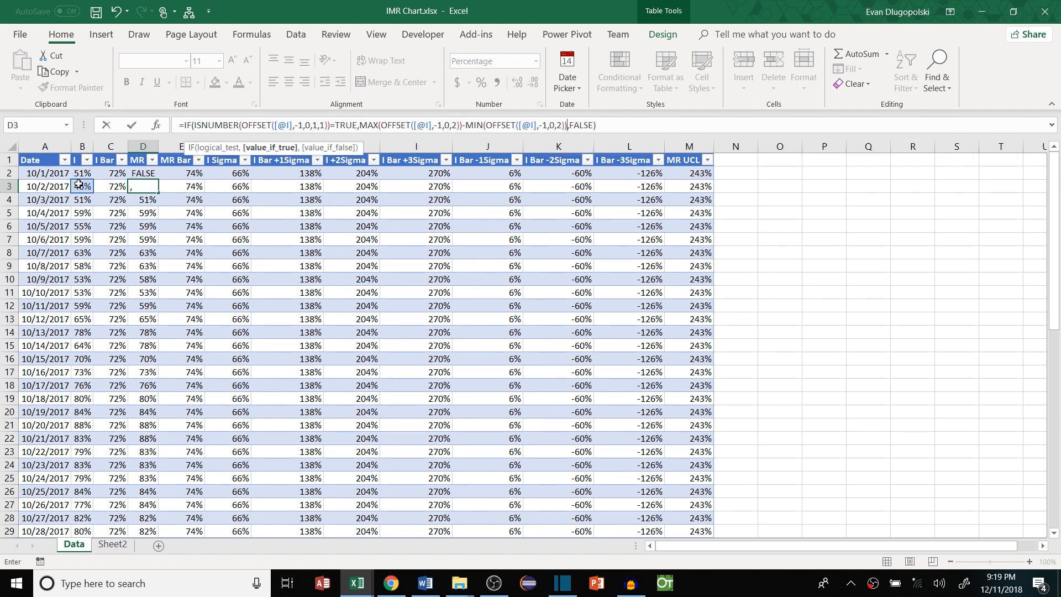
{"action": "key", "text": "Return"}
{"action": "left_click", "coordinate": [138, 187]}
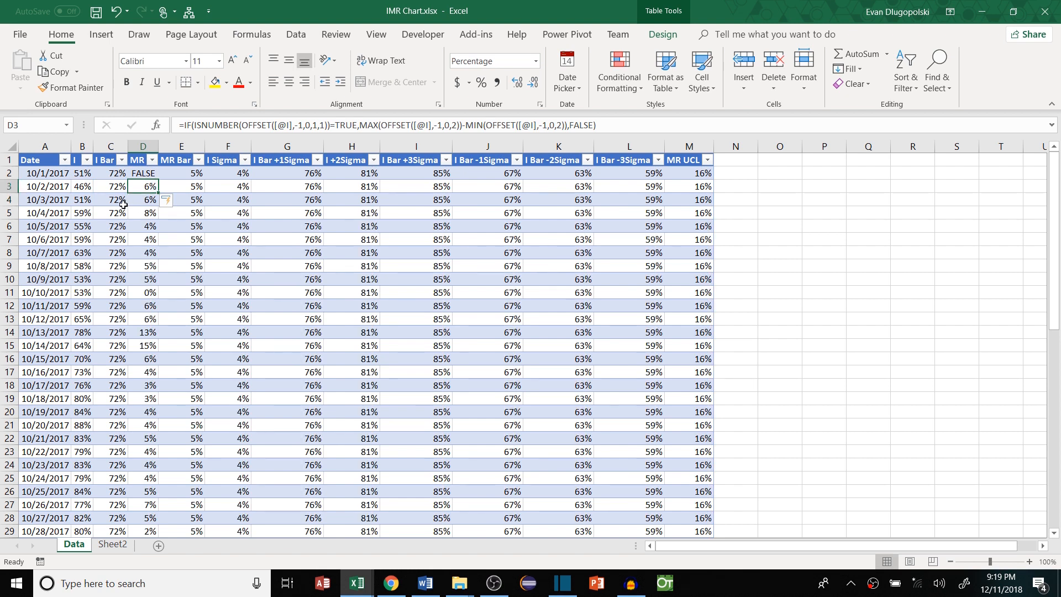
{"action": "double_click", "coordinate": [578, 125]}
Replace FALSE with "" in the MR formula and confirm the first MR cell is blank
{"action": "type", "text": "\"\""}
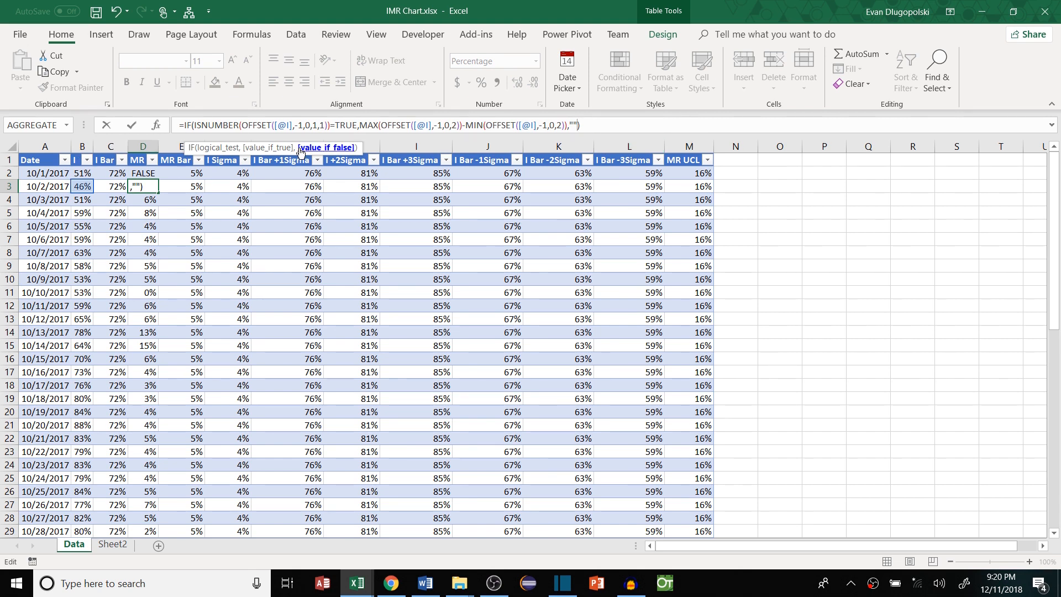
{"action": "key", "text": "Return"}
{"action": "left_click", "coordinate": [137, 176]}
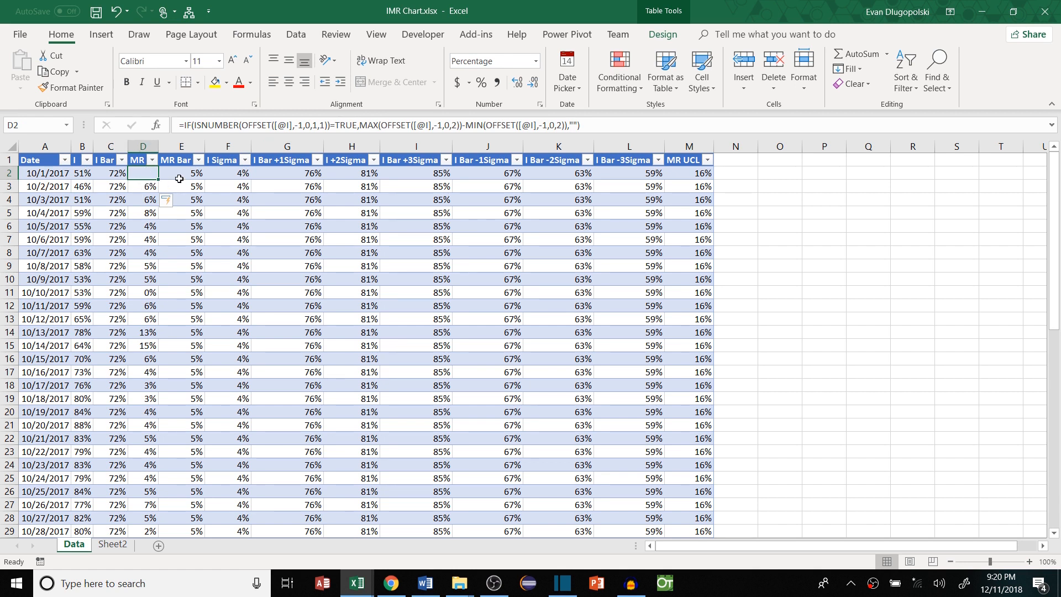
{"action": "left_click", "coordinate": [145, 186]}
{"action": "key", "text": "Down"}
{"action": "left_click", "coordinate": [139, 184]}
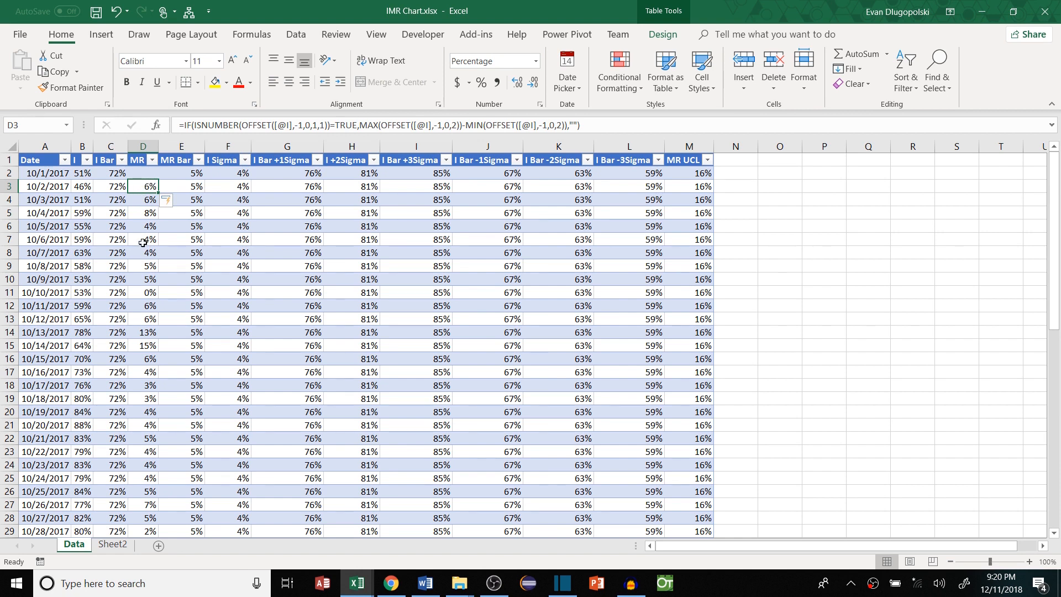
Review the D3 MR formula and the MR Bar average formula
{"action": "left_click", "coordinate": [383, 125]}
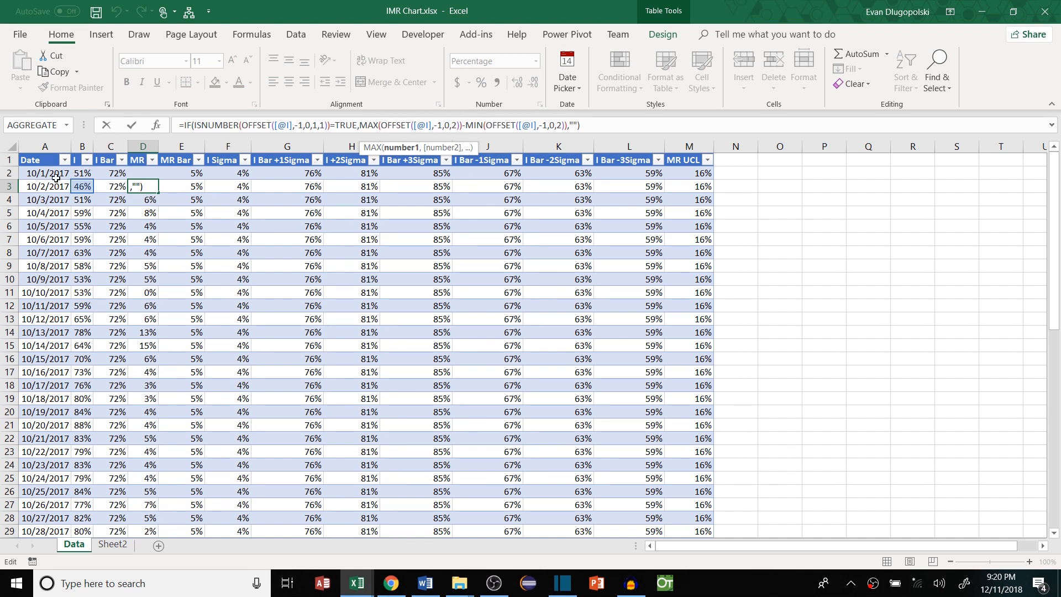
{"action": "key", "text": "ctrl+Return"}
{"action": "left_click", "coordinate": [179, 212]}
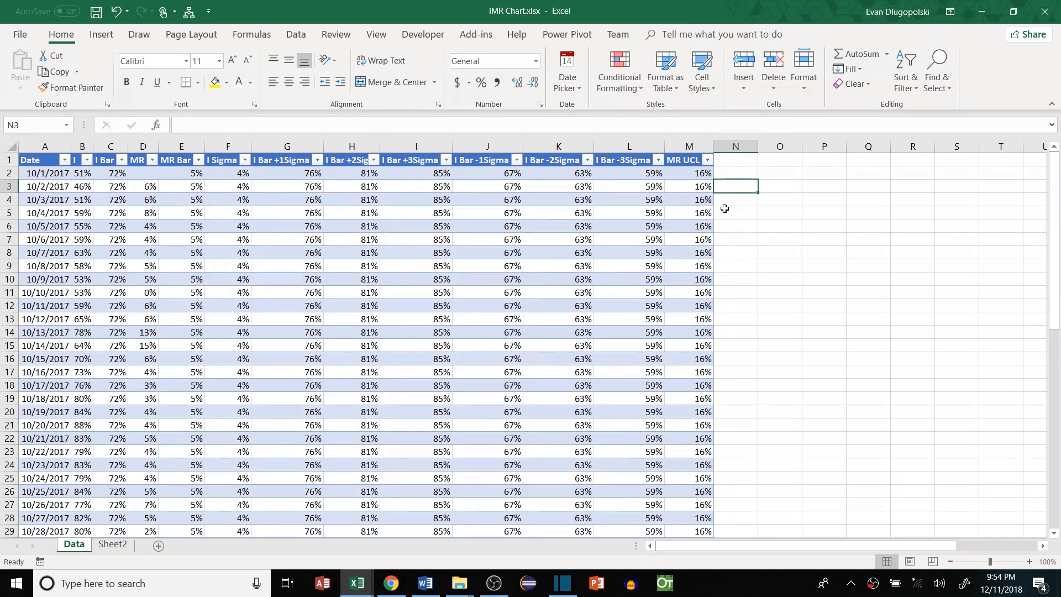
Add the headers MR IC in N1 and MR OC in O1
{"action": "left_click", "coordinate": [737, 159]}
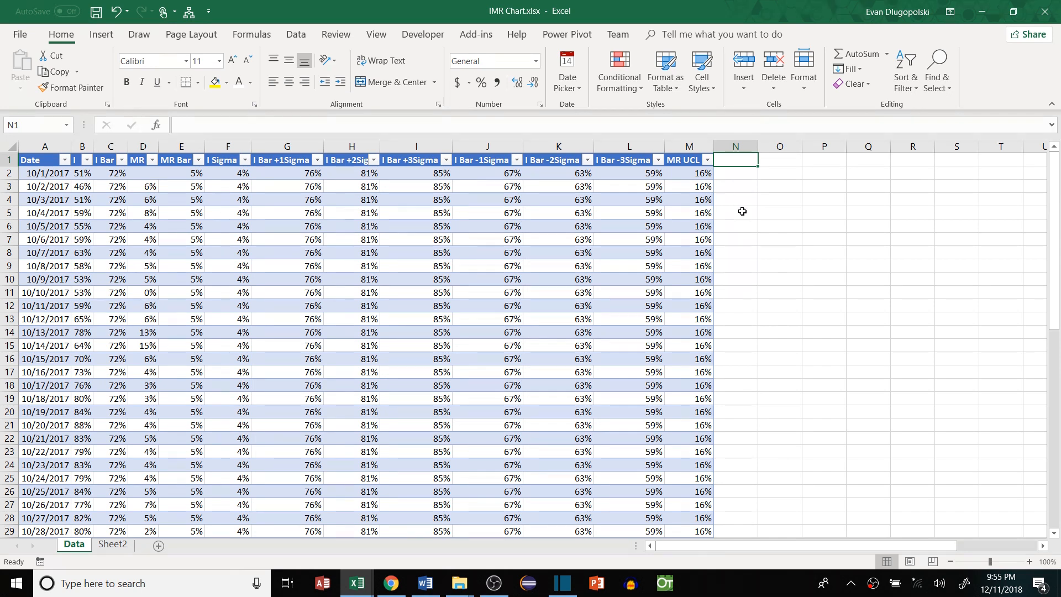
{"action": "type", "text": "="}
{"action": "key", "text": "BackSpace"}
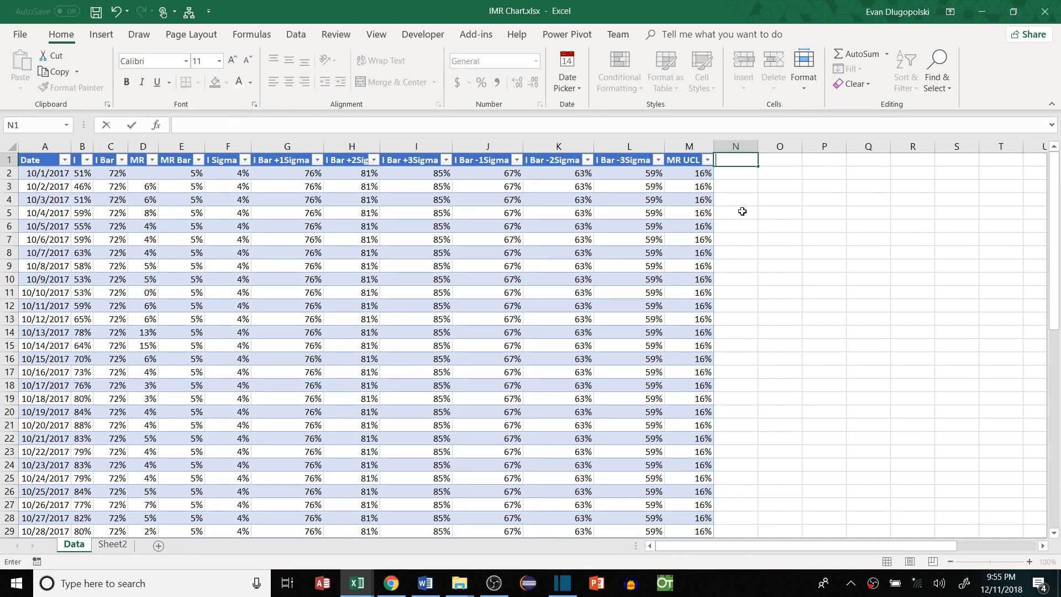
{"action": "type", "text": "MR IC"}
{"action": "key", "text": "Tab"}
{"action": "type", "text": "M"}
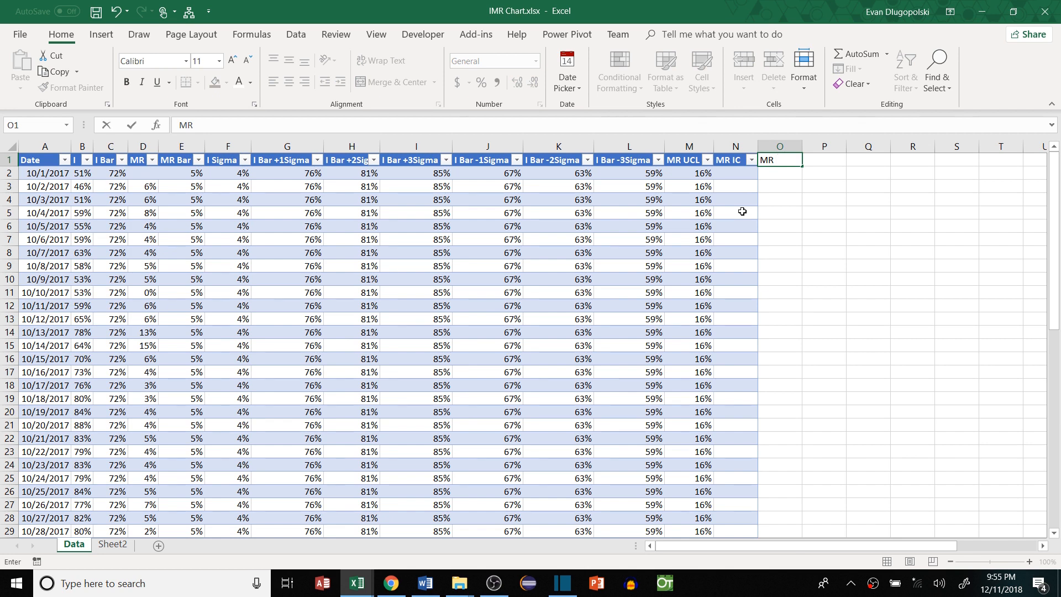
{"action": "type", "text": "R OC"}
{"action": "key", "text": "Return"}
{"action": "type", "text": "="}
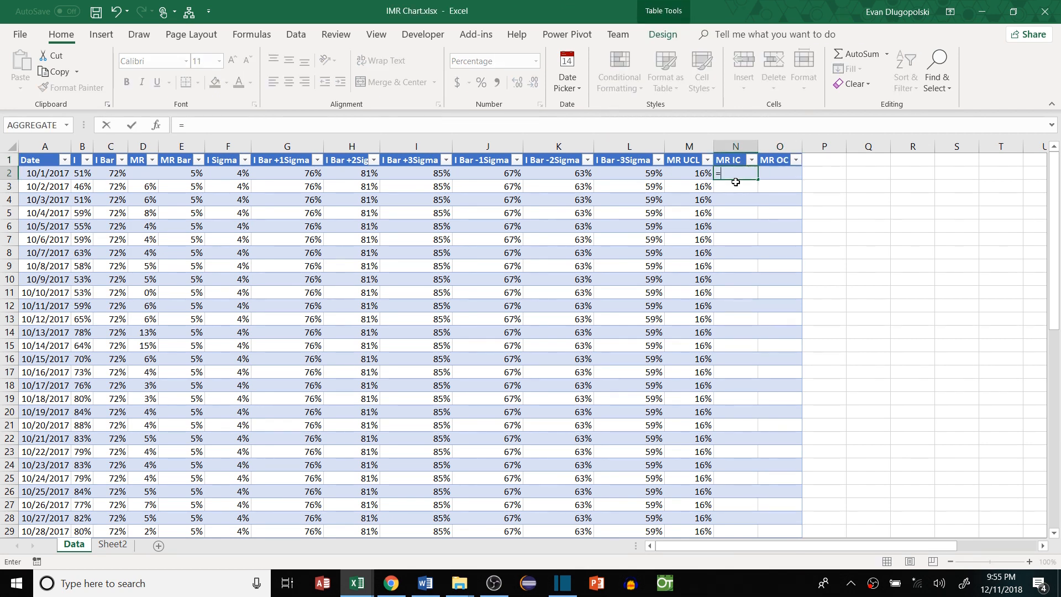
{"action": "type", "text": "IF("}
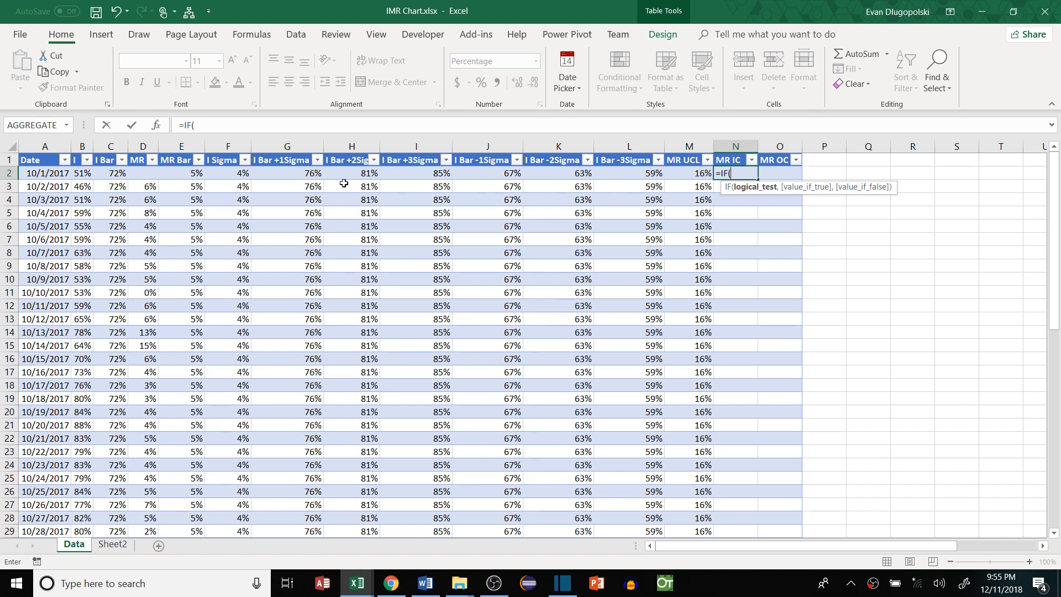
{"action": "left_click", "coordinate": [142, 173]}
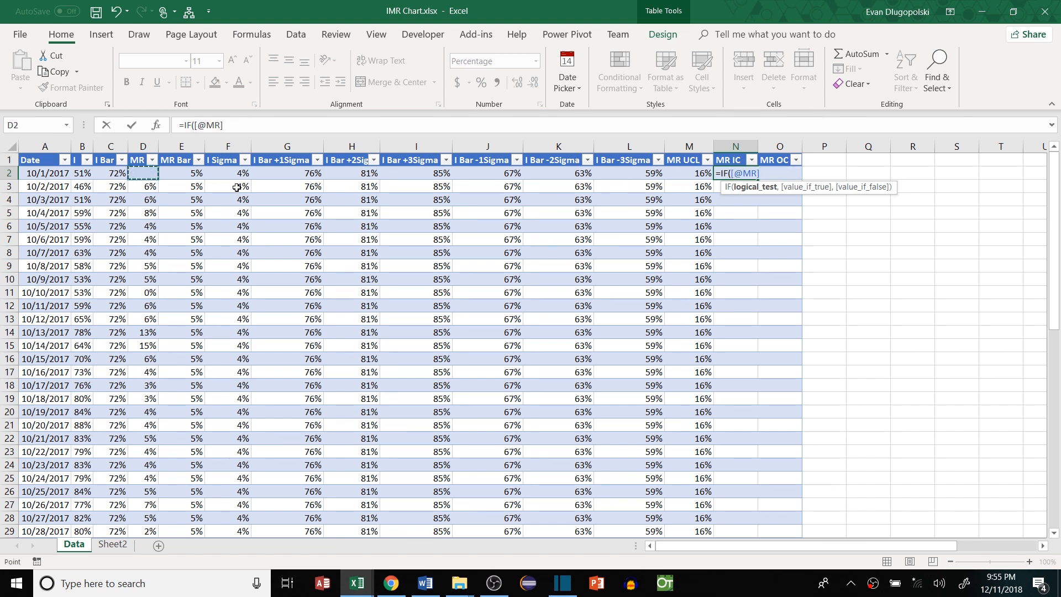
{"action": "type", "text": "<"}
{"action": "left_click", "coordinate": [699, 173]}
{"action": "type", "text": ","}
{"action": "left_click", "coordinate": [151, 174]}
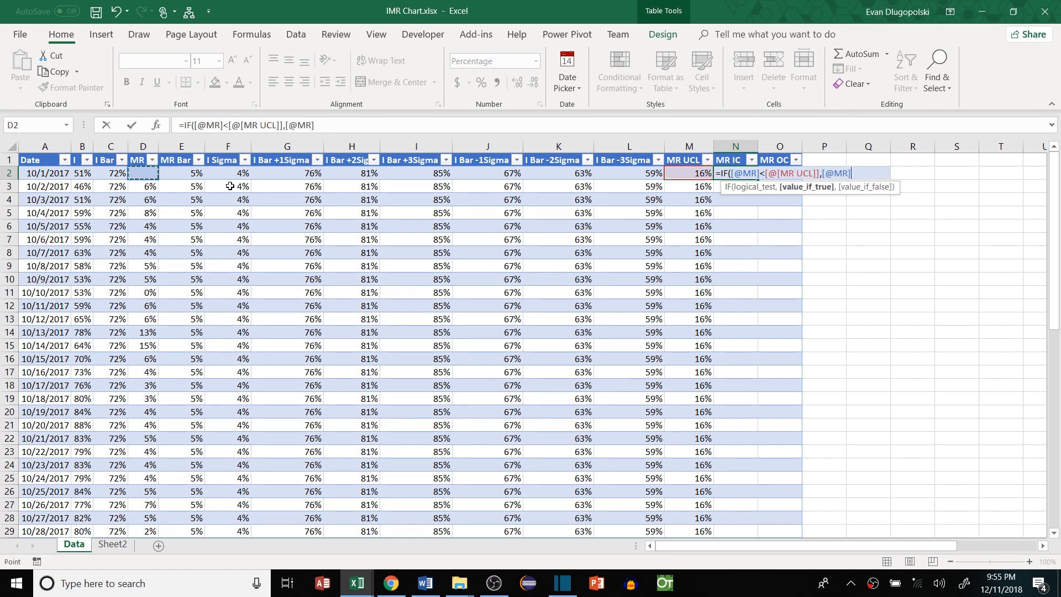
{"action": "type", "text": ","}
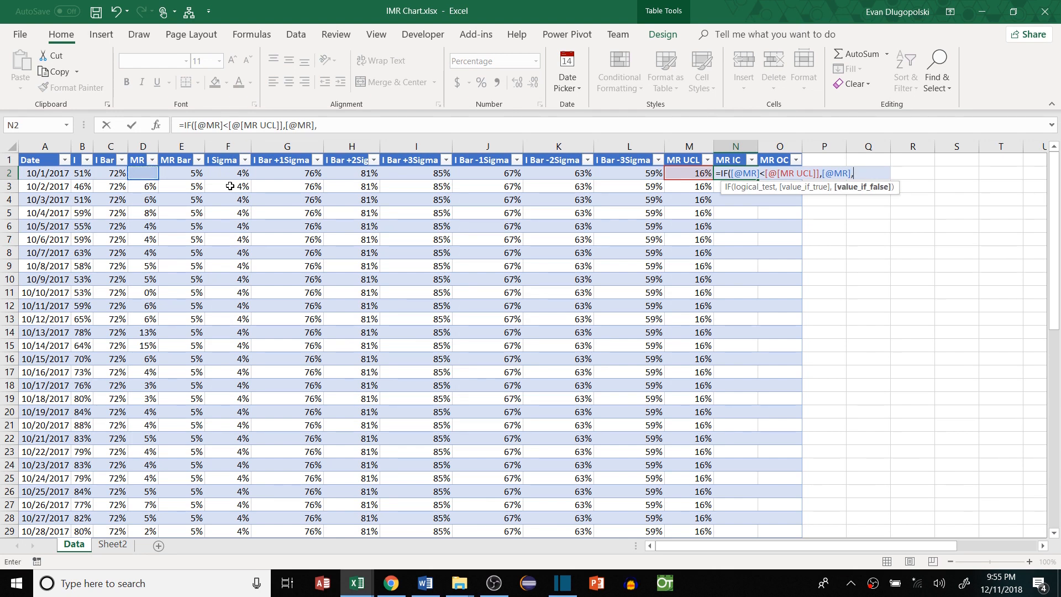
{"action": "type", "text": "na())"}
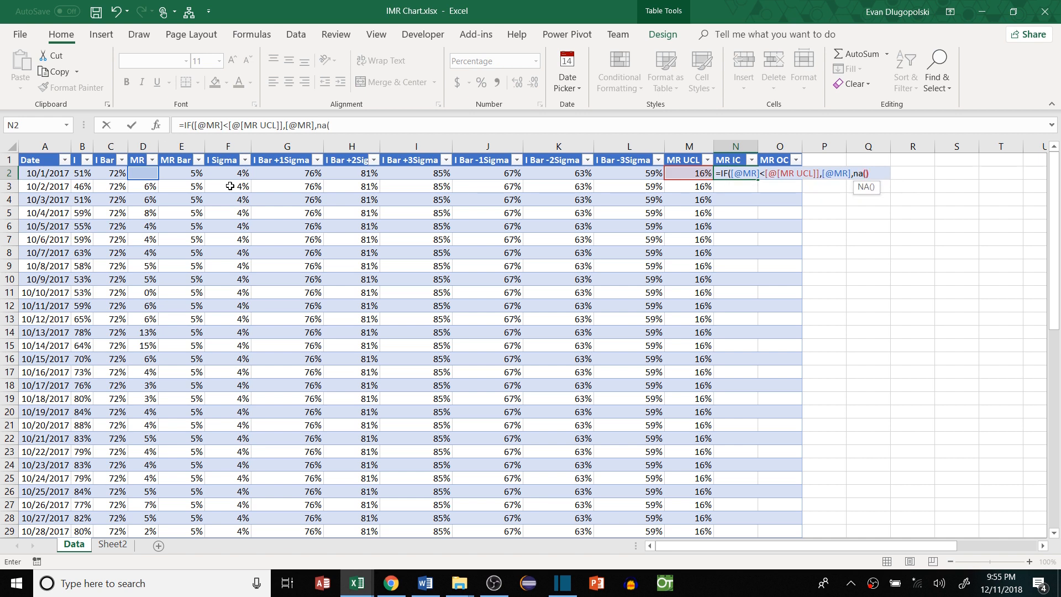
{"action": "key", "text": "Return"}
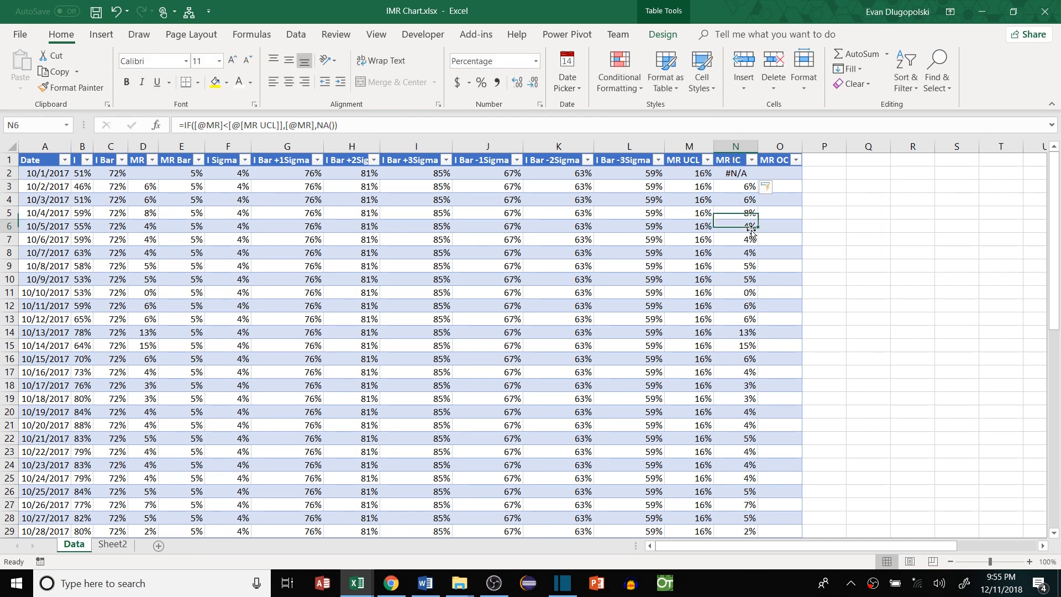
Copy the MR IC formula right into the MR OC cell O2
{"action": "left_click", "coordinate": [780, 173]}
{"action": "key", "text": "Left"}
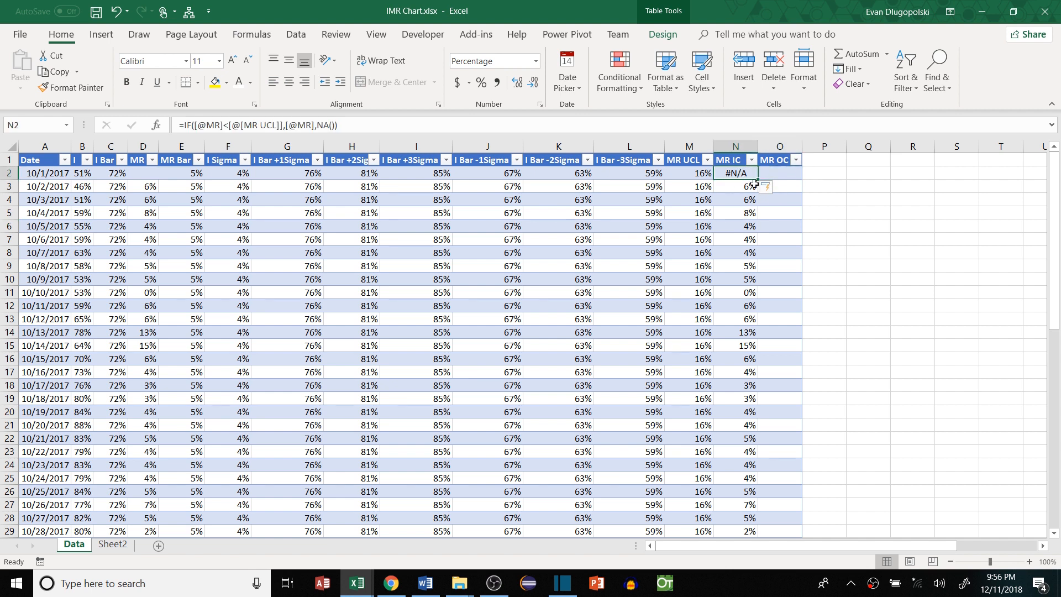
{"action": "left_click_drag", "start_coordinate": [754, 184], "coordinate": [777, 169]}
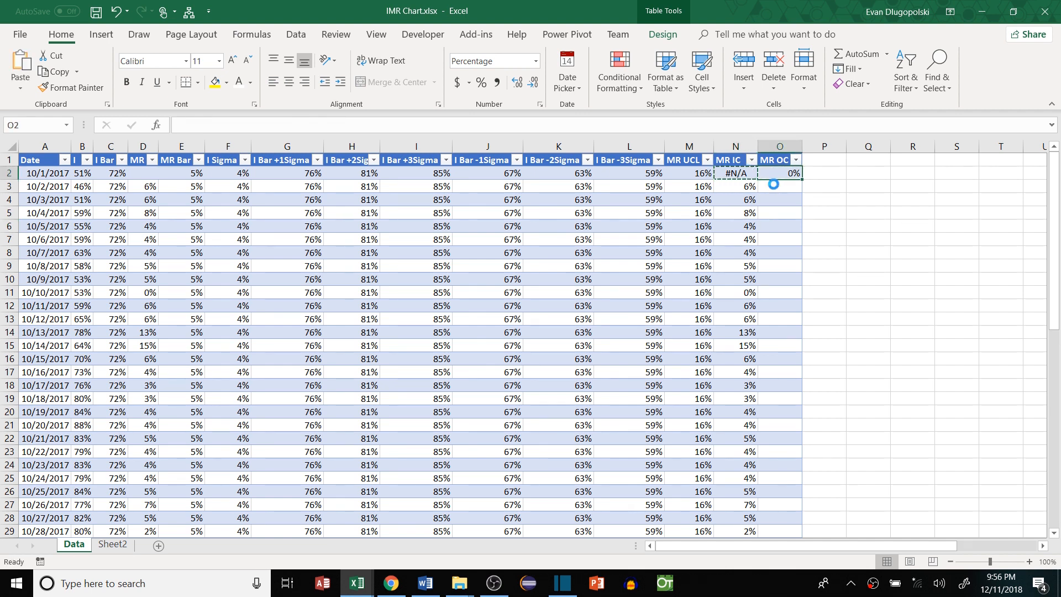
Change the MR OC comparison from < to > so it returns MR above MR UCL
{"action": "left_click", "coordinate": [223, 125]}
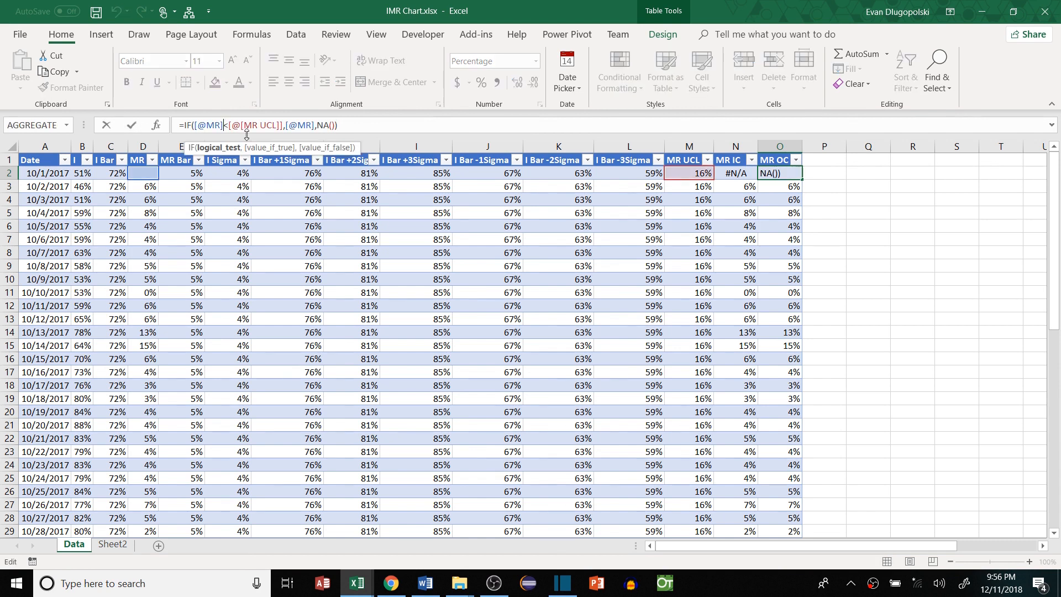
{"action": "key", "text": "Delete"}
{"action": "type", "text": ">"}
{"action": "key", "text": "Return"}
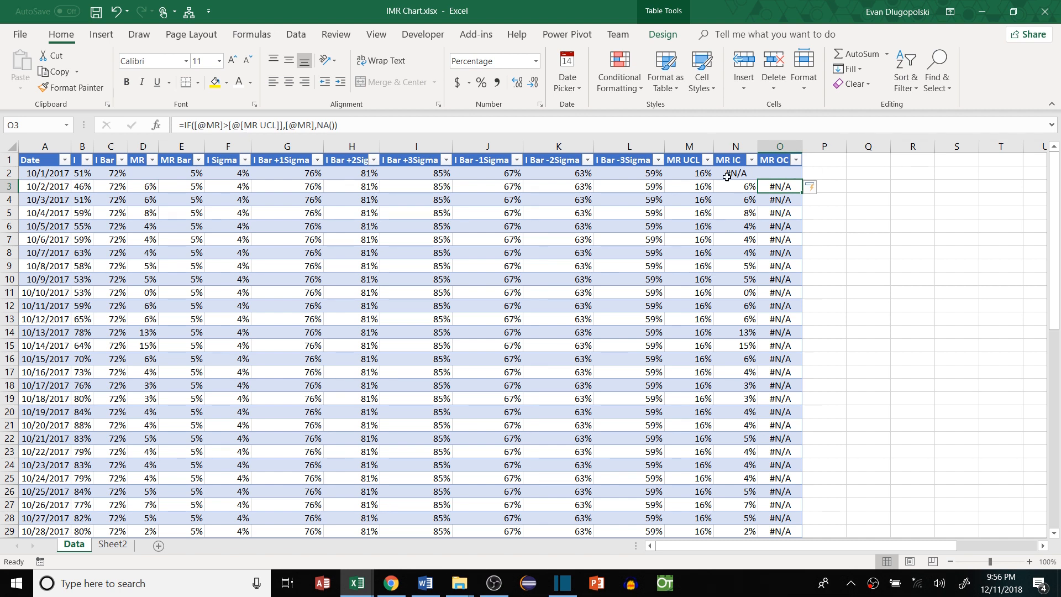
{"action": "left_click", "coordinate": [681, 173]}
{"action": "left_click", "coordinate": [784, 177]}
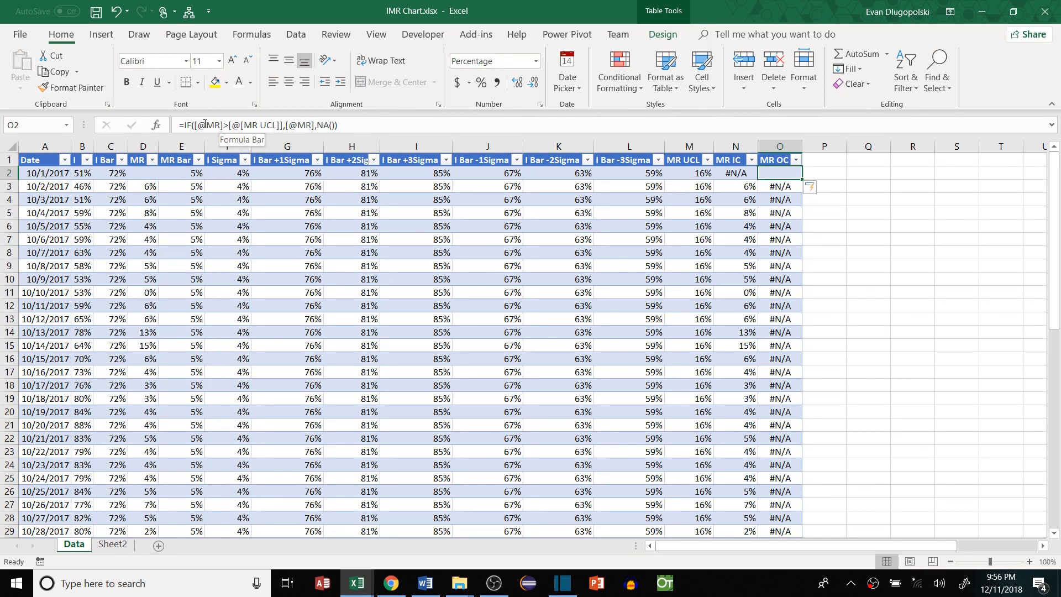
{"action": "left_click", "coordinate": [185, 126]}
{"action": "type", "text": "IF("}
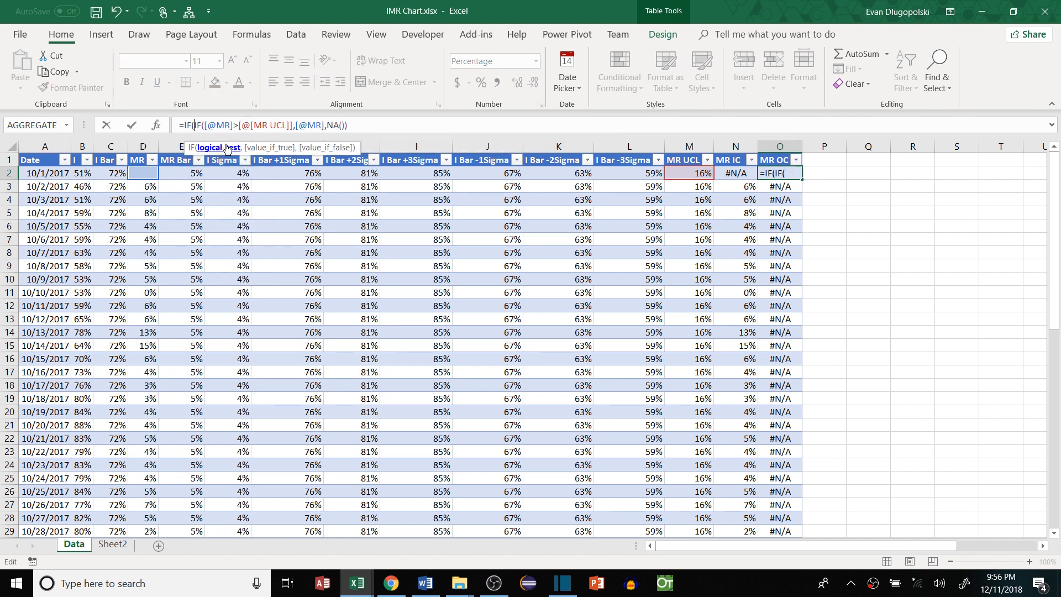
{"action": "left_click", "coordinate": [141, 174]}
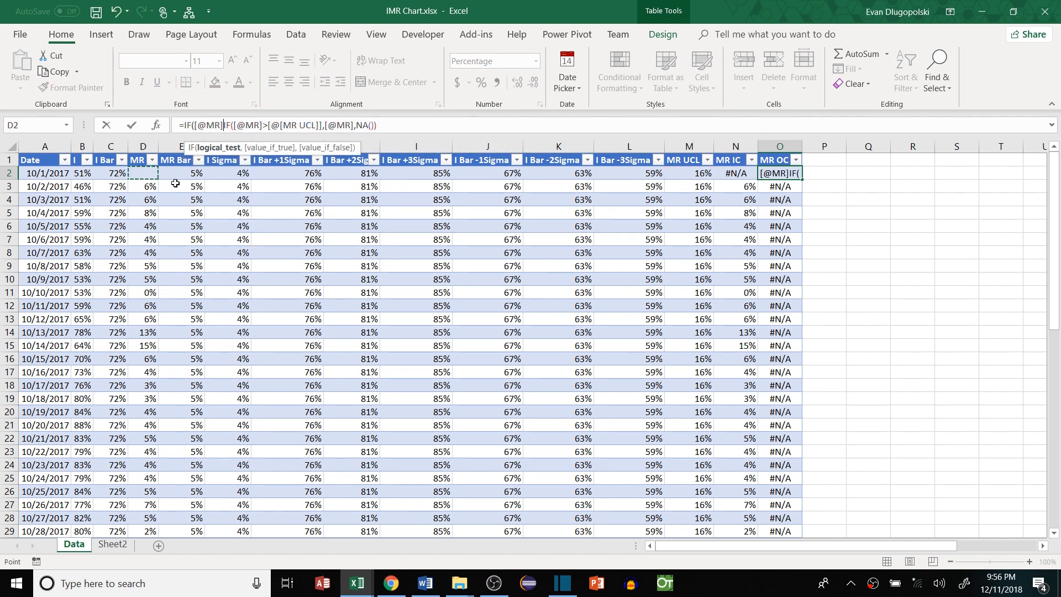
{"action": "type", "text": "=\"\",na"}
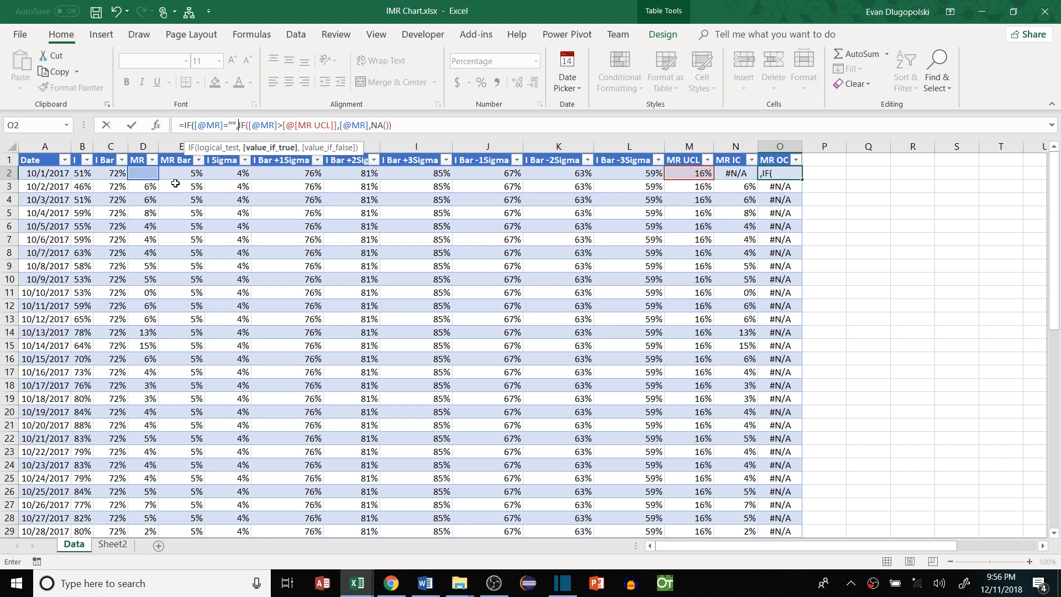
{"action": "type", "text": "(),"}
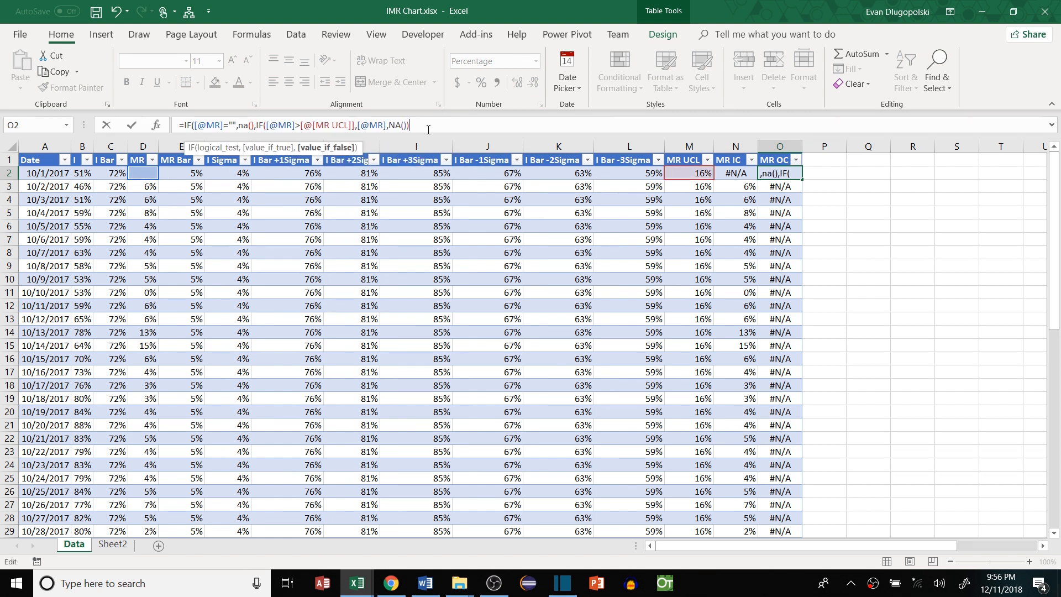
{"action": "key", "text": "Return"}
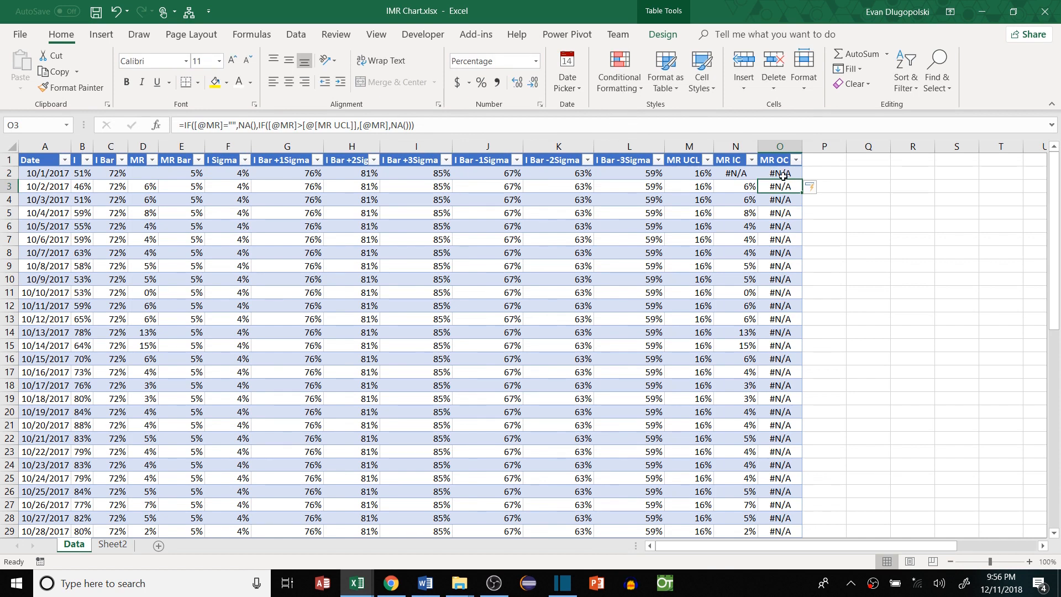
{"action": "left_click", "coordinate": [142, 173]}
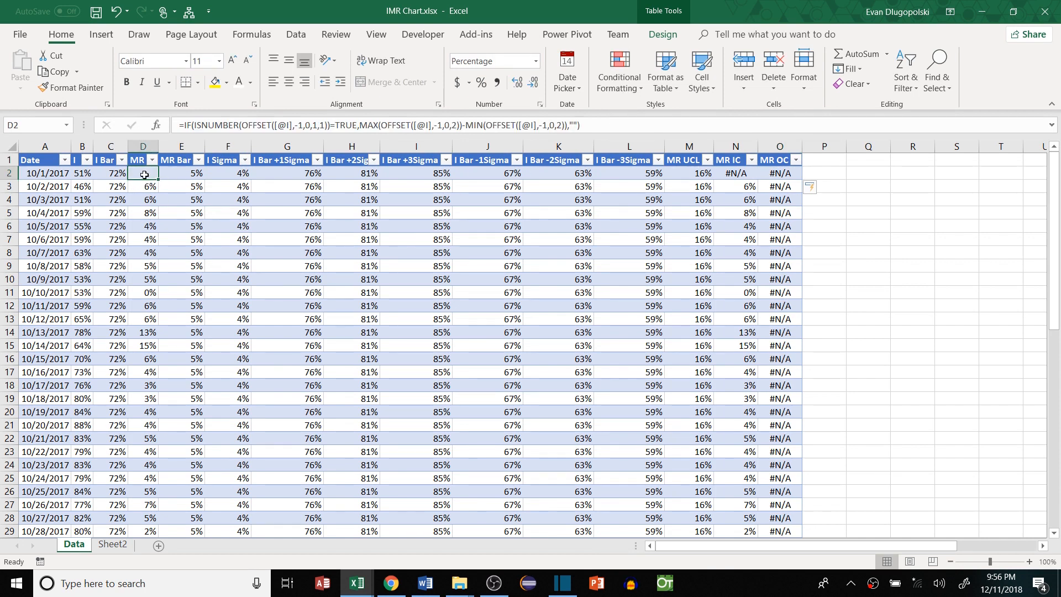
{"action": "left_click", "coordinate": [784, 175]}
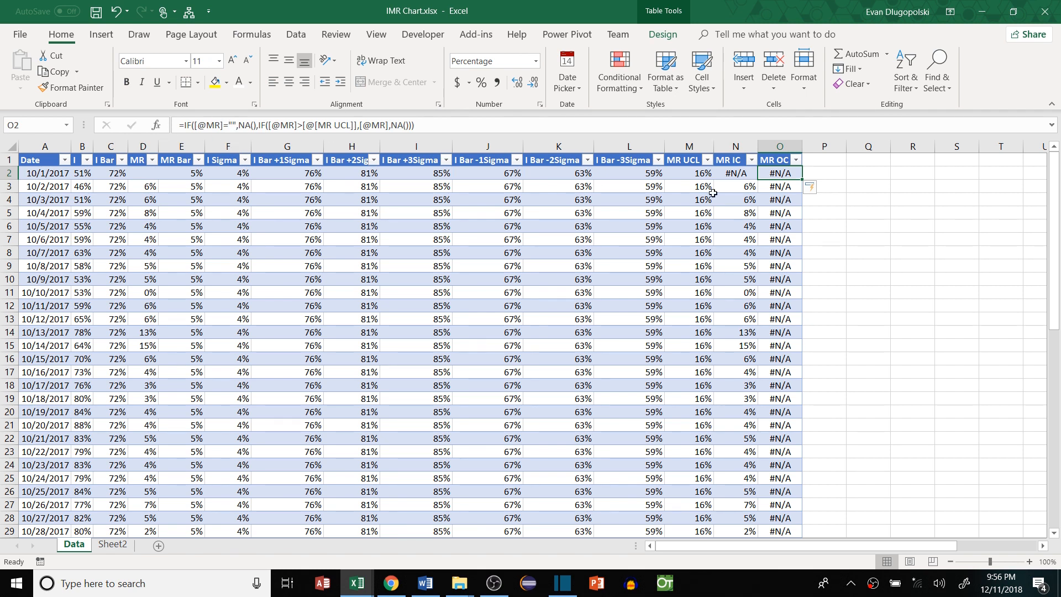
{"action": "left_click", "coordinate": [819, 161]}
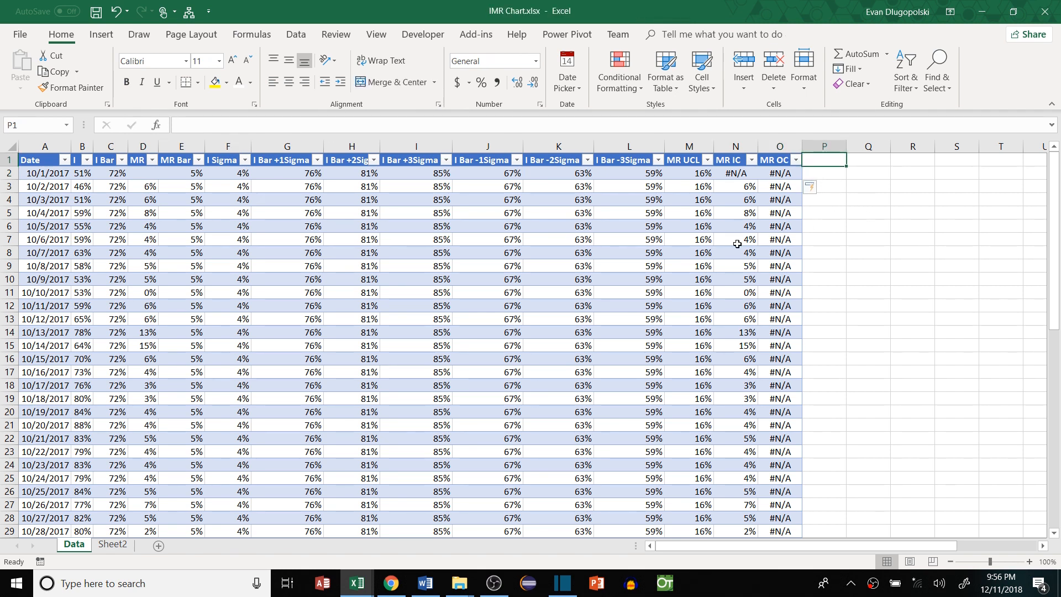
Add the header I>Mean in P1
{"action": "scroll", "coordinate": [737, 238], "scroll_direction": "right", "scroll_amount": 2}
{"action": "scroll", "coordinate": [685, 221], "scroll_direction": "down", "scroll_amount": 1, "text": "ctrl"}
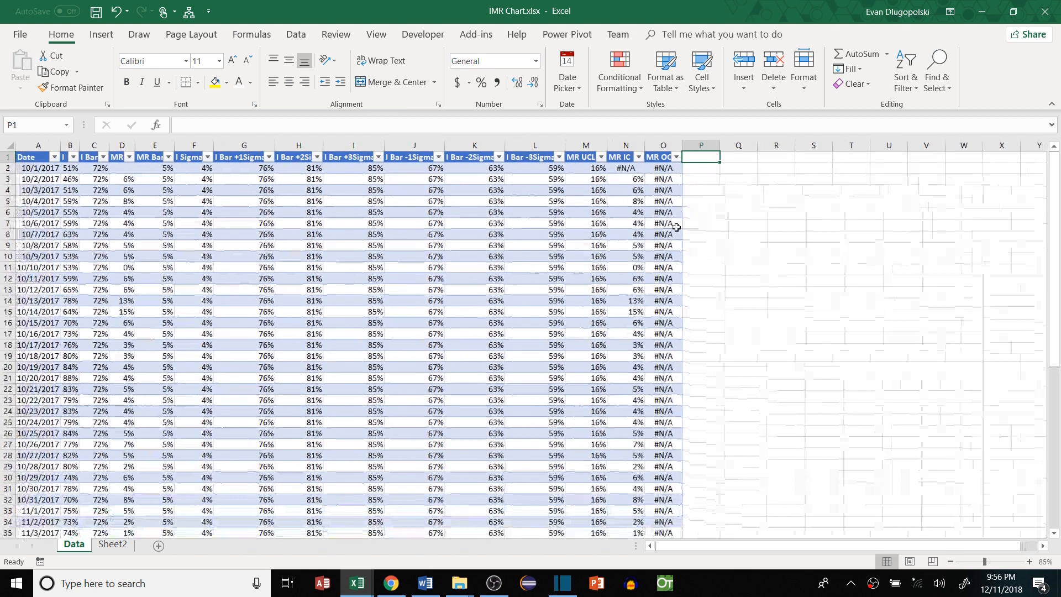
{"action": "scroll", "coordinate": [635, 216], "scroll_direction": "right", "scroll_amount": 1}
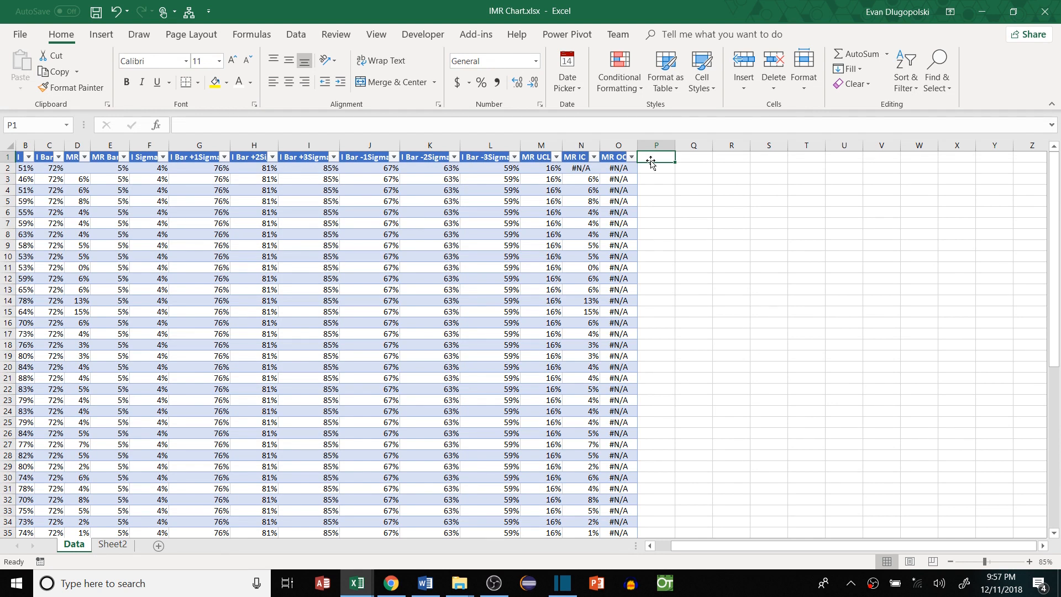
{"action": "type", "text": "I"}
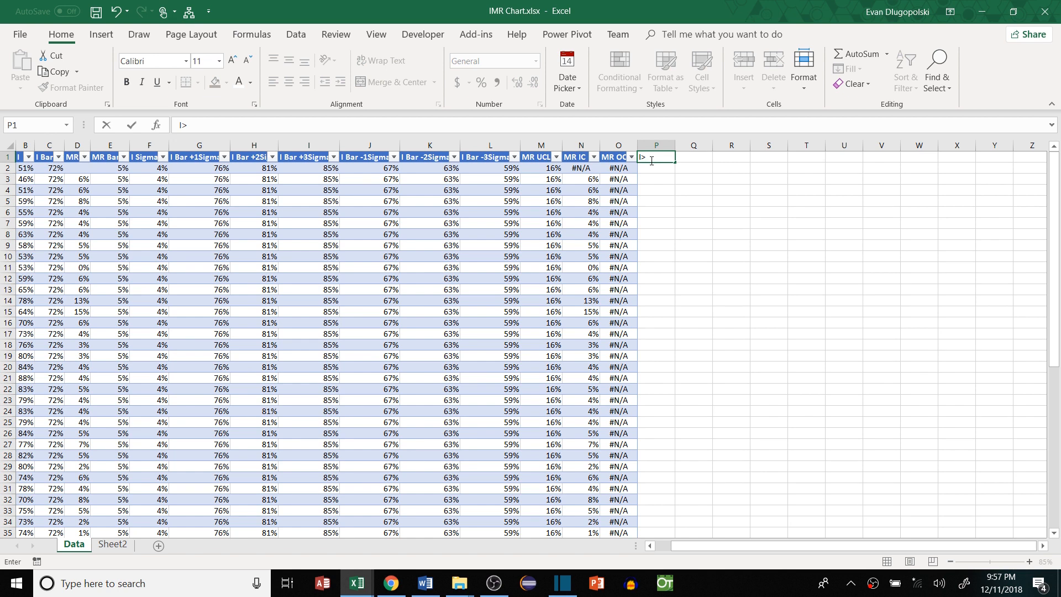
{"action": "type", "text": ">Mean"}
{"action": "key", "text": "Tab"}
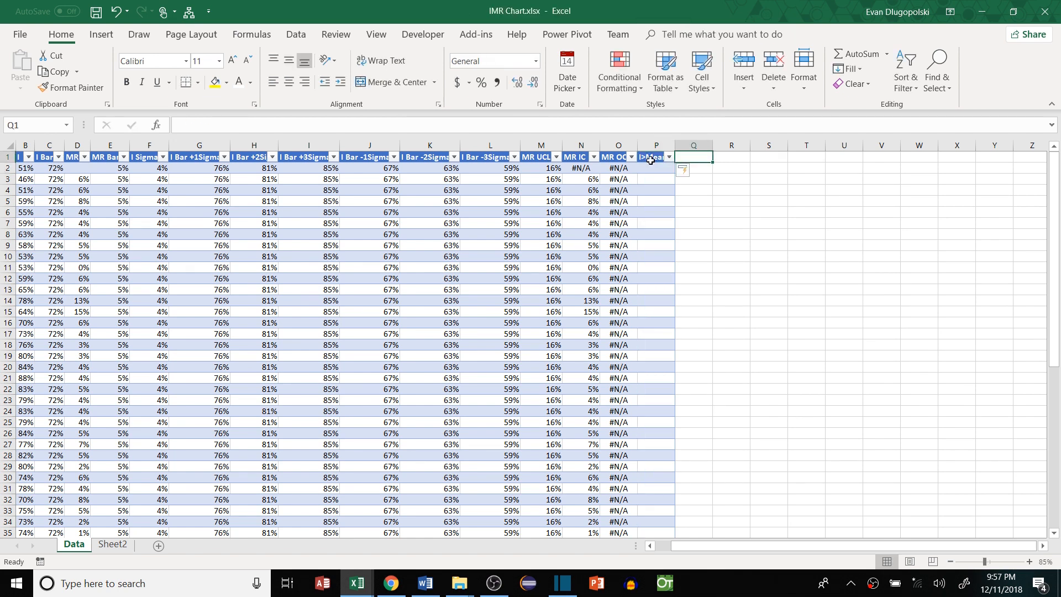
{"action": "left_click", "coordinate": [650, 160]}
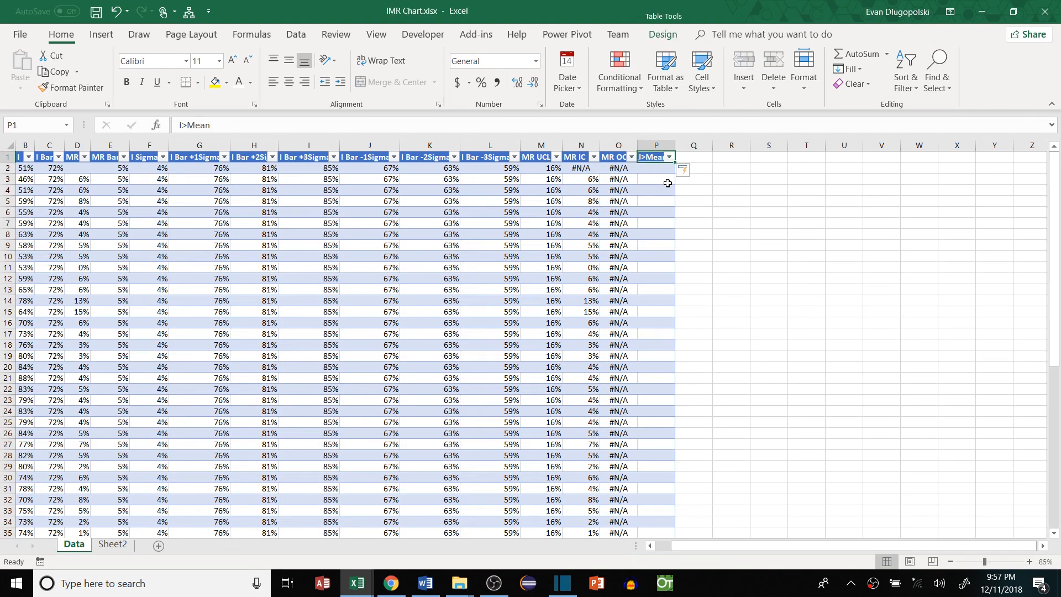
Enter =IF([@I]>[@[I Bar]],1,0) in P2 to flag I values above I Bar
{"action": "left_click", "coordinate": [689, 156]}
{"action": "key", "text": "Left"}
{"action": "key", "text": "Down"}
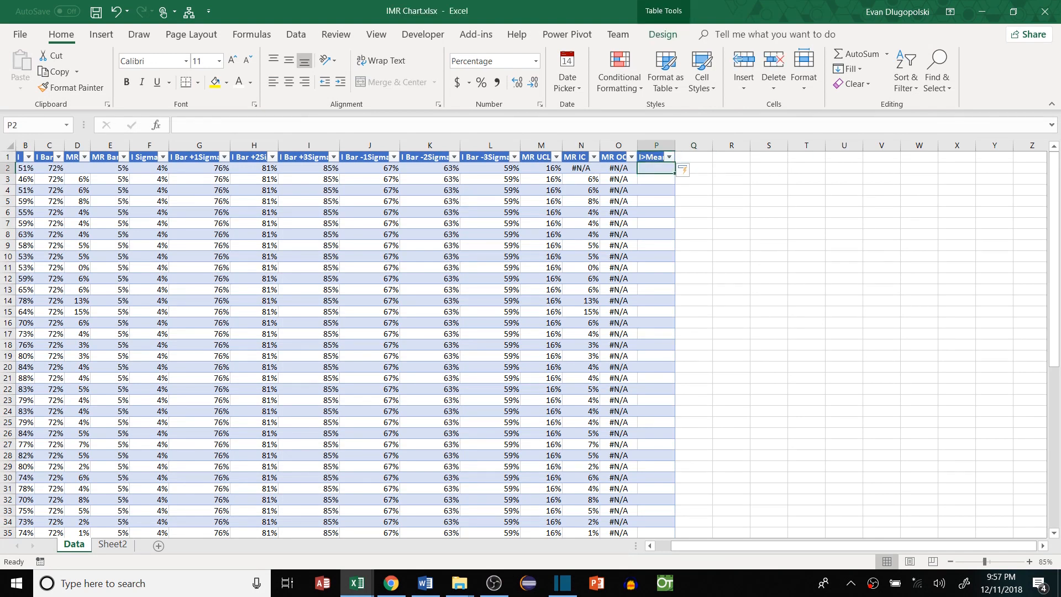
{"action": "type", "text": "=if"}
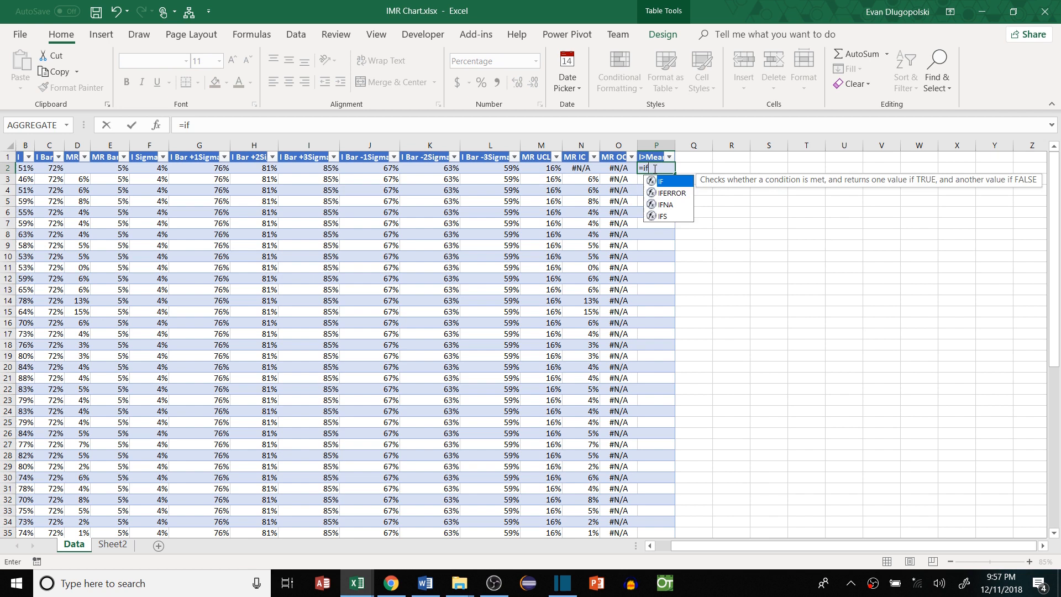
{"action": "key", "text": "Tab"}
{"action": "key", "text": "Left"}
{"action": "key", "text": "Left"}
{"action": "key", "text": "Left"}
{"action": "key", "text": "Left"}
{"action": "key", "text": "Left"}
{"action": "key", "text": "Left"}
{"action": "key", "text": "Left"}
{"action": "key", "text": "Left"}
{"action": "key", "text": "Left"}
{"action": "key", "text": "Left"}
{"action": "key", "text": "Left"}
{"action": "key", "text": "Left"}
{"action": "key", "text": "Left"}
{"action": "key", "text": "Left"}
{"action": "key", "text": "Left"}
{"action": "key", "text": "Right"}
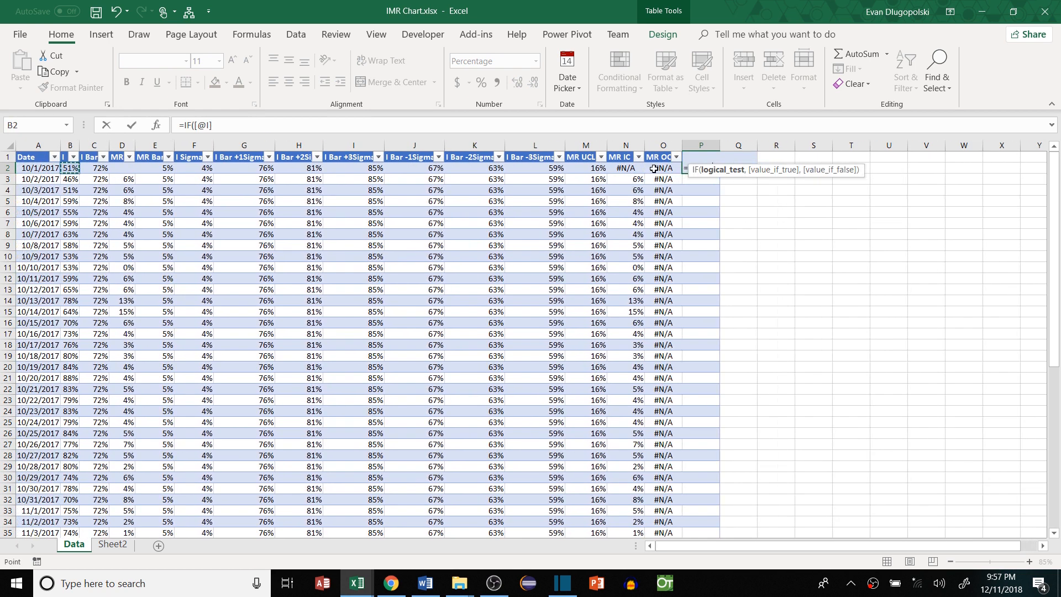
{"action": "type", "text": "?"}
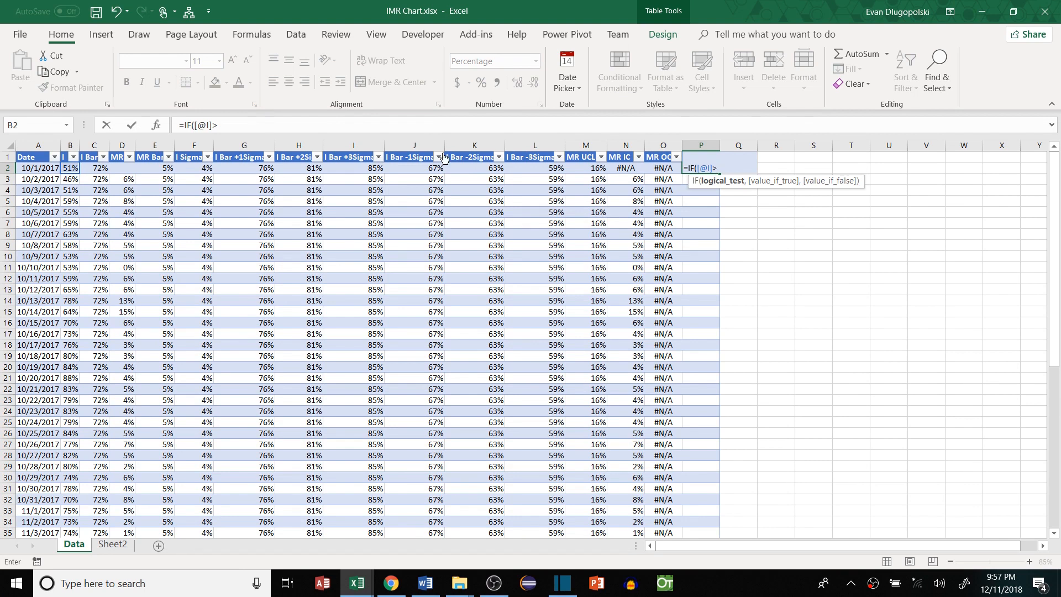
{"action": "left_click", "coordinate": [94, 169]}
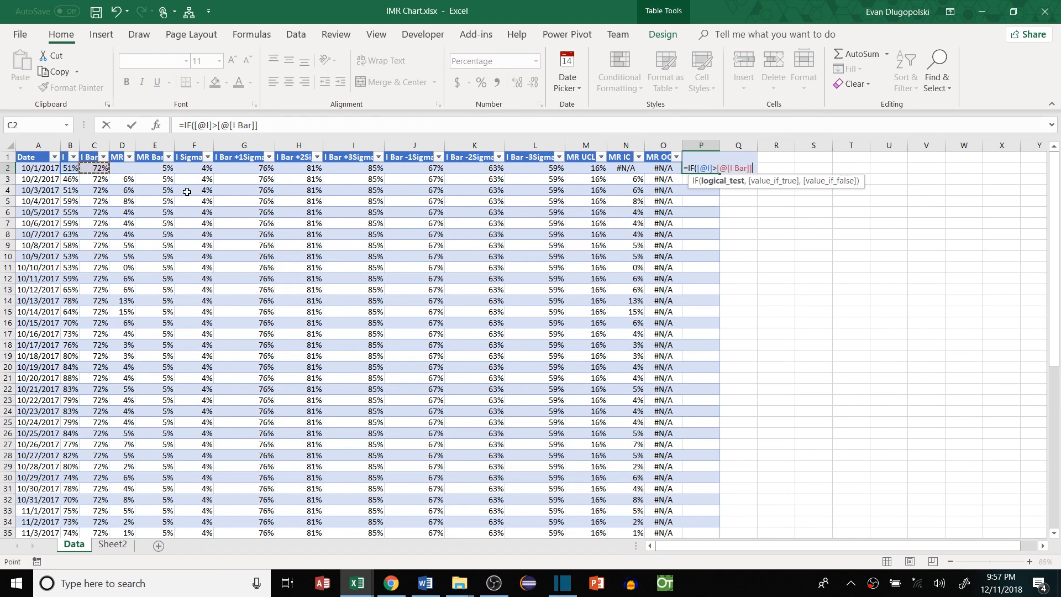
{"action": "type", "text": ",1,0)"}
{"action": "key", "text": "Return"}
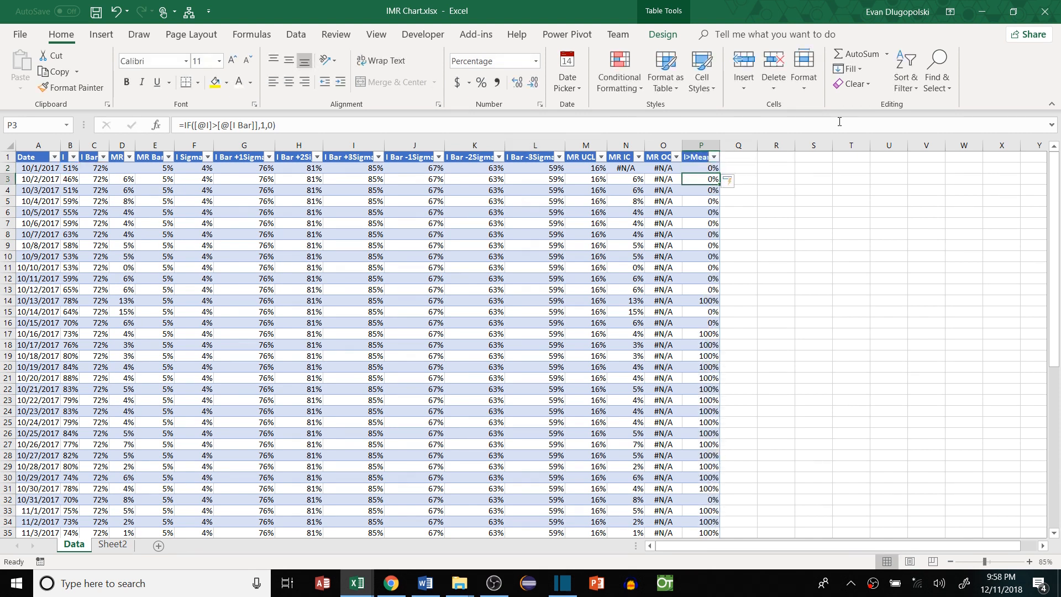
Format columns P–S as Number with no decimals, then begin the I>+1Sigma header in Q1
{"action": "left_click_drag", "start_coordinate": [701, 145], "coordinate": [812, 145]}
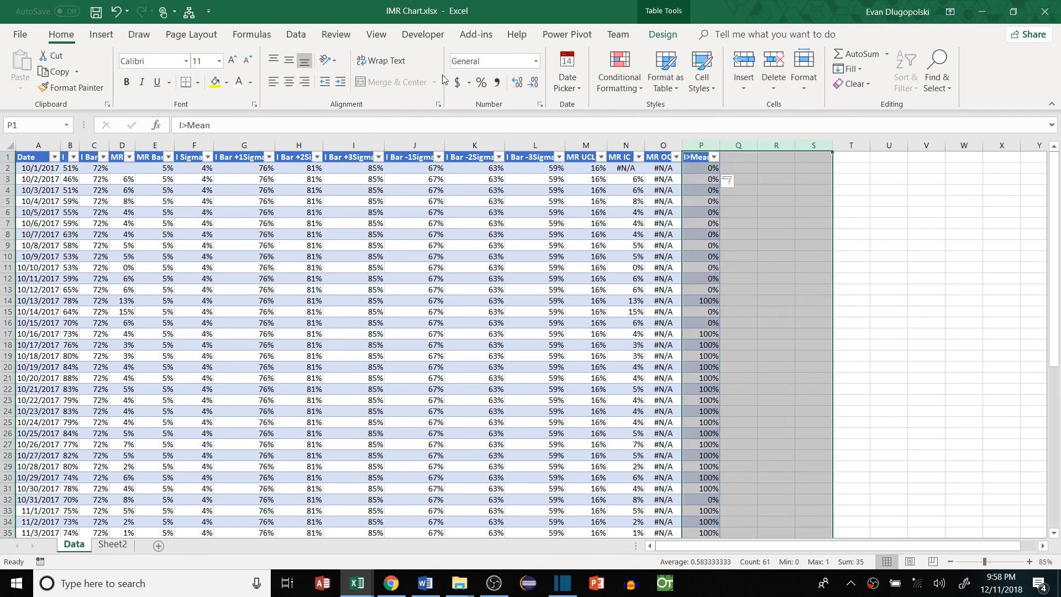
{"action": "left_click", "coordinate": [533, 62]}
{"action": "left_click", "coordinate": [481, 107]}
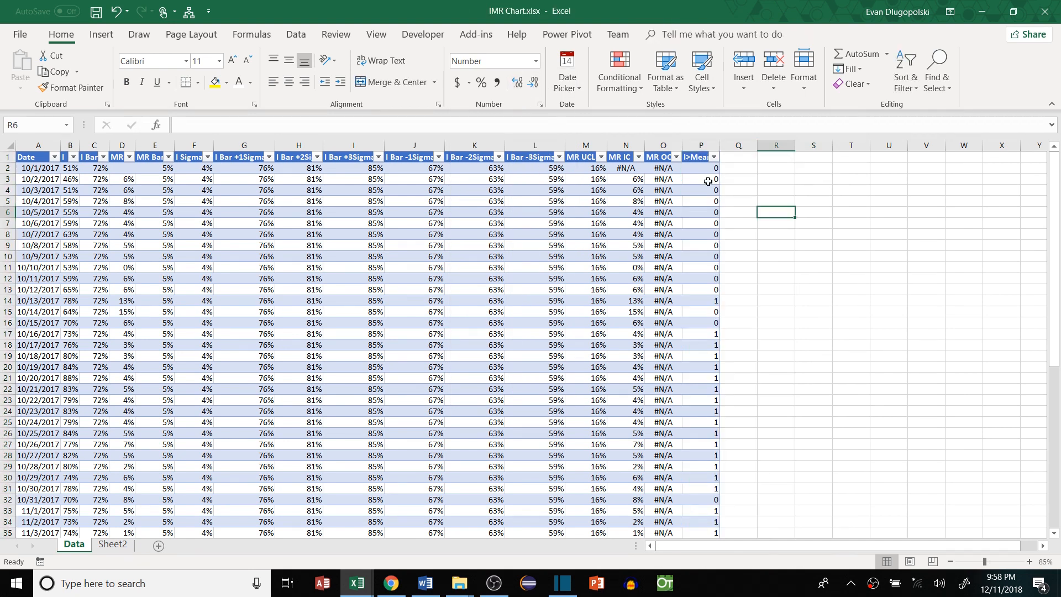
{"action": "left_click", "coordinate": [706, 170]}
{"action": "left_click", "coordinate": [717, 323]}
{"action": "scroll", "coordinate": [717, 353], "scroll_direction": "down", "scroll_amount": 2}
{"action": "scroll", "coordinate": [718, 352], "scroll_direction": "up", "scroll_amount": 2}
{"action": "left_click", "coordinate": [738, 157]}
{"action": "type", "text": "I>"}
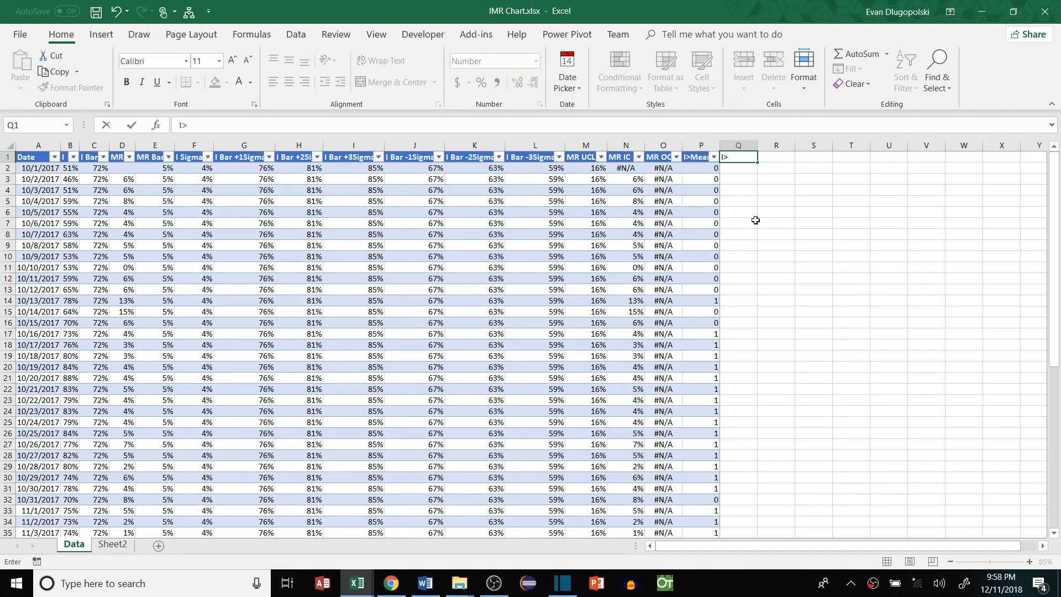
{"action": "type", "text": "+1Sigam"}
Finish the headers I>+1Sigma, I>+2Sigma and I>+3Sigma in Q1 through S1
{"action": "key", "text": "BackSpace"}
{"action": "key", "text": "BackSpace"}
{"action": "type", "text": "ma"}
{"action": "key", "text": "Tab"}
{"action": "type", "text": "I"}
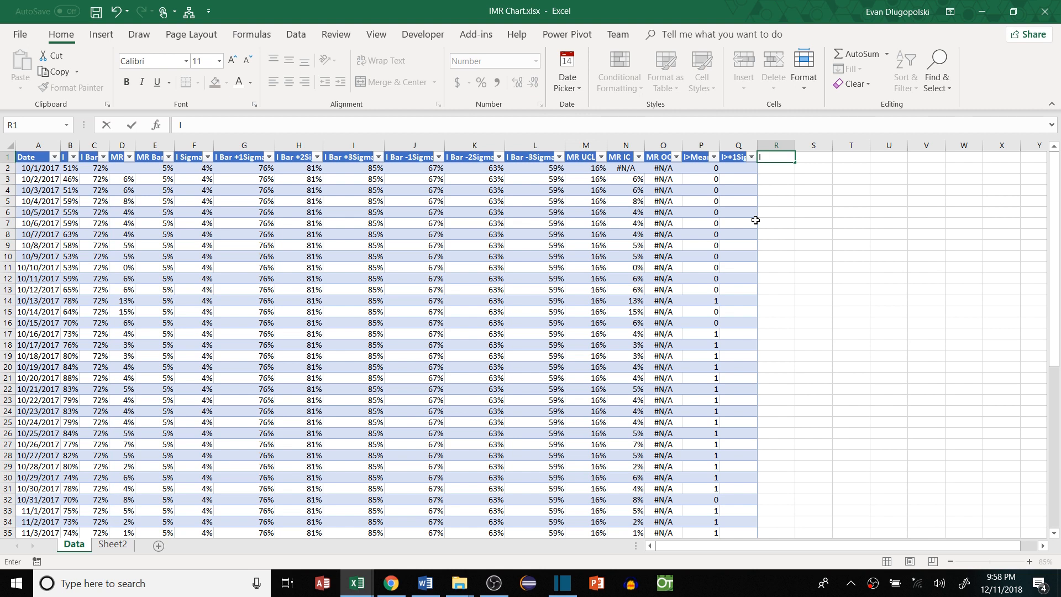
{"action": "type", "text": ">+2Sigma"}
{"action": "key", "text": "Tab"}
{"action": "type", "text": "I>"}
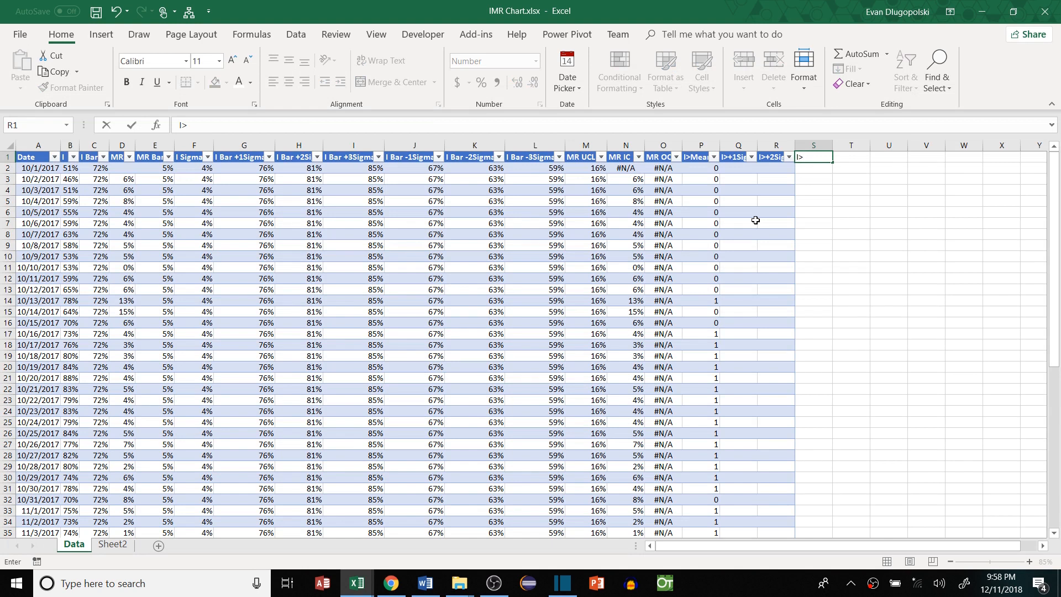
{"action": "type", "text": "+3Sigma"}
{"action": "key", "text": "Tab"}
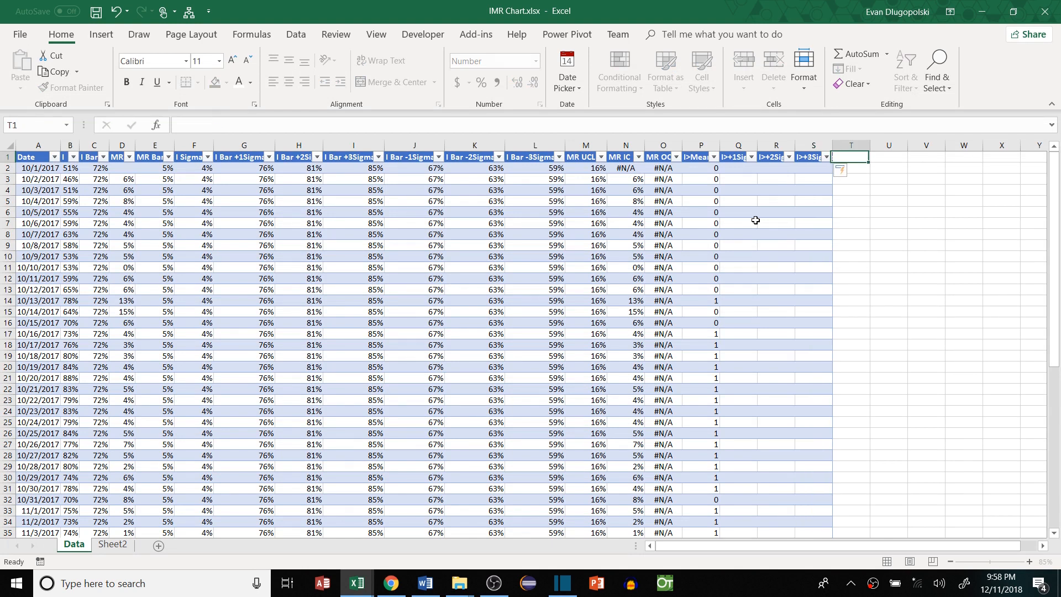
{"action": "type", "text": "I<1Sigma"}
Add the headers I<-1Sigma and I<-2Sigma, correcting their text, and type I<-3Sigma in V1
{"action": "key", "text": "Tab"}
{"action": "type", "text": "I"}
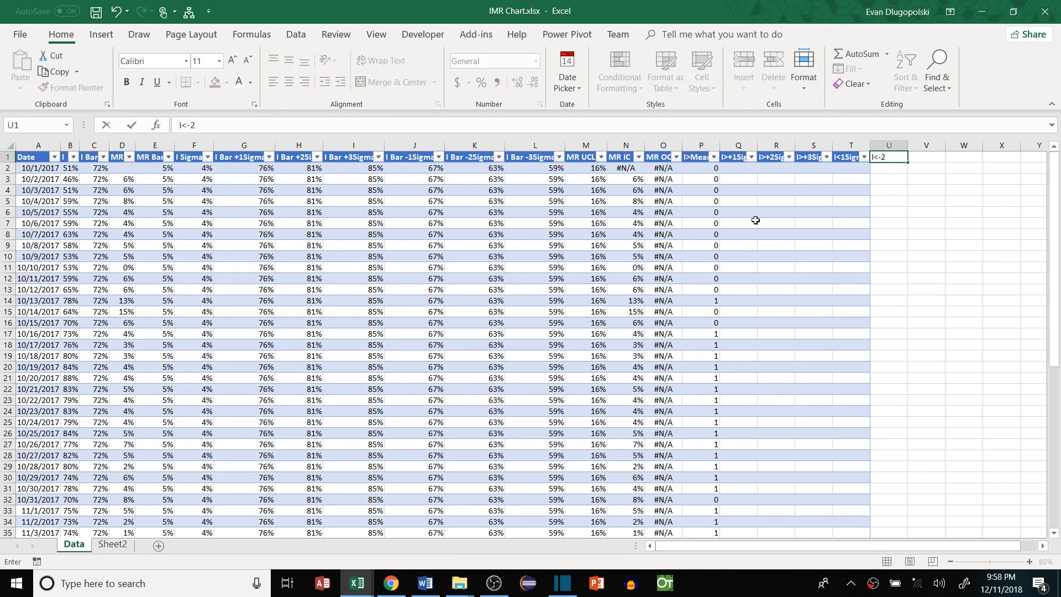
{"action": "double_click", "coordinate": [854, 158]}
{"action": "type", "text": "-"}
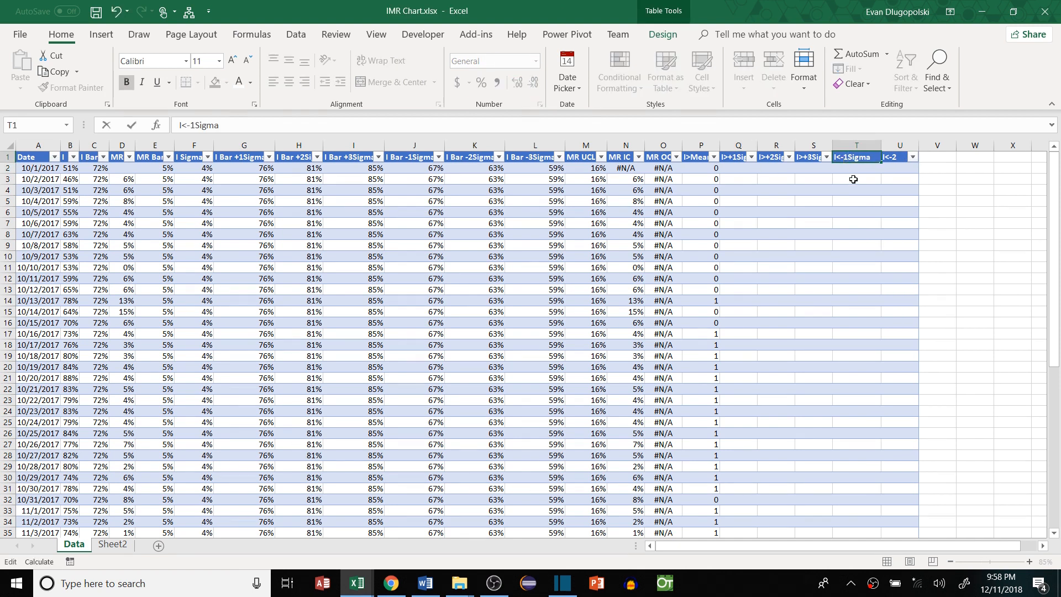
{"action": "key", "text": "Tab"}
{"action": "double_click", "coordinate": [901, 160]}
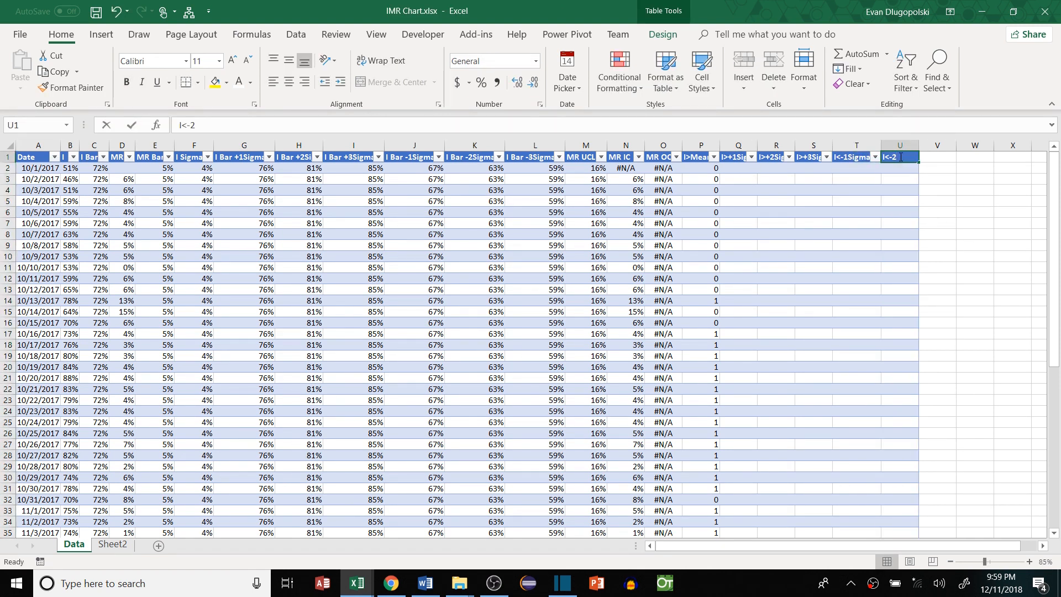
{"action": "type", "text": "Sigma"}
{"action": "key", "text": "Return"}
{"action": "left_click", "coordinate": [938, 157]}
{"action": "type", "text": "I<-"}
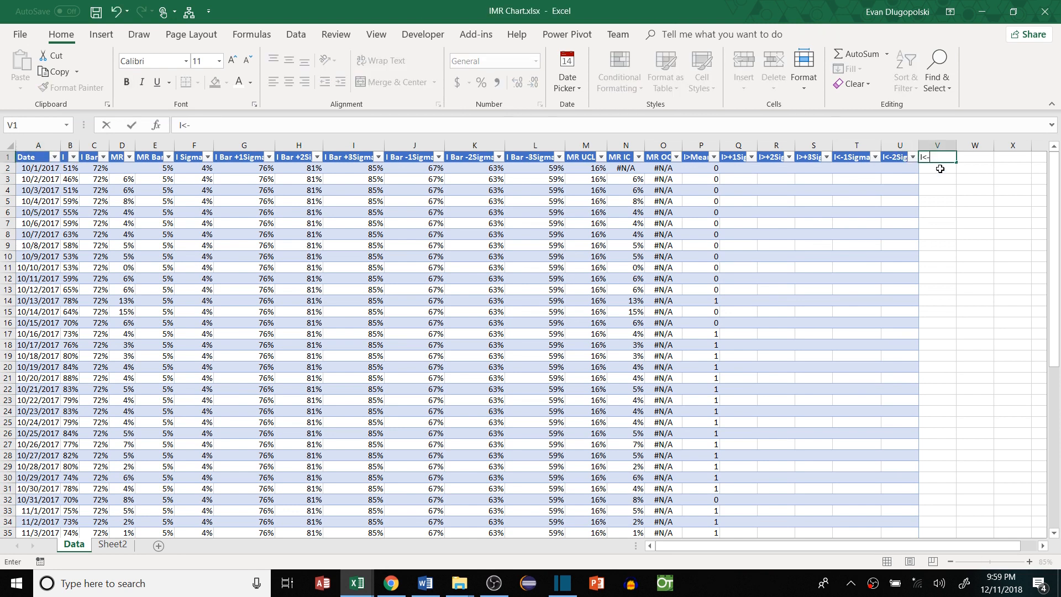
{"action": "type", "text": "3Sigma"}
Fill I>+1Sigma with =IF([@I]>[@[I Bar +1Sigma]],1,0) down the column
{"action": "key", "text": "Return"}
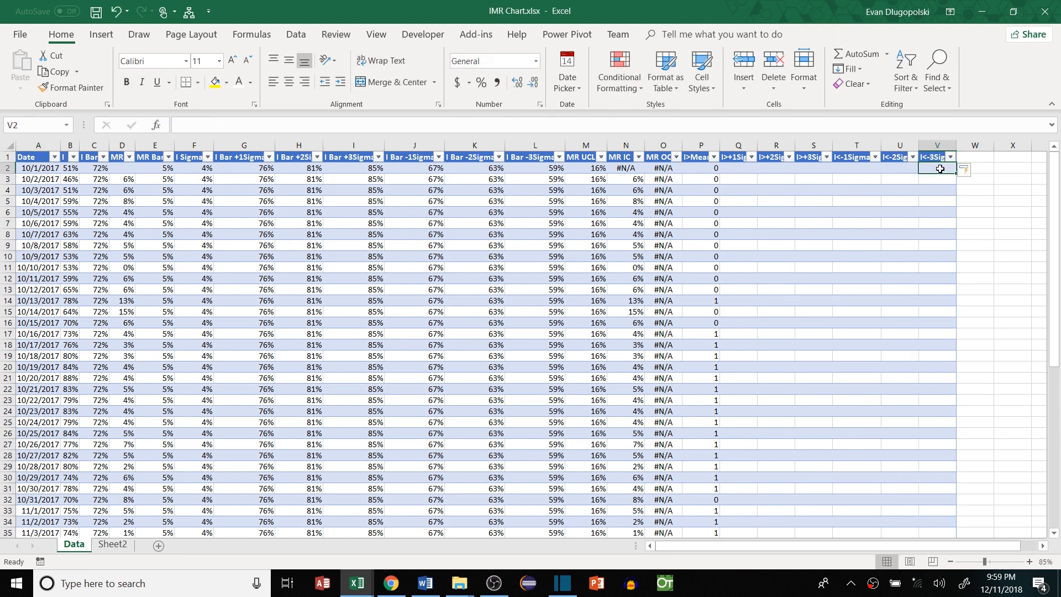
{"action": "key", "text": "Left"}
{"action": "key", "text": "Left"}
{"action": "key", "text": "Left"}
{"action": "key", "text": "Left"}
{"action": "key", "text": "Left"}
{"action": "key", "text": "Left"}
{"action": "key", "text": "Right"}
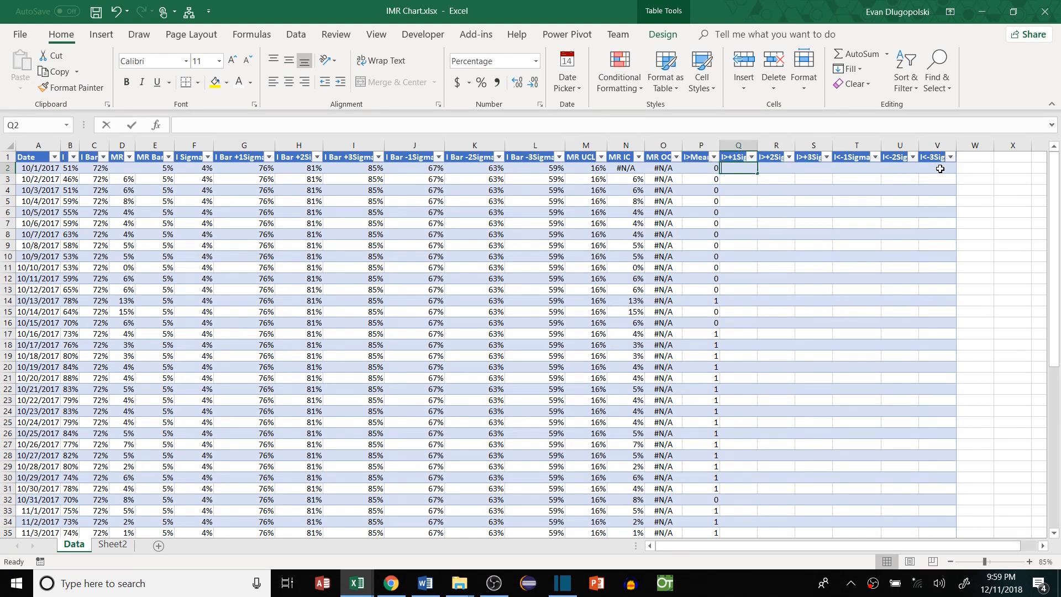
{"action": "type", "text": "=IF("}
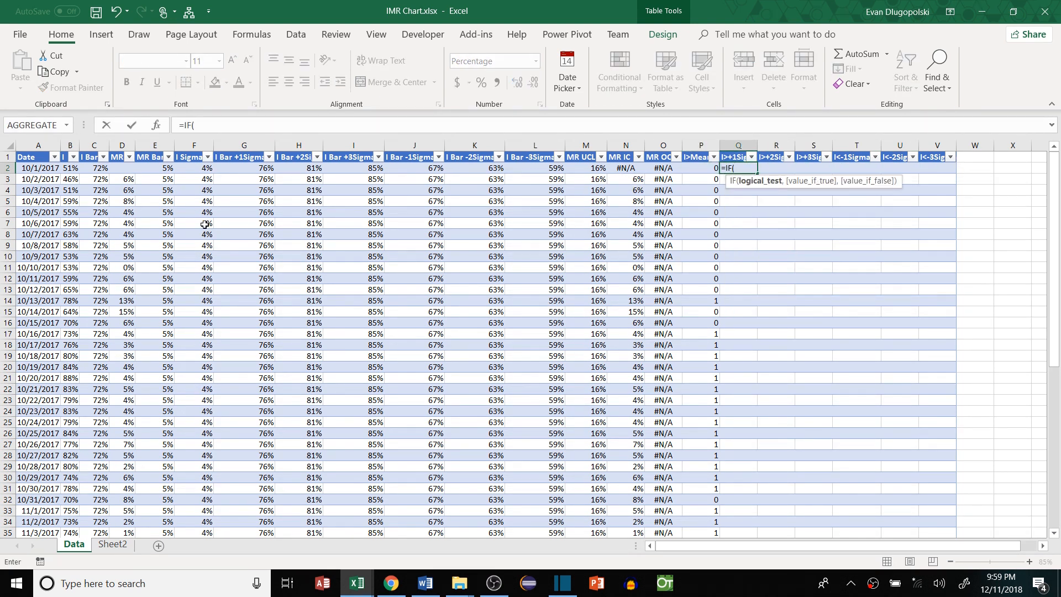
{"action": "left_click", "coordinate": [75, 168]}
{"action": "type", "text": ">"}
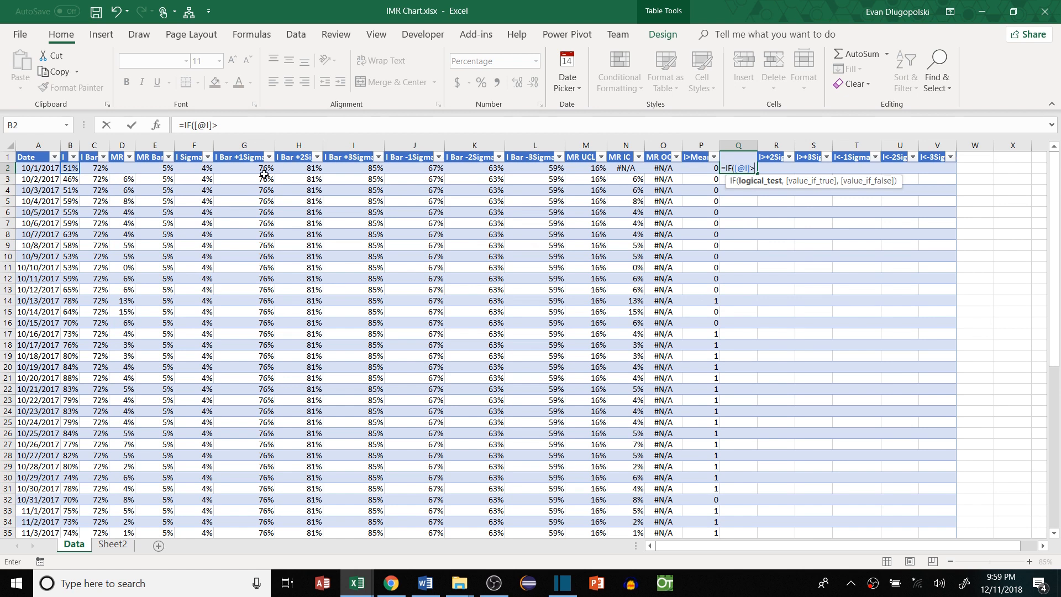
{"action": "left_click", "coordinate": [240, 172]}
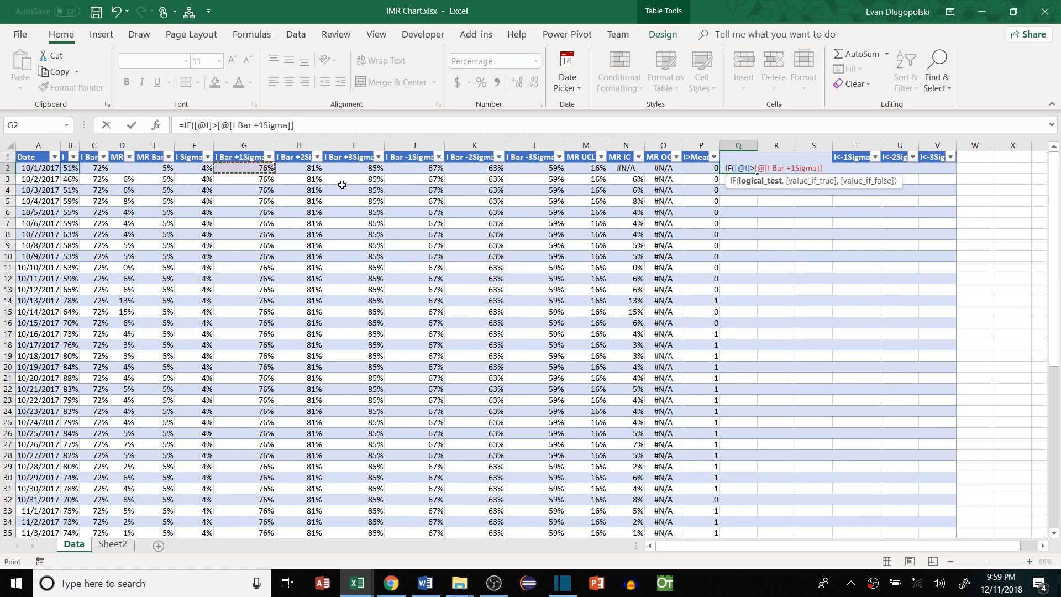
{"action": "type", "text": ",1,0)"}
{"action": "key", "text": "ctrl+Return"}
Copy the I>+1Sigma formula into the first I>+2Sigma and I>+3Sigma cells
{"action": "key", "text": "ctrl+c"}
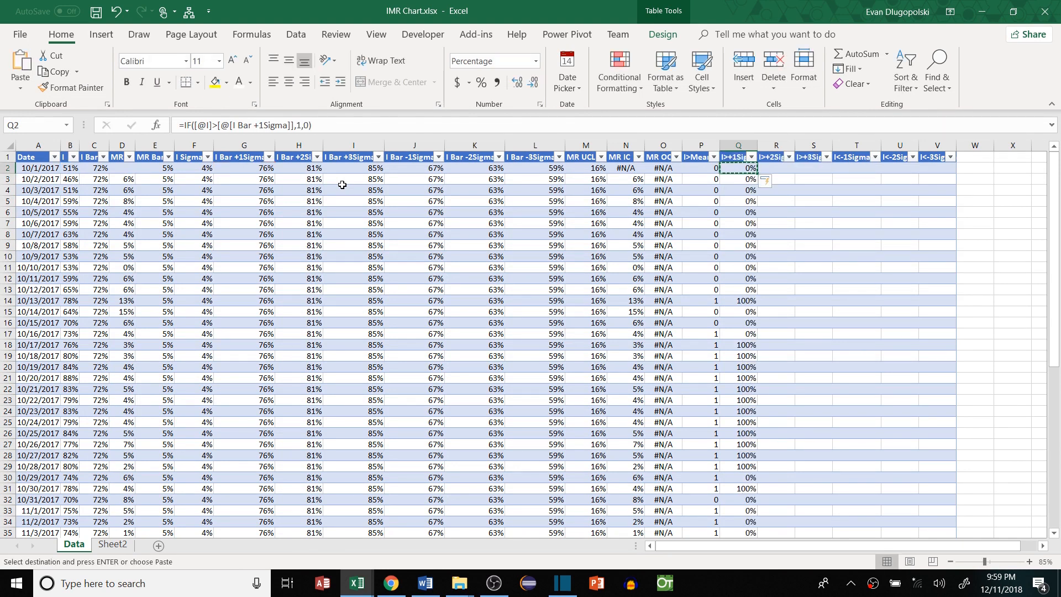
{"action": "left_click", "coordinate": [776, 167]}
{"action": "key", "text": "ctrl+v"}
{"action": "left_click", "coordinate": [814, 167]}
{"action": "key", "text": "ctrl+v"}
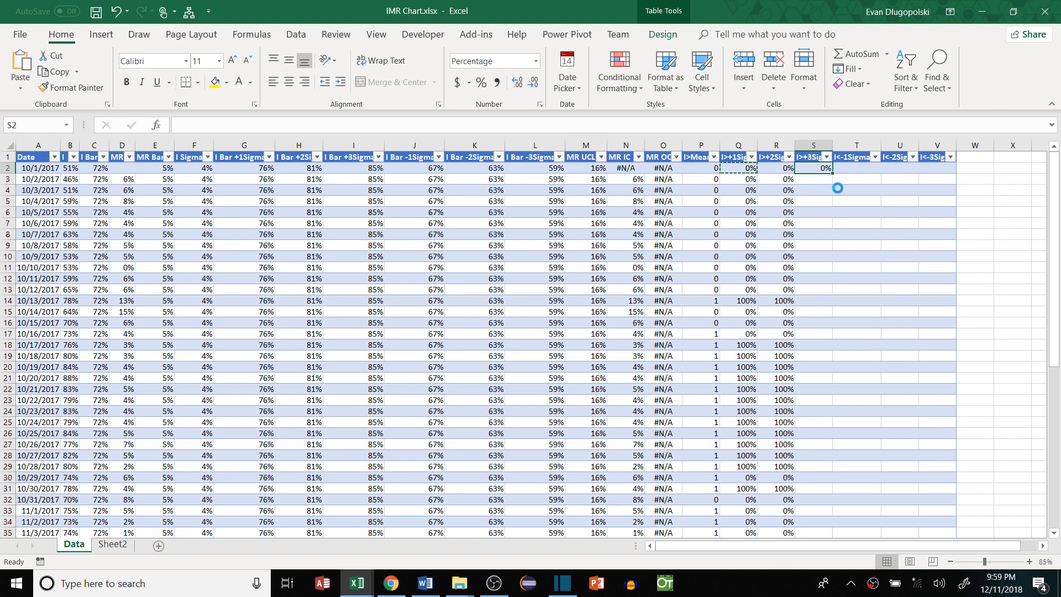
{"action": "key", "text": "Left"}
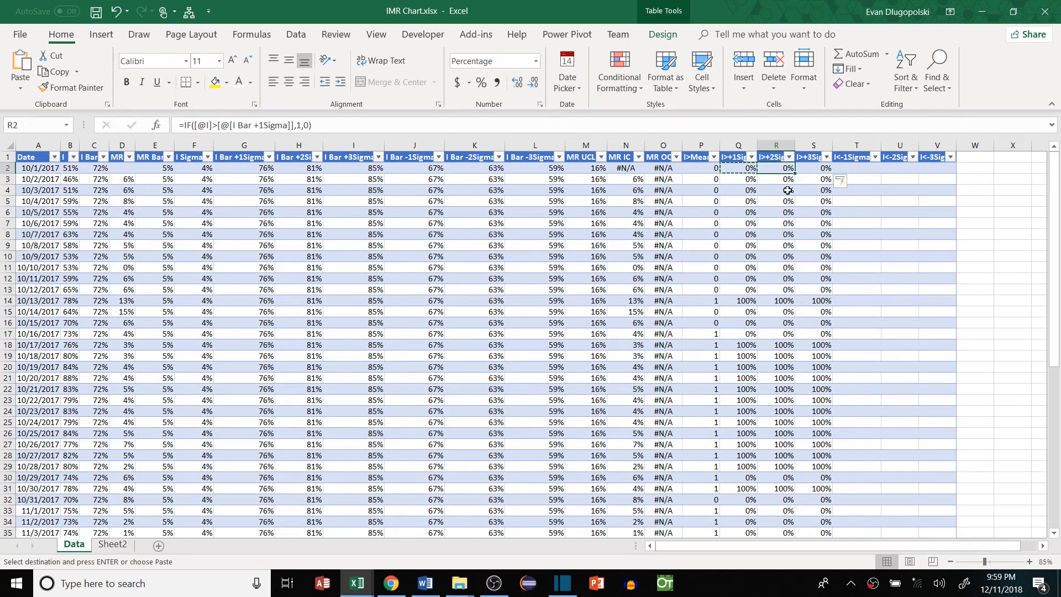
{"action": "key", "text": "Escape"}
Change the copied formulas to use the +2Sigma and +3Sigma limits, then select Q2:V61
{"action": "left_click", "coordinate": [259, 124]}
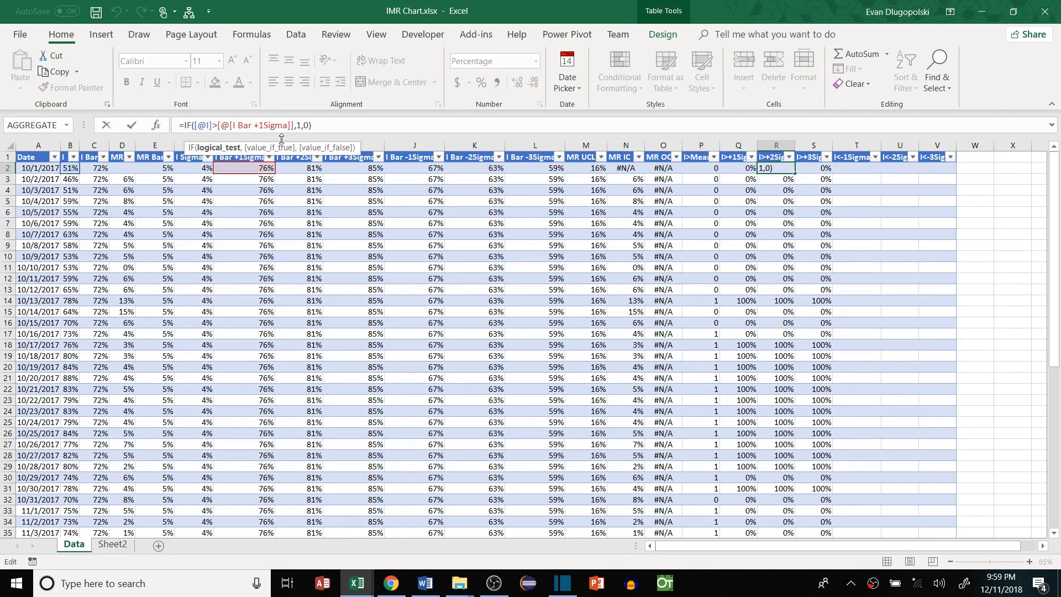
{"action": "key", "text": "BackSpace"}
{"action": "type", "text": "2"}
{"action": "key", "text": "Tab"}
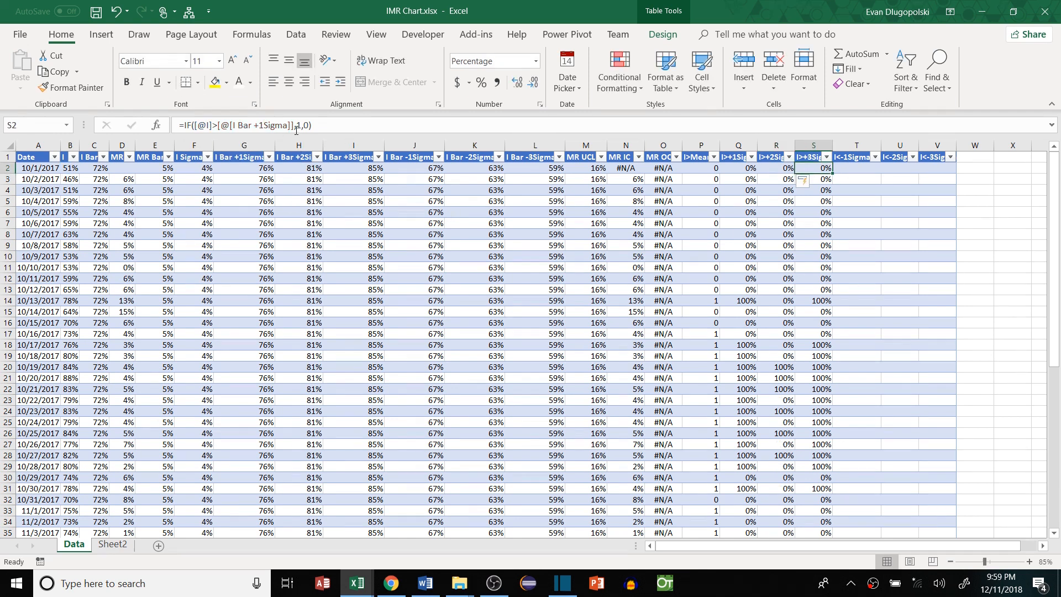
{"action": "left_click", "coordinate": [259, 125]}
{"action": "key", "text": "BackSpace"}
{"action": "type", "text": "3"}
{"action": "key", "text": "Return"}
{"action": "left_click_drag", "start_coordinate": [738, 168], "coordinate": [932, 197]}
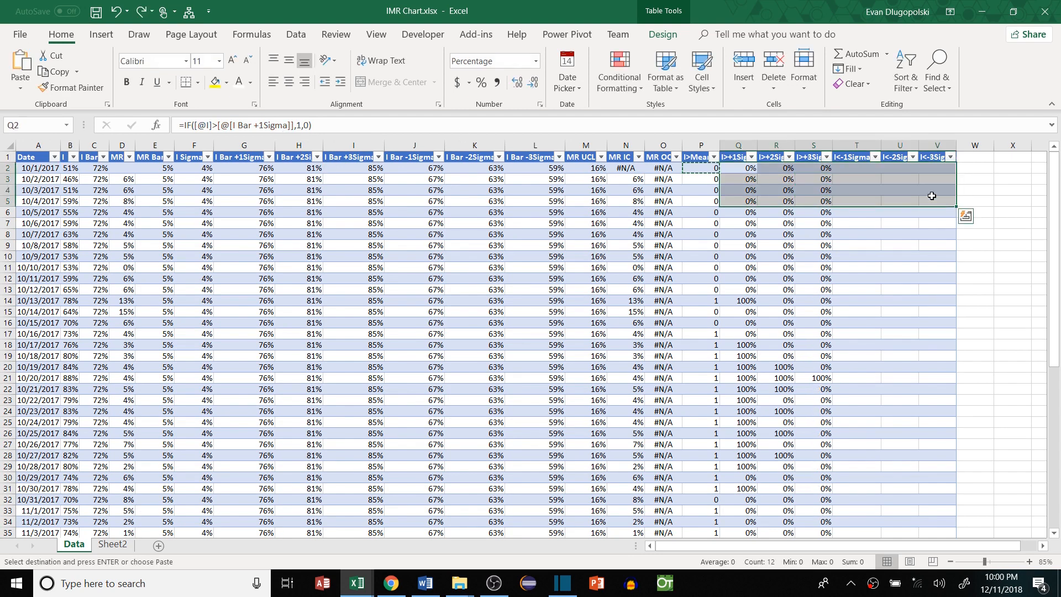
{"action": "key", "text": "ctrl+shift+Down"}
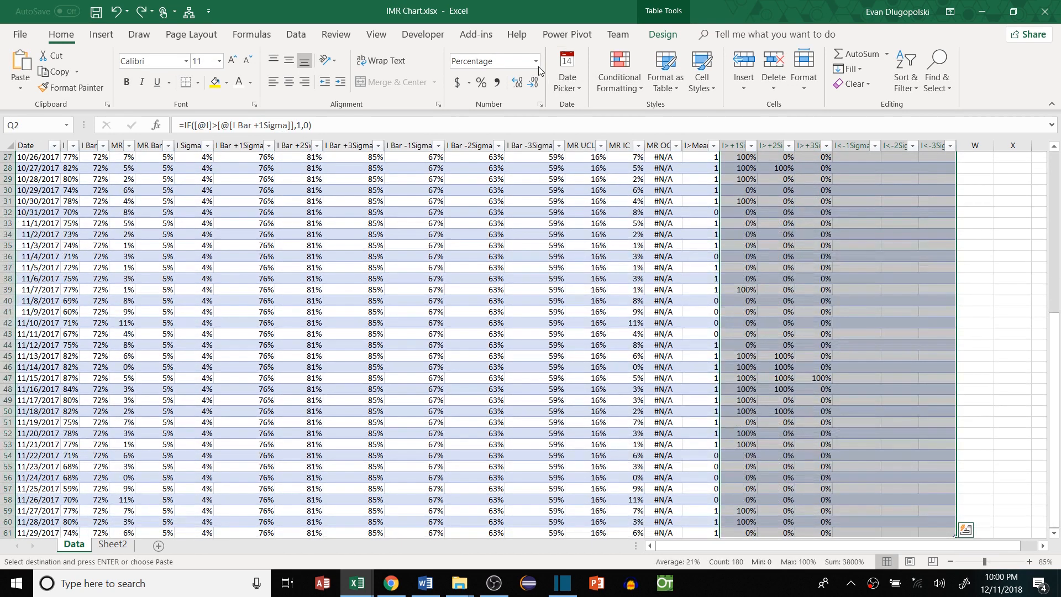
Format the selected flag columns as Number with no decimal places
{"action": "left_click", "coordinate": [535, 61]}
{"action": "left_click", "coordinate": [497, 108]}
{"action": "left_click", "coordinate": [532, 82]}
{"action": "left_click", "coordinate": [533, 81]}
{"action": "left_click", "coordinate": [829, 222]}
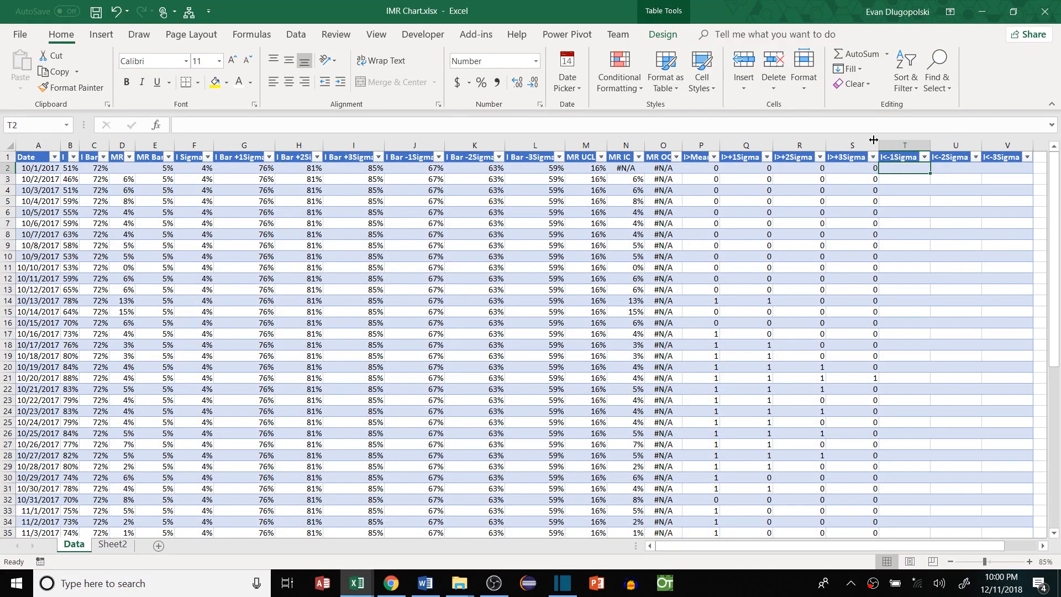
Paste the I>+1Sigma flag formula into the first I<-1Sigma cell
{"action": "left_click", "coordinate": [883, 171]}
{"action": "left_click", "coordinate": [860, 168]}
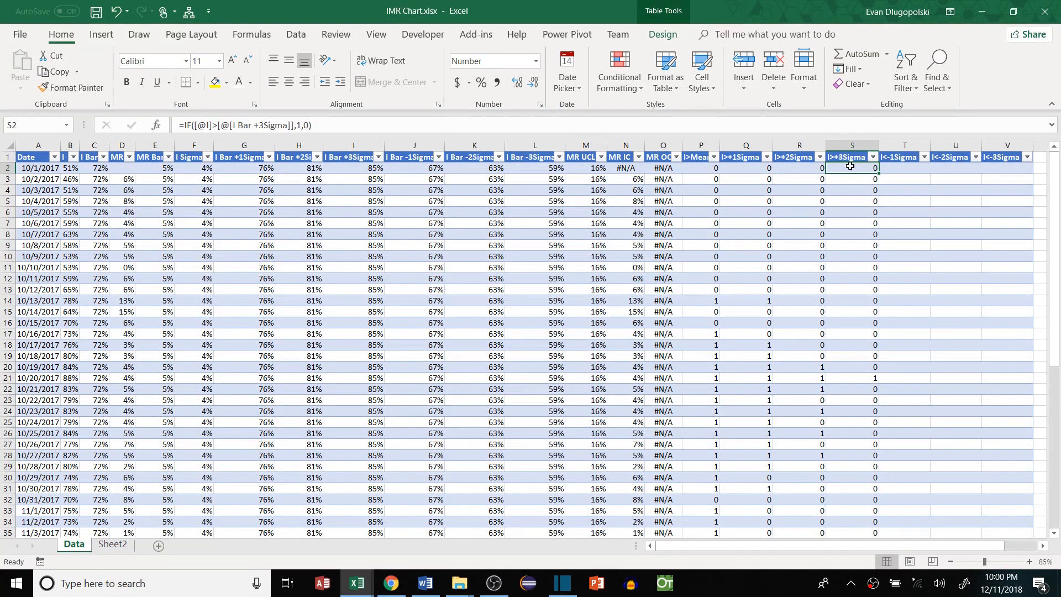
{"action": "left_click", "coordinate": [765, 167]}
{"action": "key", "text": "ctrl+c"}
{"action": "left_click", "coordinate": [901, 168]}
{"action": "key", "text": "ctrl+v"}
{"action": "key", "text": "Escape"}
Edit that formula to flag I below the I Bar -1Sigma limit
{"action": "left_click", "coordinate": [218, 125]}
{"action": "key", "text": "BackSpace"}
{"action": "type", "text": "<"}
{"action": "left_click", "coordinate": [298, 126]}
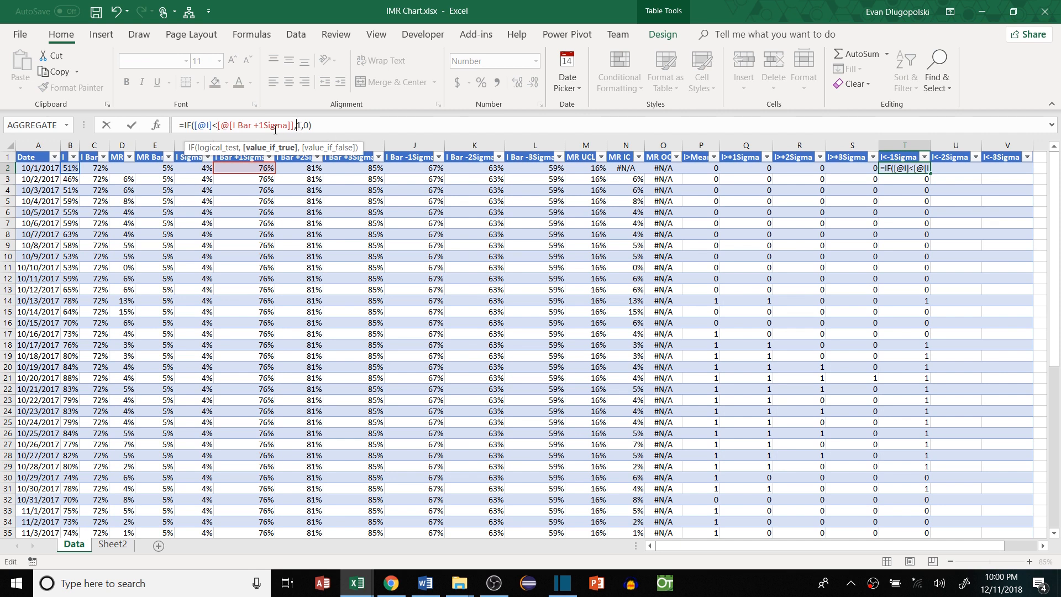
{"action": "left_click", "coordinate": [259, 125]}
{"action": "key", "text": "BackSpace"}
{"action": "type", "text": "-"}
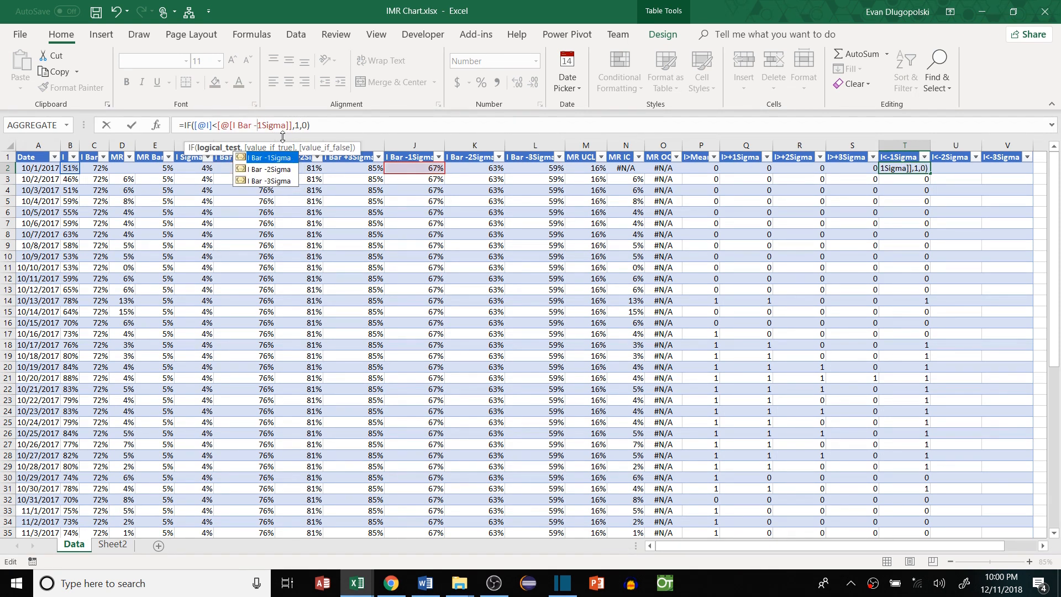
{"action": "key", "text": "Return"}
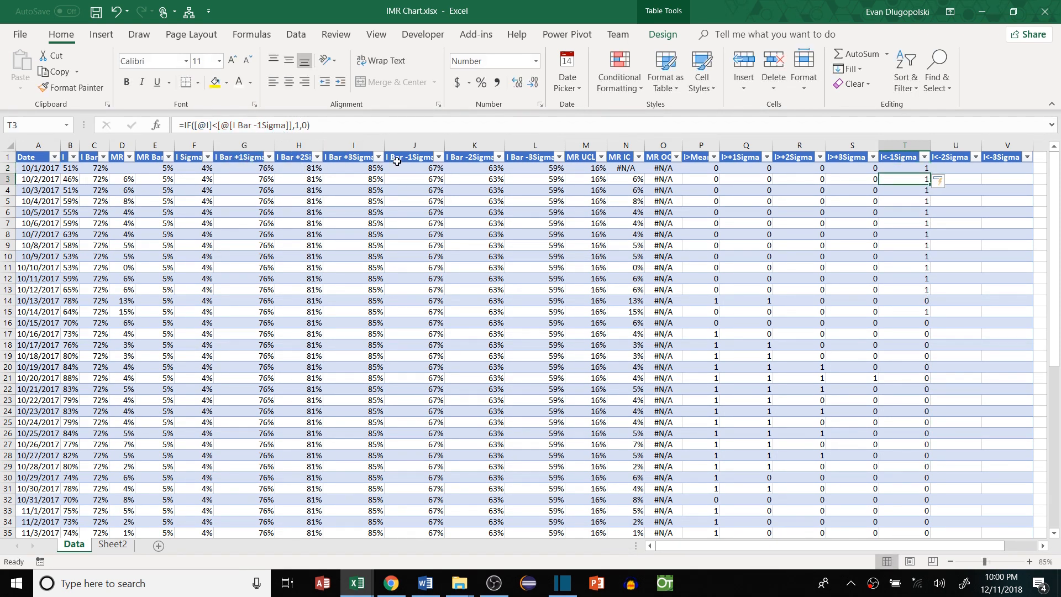
Copy the formula to I<-2Sigma and change it to the -2Sigma limit
{"action": "left_click", "coordinate": [906, 167]}
{"action": "key", "text": "ctrl+c"}
{"action": "left_click", "coordinate": [968, 171]}
{"action": "key", "text": "ctrl+v"}
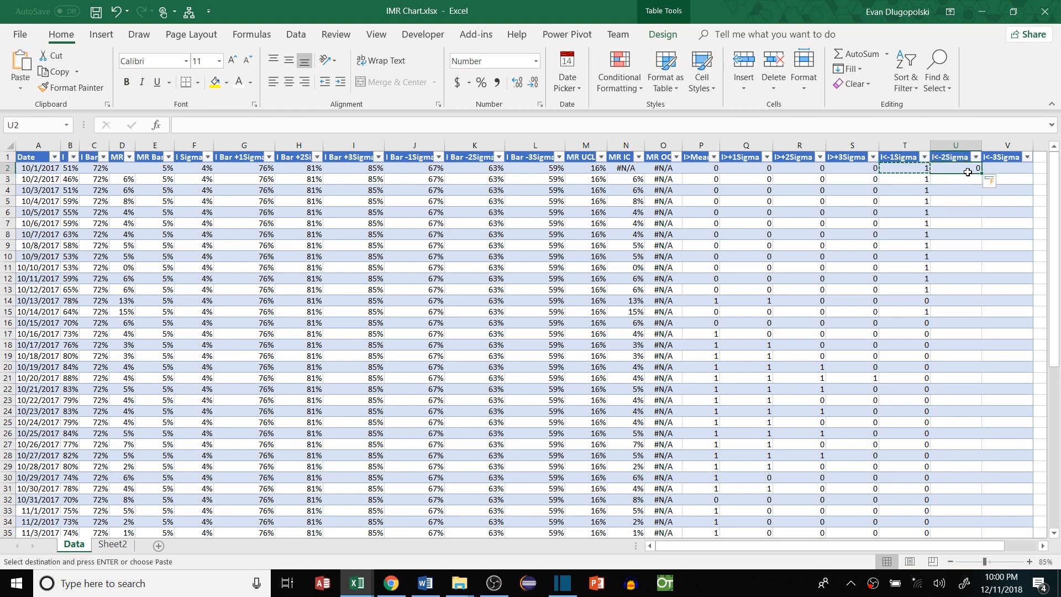
{"action": "left_click", "coordinate": [263, 123]}
{"action": "key", "text": "BackSpace"}
{"action": "type", "text": "2"}
{"action": "key", "text": "Return"}
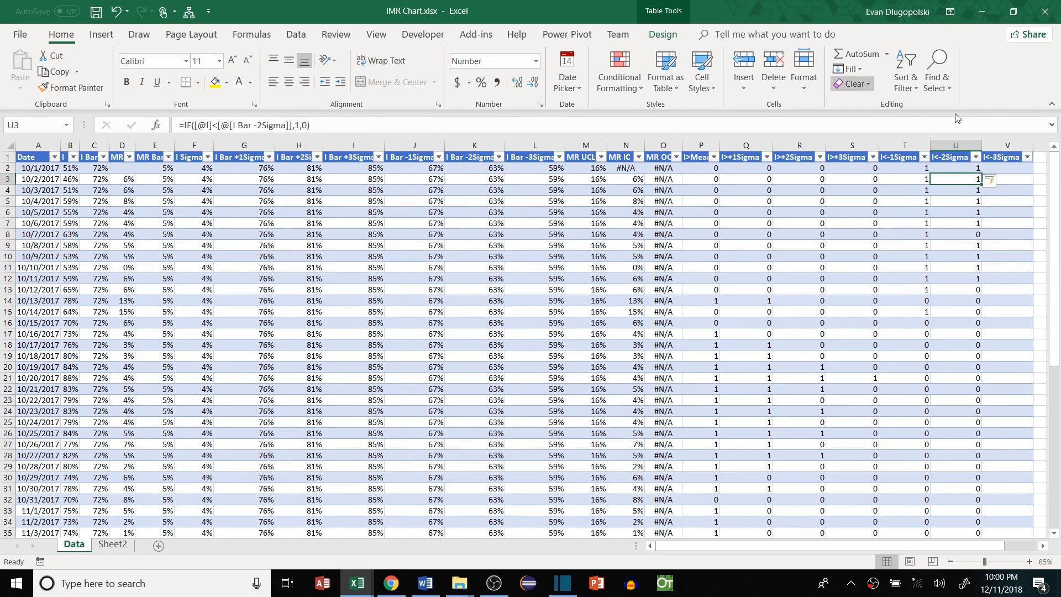
Copy the formula to I<-3Sigma and change it to the -3Sigma limit
{"action": "left_click", "coordinate": [968, 167]}
{"action": "key", "text": "ctrl+c"}
{"action": "left_click", "coordinate": [1011, 167]}
{"action": "key", "text": "ctrl+v"}
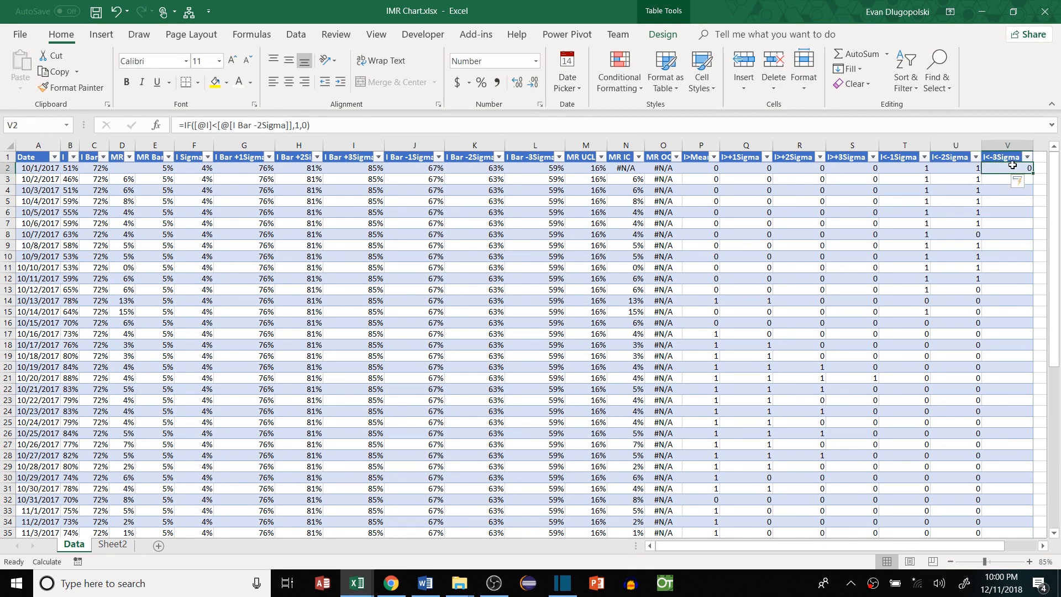
{"action": "left_click", "coordinate": [263, 125]}
{"action": "key", "text": "BackSpace"}
{"action": "type", "text": "3"}
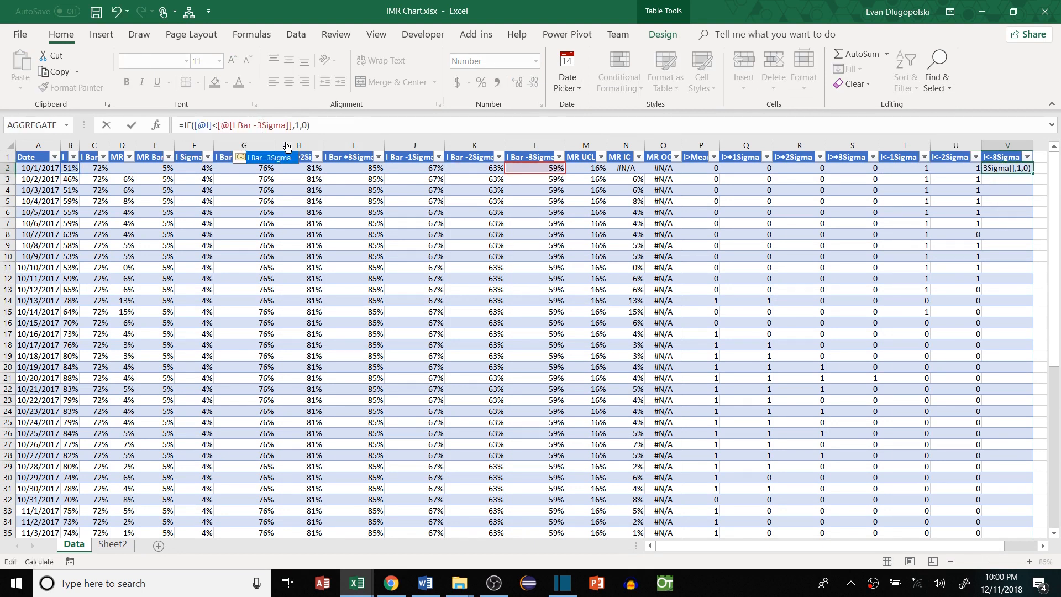
{"action": "key", "text": "Return"}
Scroll right to the empty header cell beside the table for a new column
{"action": "scroll", "coordinate": [862, 225], "scroll_direction": "right", "scroll_amount": 1}
{"action": "left_click", "coordinate": [783, 254]}
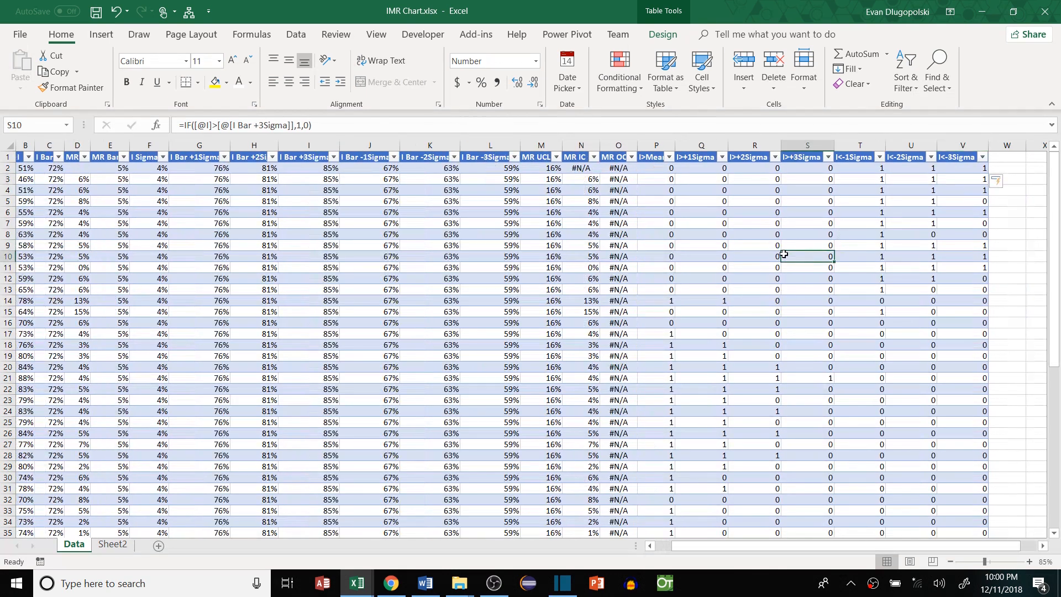
{"action": "scroll", "coordinate": [784, 254], "scroll_direction": "right", "scroll_amount": 1}
{"action": "left_click", "coordinate": [757, 200]}
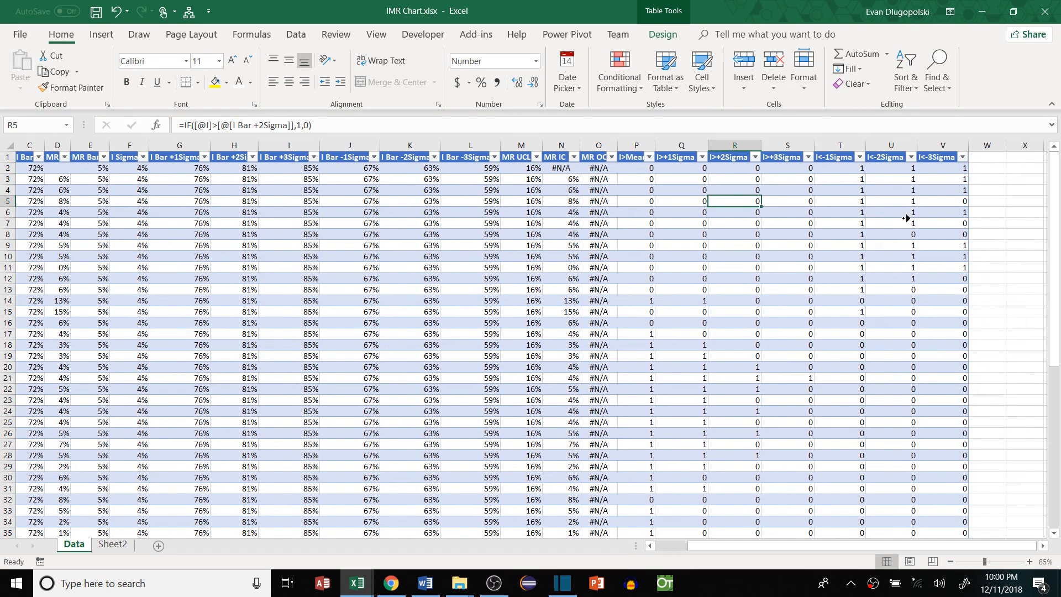
{"action": "scroll", "coordinate": [906, 218], "scroll_direction": "right", "scroll_amount": 4}
{"action": "left_click", "coordinate": [855, 167]}
{"action": "left_click", "coordinate": [857, 157]}
Add a Greater column in W with =IF([@I]>OFFSET([@I],-1,0),1,0) filled down
{"action": "type", "text": "Greater"}
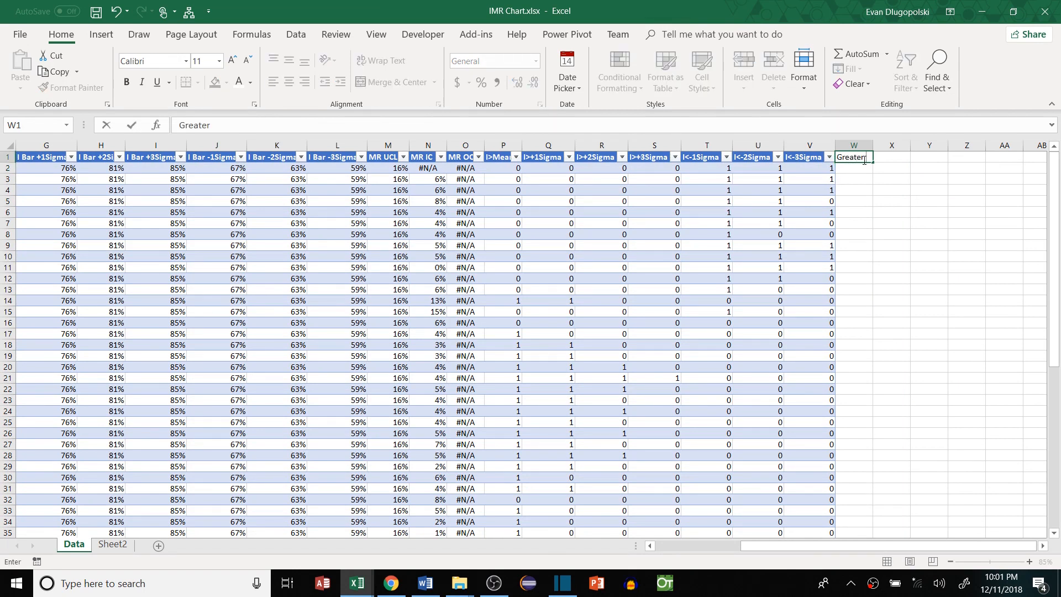
{"action": "key", "text": "Return"}
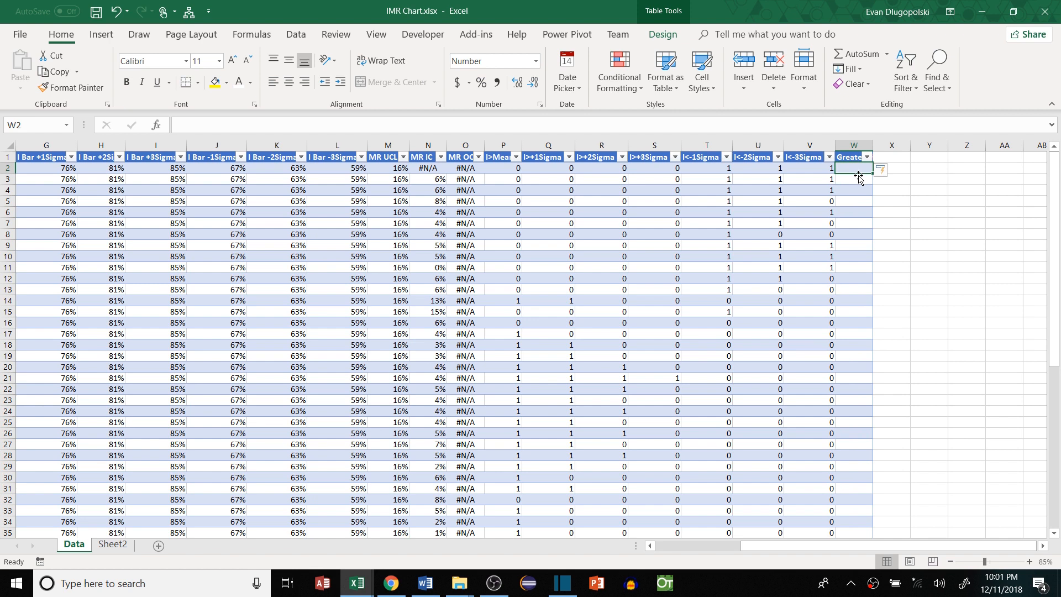
{"action": "type", "text": "i"}
{"action": "type", "text": "="}
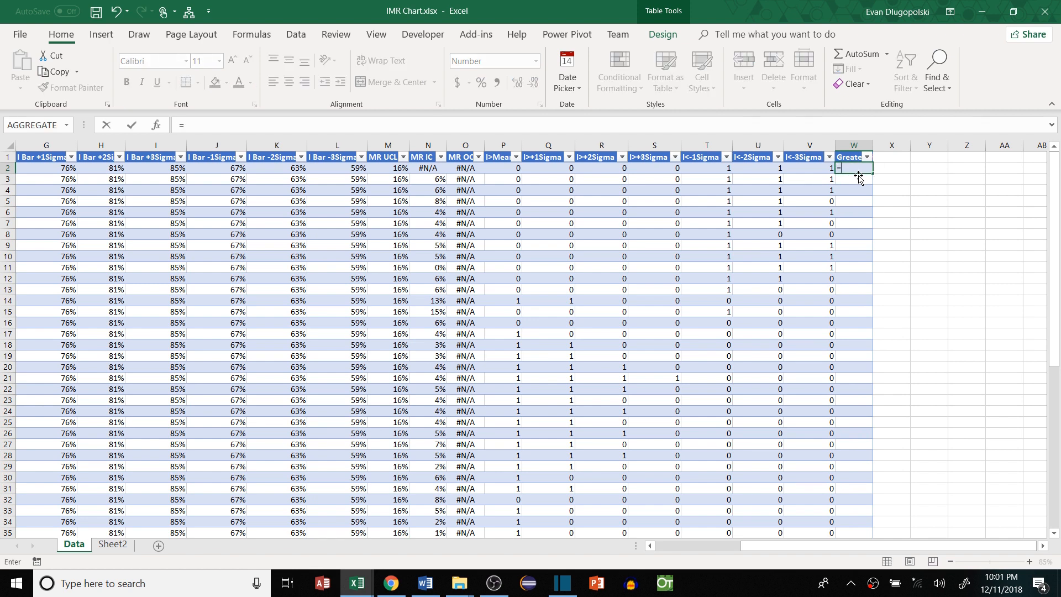
{"action": "type", "text": "IF("}
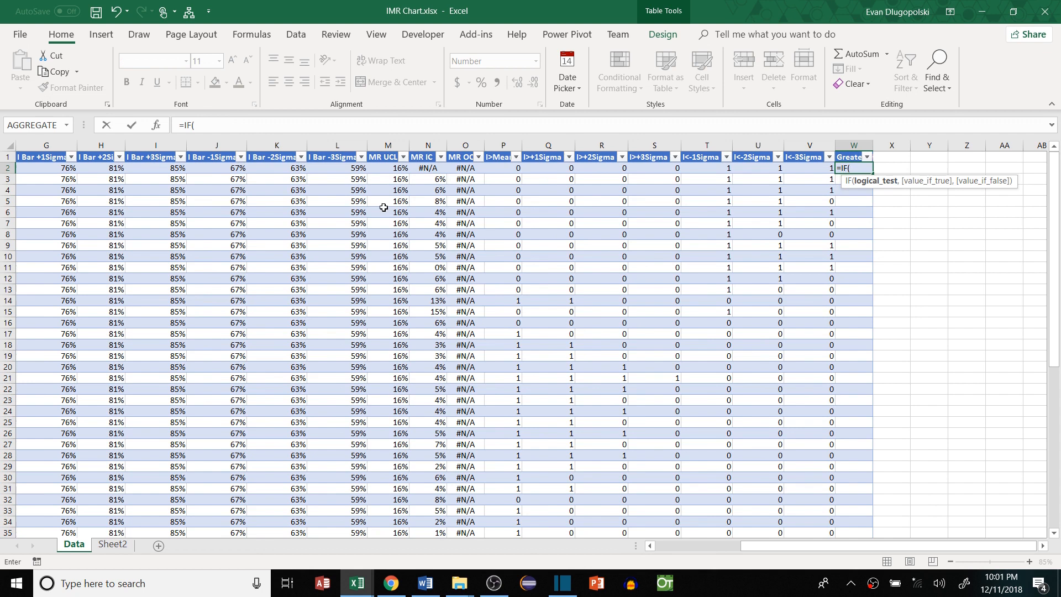
{"action": "scroll", "coordinate": [384, 206], "scroll_direction": "left", "scroll_amount": 3}
{"action": "left_click", "coordinate": [72, 169]}
{"action": "type", "text": ">of"}
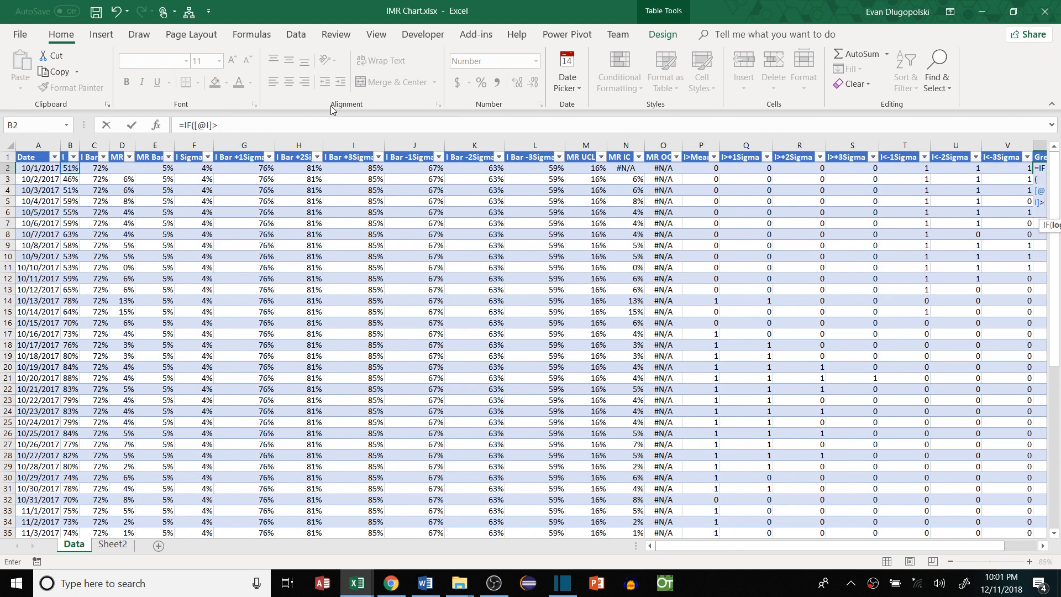
{"action": "key", "text": "Tab"}
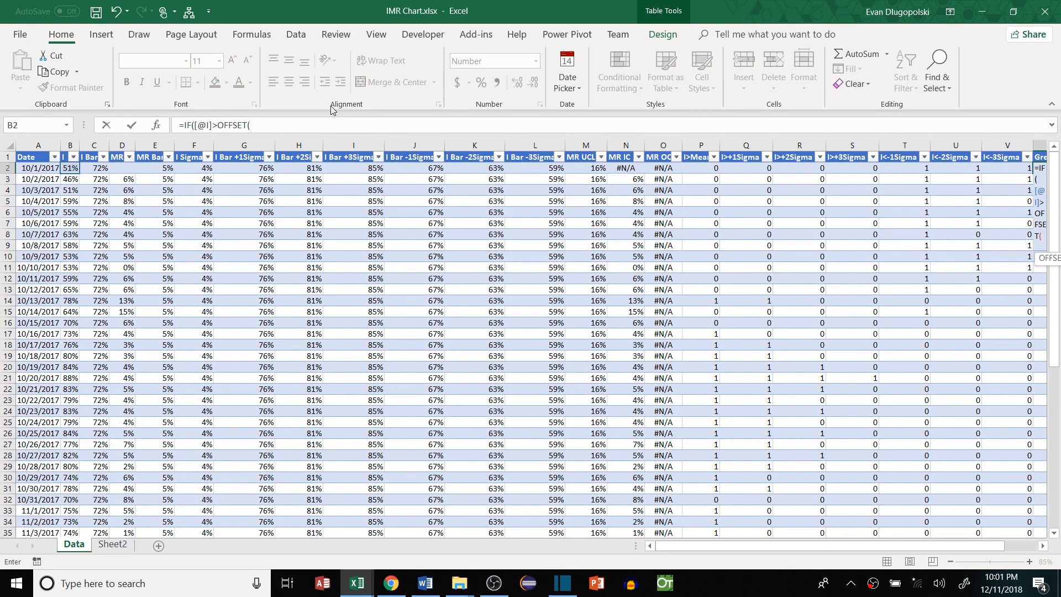
{"action": "left_click", "coordinate": [69, 169]}
{"action": "type", "text": ",-1,"}
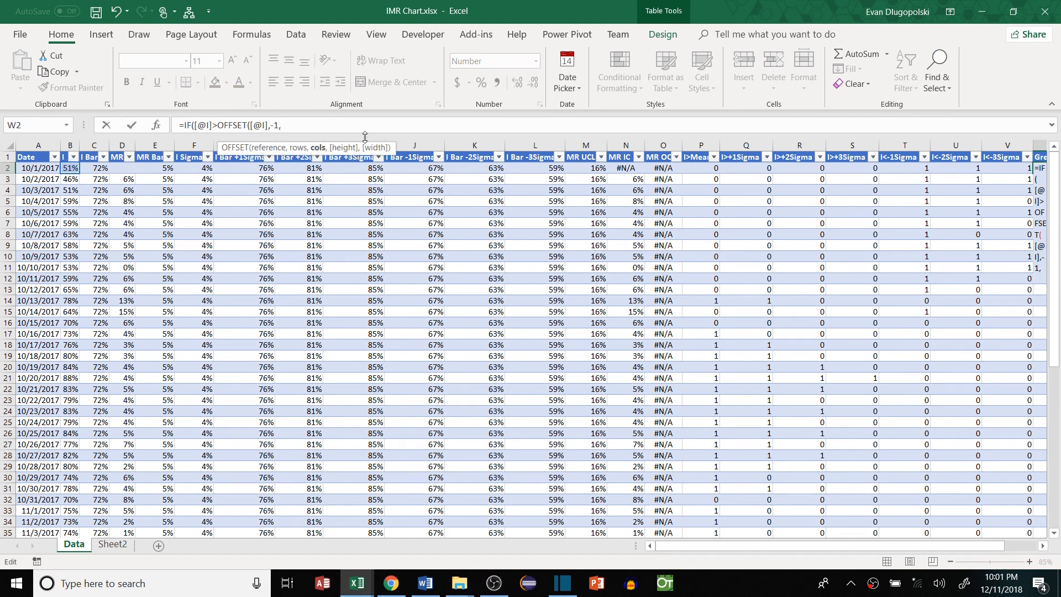
{"action": "type", "text": "0)"}
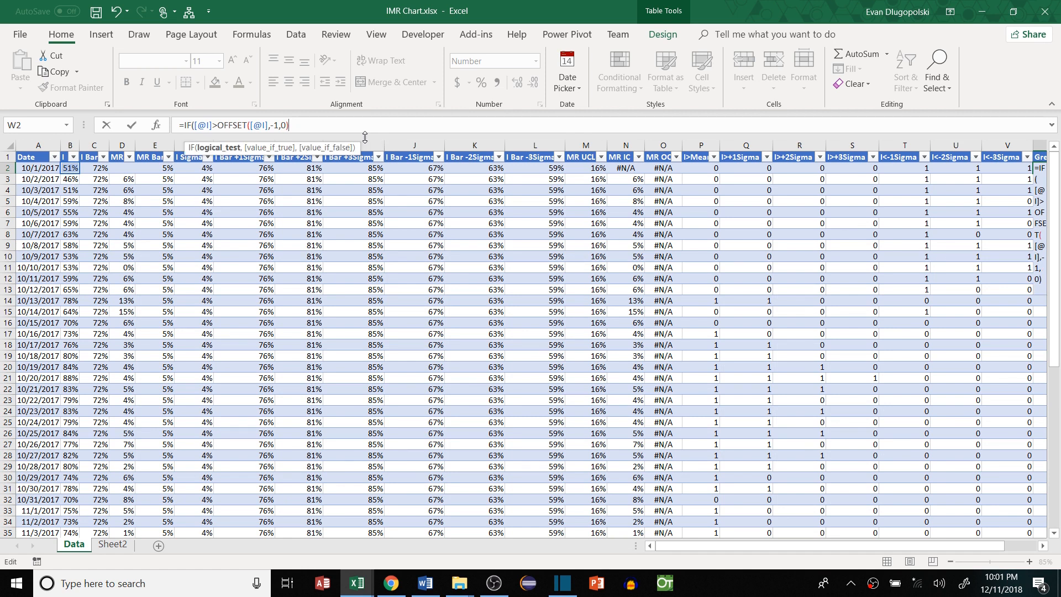
{"action": "type", "text": ","}
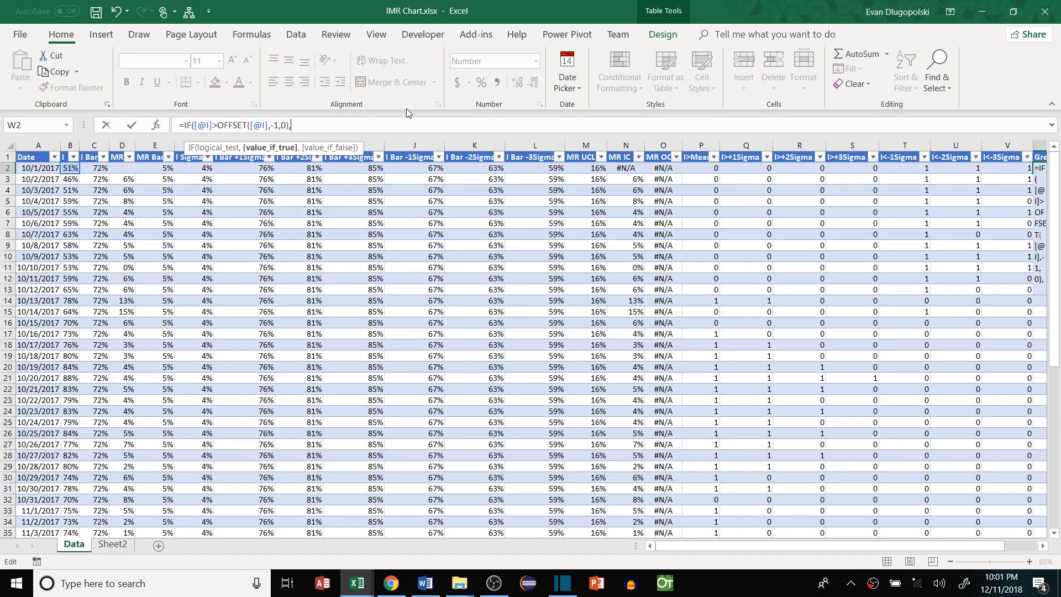
{"action": "type", "text": "1,0)"}
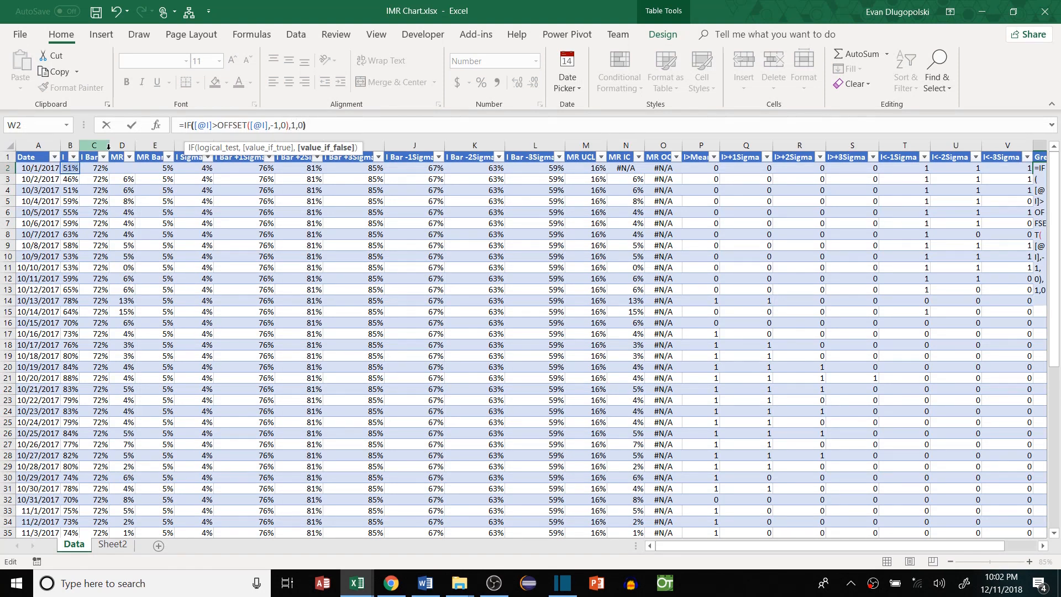
{"action": "key", "text": "Return"}
Scroll right to the next empty header cell for another column
{"action": "left_click", "coordinate": [919, 212]}
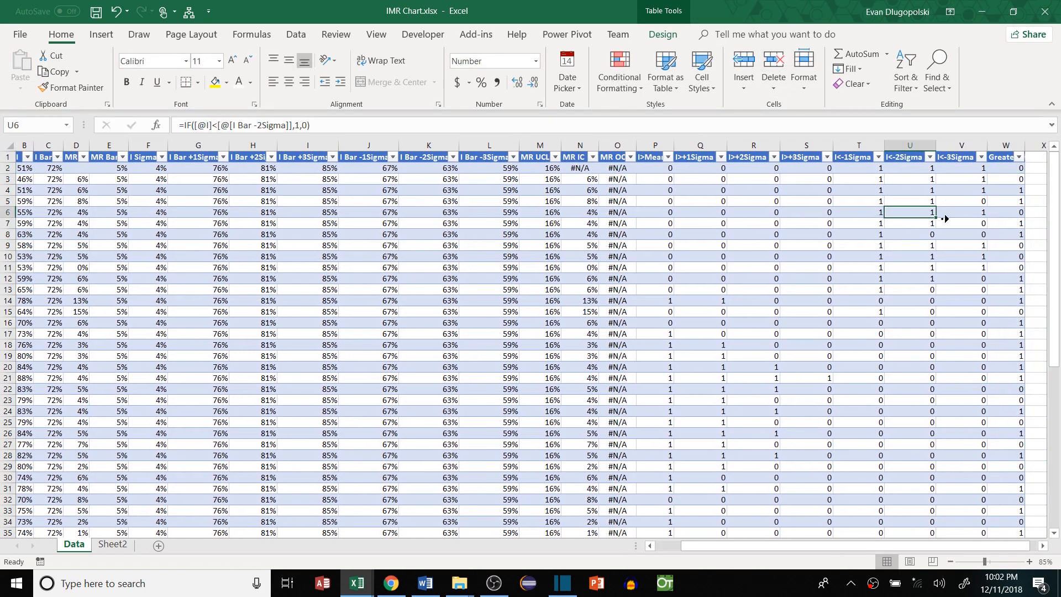
{"action": "scroll", "coordinate": [945, 219], "scroll_direction": "right", "scroll_amount": 3}
{"action": "scroll", "coordinate": [828, 259], "scroll_direction": "right", "scroll_amount": 5}
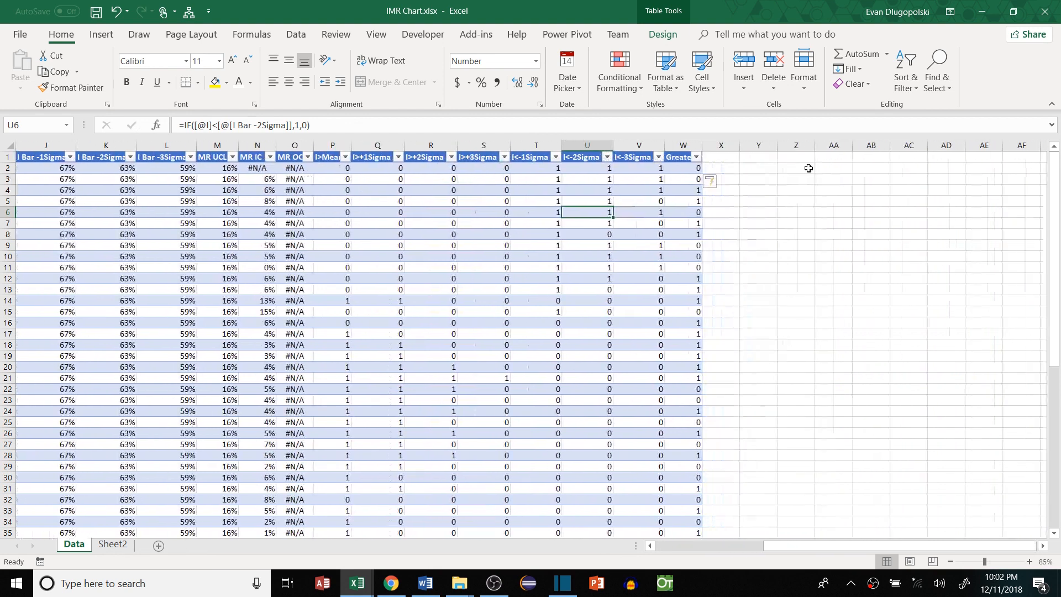
{"action": "left_click", "coordinate": [722, 157]}
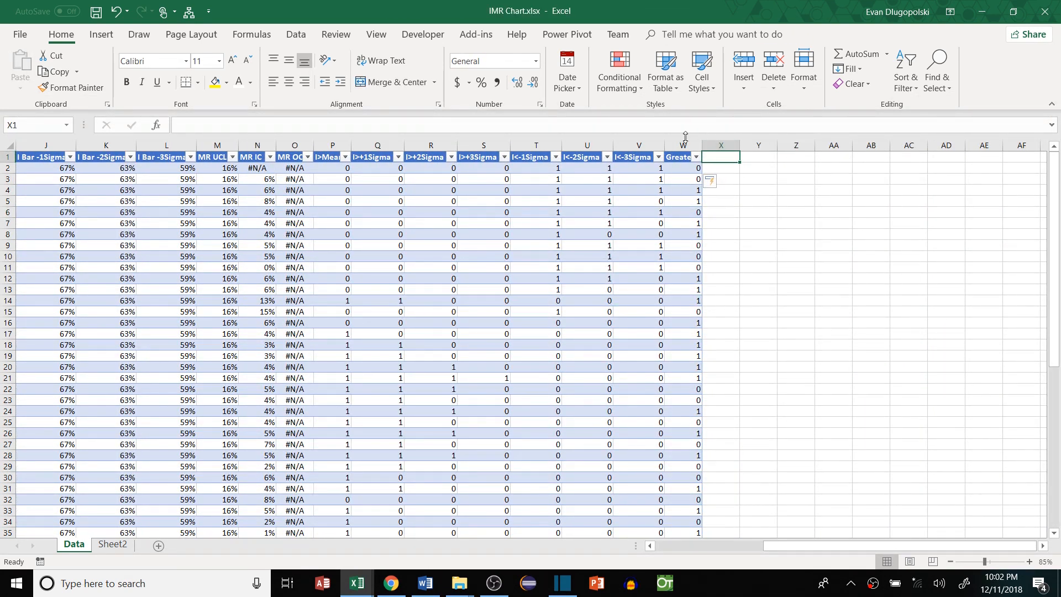
Add the header '>3Sigma from Mean' in column X of the table
{"action": "double_click", "coordinate": [739, 161]}
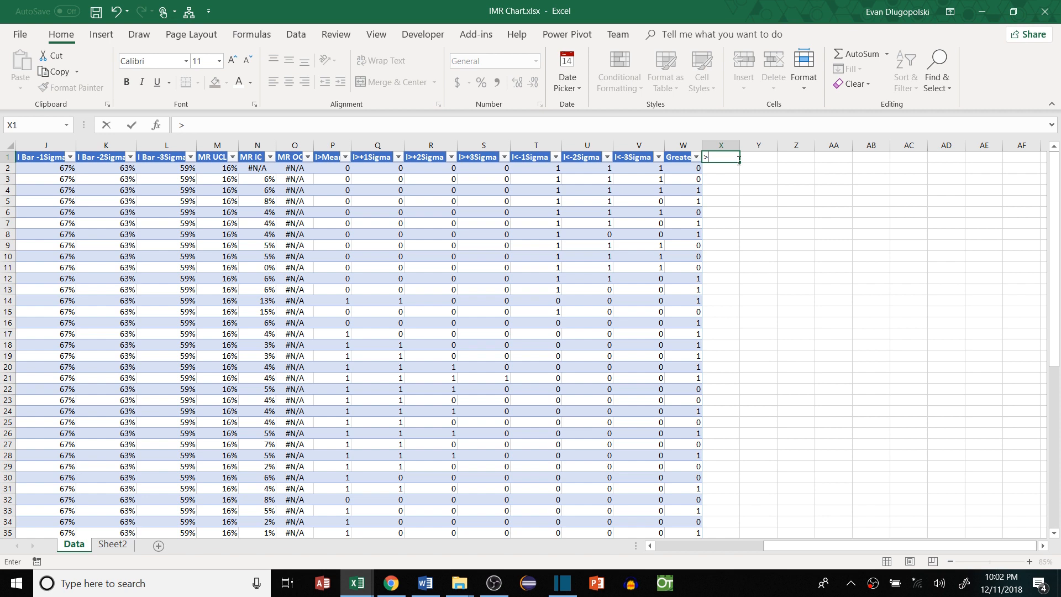
{"action": "type", "text": ">3Sigma from Mean"}
{"action": "key", "text": "Return"}
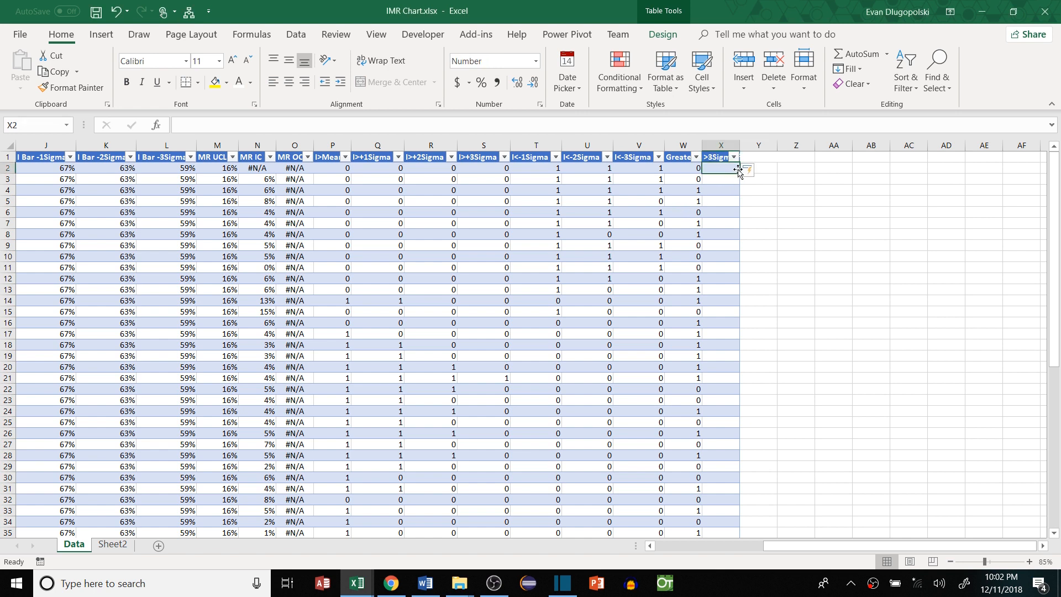
Enter =IF(OR([@[I>+3Sigma]]=1,[@[I<-3Sigma]]=1),[@I],NA()) in X2 to fill the column
{"action": "type", "text": "=IF("}
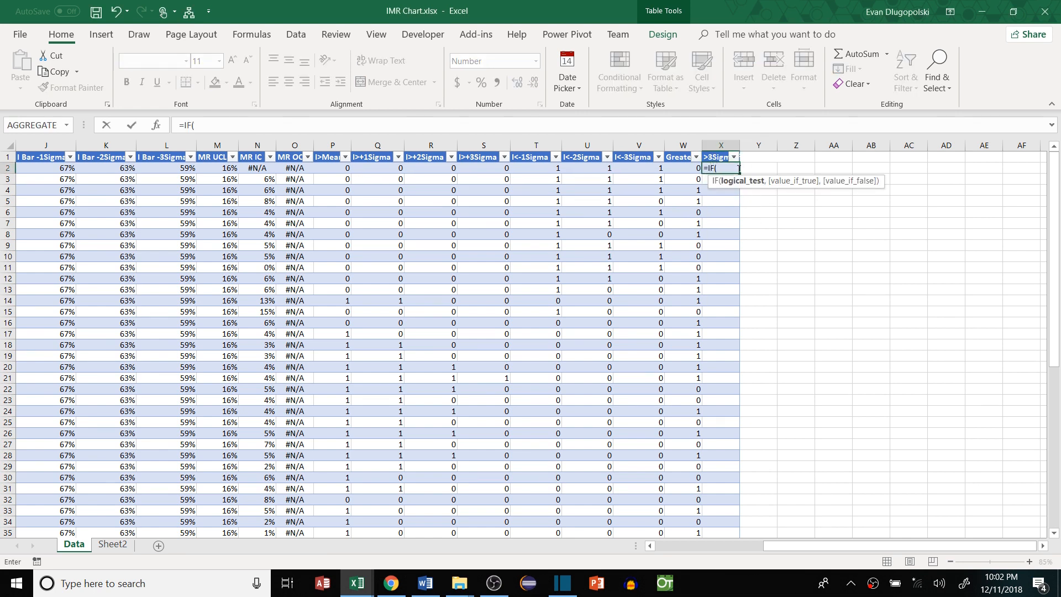
{"action": "type", "text": "OR(9"}
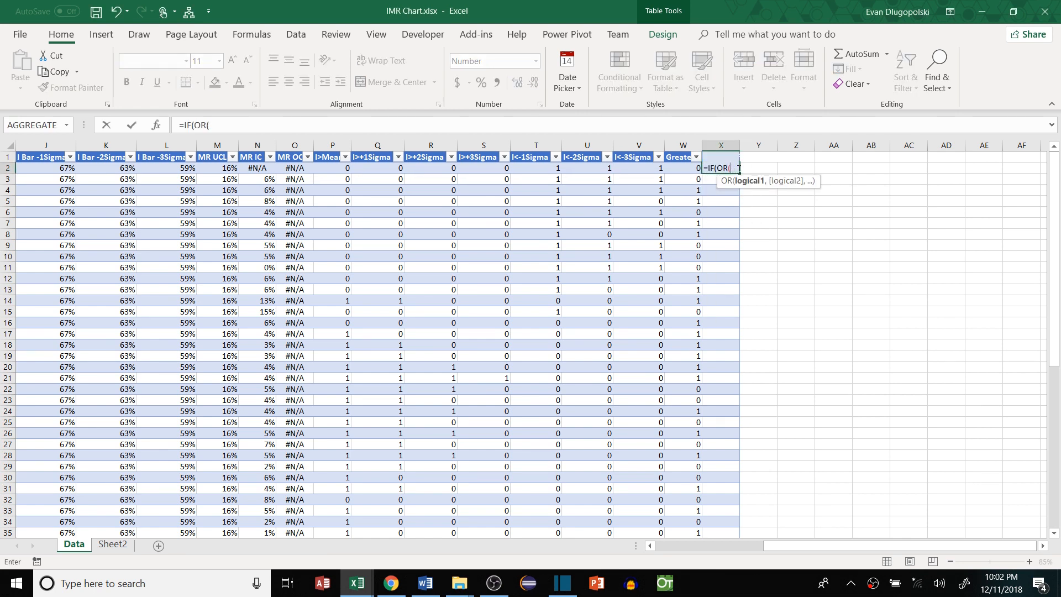
{"action": "left_click", "coordinate": [478, 169]}
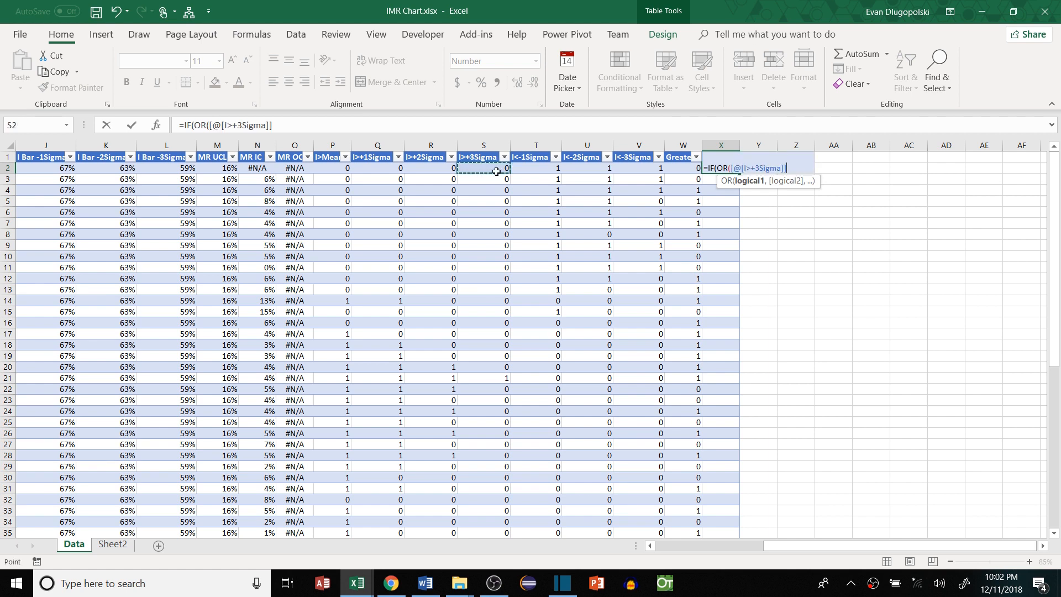
{"action": "type", "text": "=true"}
{"action": "key", "text": "BackSpace"}
{"action": "key", "text": "BackSpace"}
{"action": "key", "text": "BackSpace"}
{"action": "key", "text": "BackSpace"}
{"action": "type", "text": "1,"}
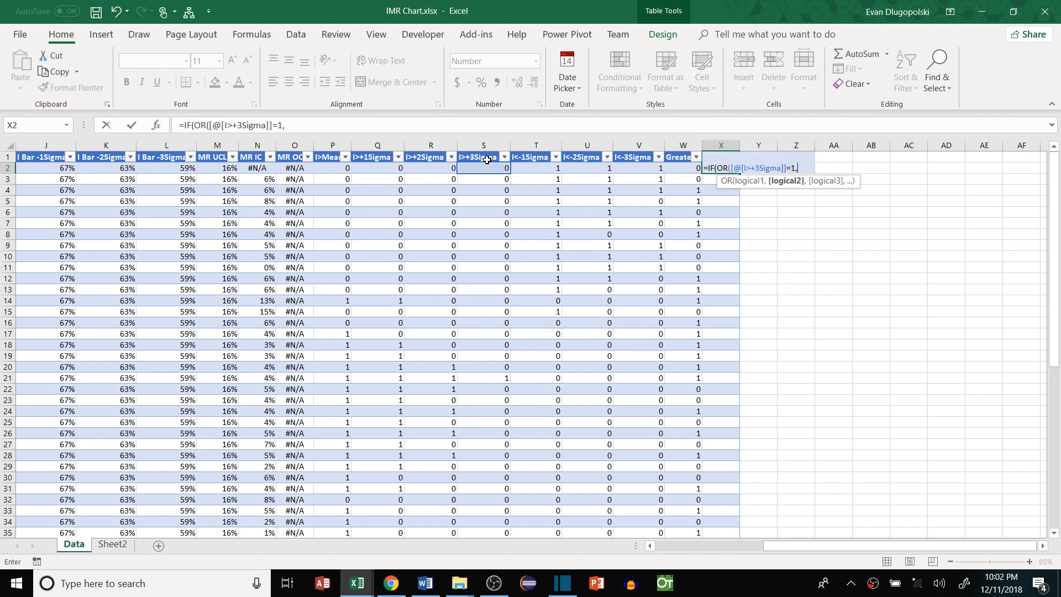
{"action": "left_click", "coordinate": [639, 168]}
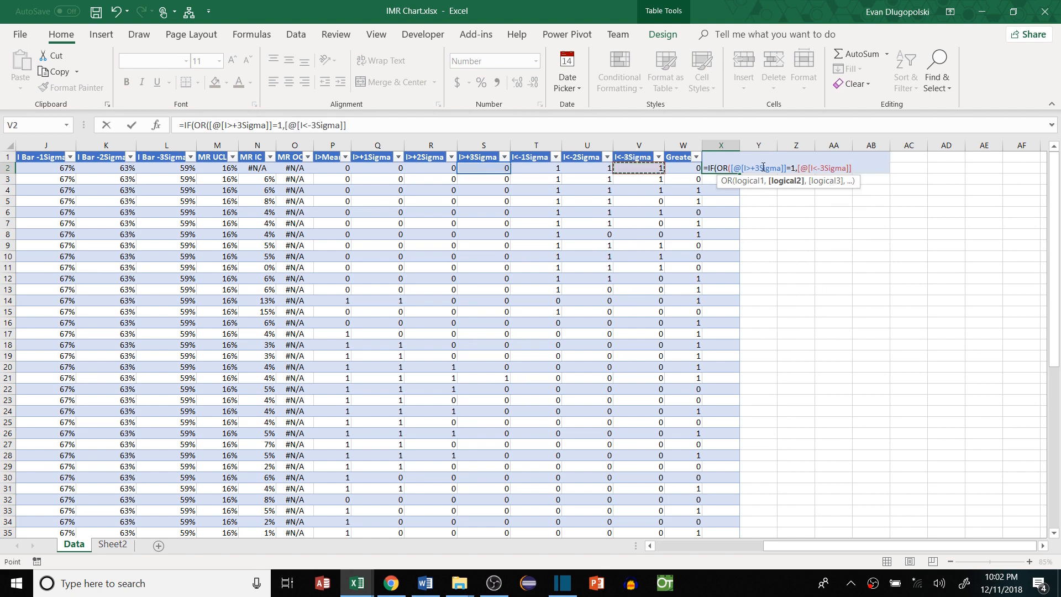
{"action": "type", "text": "=1),"}
{"action": "scroll", "coordinate": [455, 208], "scroll_direction": "left", "scroll_amount": 5}
{"action": "left_click", "coordinate": [71, 168]}
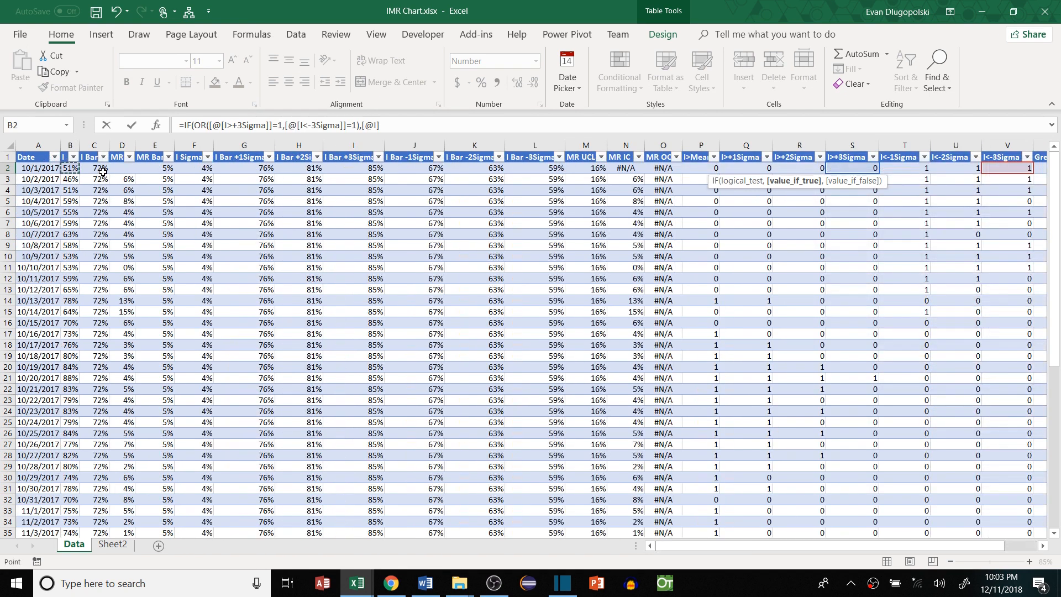
{"action": "type", "text": ",na"}
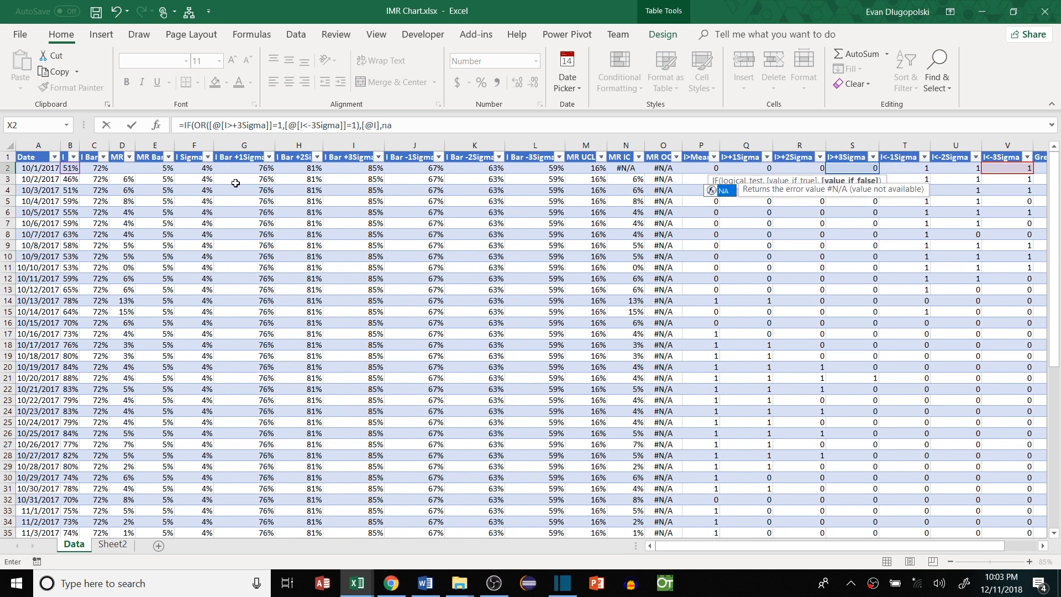
{"action": "type", "text": "())"}
{"action": "key", "text": "Return"}
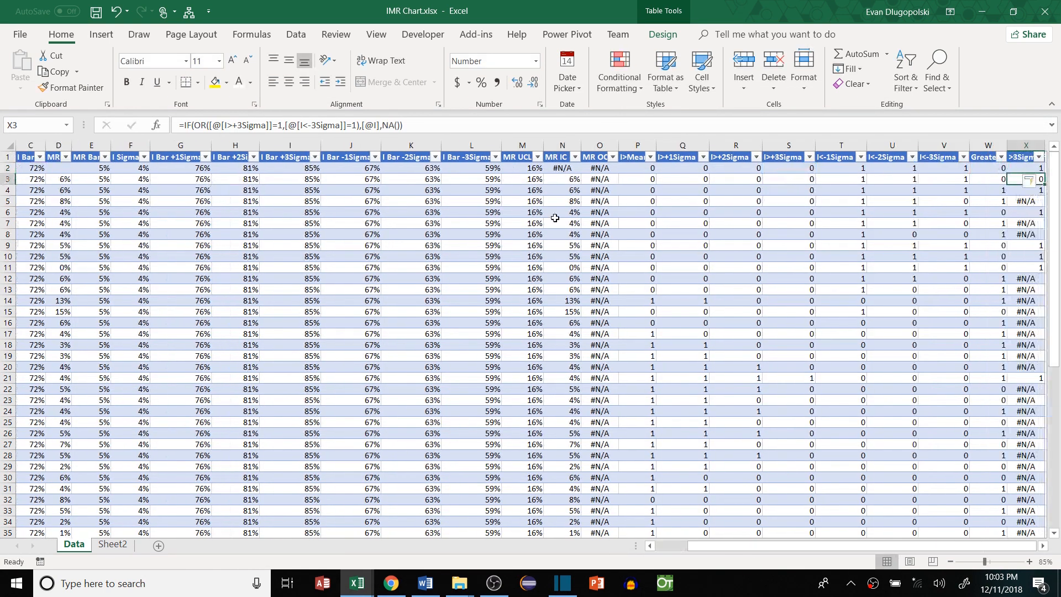
{"action": "left_click", "coordinate": [885, 146]}
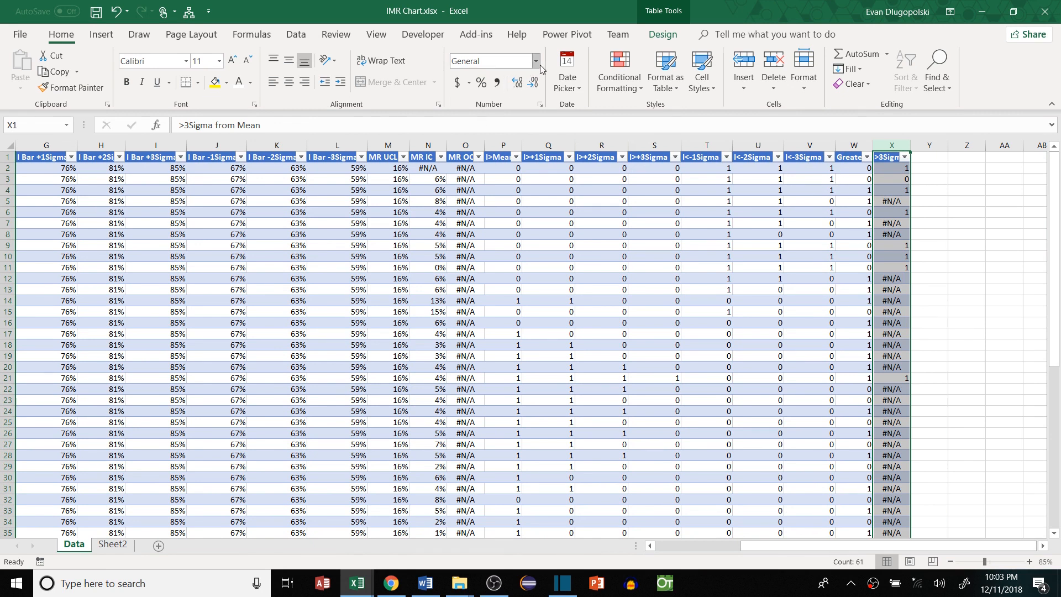
Format column X as Percentage and autofit it to its header
{"action": "left_click", "coordinate": [482, 82]}
{"action": "left_click", "coordinate": [897, 225]}
{"action": "left_click", "coordinate": [813, 170]}
{"action": "left_click_drag", "start_coordinate": [815, 166], "coordinate": [824, 190]}
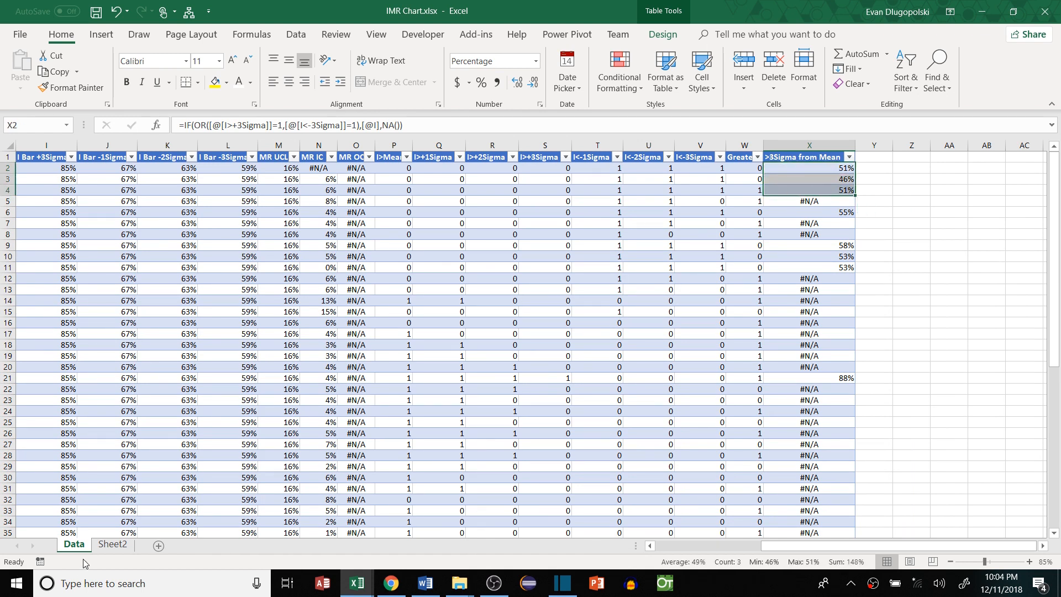
View the control charts on Sheet2, then return to the Data sheet's empty cell after the last header
{"action": "left_click", "coordinate": [113, 545]}
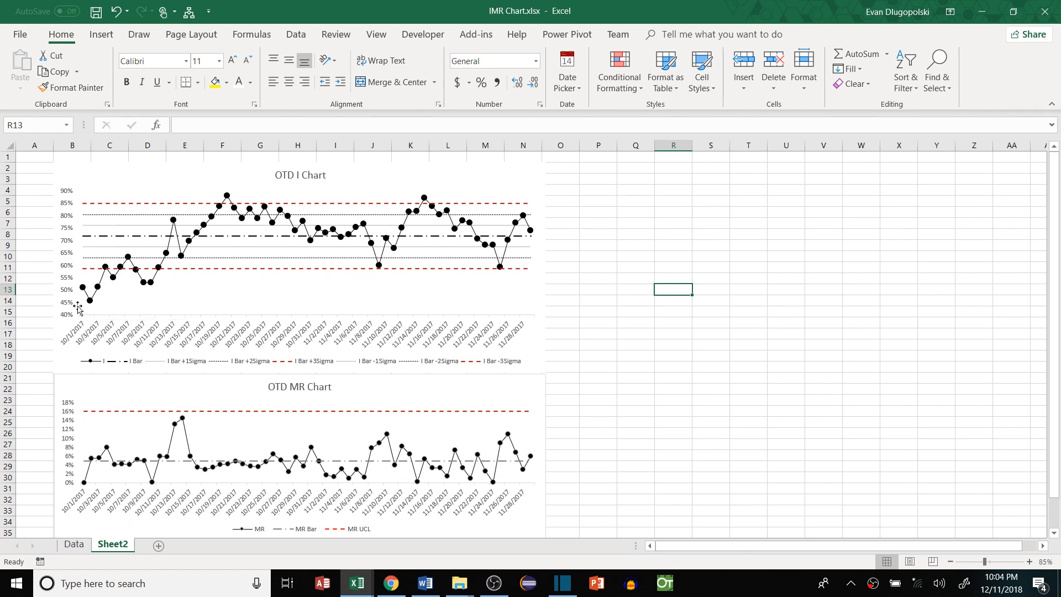
{"action": "left_click", "coordinate": [73, 544]}
{"action": "left_click", "coordinate": [802, 160]}
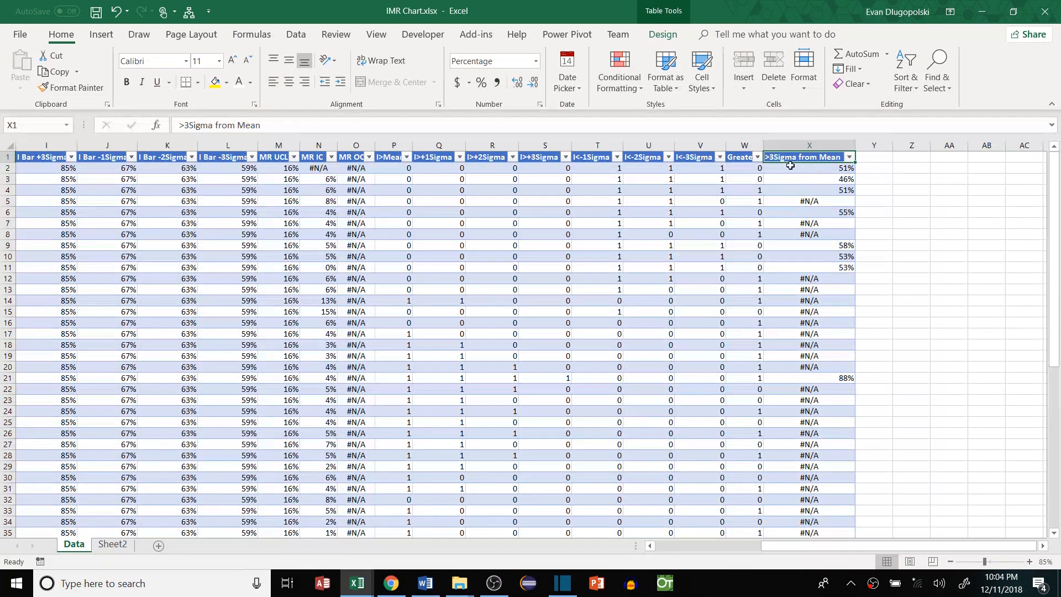
{"action": "left_click", "coordinate": [827, 248]}
{"action": "key", "text": "ctrl+Up"}
{"action": "key", "text": "Right"}
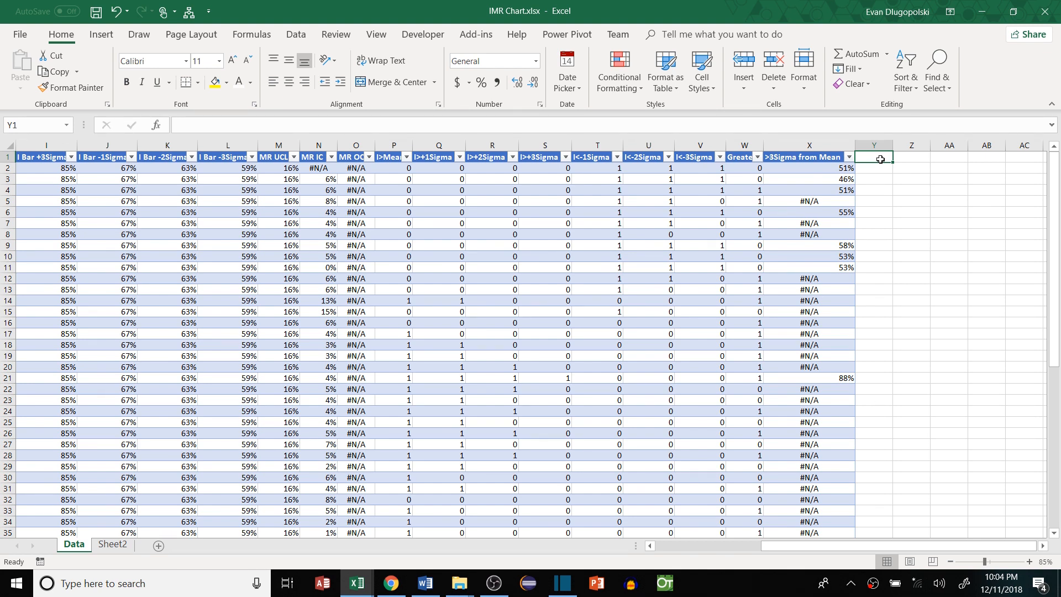
Type '9 IAR Same Side' in Y1 to extend the table with a new column
{"action": "type", "text": "9 IAR Same Side"}
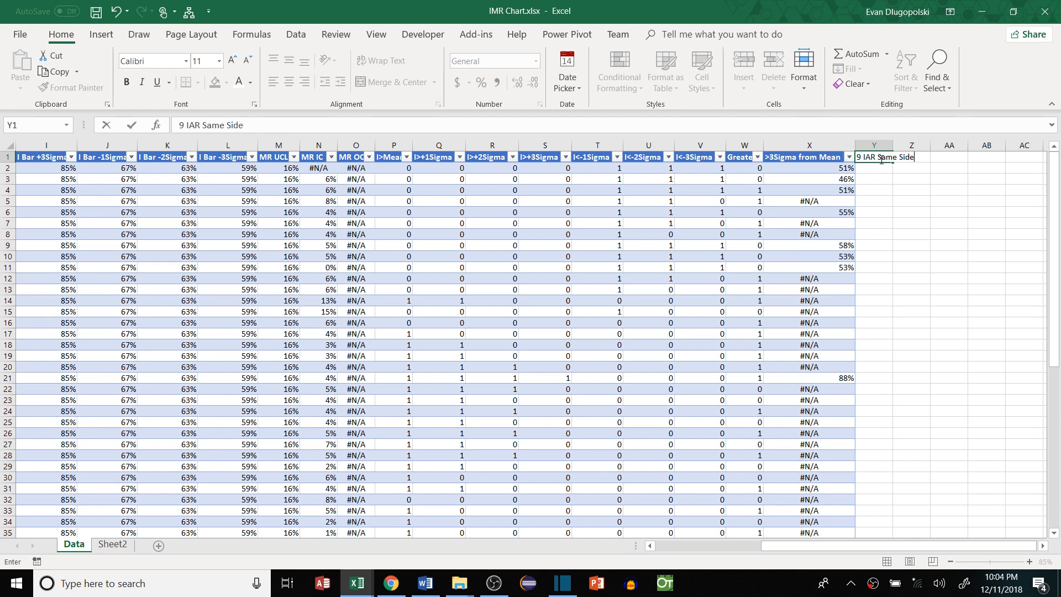
{"action": "left_click", "coordinate": [884, 212]}
{"action": "left_click", "coordinate": [888, 170]}
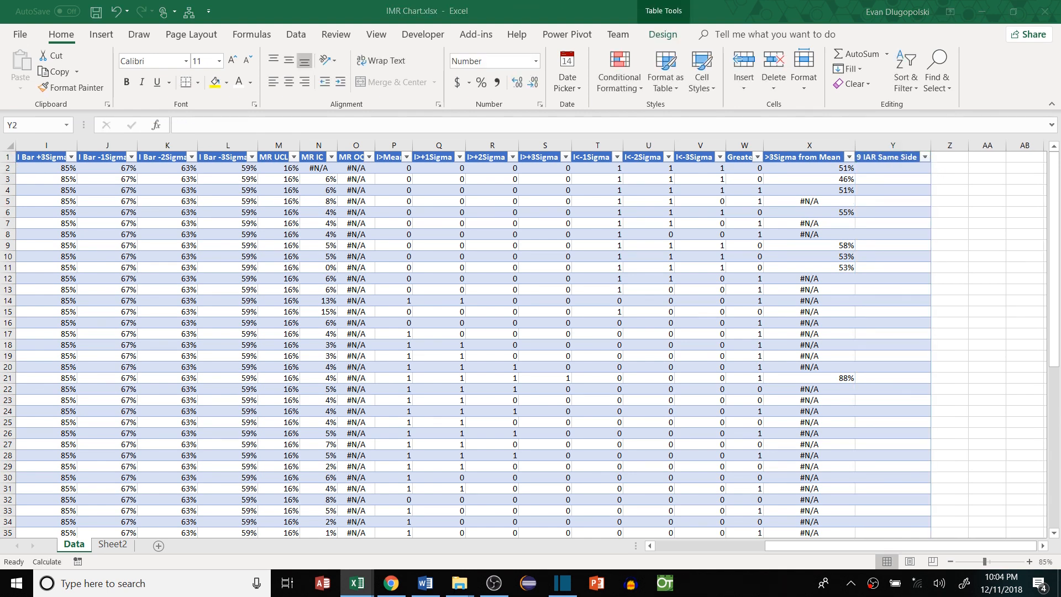
Review the X2 and X9 formulas and column P rows, then select Y2
{"action": "left_click", "coordinate": [829, 174]}
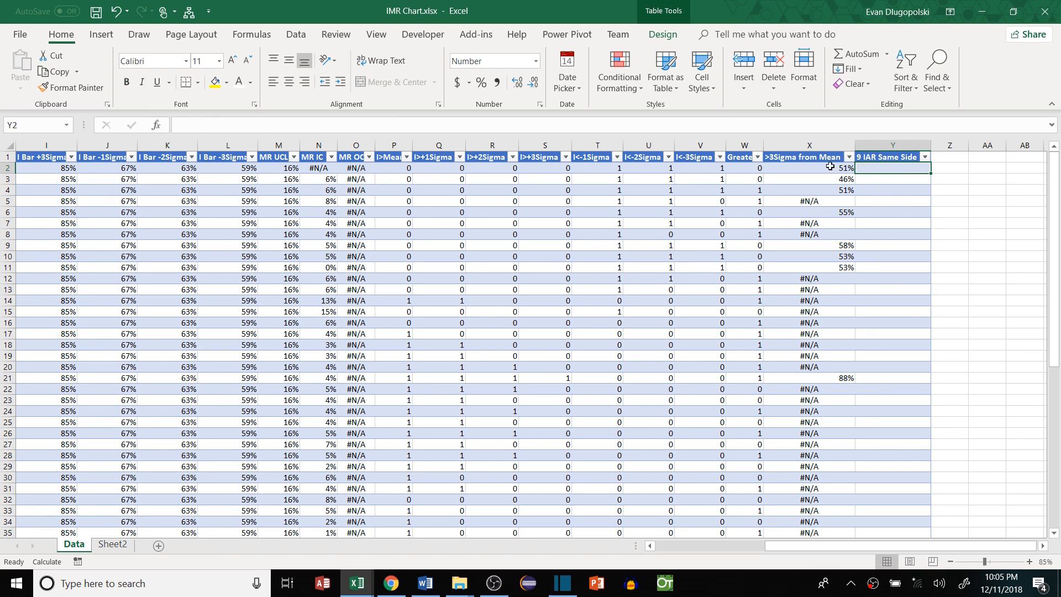
{"action": "left_click", "coordinate": [802, 166]}
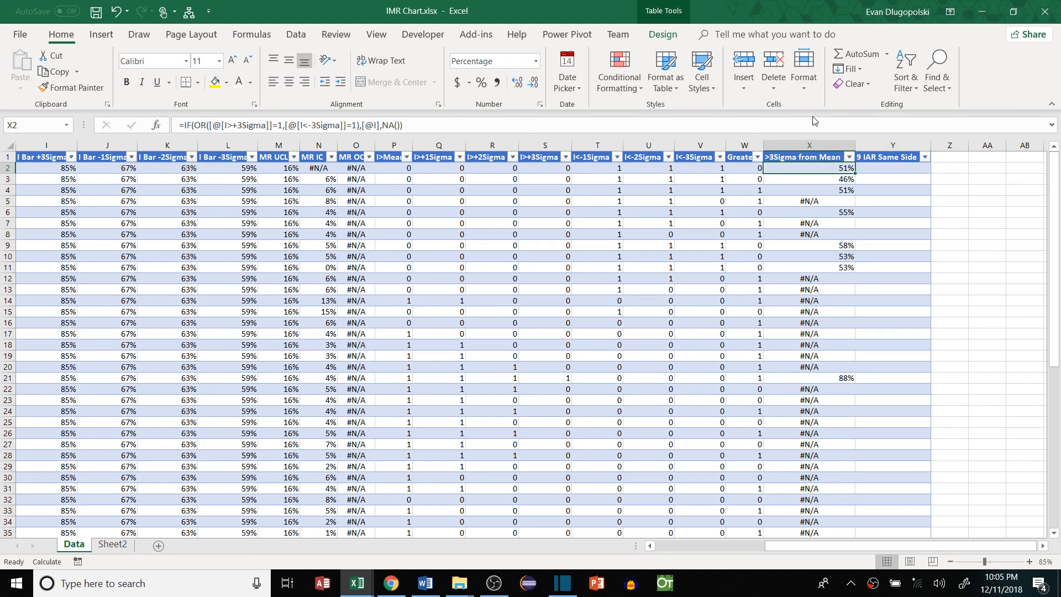
{"action": "left_click", "coordinate": [872, 167]}
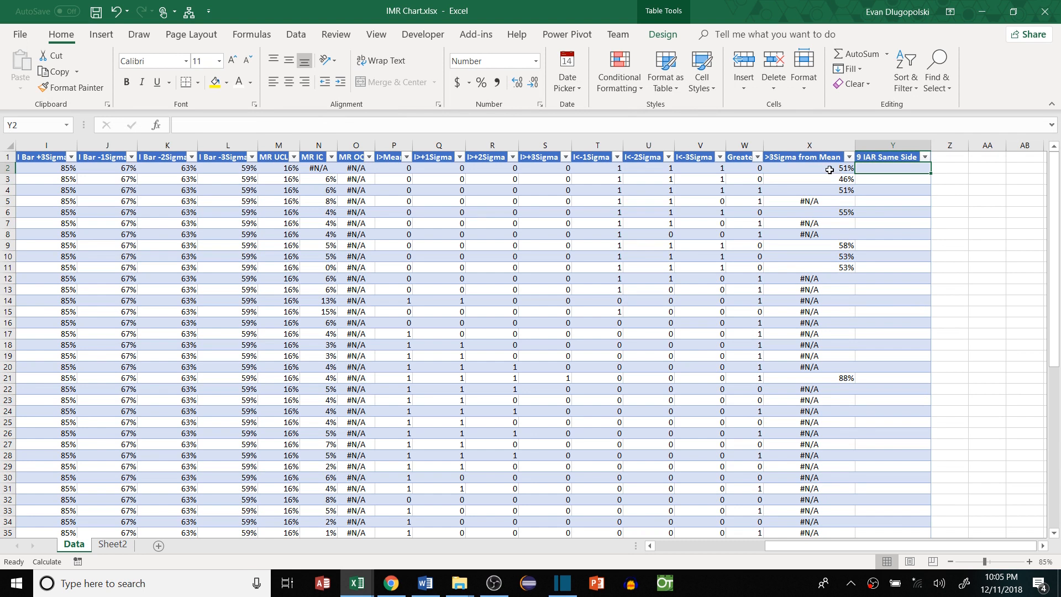
{"action": "left_click", "coordinate": [848, 165]}
{"action": "left_click_drag", "start_coordinate": [890, 170], "coordinate": [842, 171]}
{"action": "left_click", "coordinate": [845, 246]}
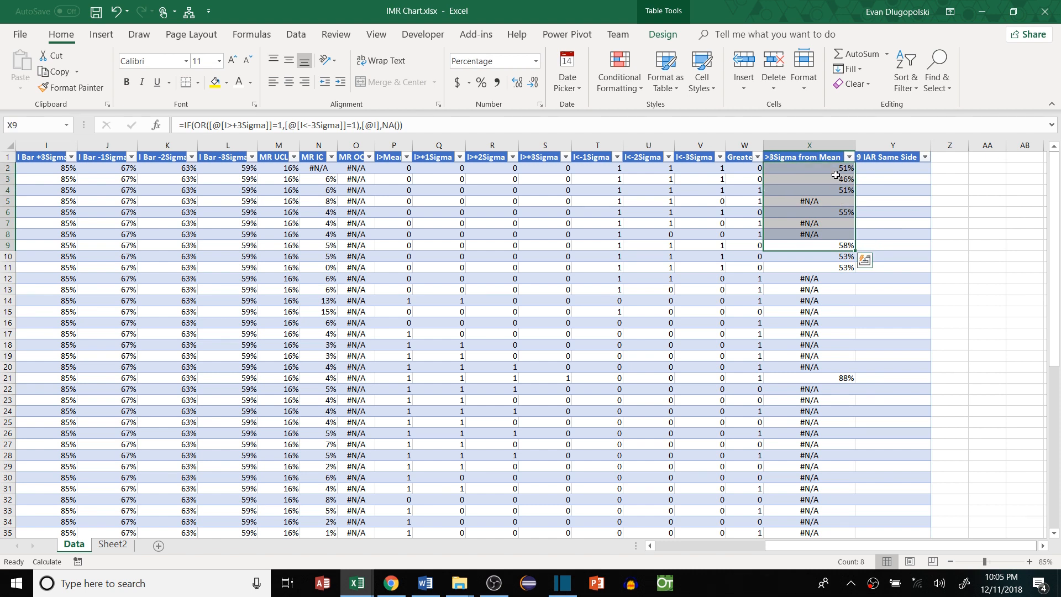
{"action": "left_click_drag", "start_coordinate": [387, 166], "coordinate": [399, 268]}
{"action": "left_click", "coordinate": [884, 168]}
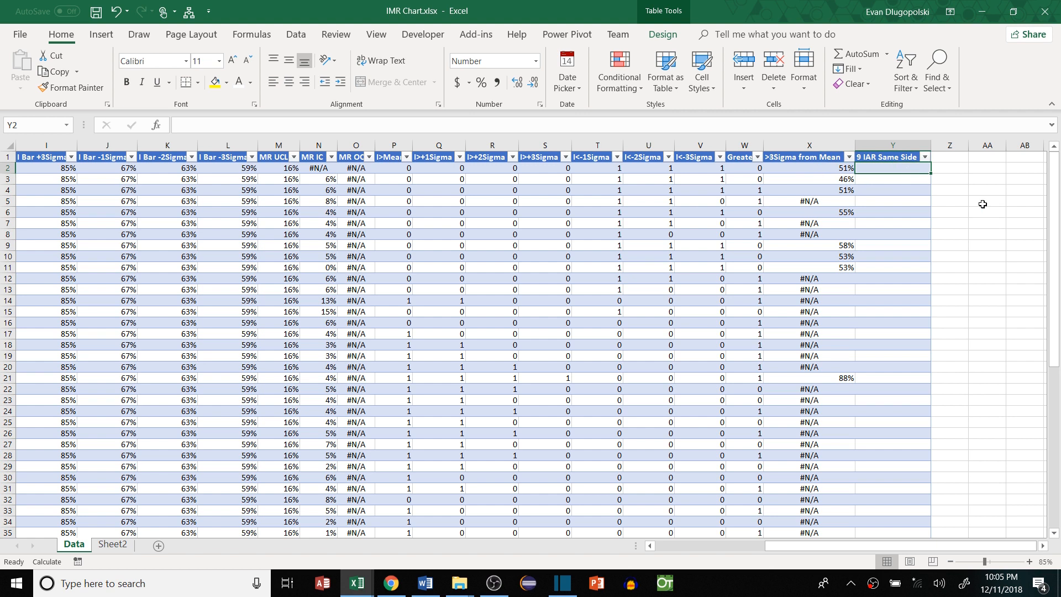
Enter =IF(ROW()-ROW(Table4[[#Headers],[9 IAR Same Side]])<9,NA()) in Y2
{"action": "type", "text": "="}
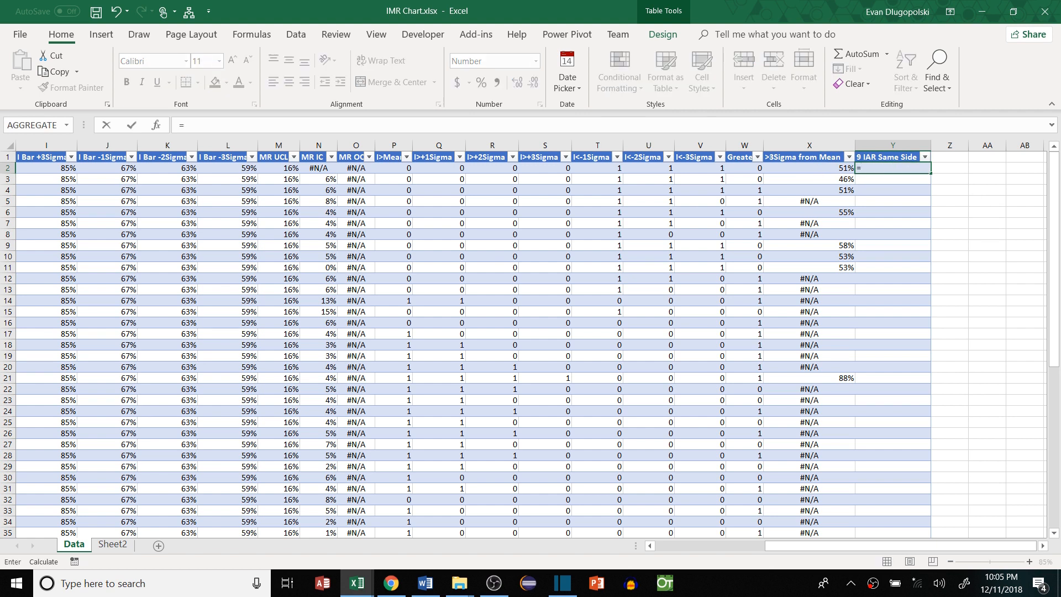
{"action": "type", "text": "IF(ROW("}
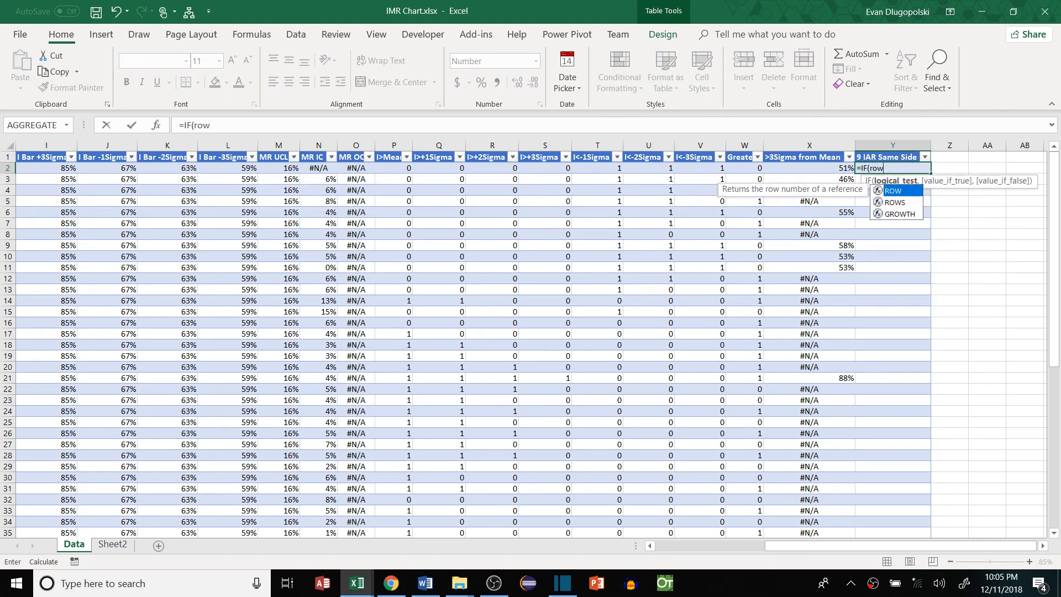
{"action": "type", "text": ")"}
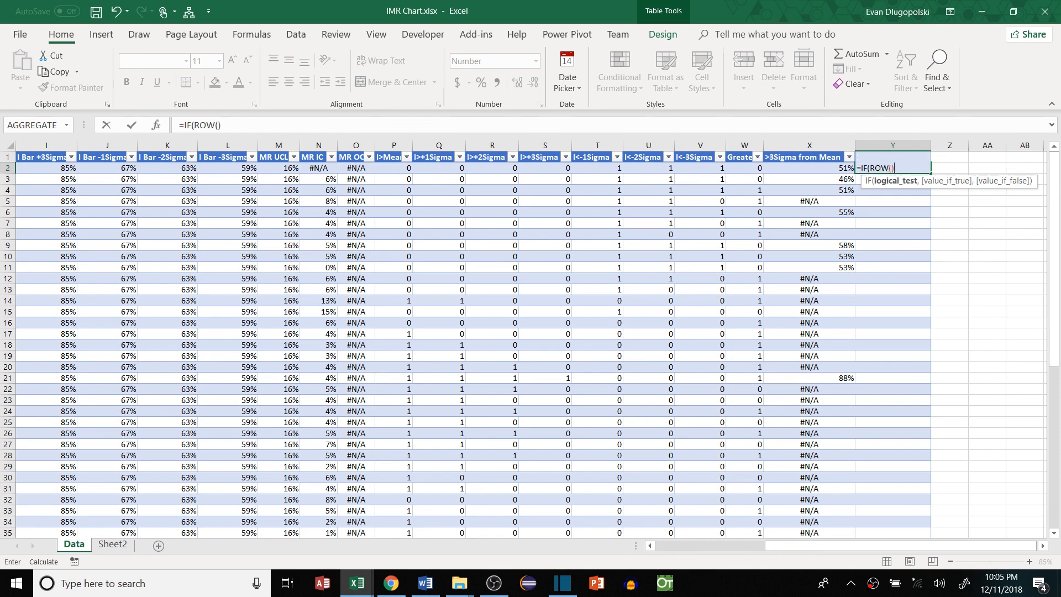
{"action": "type", "text": "-ROW("}
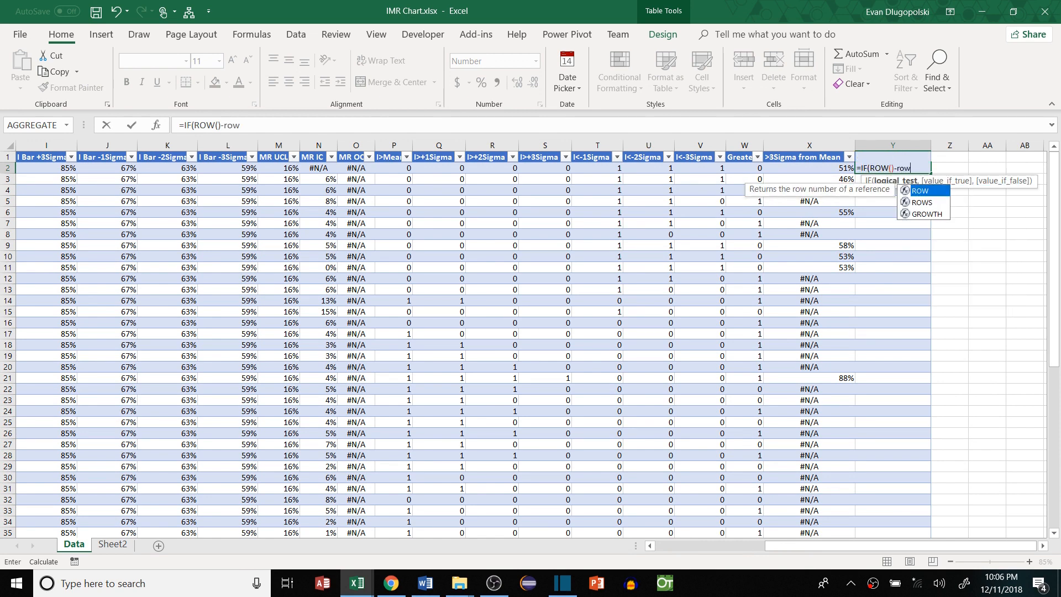
{"action": "left_click", "coordinate": [867, 156]}
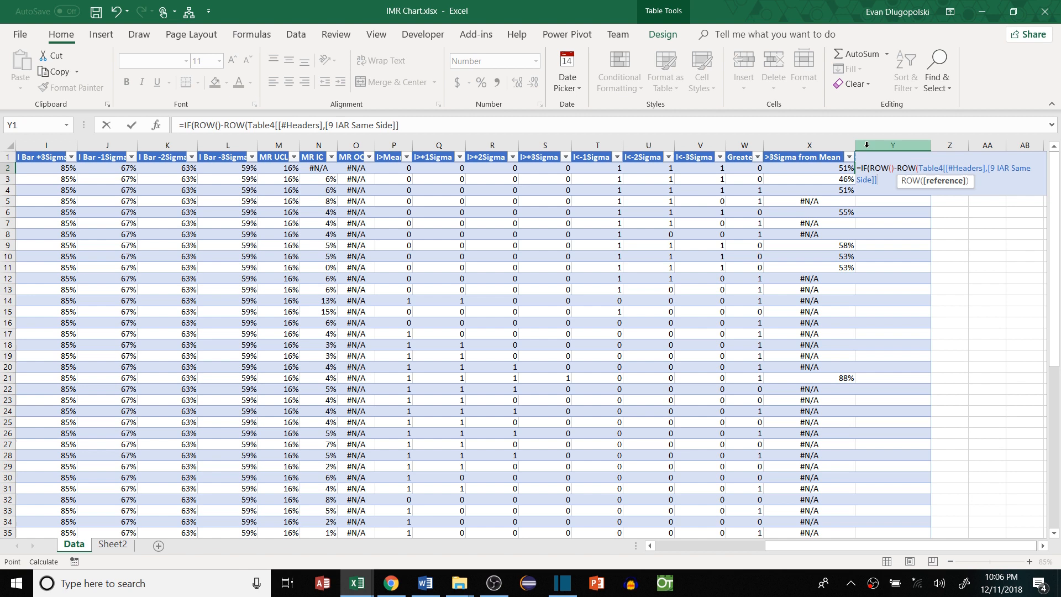
{"action": "type", "text": ")"}
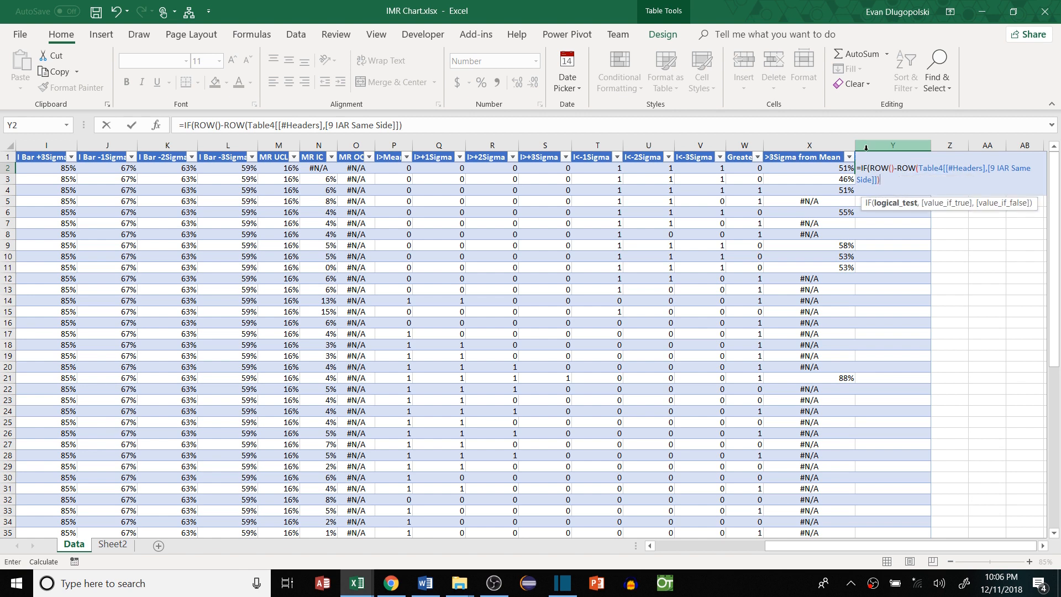
{"action": "type", "text": "<9,NA("}
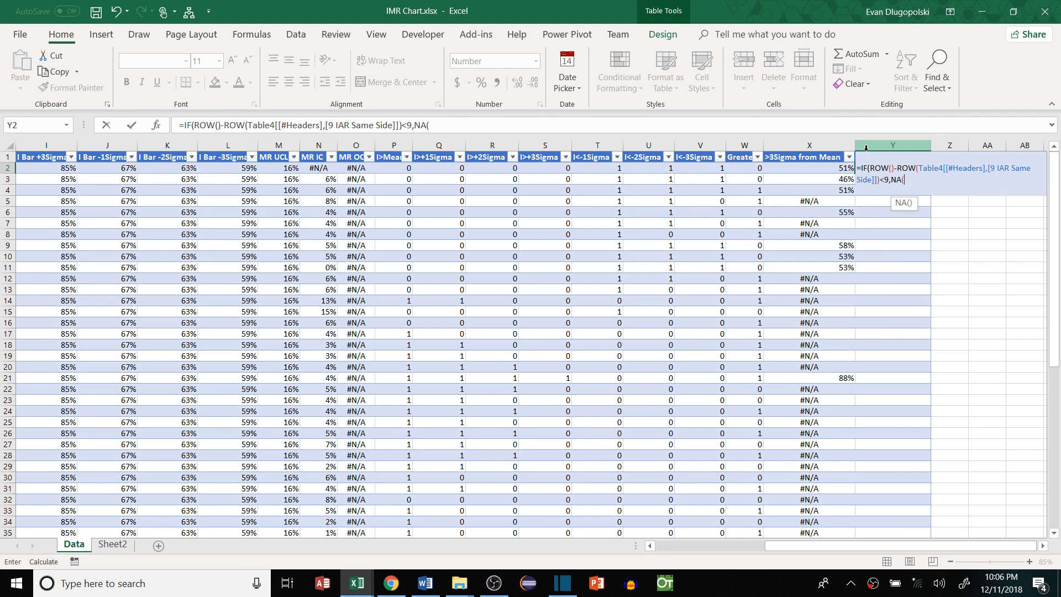
{"action": "type", "text": "))"}
{"action": "key", "text": "Return"}
Check that the first eight rows show #N/A and row 10 onward shows FALSE
{"action": "left_click", "coordinate": [906, 257]}
{"action": "left_click_drag", "start_coordinate": [901, 168], "coordinate": [902, 246]}
{"action": "left_click", "coordinate": [904, 172]}
{"action": "key", "text": "Down"}
{"action": "key", "text": "Down"}
{"action": "key", "text": "Down"}
{"action": "key", "text": "Down"}
{"action": "key", "text": "Down"}
{"action": "key", "text": "Down"}
{"action": "key", "text": "Down"}
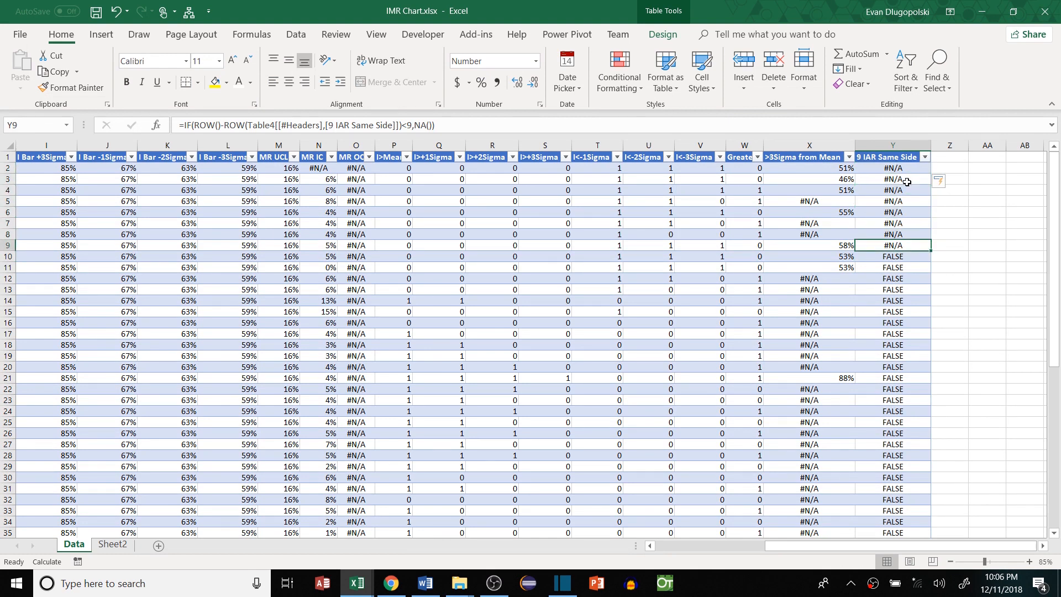
{"action": "key", "text": "Up"}
{"action": "key", "text": "Up"}
{"action": "key", "text": "Up"}
{"action": "key", "text": "Up"}
{"action": "key", "text": "Up"}
{"action": "key", "text": "Up"}
{"action": "key", "text": "Up"}
{"action": "key", "text": "Down"}
{"action": "key", "text": "Down"}
{"action": "key", "text": "Down"}
{"action": "key", "text": "Down"}
{"action": "key", "text": "Down"}
{"action": "key", "text": "Down"}
{"action": "key", "text": "Down"}
{"action": "key", "text": "Down"}
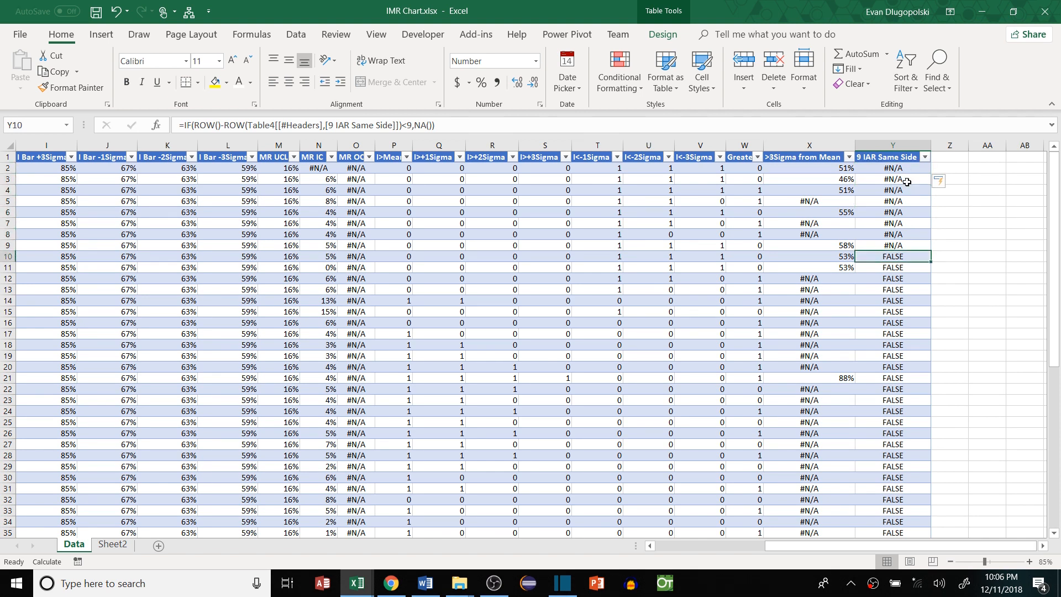
{"action": "mouse_move", "coordinate": [912, 247]}
{"action": "left_mouse_down"}
{"action": "mouse_move", "coordinate": [907, 164]}
{"action": "mouse_move", "coordinate": [892, 248]}
{"action": "left_mouse_up"}
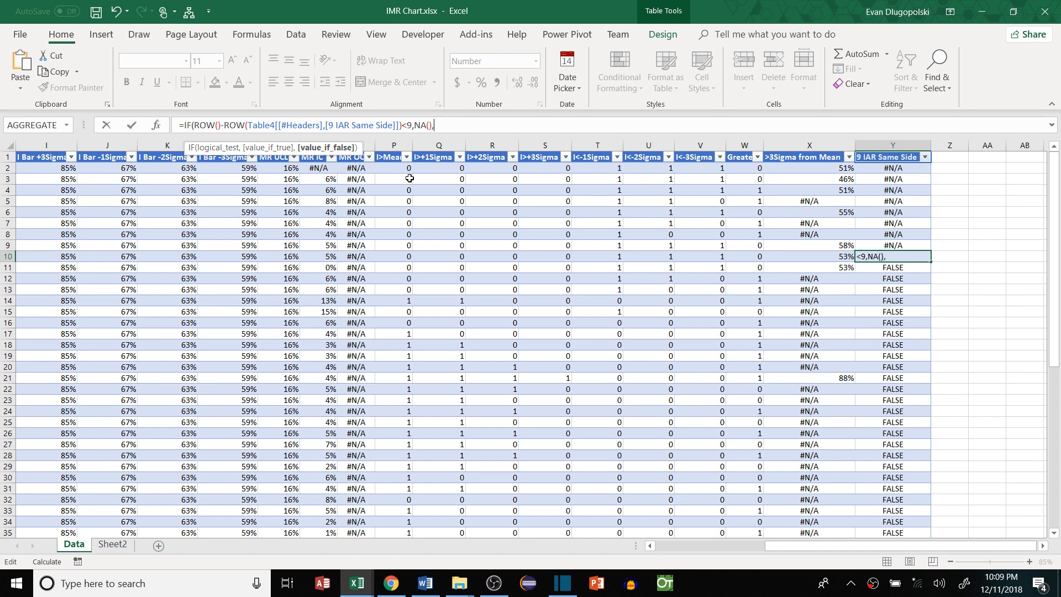
Extend Y10's formula with OR(SUM(OFFSET([@[I>Mean]],-8,0,9))=9, …=0), returning [@I], else NA()
{"action": "type", "text": "IF(OR("}
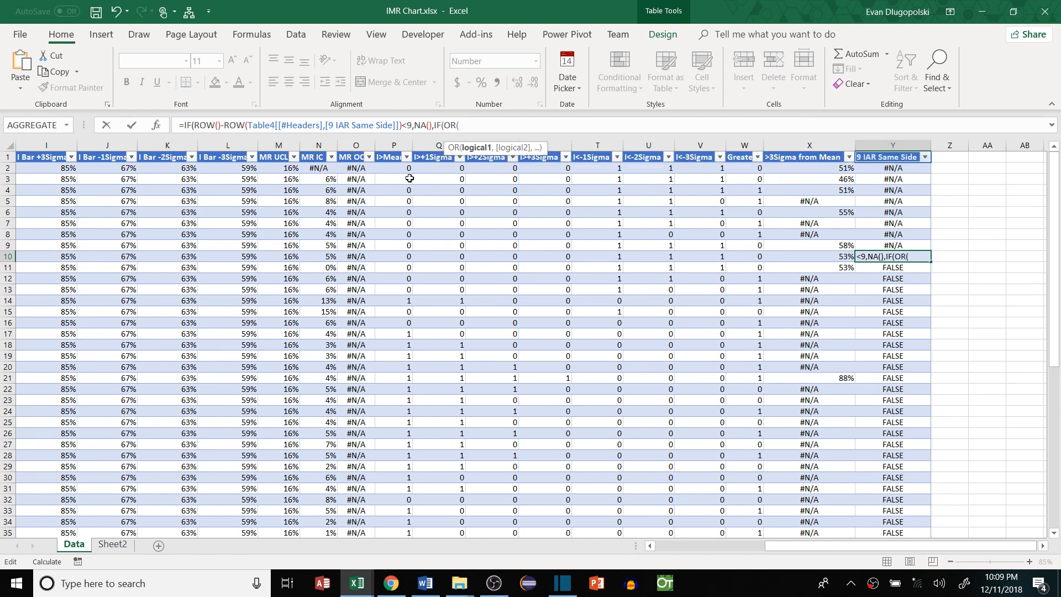
{"action": "type", "text": "SUM("}
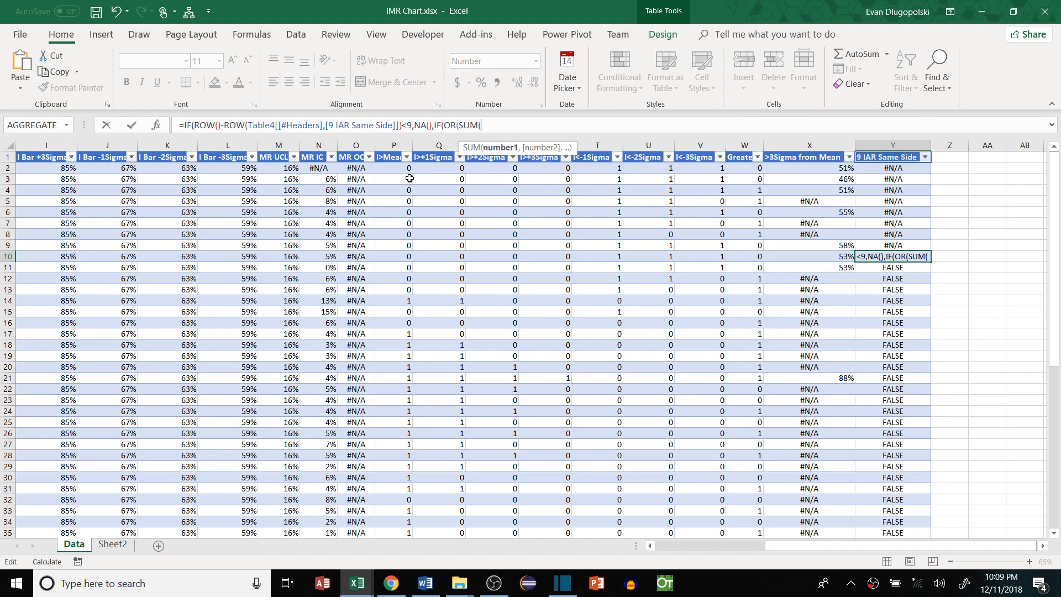
{"action": "type", "text": "OFFSET("}
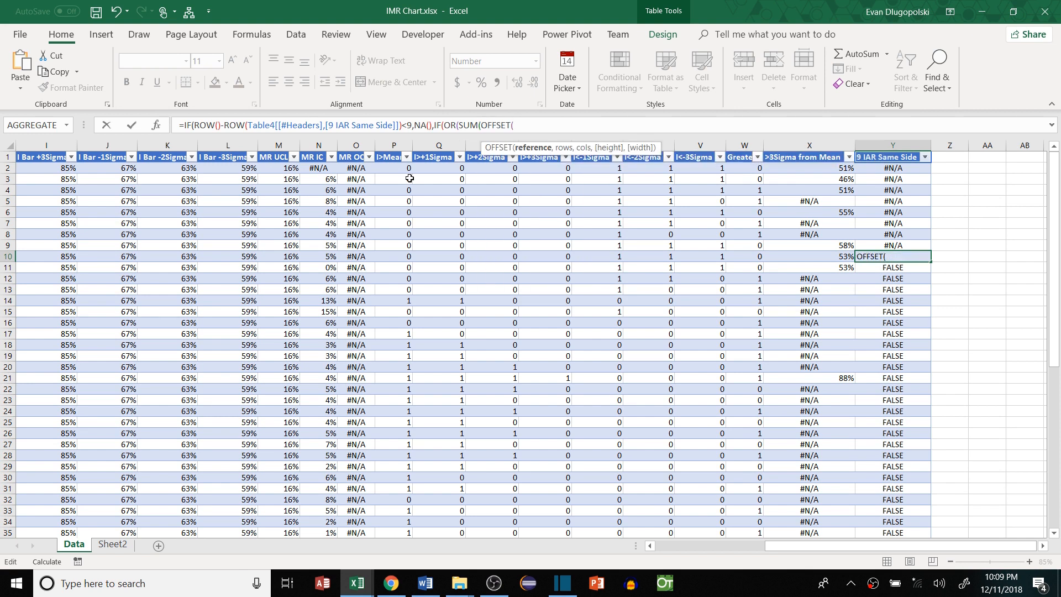
{"action": "left_click", "coordinate": [406, 258]}
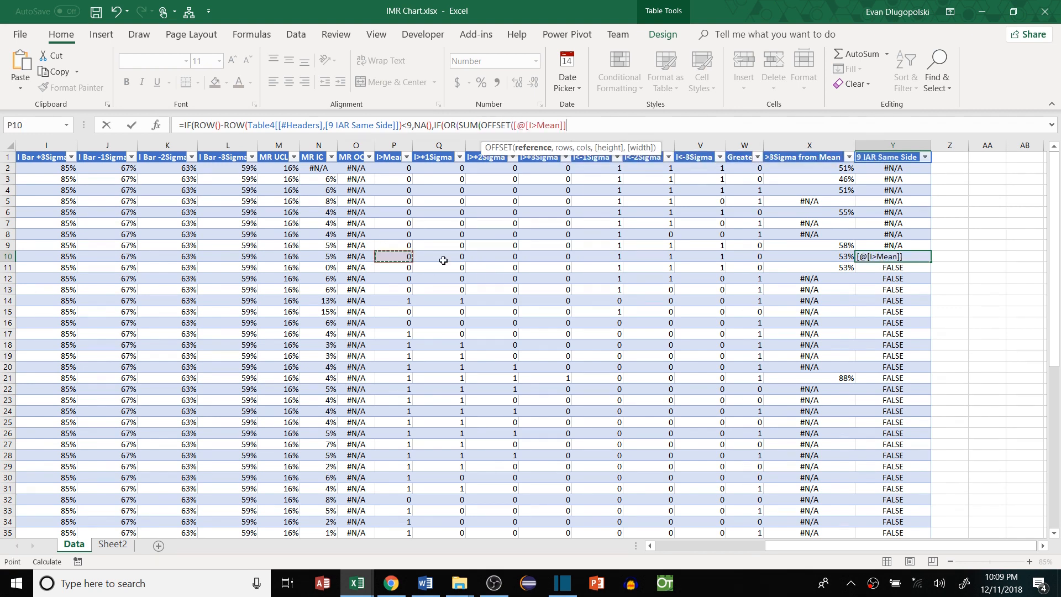
{"action": "type", "text": ",-8,0,"}
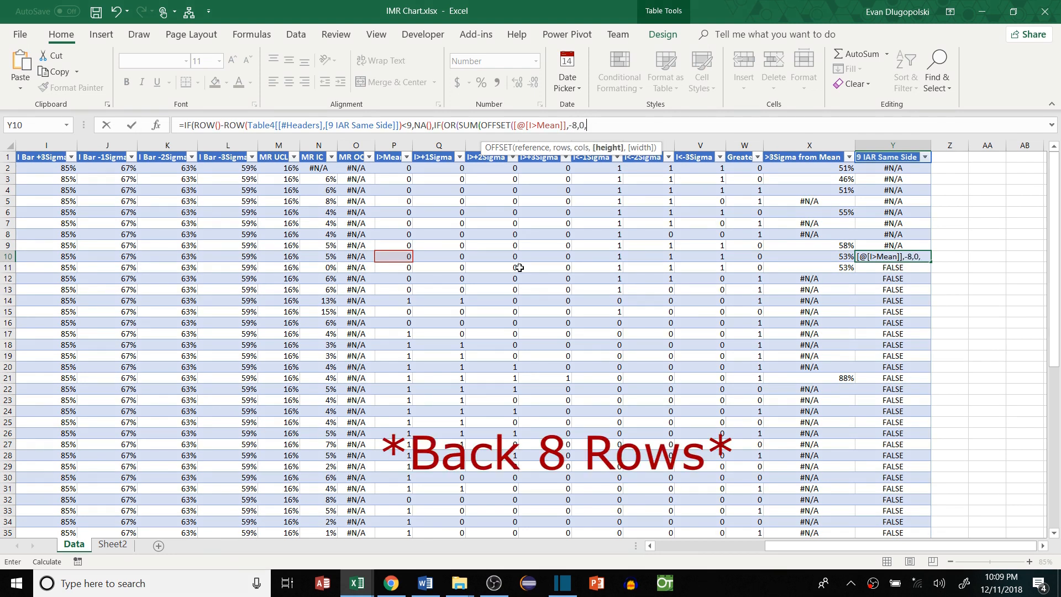
{"action": "type", "text": "9))="}
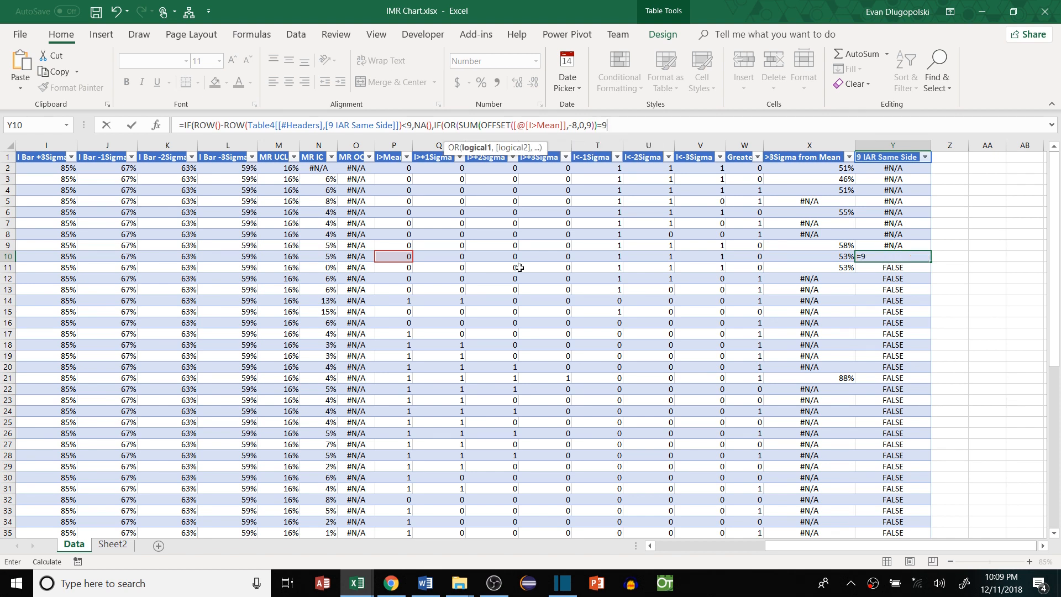
{"action": "type", "text": "9,"}
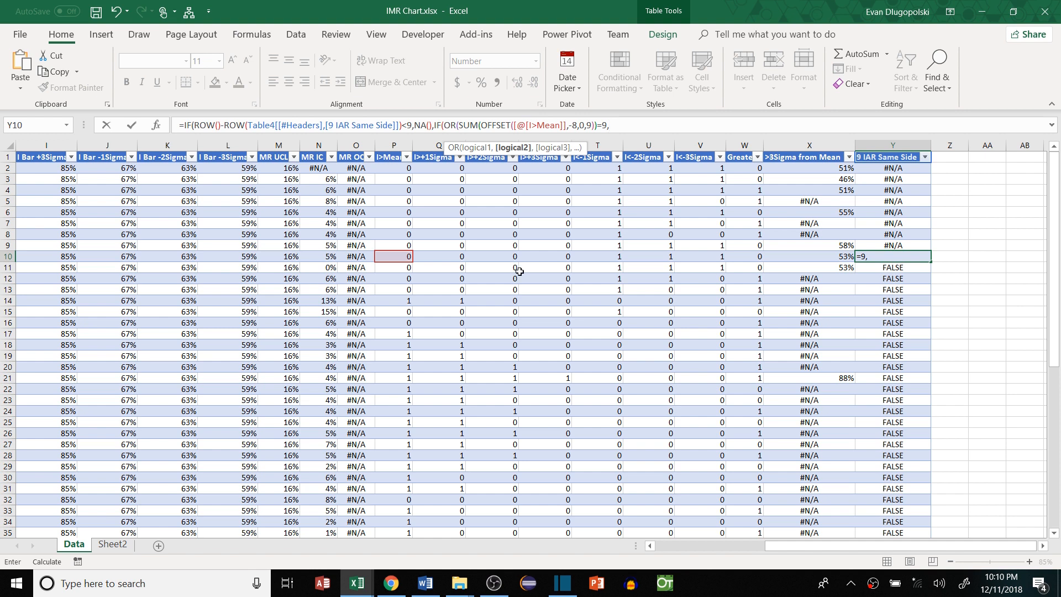
{"action": "mouse_move", "coordinate": [608, 126]}
{"action": "left_mouse_down"}
{"action": "mouse_move", "coordinate": [507, 131]}
{"action": "mouse_move", "coordinate": [599, 135]}
{"action": "left_mouse_up"}
{"action": "type", "text": "SUM(OFFSET([@[I>Mean]],-8,0,9))=9"}
{"action": "type", "text": "),"}
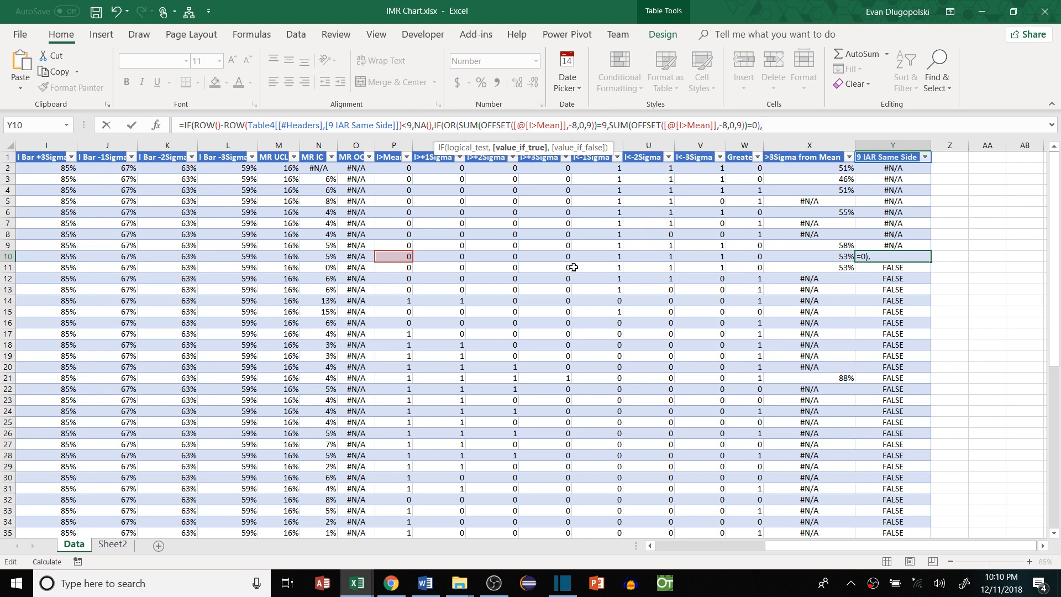
{"action": "scroll", "coordinate": [574, 268], "scroll_direction": "left", "scroll_amount": 4}
{"action": "left_click", "coordinate": [75, 257]}
{"action": "type", "text": ",na())"}
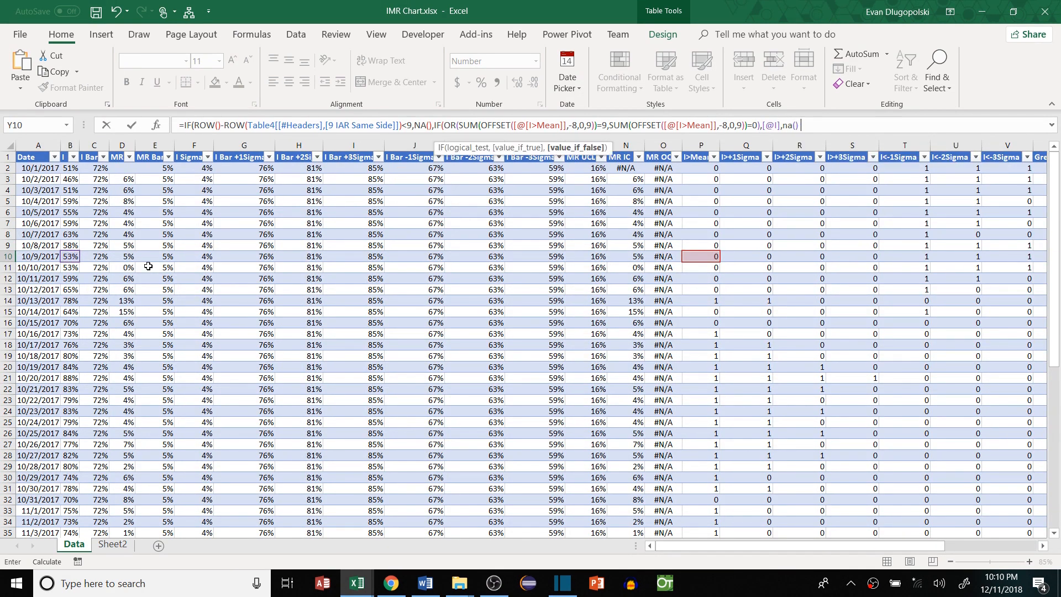
{"action": "key", "text": "Return"}
{"action": "key", "text": "Return"}
{"action": "key", "text": "Return"}
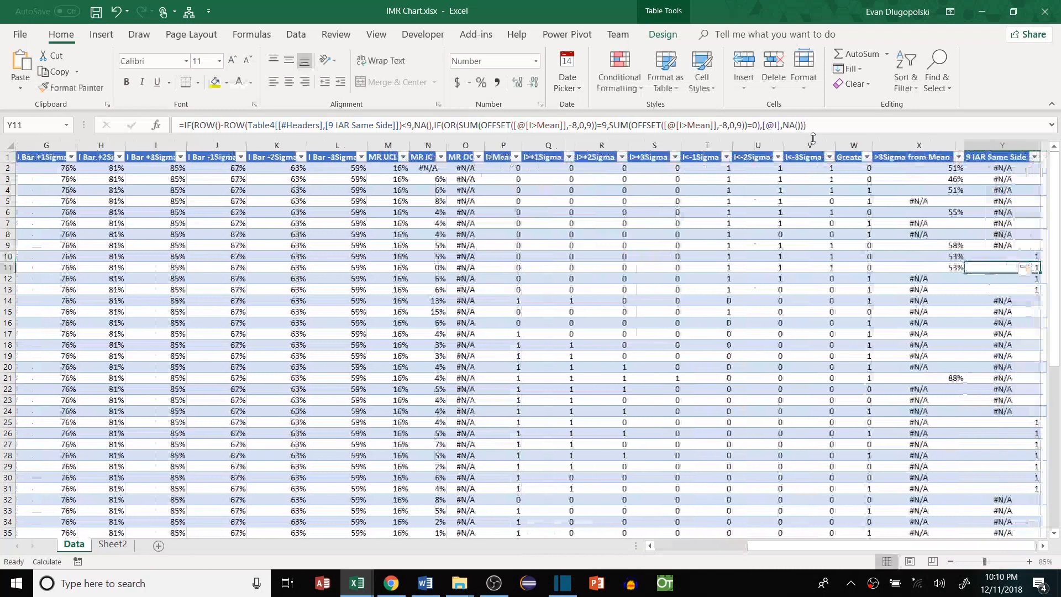
Accept the parenthesis fix and compare flagged values like 53% with Sheet2's I chart
{"action": "left_click", "coordinate": [893, 145]}
{"action": "left_click", "coordinate": [918, 260]}
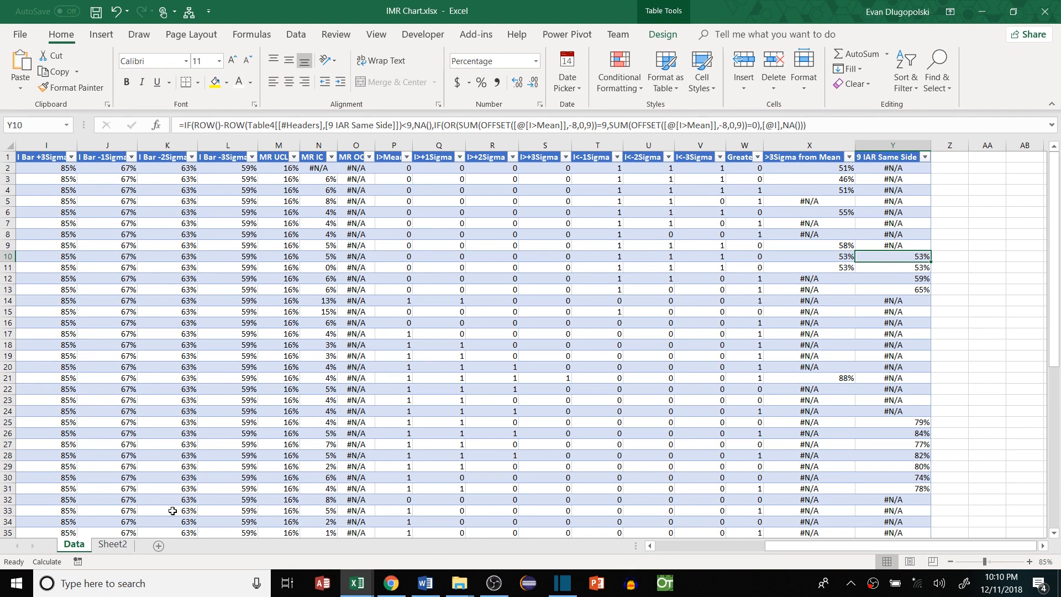
{"action": "left_click", "coordinate": [113, 545]}
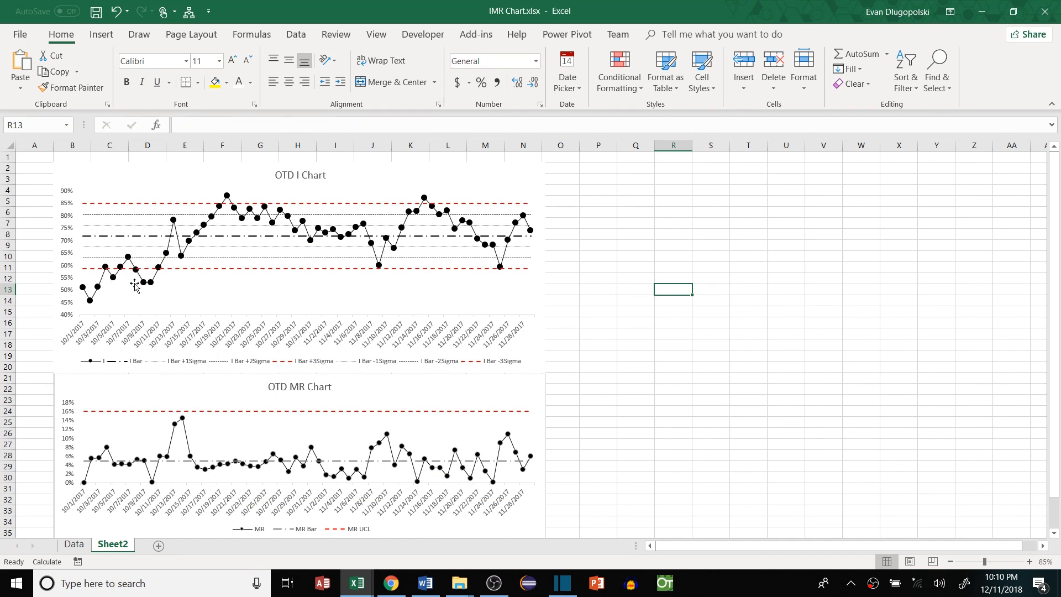
{"action": "mouse_move", "coordinate": [144, 283]}
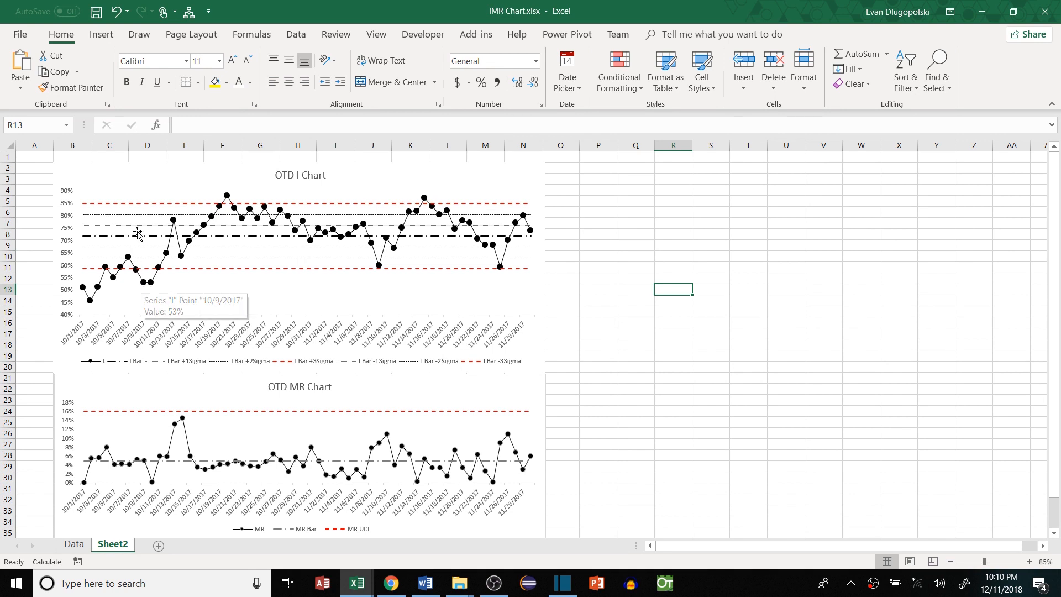
{"action": "left_click", "coordinate": [74, 544]}
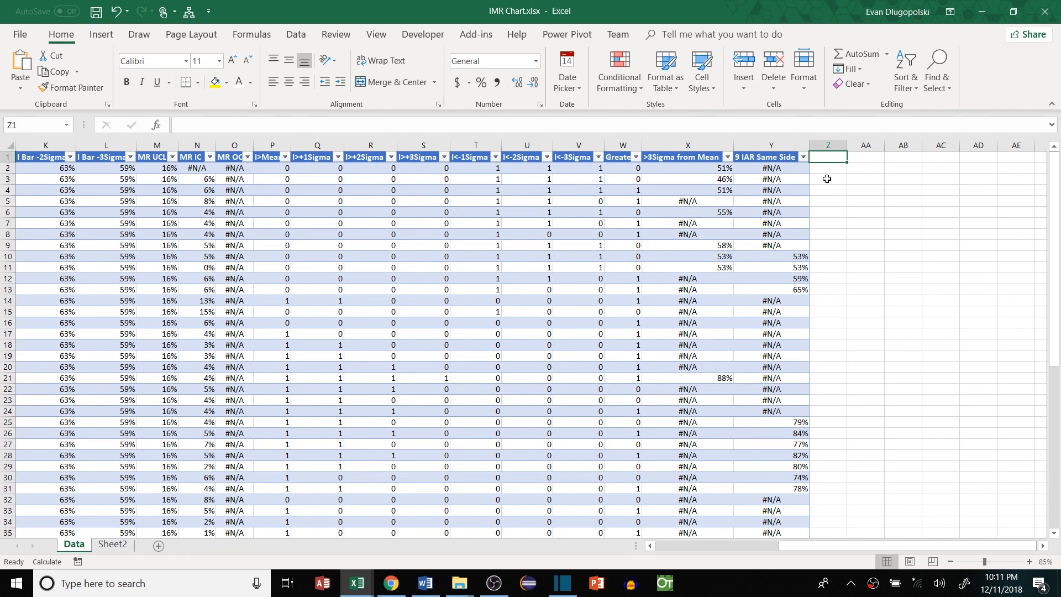
Enter the header '6 IAR Inc/Decreasing' in Z1 and autofit column Z
{"action": "key", "text": "F2"}
{"action": "type", "text": "6 IAR Inc"}
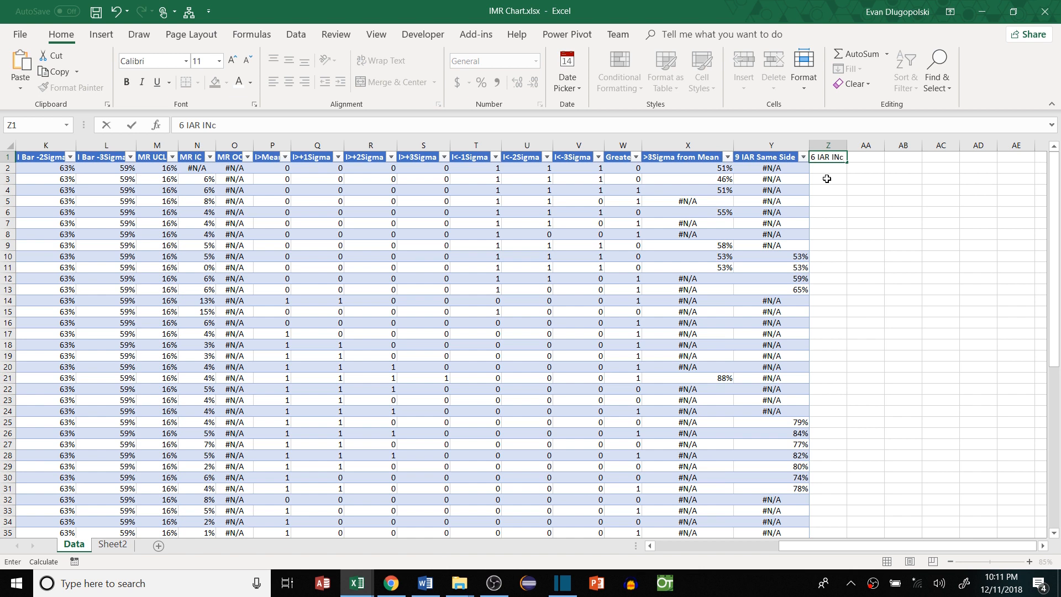
{"action": "type", "text": "/Decreasing"}
{"action": "key", "text": "ctrl+Return"}
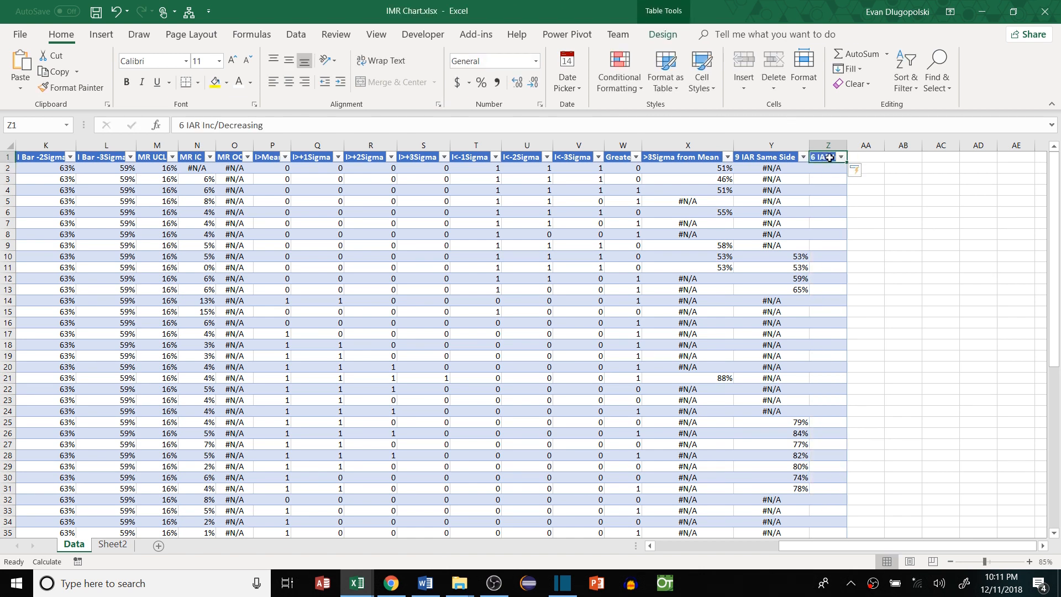
{"action": "double_click", "coordinate": [847, 145]}
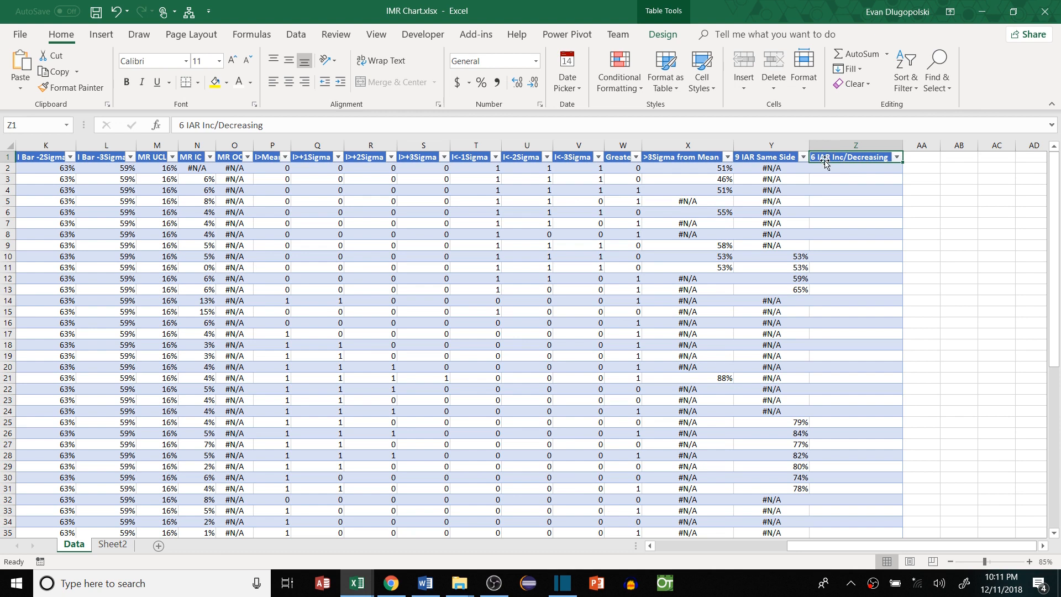
{"action": "left_click", "coordinate": [835, 168]}
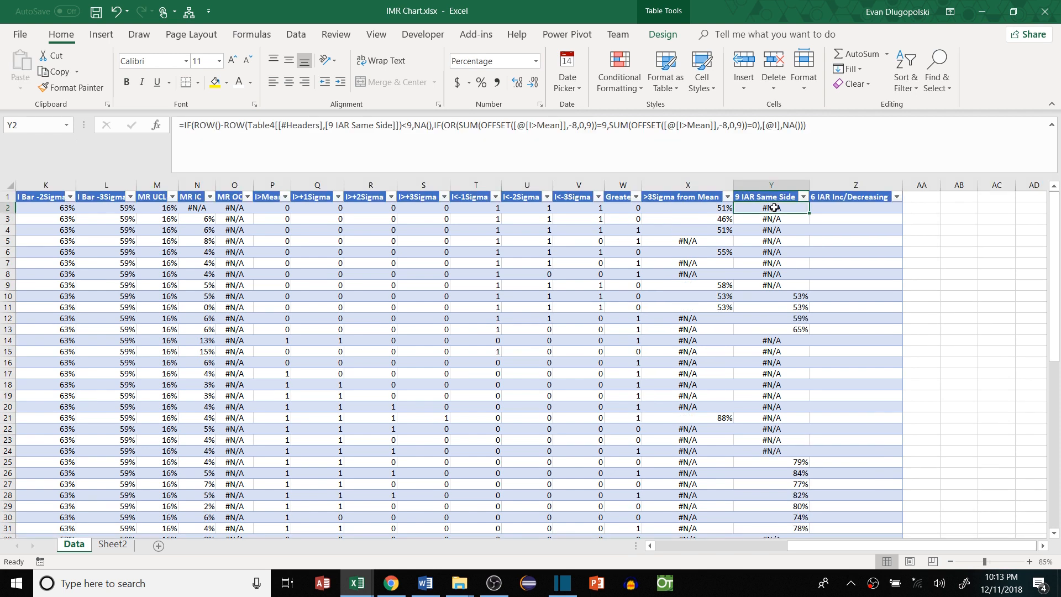
Fill column Z with the copied formula and change its row threshold from <9 to <6
{"action": "key", "text": "Return"}
{"action": "left_click", "coordinate": [856, 210]}
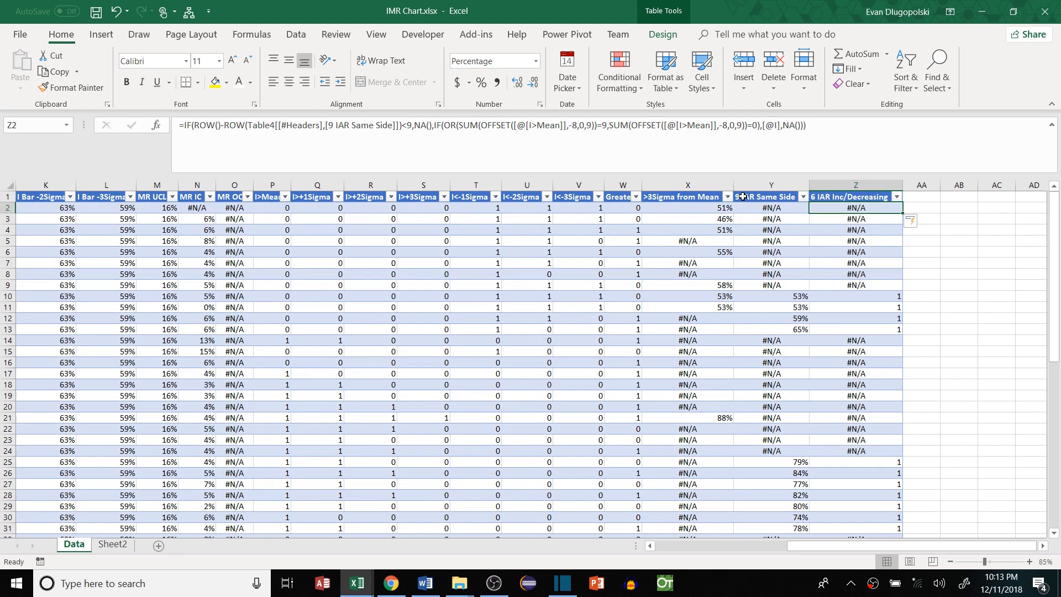
{"action": "left_click", "coordinate": [265, 125]}
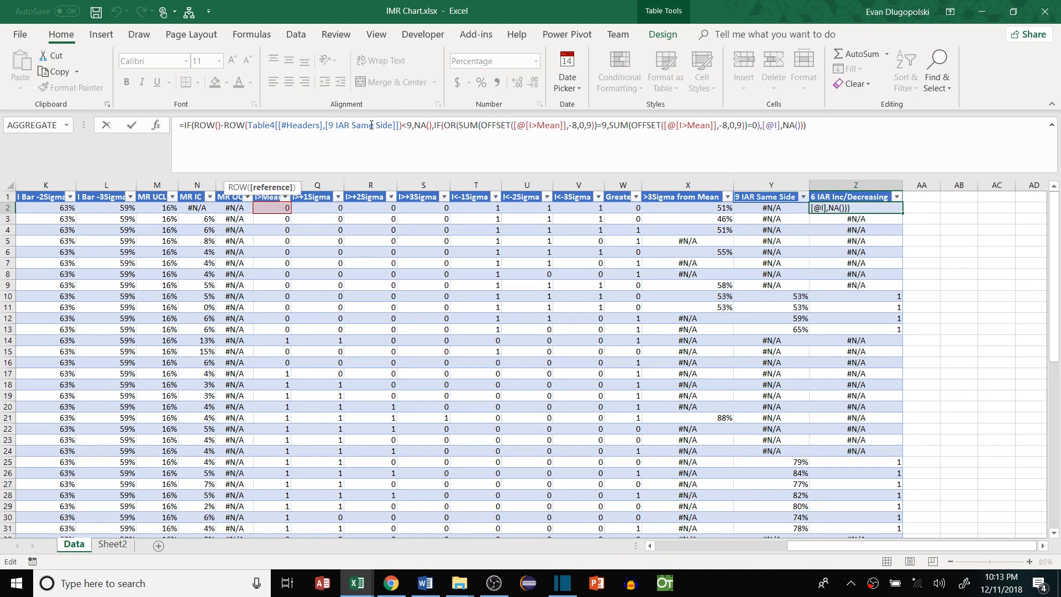
{"action": "left_click", "coordinate": [413, 126]}
{"action": "key", "text": "BackSpace"}
{"action": "type", "text": "6"}
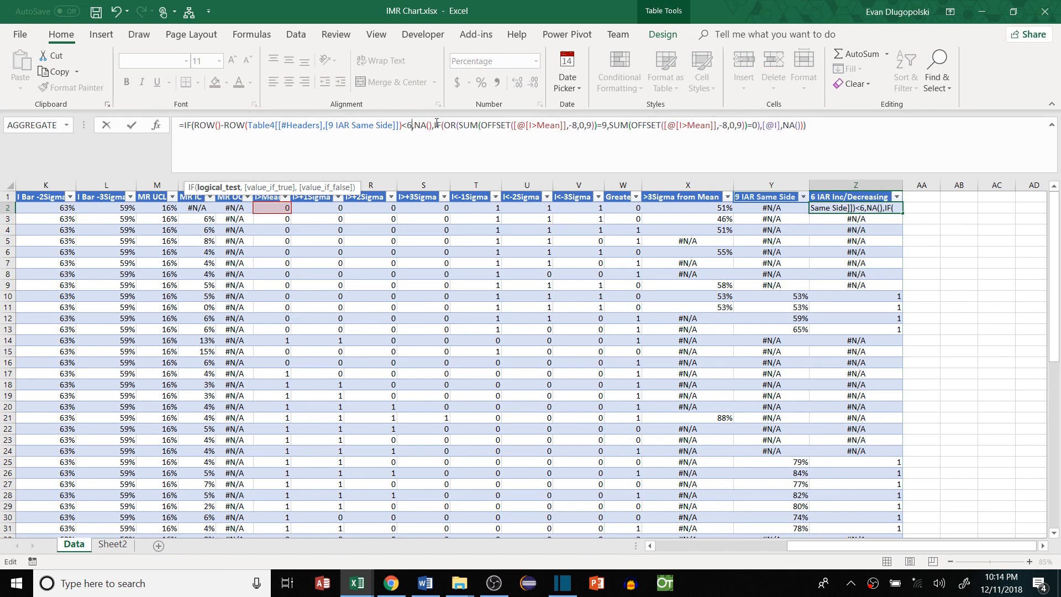
Change the first OFFSET test to Greater than Last with offset -5, height 6, target 6
{"action": "double_click", "coordinate": [537, 124]}
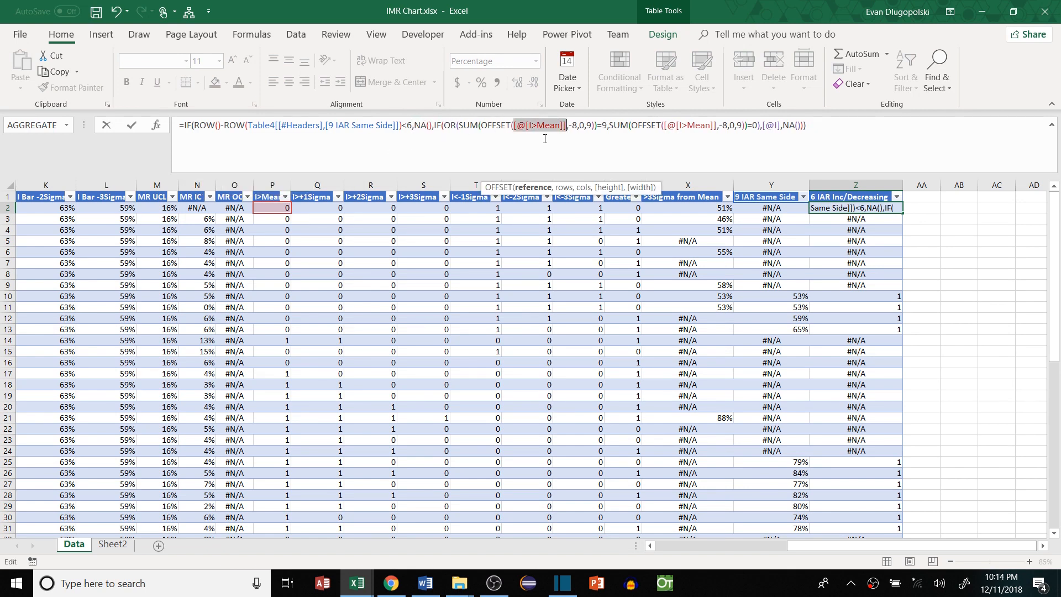
{"action": "left_click", "coordinate": [626, 208]}
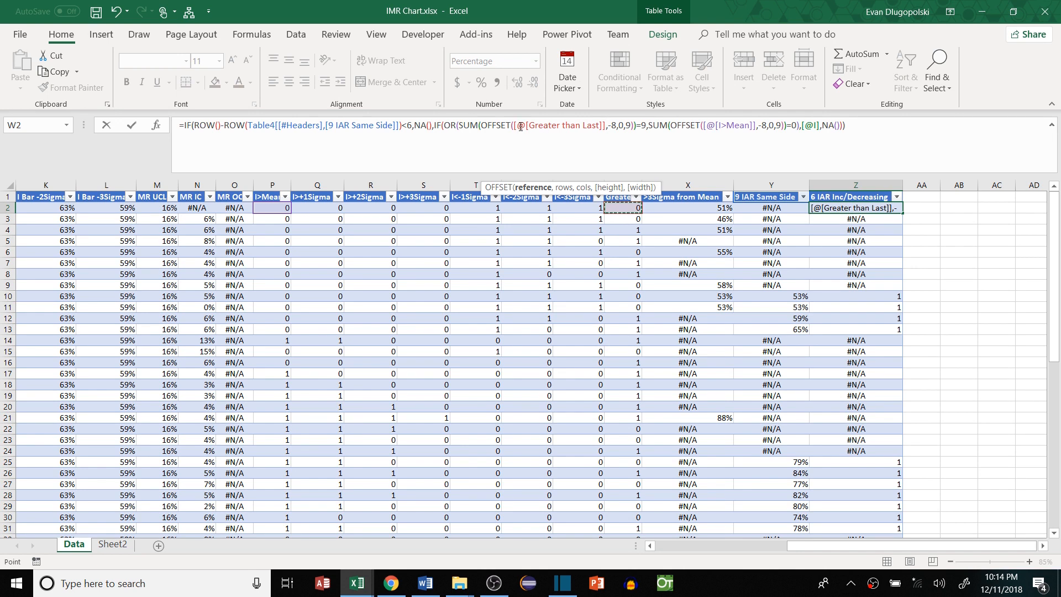
{"action": "left_click", "coordinate": [618, 127]}
{"action": "key", "text": "BackSpace"}
{"action": "key", "text": "BackSpace"}
{"action": "type", "text": "-5"}
{"action": "key", "text": "Right"}
{"action": "key", "text": "Right"}
{"action": "key", "text": "Right"}
{"action": "key", "text": "Right"}
{"action": "key", "text": "BackSpace"}
{"action": "type", "text": "6"}
{"action": "key", "text": "Right"}
{"action": "key", "text": "Right"}
{"action": "key", "text": "Right"}
{"action": "key", "text": "Right"}
{"action": "key", "text": "BackSpace"}
{"action": "type", "text": "6"}
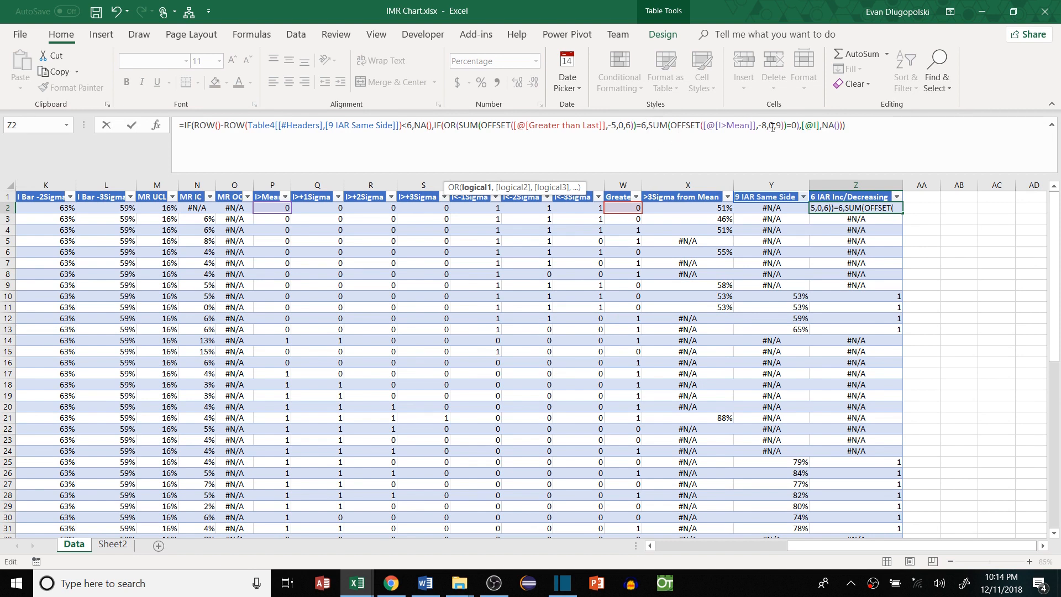
Change the second OFFSET test to Greater than Last with offset -5 and height 6
{"action": "left_click_drag", "start_coordinate": [757, 126], "coordinate": [702, 126]}
{"action": "left_click", "coordinate": [623, 208]}
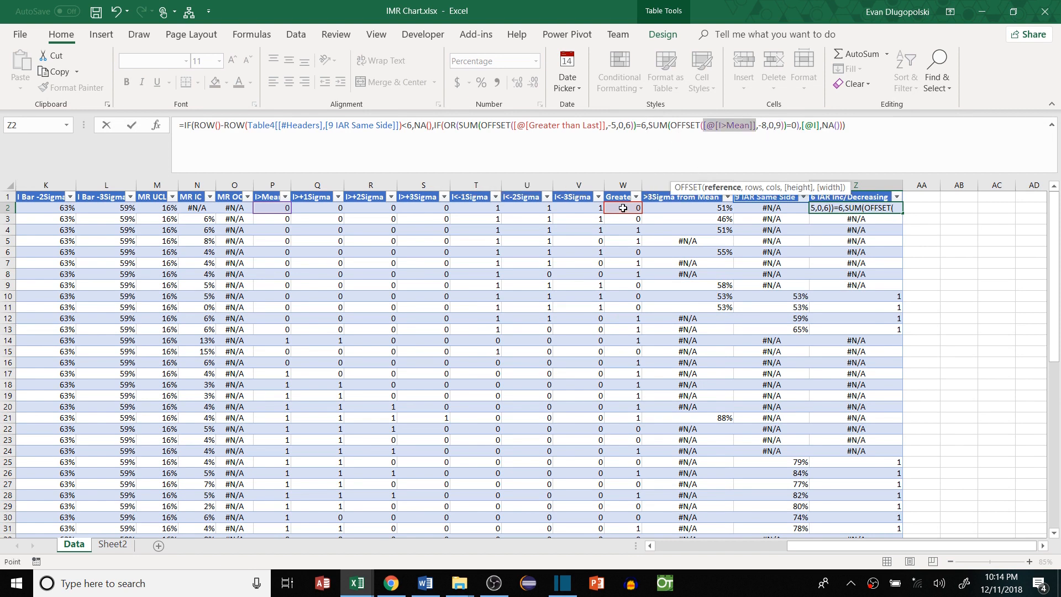
{"action": "left_click_drag", "start_coordinate": [801, 126], "coordinate": [806, 126]}
{"action": "type", "text": "5"}
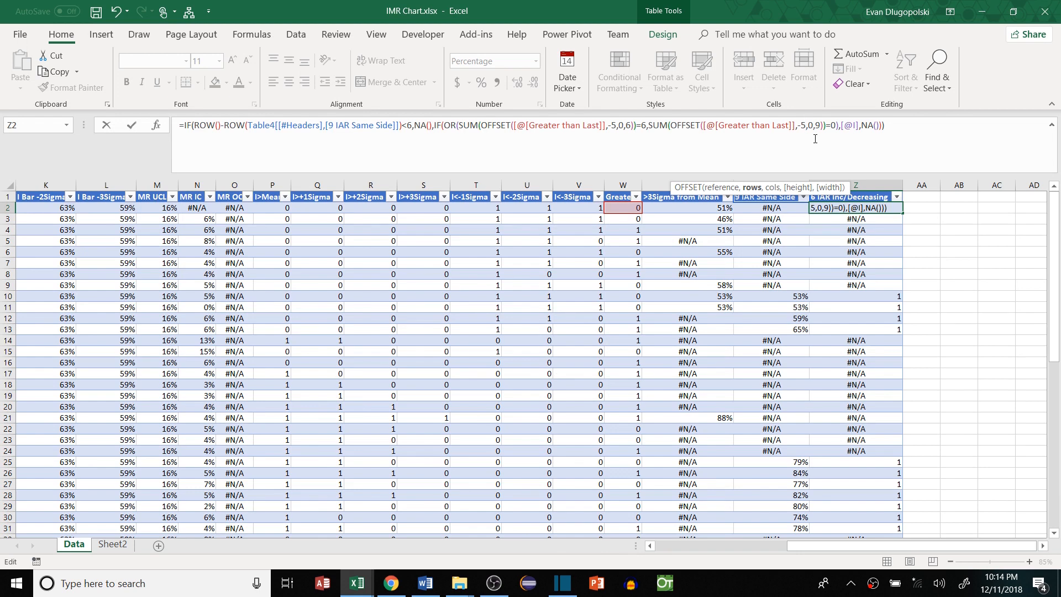
{"action": "left_click", "coordinate": [816, 126]}
{"action": "key", "text": "Delete"}
{"action": "type", "text": "6"}
{"action": "left_click", "coordinate": [837, 126]}
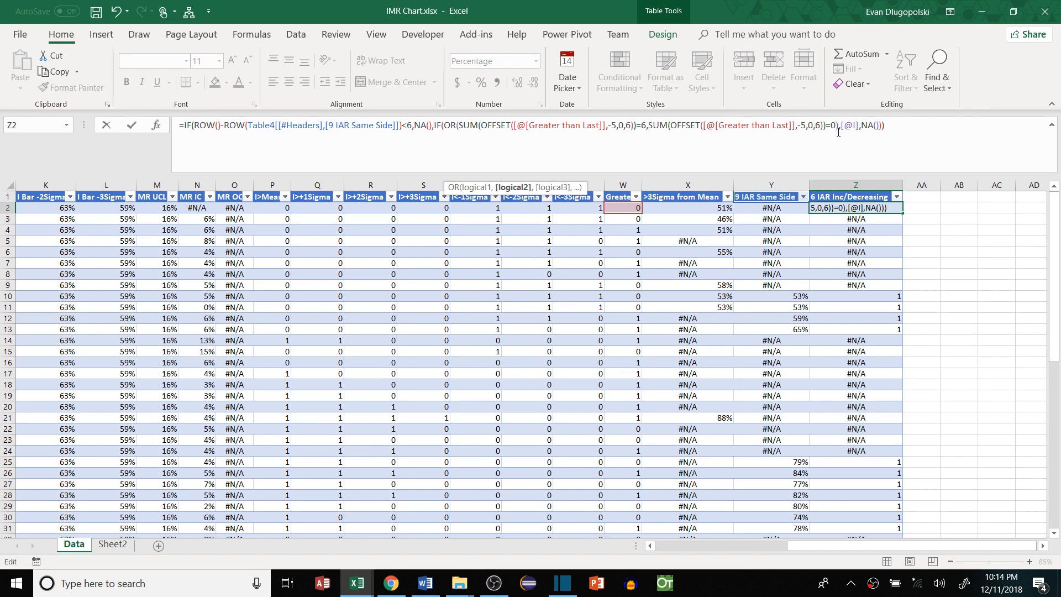
Commit the Z2 formula and compare its row 21 flag with the Sheet2 I chart
{"action": "key", "text": "Return"}
{"action": "left_click", "coordinate": [848, 362]}
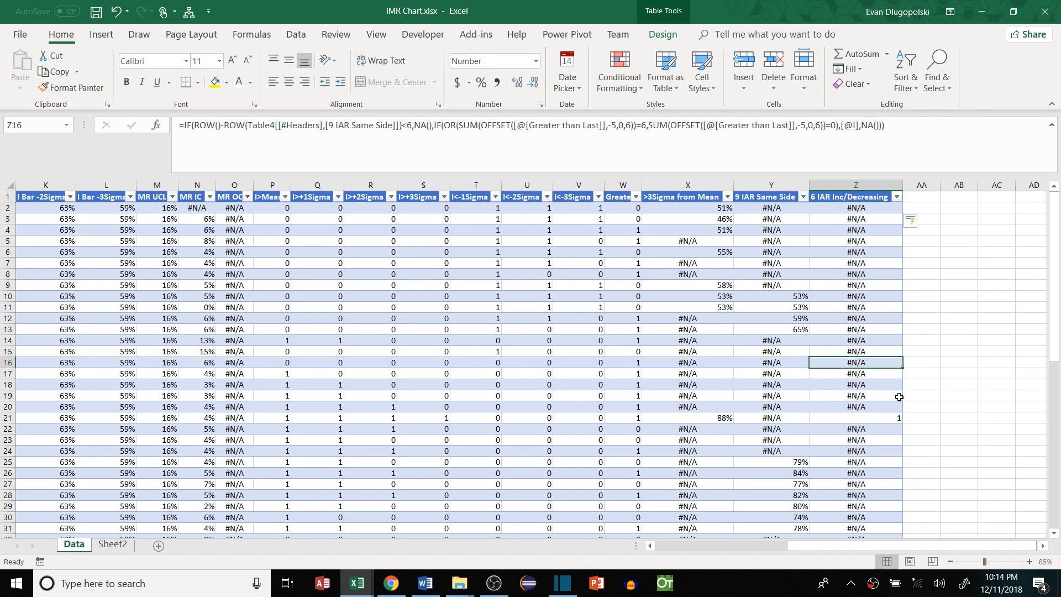
{"action": "scroll", "coordinate": [896, 392], "scroll_direction": "down", "scroll_amount": 2}
{"action": "left_click", "coordinate": [885, 350]}
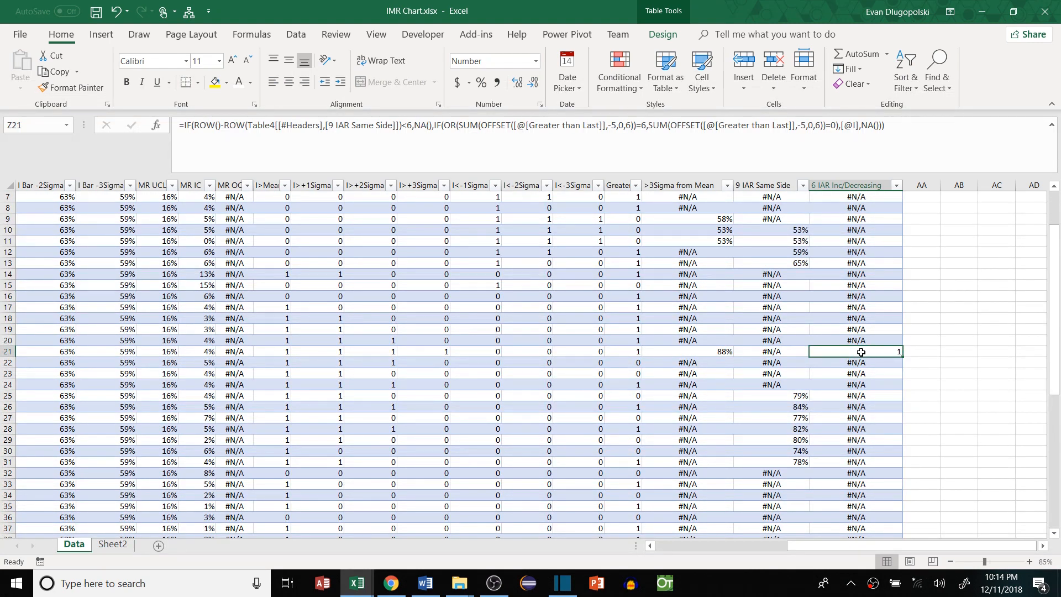
{"action": "left_click", "coordinate": [105, 545]}
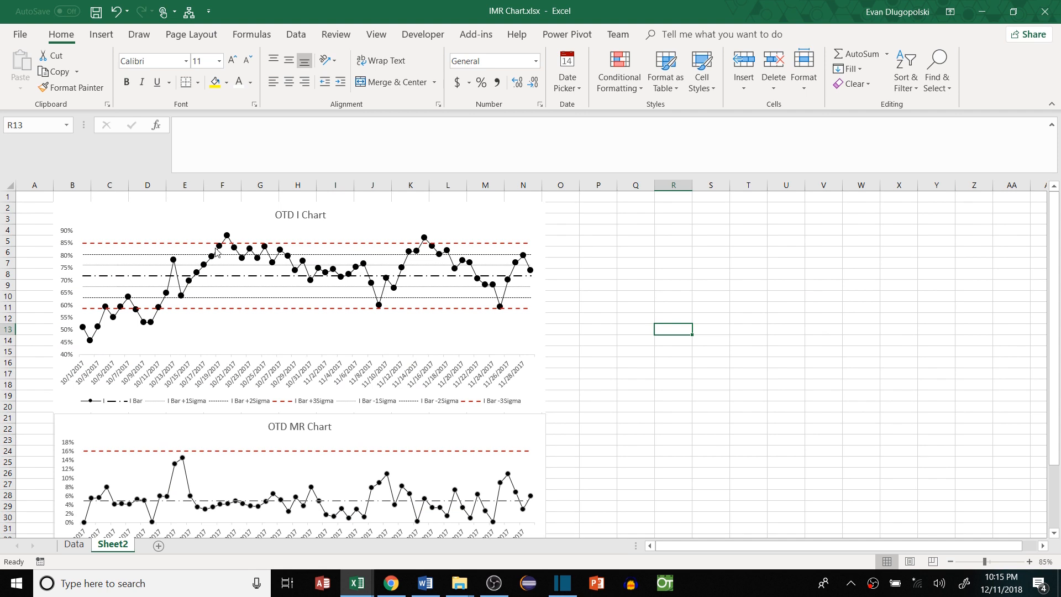
{"action": "left_click", "coordinate": [74, 544]}
{"action": "left_click", "coordinate": [922, 200]}
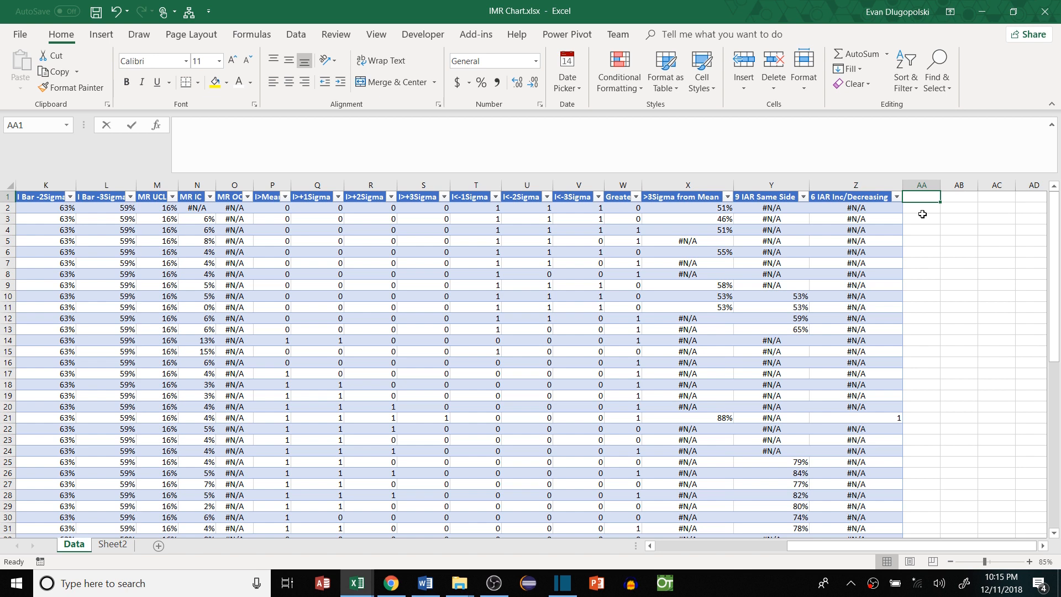
Add the header '14 IAR Alternating' and paste Z2's formula into AA2
{"action": "type", "text": "14 IA"}
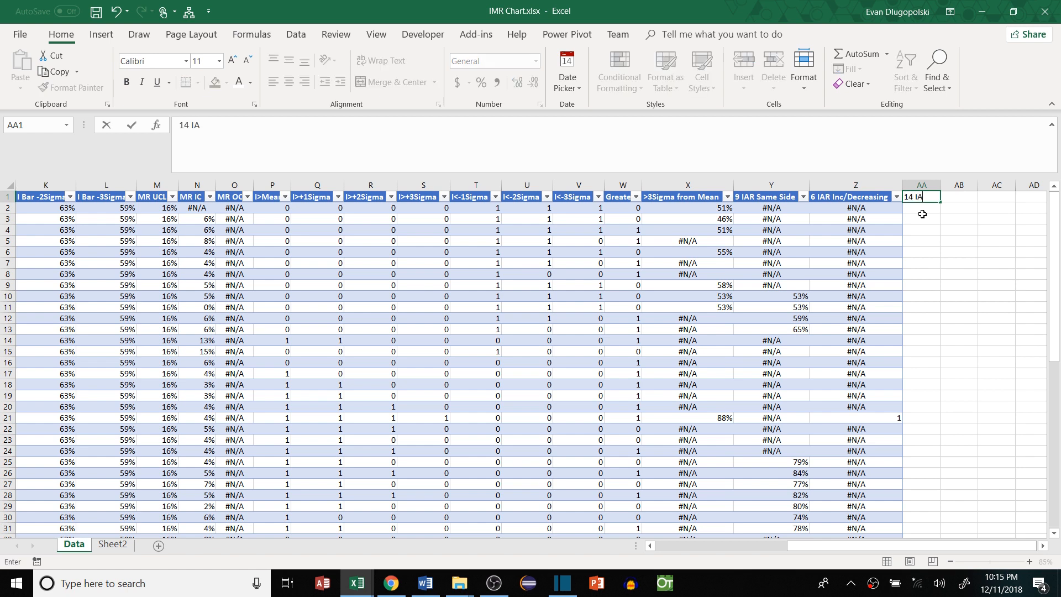
{"action": "type", "text": "R Alternating"}
{"action": "key", "text": "Return"}
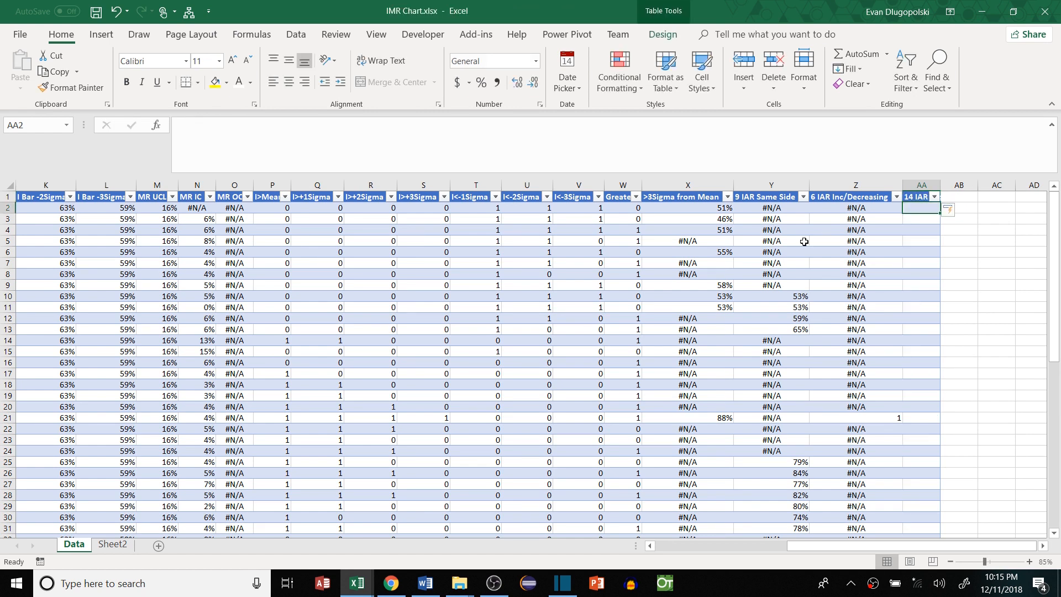
{"action": "left_click", "coordinate": [846, 208]}
{"action": "triple_click", "coordinate": [337, 145]}
{"action": "key", "text": "ctrl+c"}
{"action": "key", "text": "Tab"}
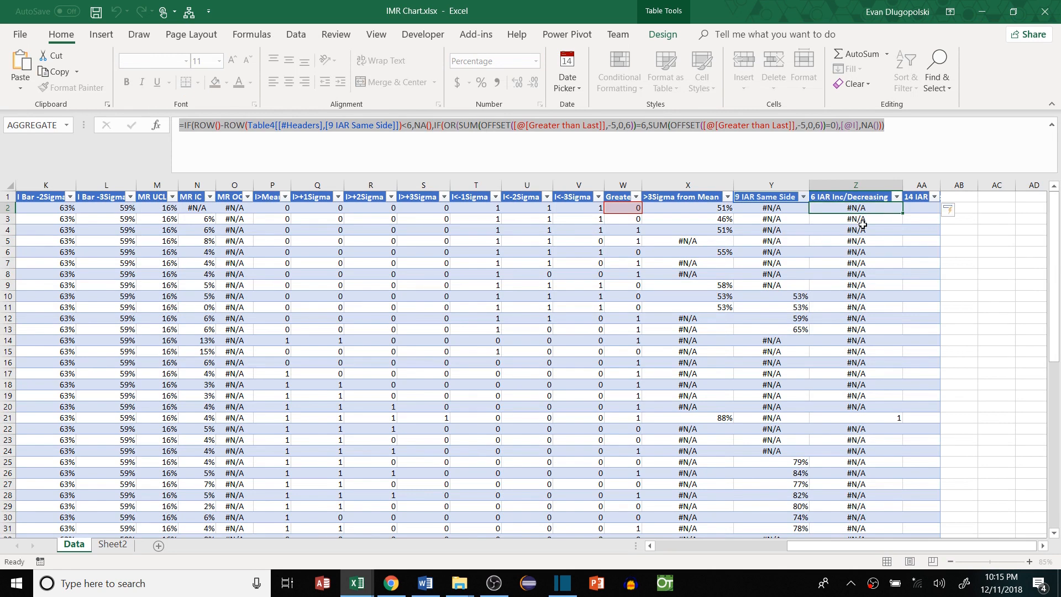
{"action": "left_click", "coordinate": [438, 149]}
{"action": "key", "text": "ctrl+v"}
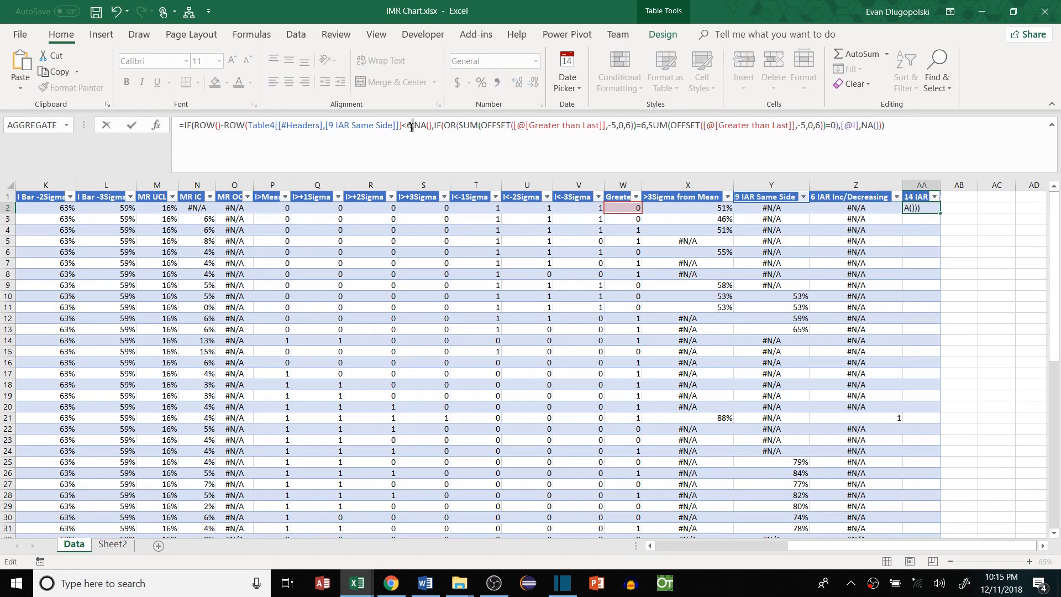
{"action": "left_click", "coordinate": [413, 126]}
{"action": "key", "text": "BackSpace"}
{"action": "type", "text": "14"}
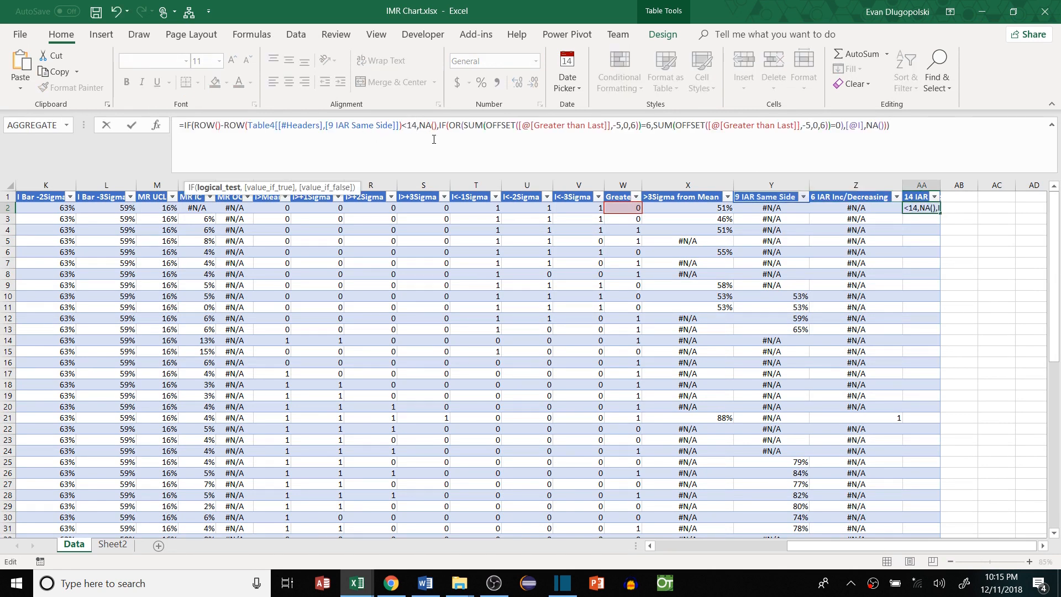
{"action": "left_click", "coordinate": [465, 127]}
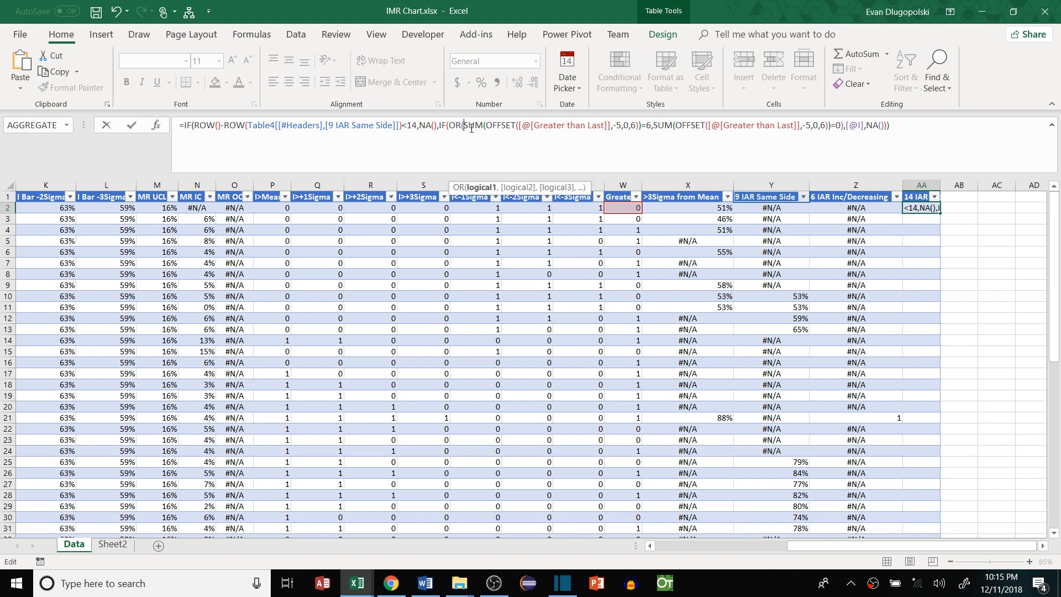
{"action": "left_click_drag", "start_coordinate": [466, 127], "coordinate": [652, 125]}
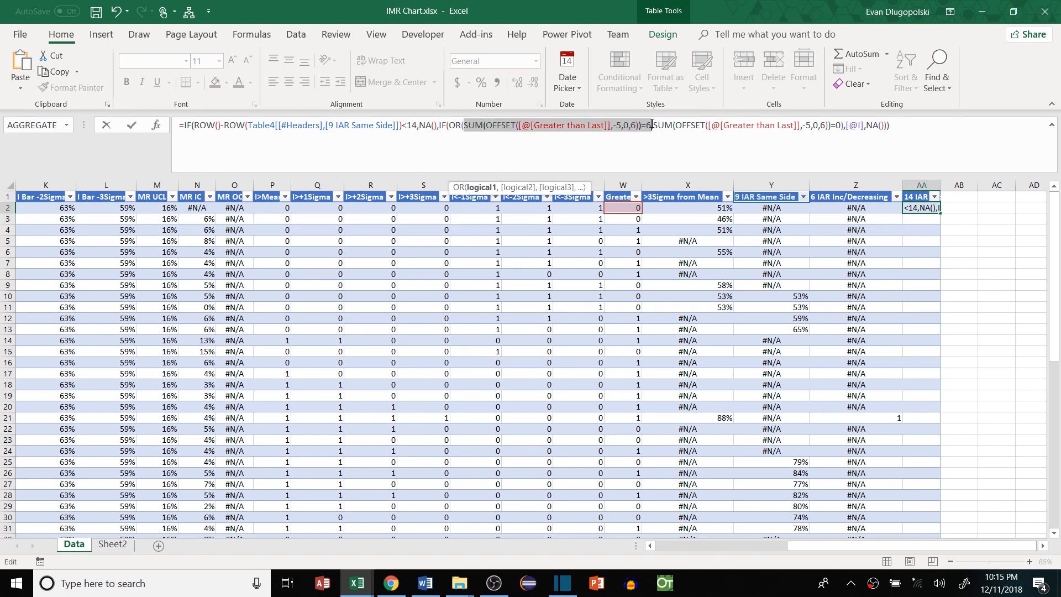
{"action": "key", "text": "Delete"}
{"action": "type", "text": "CONCAT"}
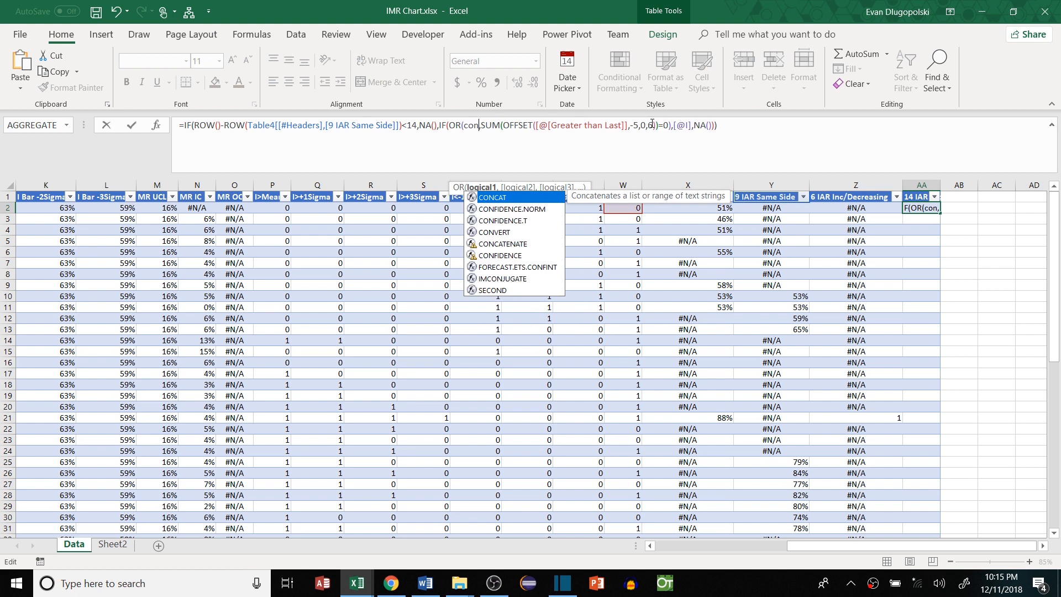
{"action": "key", "text": "Down"}
{"action": "key", "text": "Up"}
{"action": "key", "text": "Down"}
{"action": "key", "text": "Tab"}
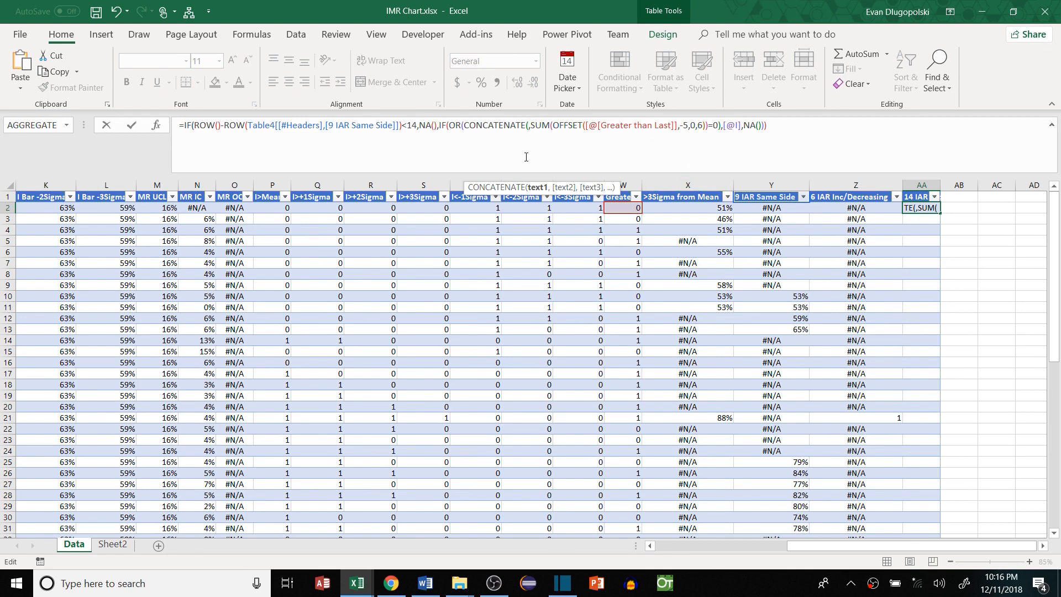
{"action": "key", "text": "ctrl+v"}
{"action": "type", "text": ",-13"}
{"action": "type", "text": ",0,"}
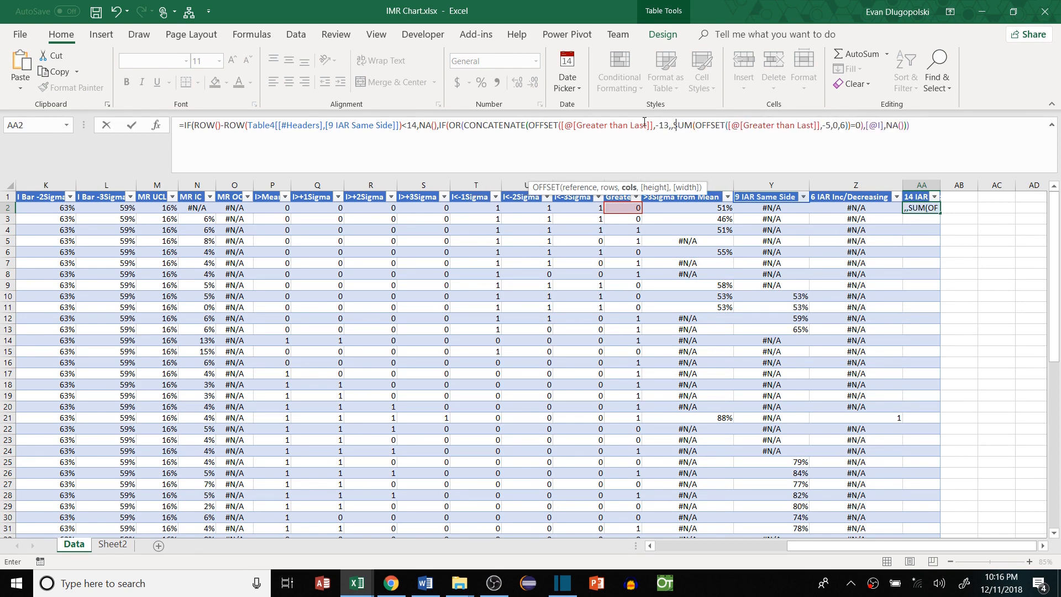
{"action": "type", "text": "14"}
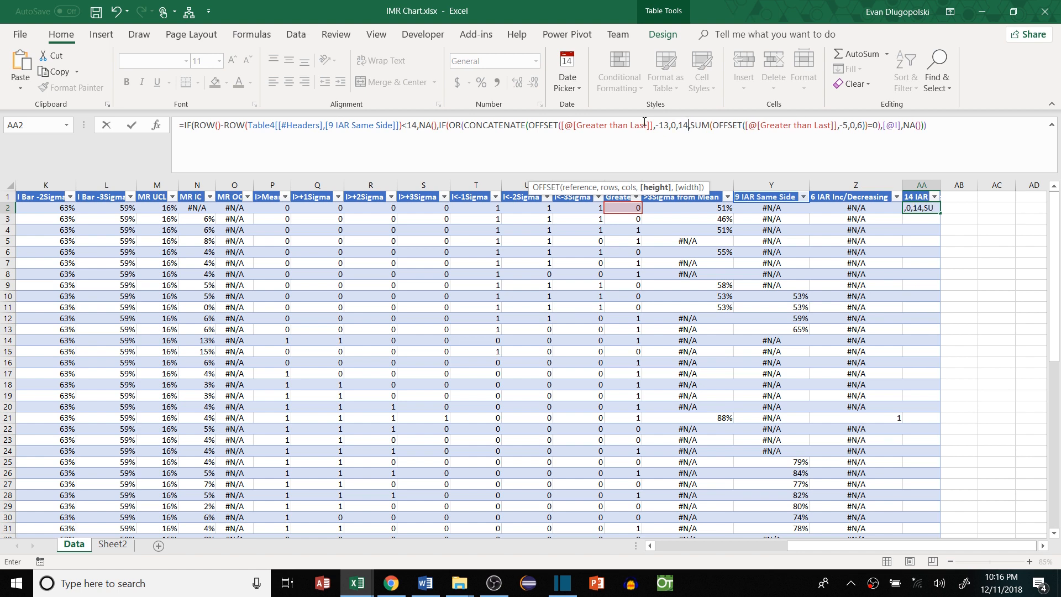
{"action": "type", "text": ")"}
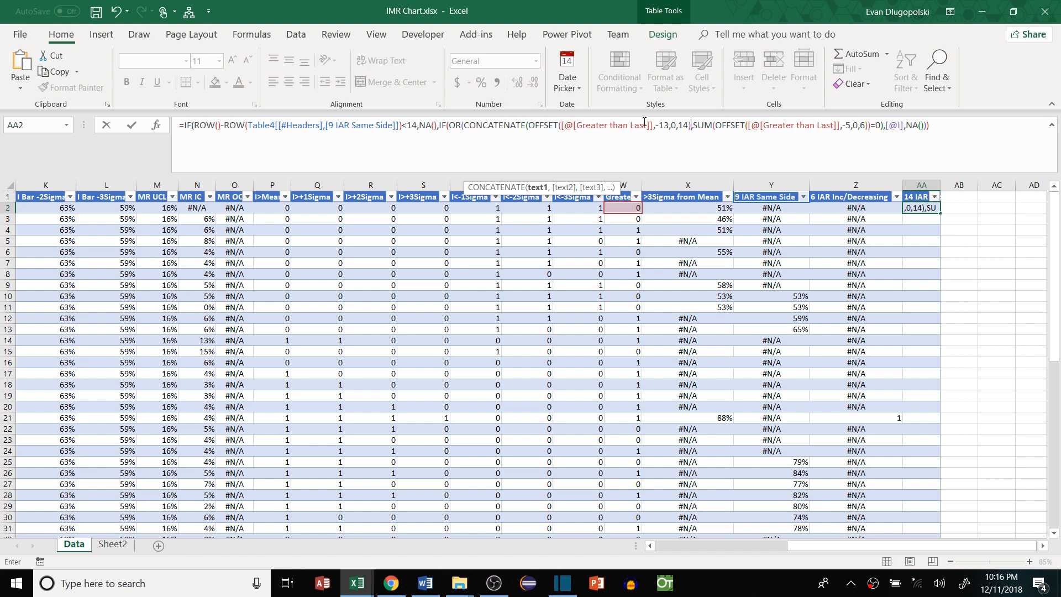
{"action": "type", "text": ")="}
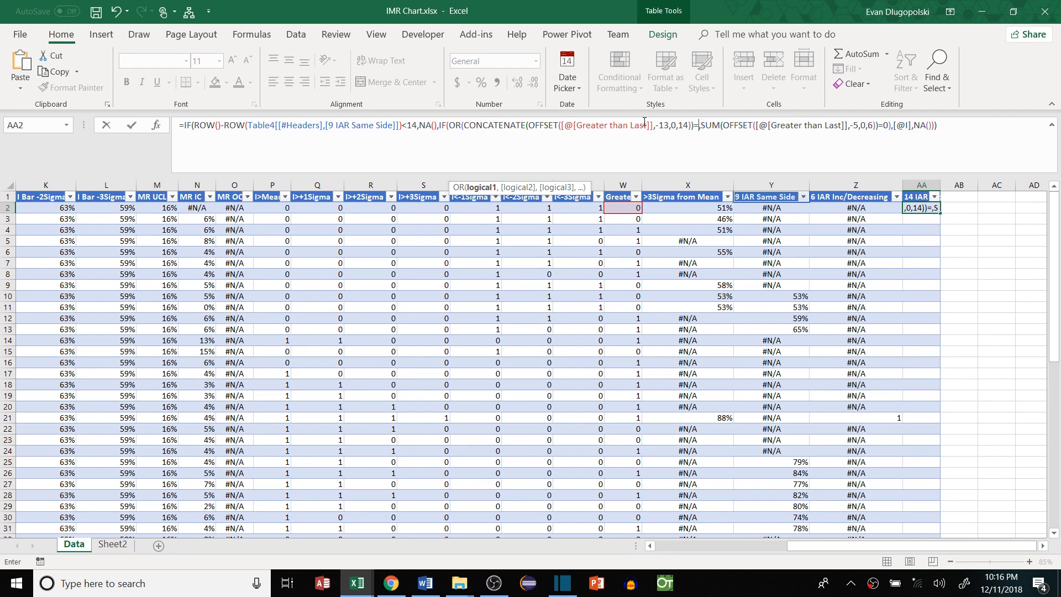
{"action": "type", "text": "\""}
{"action": "left_click", "coordinate": [700, 126]}
{"action": "type", "text": "01010101010101\""}
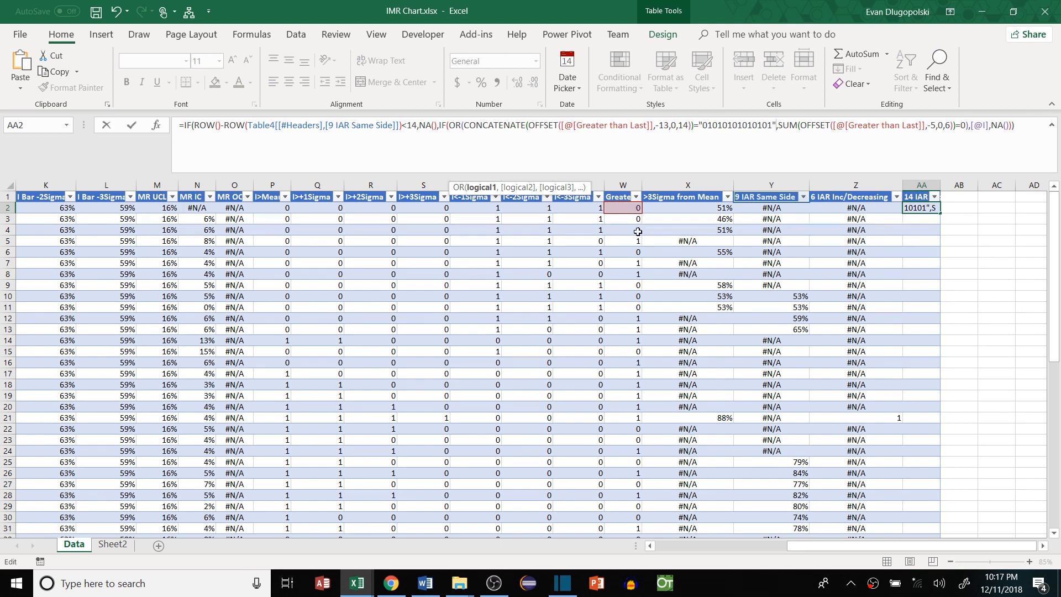
{"action": "left_click_drag", "start_coordinate": [777, 125], "coordinate": [699, 128]}
{"action": "left_click_drag", "start_coordinate": [775, 124], "coordinate": [466, 128]}
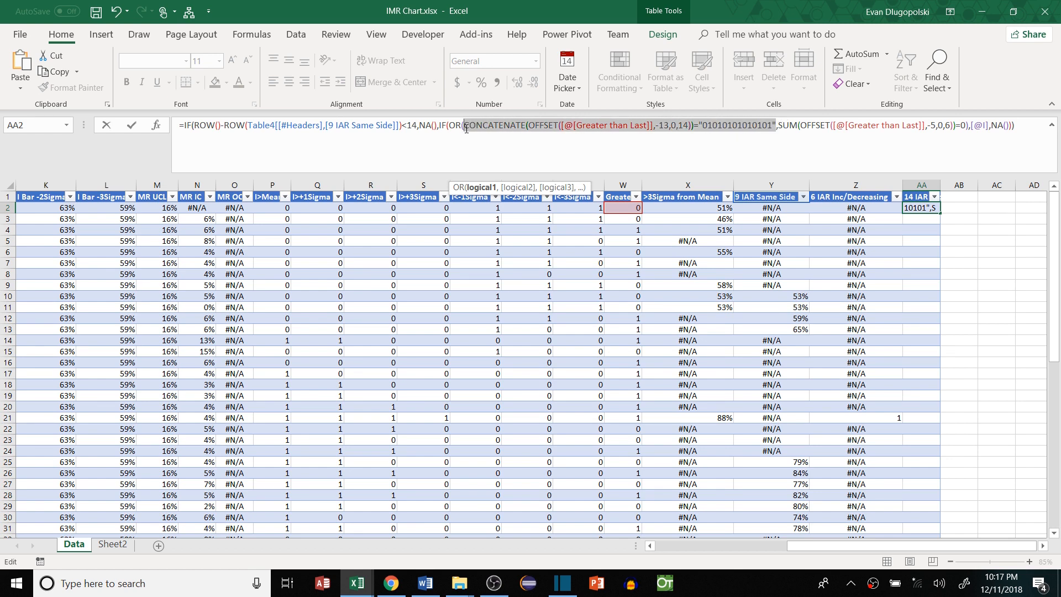
{"action": "left_click_drag", "start_coordinate": [777, 125], "coordinate": [968, 126]}
{"action": "key", "text": "ctrl+v"}
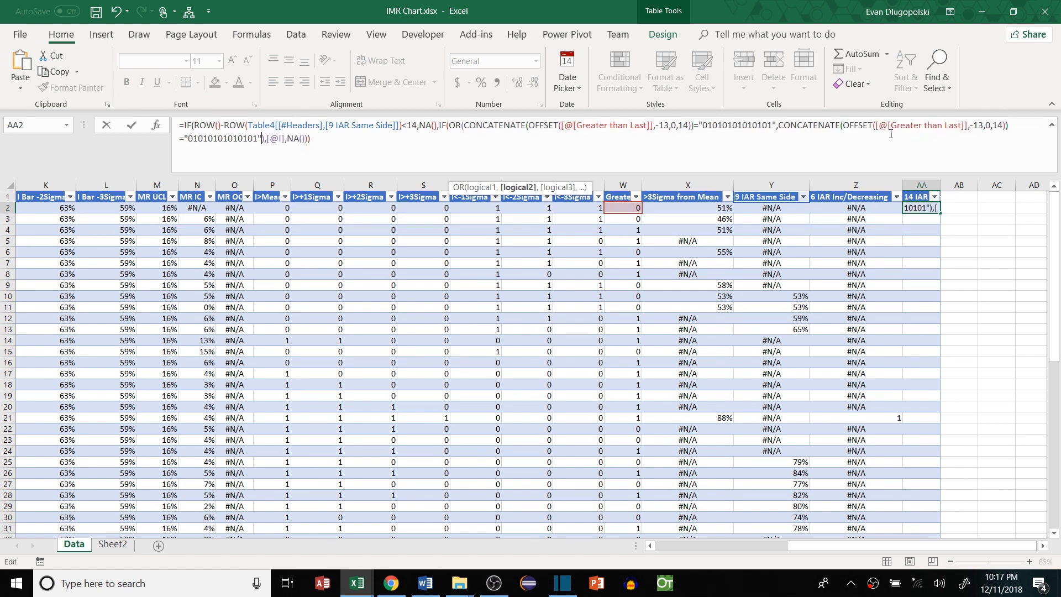
{"action": "left_click", "coordinate": [188, 138]}
{"action": "type", "text": "1"}
{"action": "left_click", "coordinate": [262, 138]}
{"action": "key", "text": "BackSpace"}
{"action": "key", "text": "Return"}
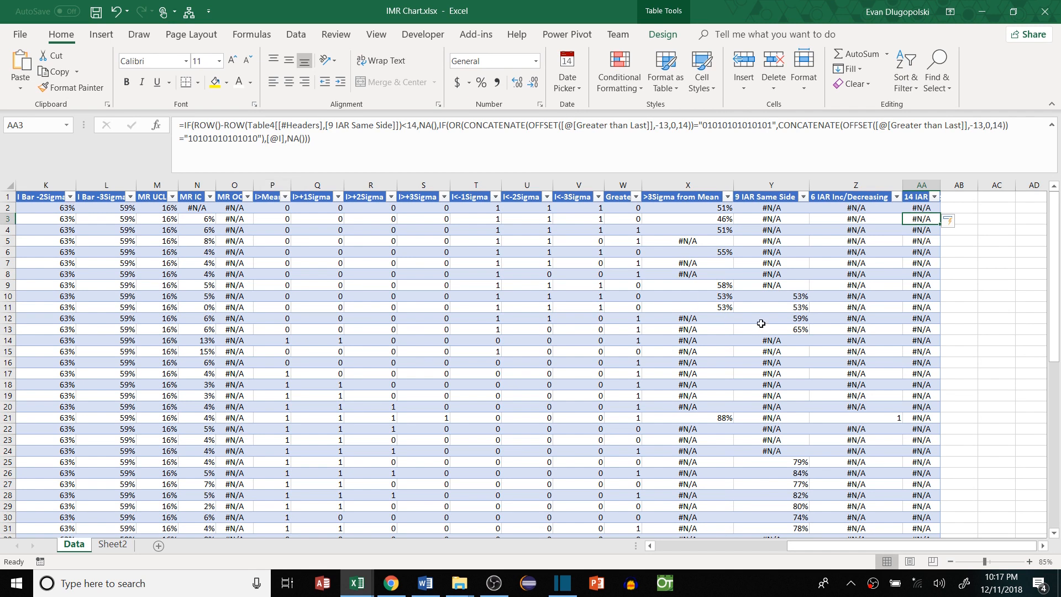
Spot-check a few 14 IAR results in column AA, then start typing the '15 IAR' header in AB1
{"action": "left_click", "coordinate": [922, 231]}
{"action": "left_click", "coordinate": [930, 285]}
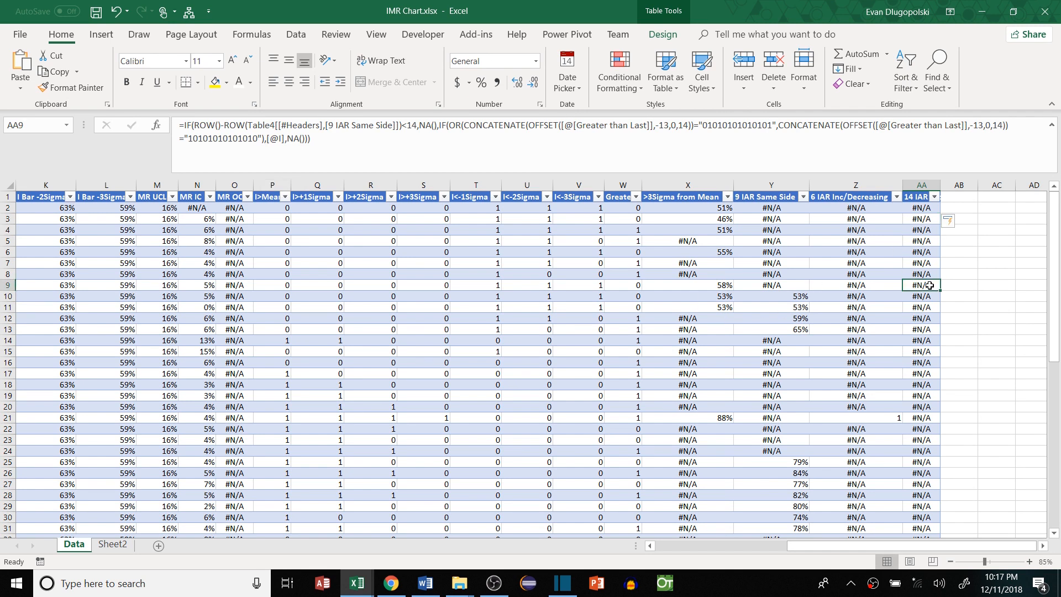
{"action": "scroll", "coordinate": [930, 285], "scroll_direction": "down", "scroll_amount": 9}
{"action": "scroll", "coordinate": [930, 286], "scroll_direction": "up", "scroll_amount": 9}
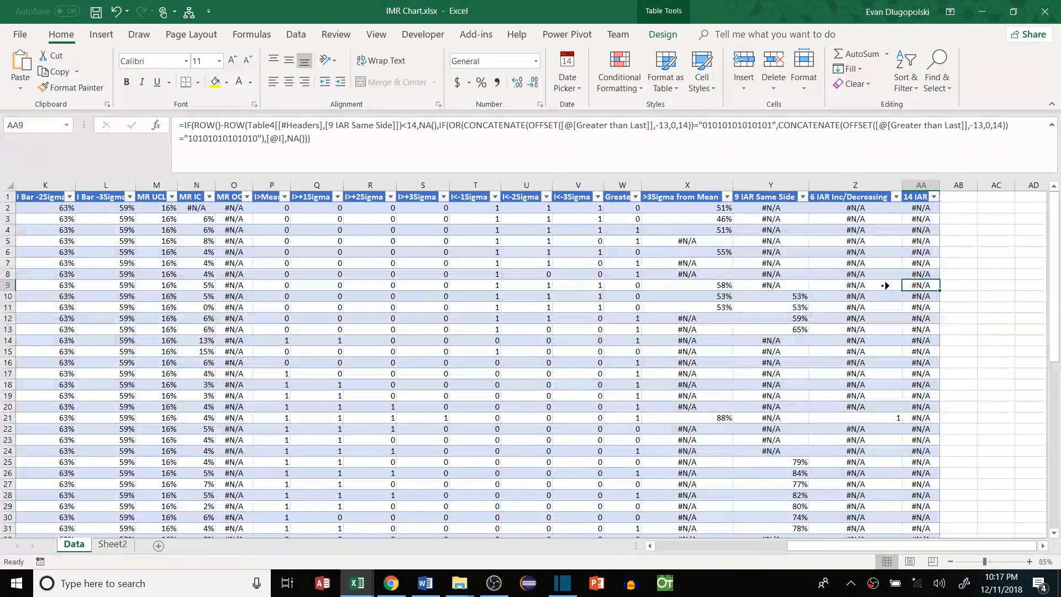
{"action": "left_click", "coordinate": [899, 197]}
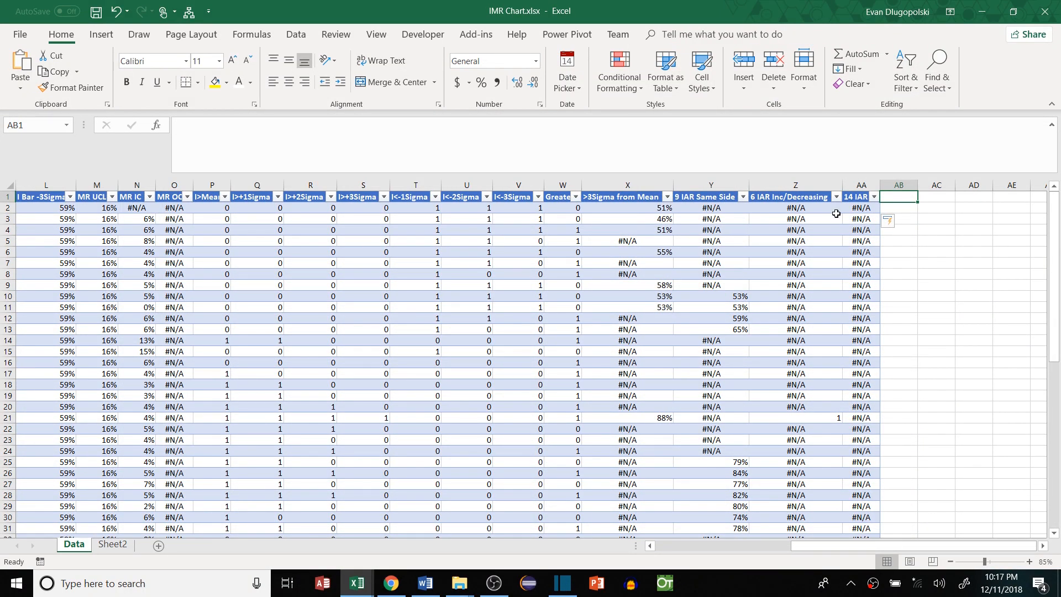
{"action": "type", "text": "15 IAR"}
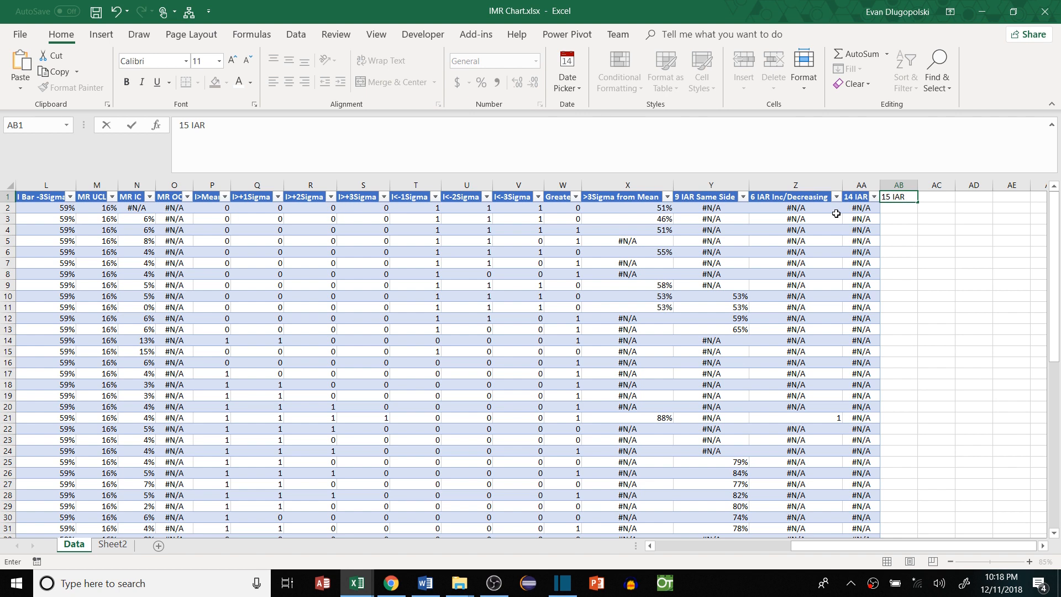
Finish the '15 IAR <1Sigma' header, paste the 9 IAR formula into AB2, changing OR to AND and 9 to 15
{"action": "type", "text": "<1Sigma"}
{"action": "key", "text": "Return"}
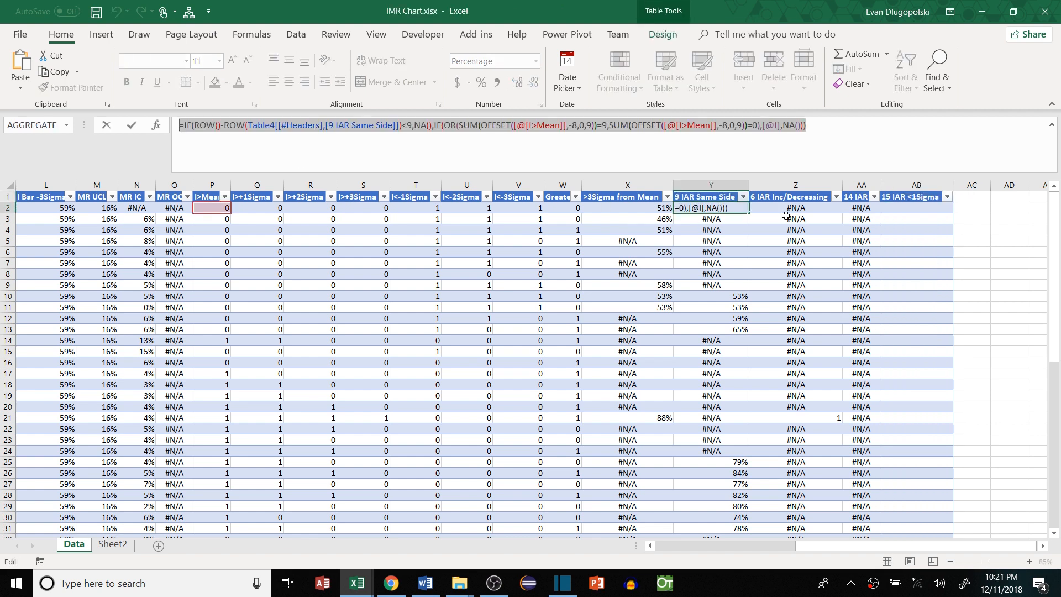
{"action": "key", "text": "ctrl+v"}
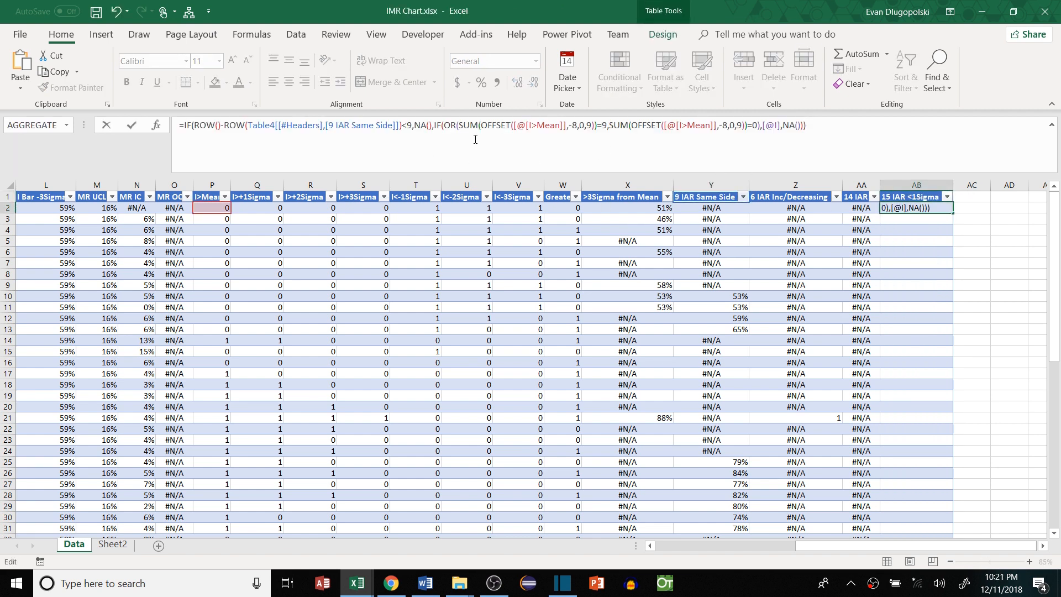
{"action": "double_click", "coordinate": [452, 123]}
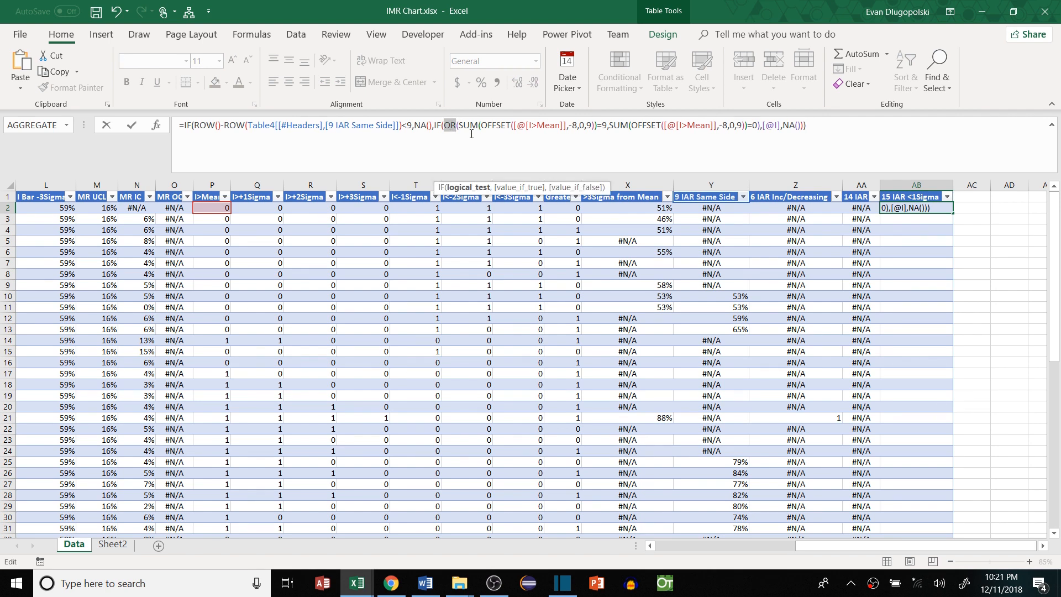
{"action": "type", "text": "AND"}
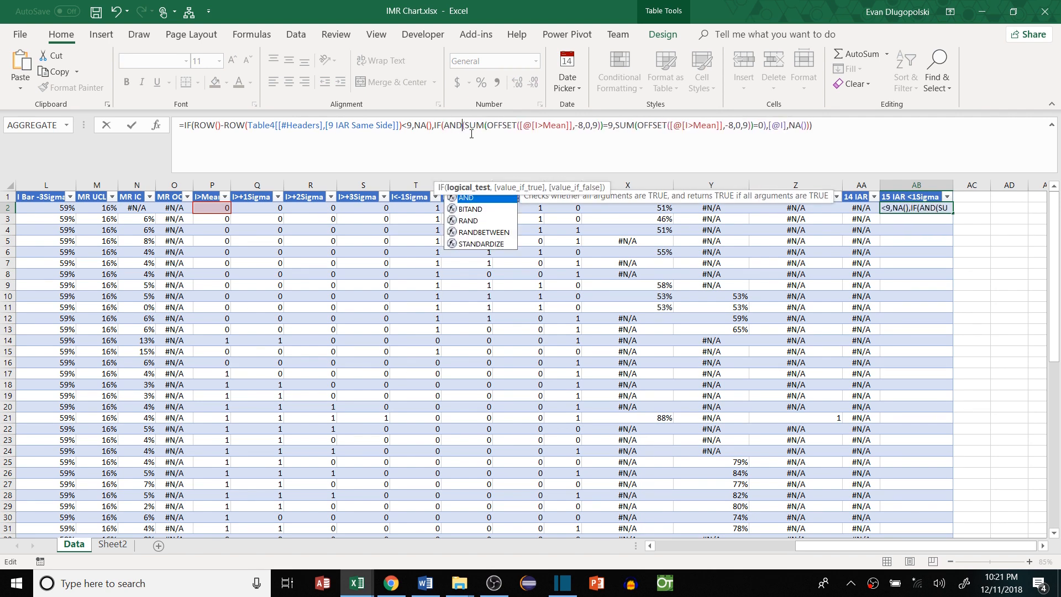
{"action": "left_click", "coordinate": [413, 128]}
{"action": "key", "text": "BackSpace"}
{"action": "type", "text": "15"}
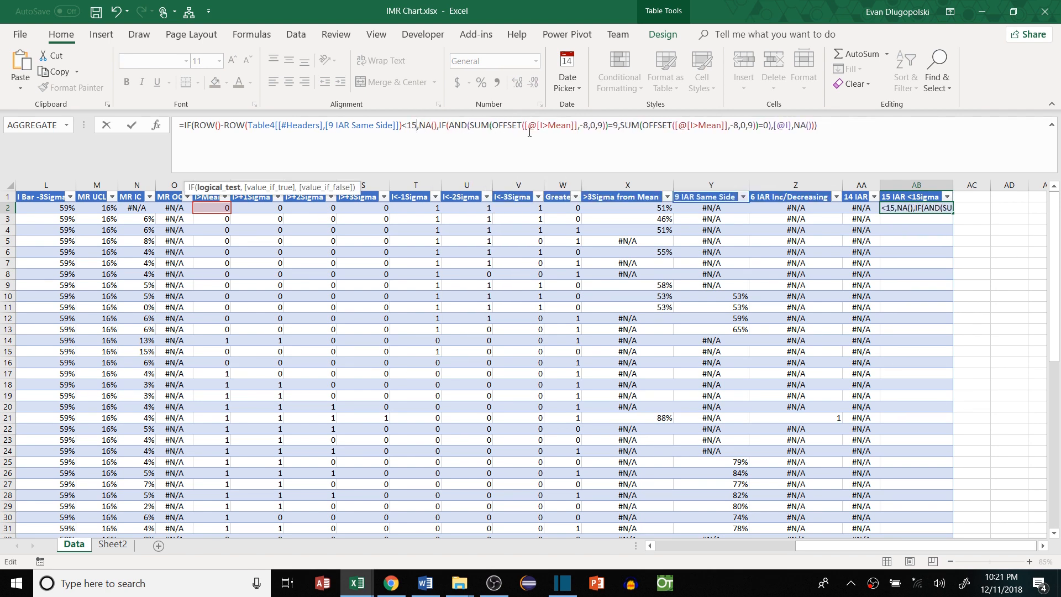
Change both row offsets in the formula from -8 to -14 and widths from 9 to 15
{"action": "left_click", "coordinate": [589, 127]}
{"action": "key", "text": "BackSpace"}
{"action": "type", "text": "14"}
{"action": "left_click", "coordinate": [610, 126]}
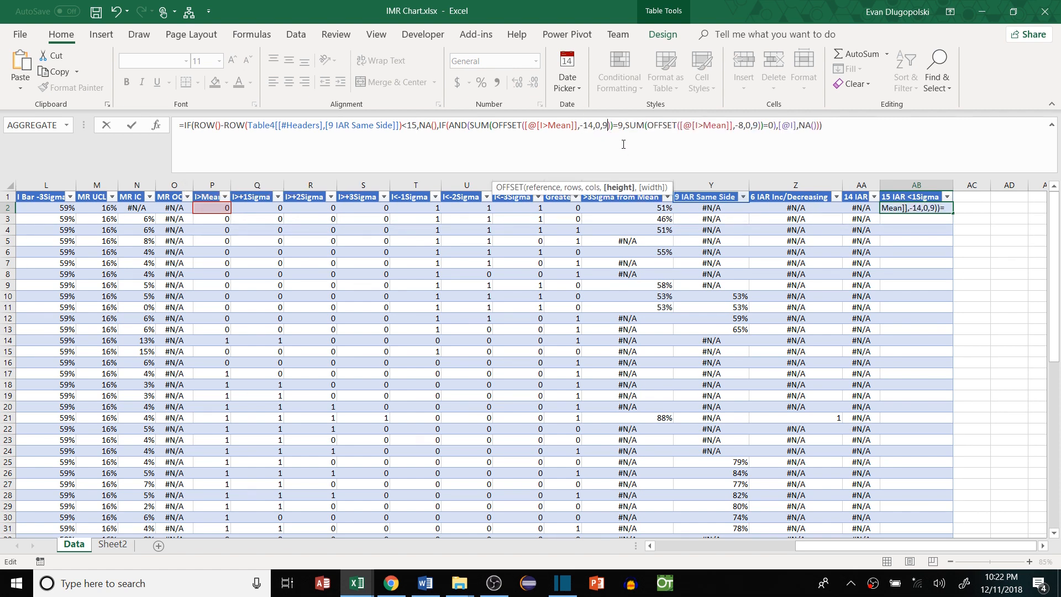
{"action": "key", "text": "BackSpace"}
{"action": "type", "text": "15"}
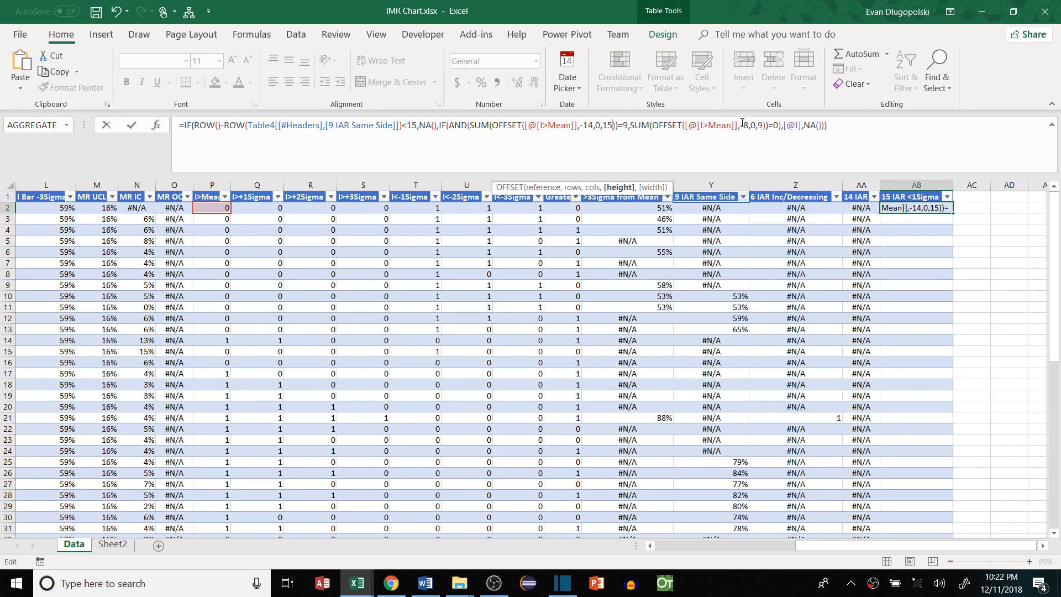
{"action": "left_click", "coordinate": [748, 126]}
{"action": "key", "text": "BackSpace"}
{"action": "type", "text": "14"}
{"action": "left_click", "coordinate": [768, 135]}
{"action": "key", "text": "BackSpace"}
{"action": "type", "text": "15"}
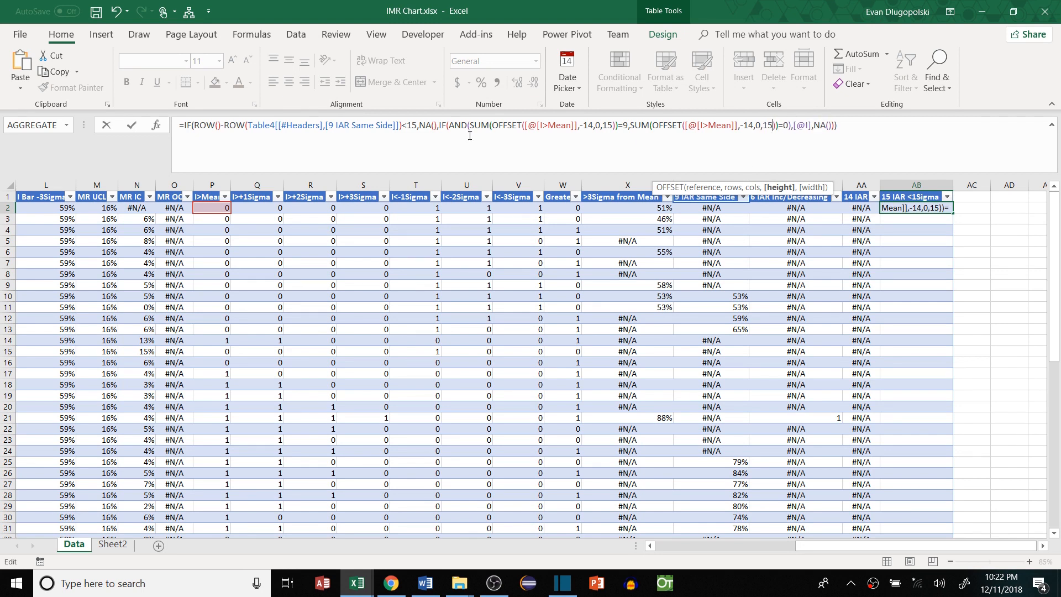
Point the tests at the I>+1Sigma and I<-1Sigma columns, require a count of 0, and close the formula
{"action": "double_click", "coordinate": [553, 125]}
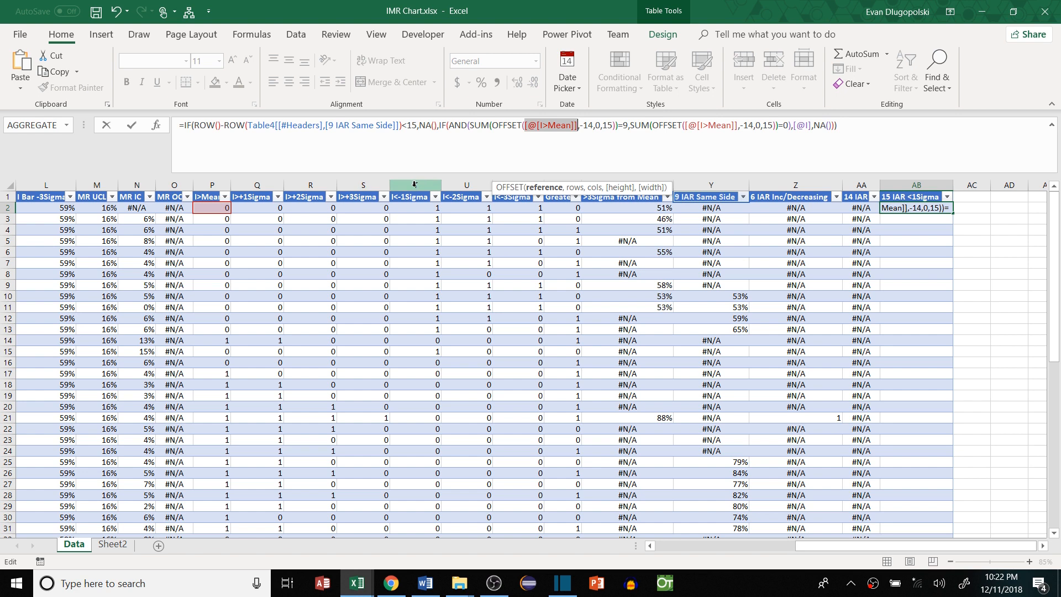
{"action": "left_click", "coordinate": [257, 210]}
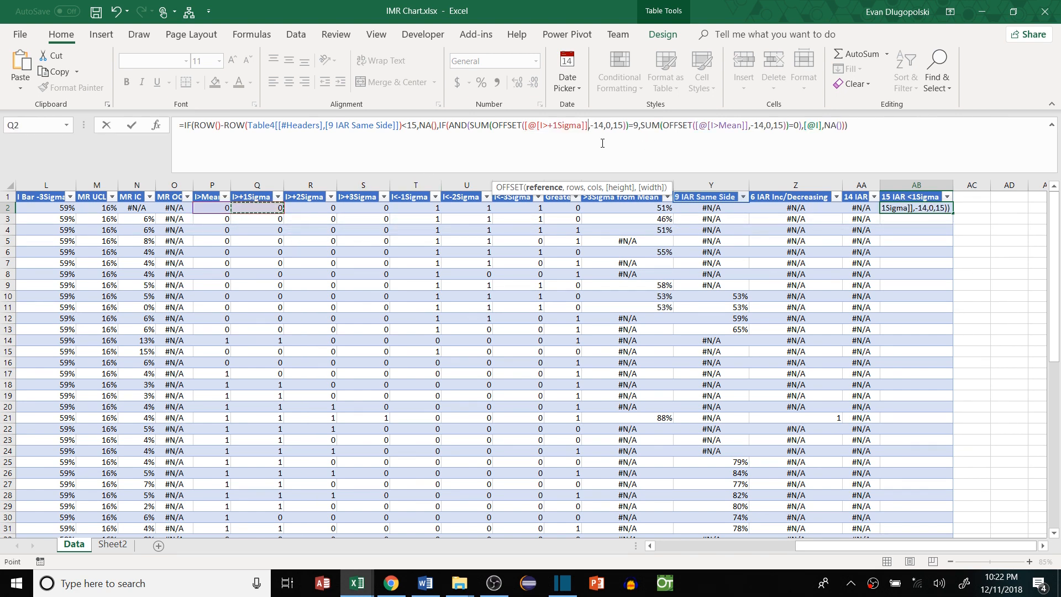
{"action": "left_click", "coordinate": [635, 125]}
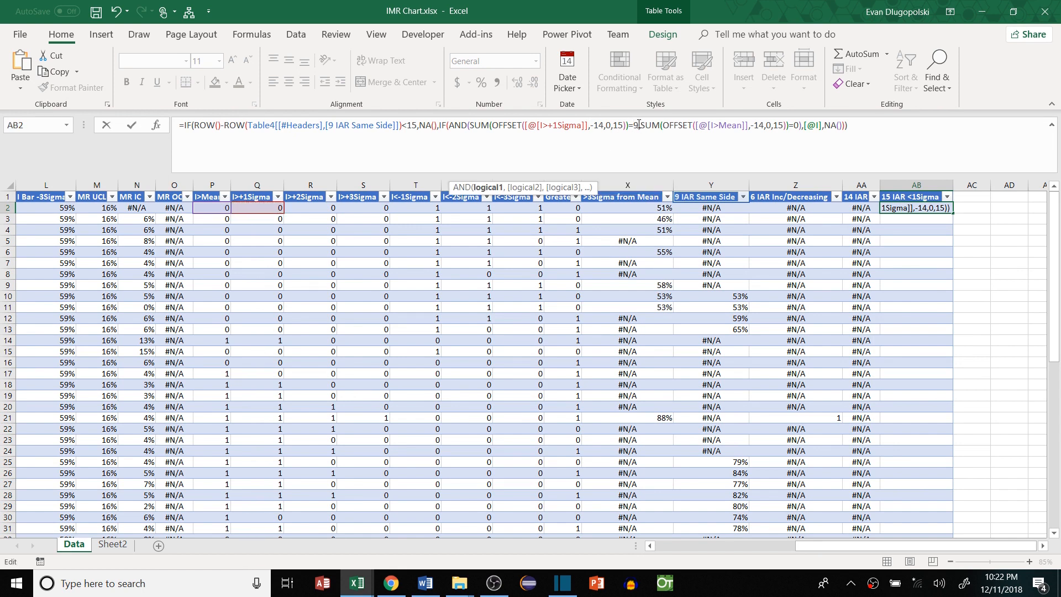
{"action": "key", "text": "BackSpace"}
{"action": "type", "text": "0"}
{"action": "double_click", "coordinate": [744, 125]}
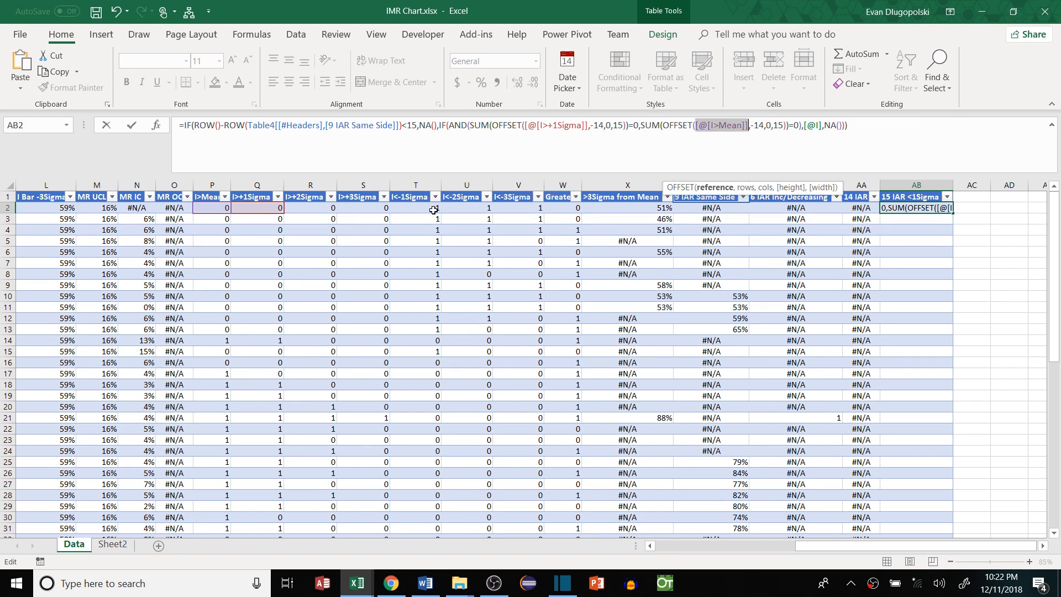
{"action": "left_click", "coordinate": [433, 210]}
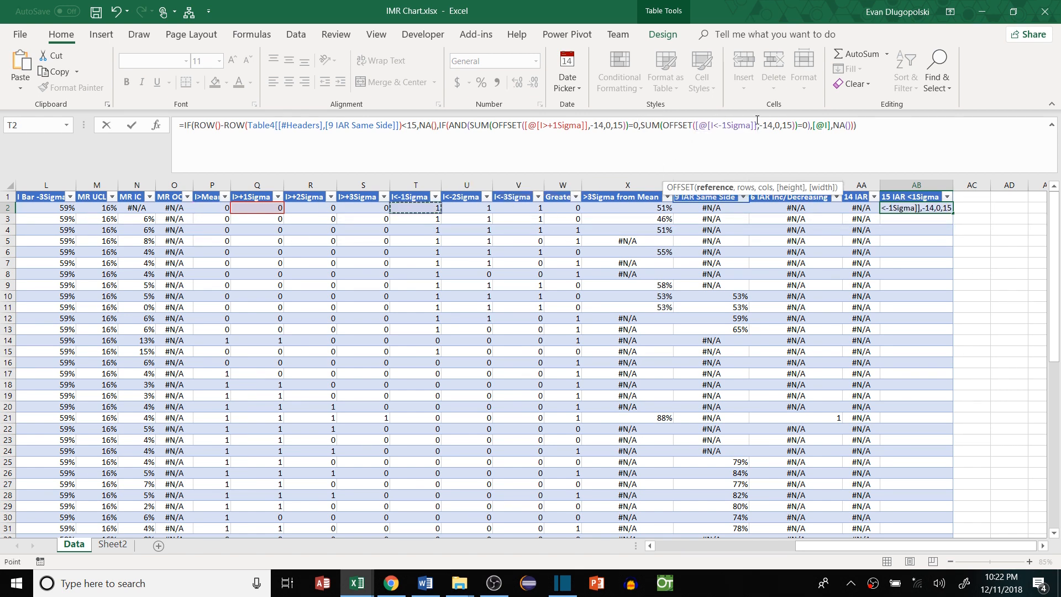
{"action": "left_click", "coordinate": [807, 125]}
{"action": "type", "text": ")"}
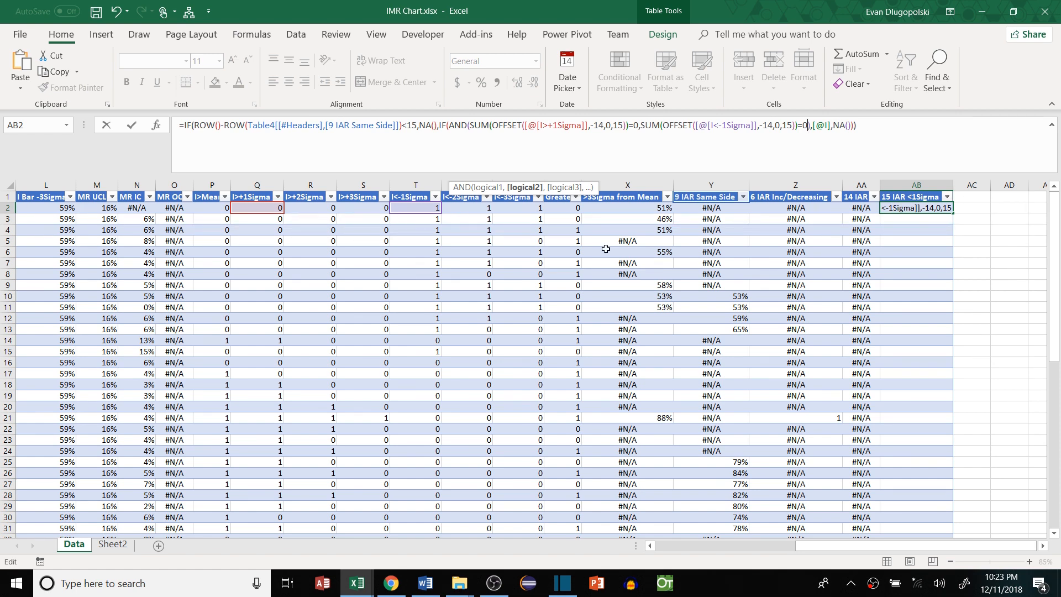
Commit the 15 IAR <1Sigma formula so it fills all of column AB, then review the results
{"action": "key", "text": "Return"}
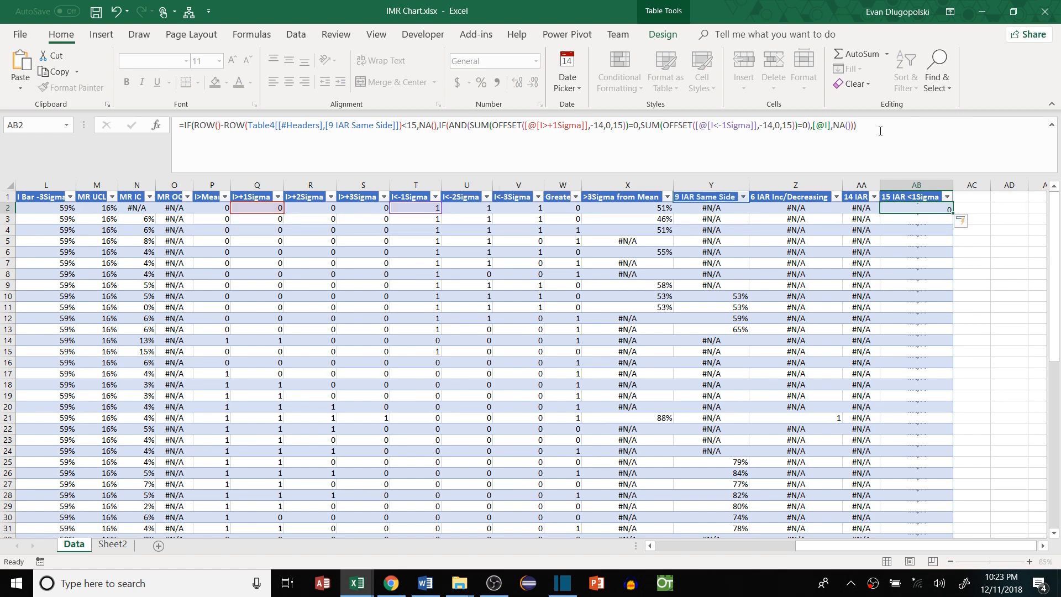
{"action": "left_click", "coordinate": [916, 274]}
{"action": "scroll", "coordinate": [916, 272], "scroll_direction": "down", "scroll_amount": 9}
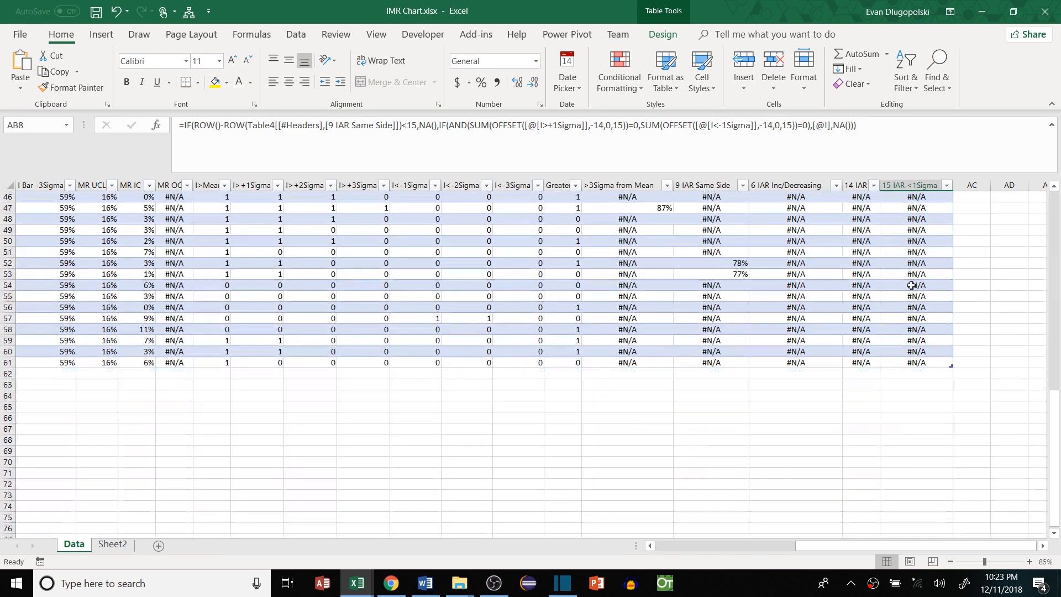
{"action": "scroll", "coordinate": [912, 271], "scroll_direction": "up", "scroll_amount": 9}
{"action": "scroll", "coordinate": [826, 283], "scroll_direction": "right", "scroll_amount": 2}
Insert two new table columns before the 15 IAR <1Sigma column
{"action": "left_click_drag", "start_coordinate": [815, 185], "coordinate": [885, 185]}
{"action": "right_click", "coordinate": [885, 185]}
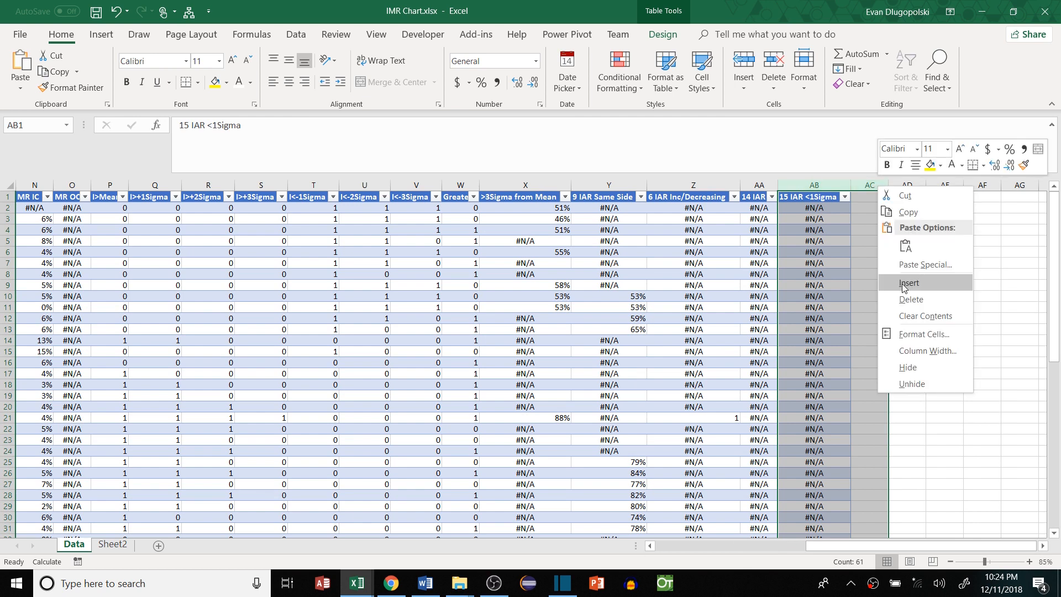
{"action": "left_click", "coordinate": [901, 285]}
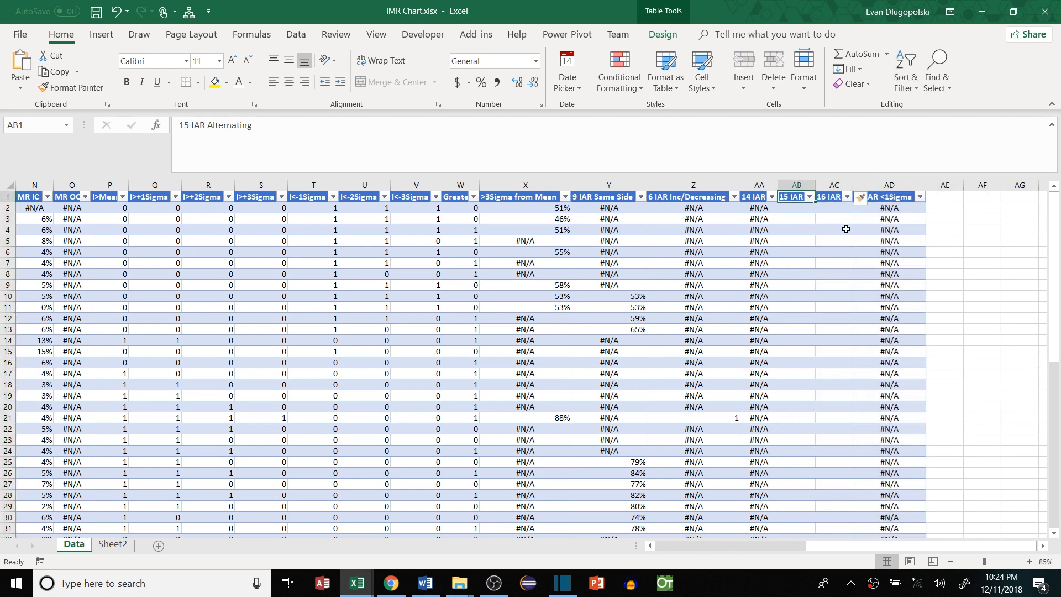
Head the new columns '2/3 > 2Sigma' and '4/5 > 1 Sigma'
{"action": "type", "text": "2/"}
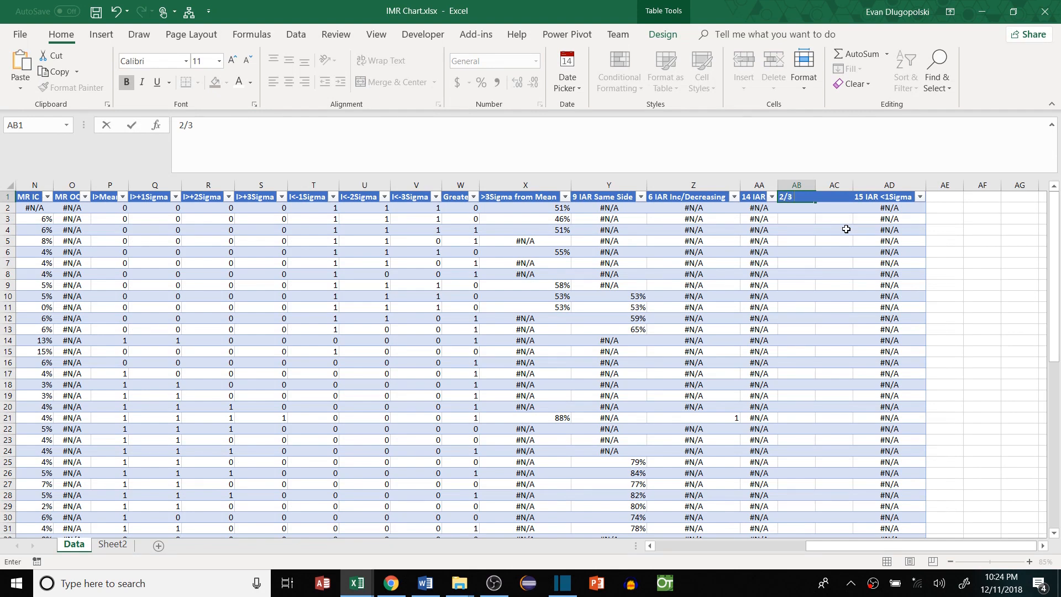
{"action": "type", "text": "3 > 2Sigma"}
{"action": "key", "text": "Tab"}
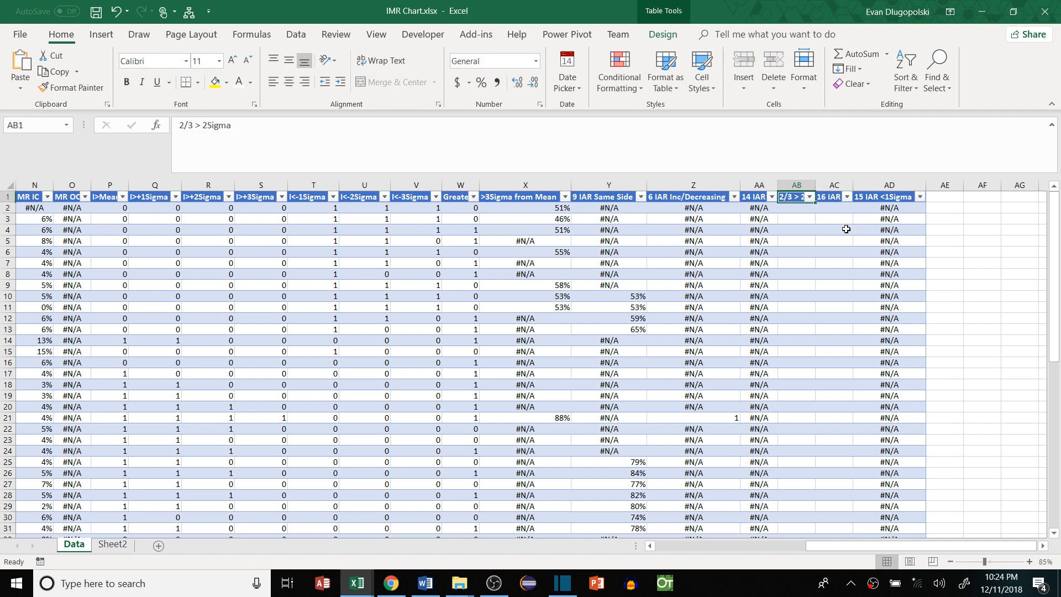
{"action": "type", "text": "4/5"}
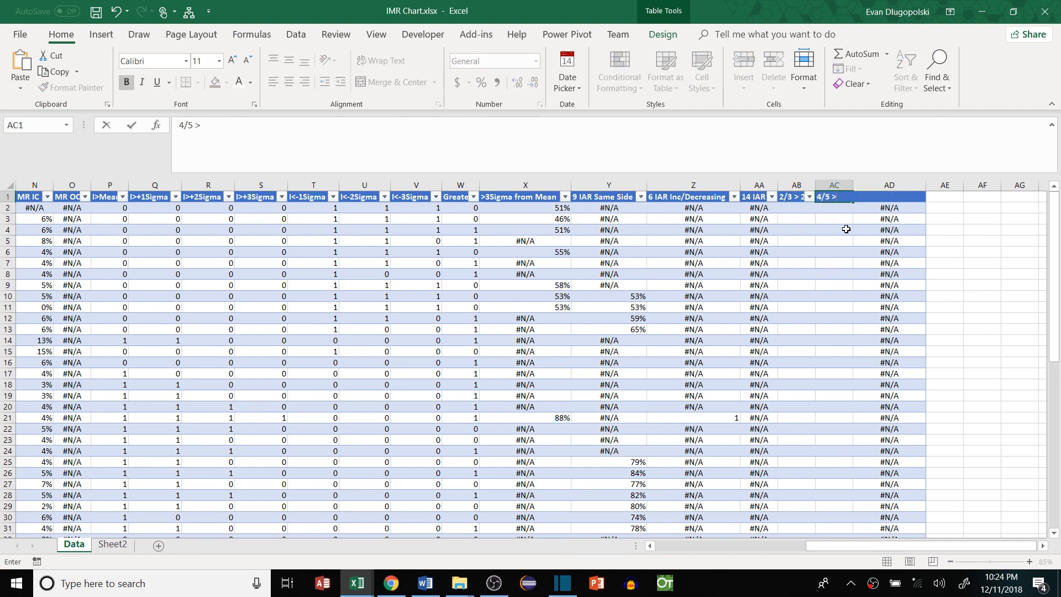
{"action": "type", "text": " > 1 Sigma"}
Confirm the 4/5 header, paste the rule formula into AB2, and change its row threshold from 9 to 3
{"action": "key", "text": "Return"}
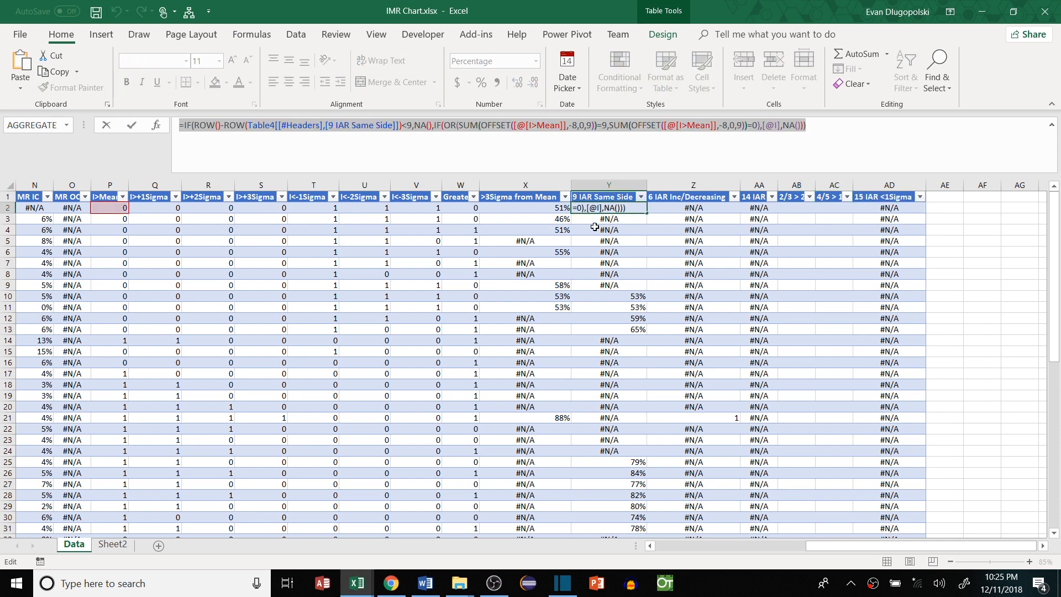
{"action": "key", "text": "Escape"}
{"action": "left_click", "coordinate": [802, 214]}
{"action": "left_click", "coordinate": [789, 207]}
{"action": "left_click", "coordinate": [548, 155]}
{"action": "key", "text": "ctrl+v"}
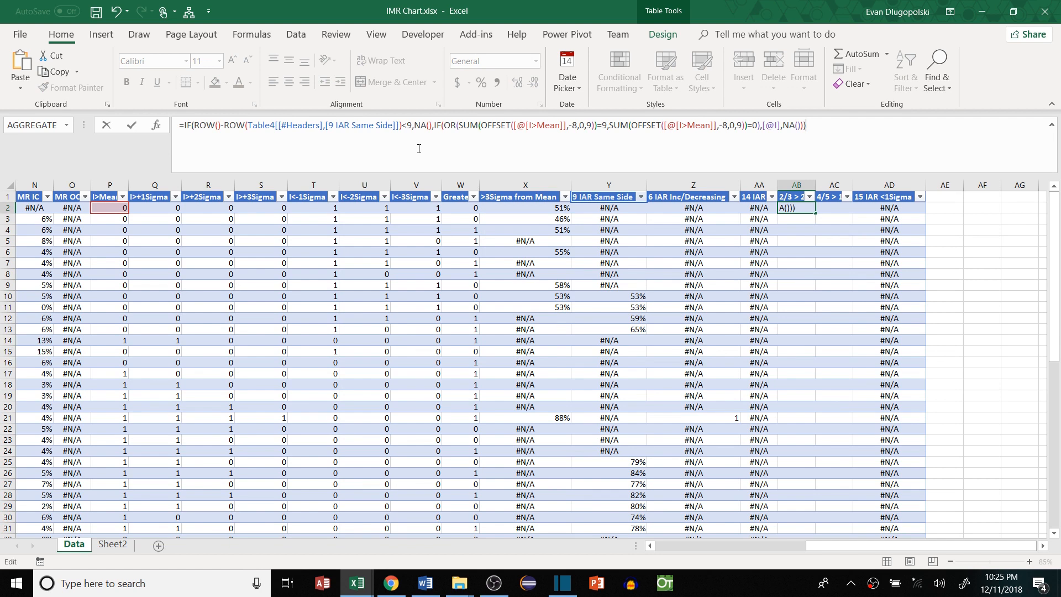
{"action": "left_click", "coordinate": [412, 123]}
{"action": "key", "text": "BackSpace"}
{"action": "type", "text": "3"}
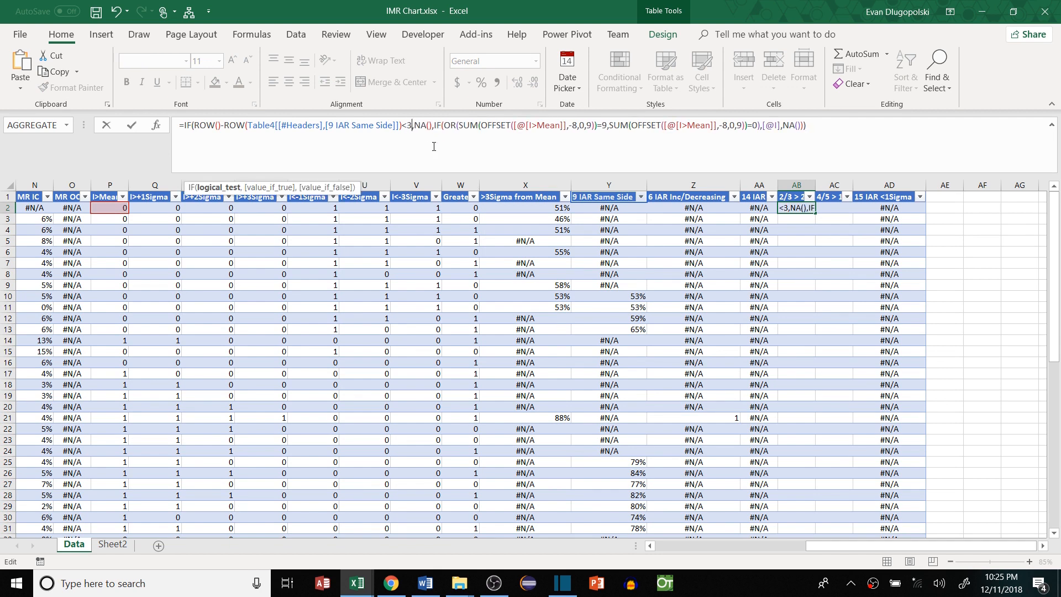
Point both references at I>+2Sigma, set the first OFFSET row offset to -2, and require >=2
{"action": "double_click", "coordinate": [541, 124]}
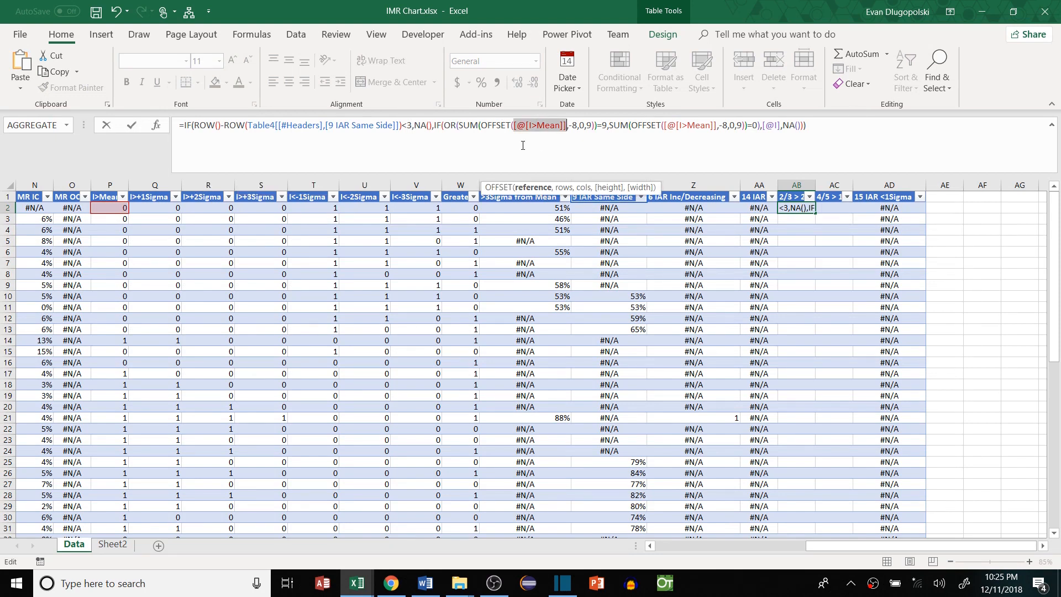
{"action": "left_click", "coordinate": [209, 207]}
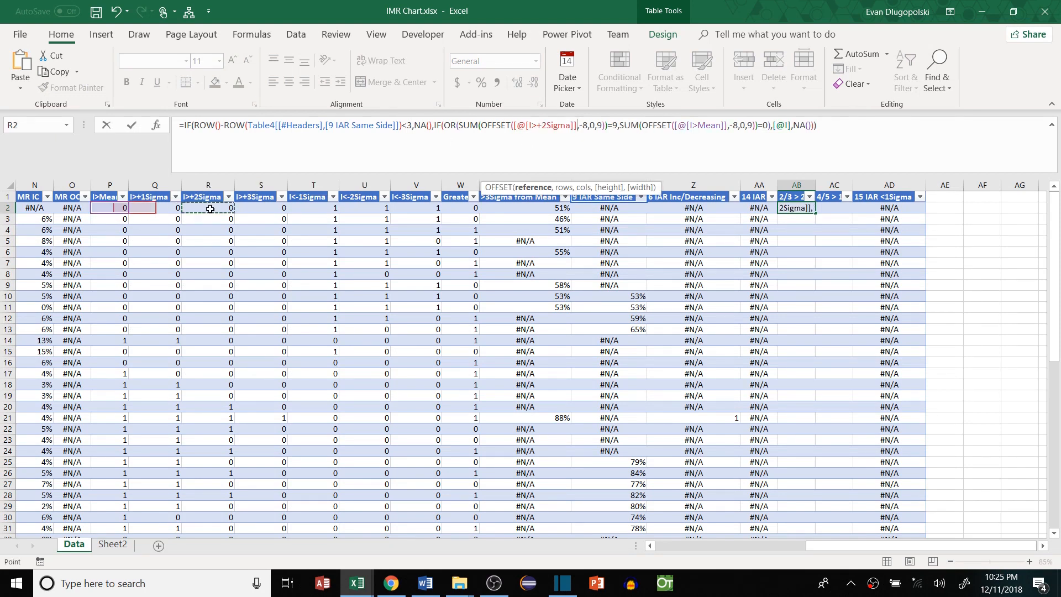
{"action": "double_click", "coordinate": [700, 125]}
{"action": "left_click", "coordinate": [209, 207]}
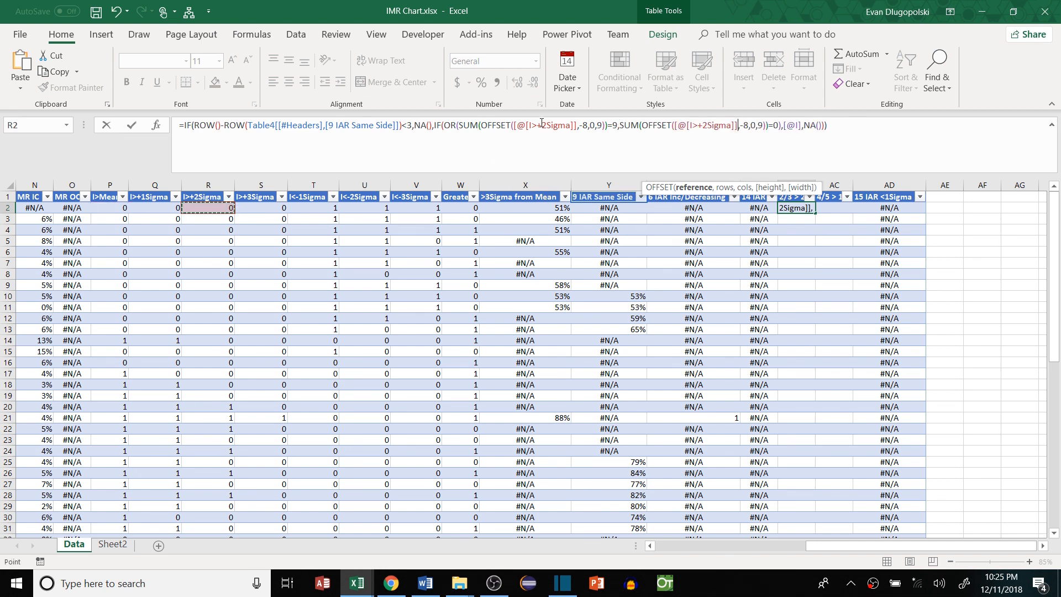
{"action": "left_click", "coordinate": [593, 127]}
{"action": "key", "text": "BackSpace"}
{"action": "type", "text": "2"}
{"action": "key", "text": "Right"}
{"action": "key", "text": "Right"}
{"action": "key", "text": "Right"}
{"action": "key", "text": "Right"}
{"action": "key", "text": "Right"}
{"action": "key", "text": "Right"}
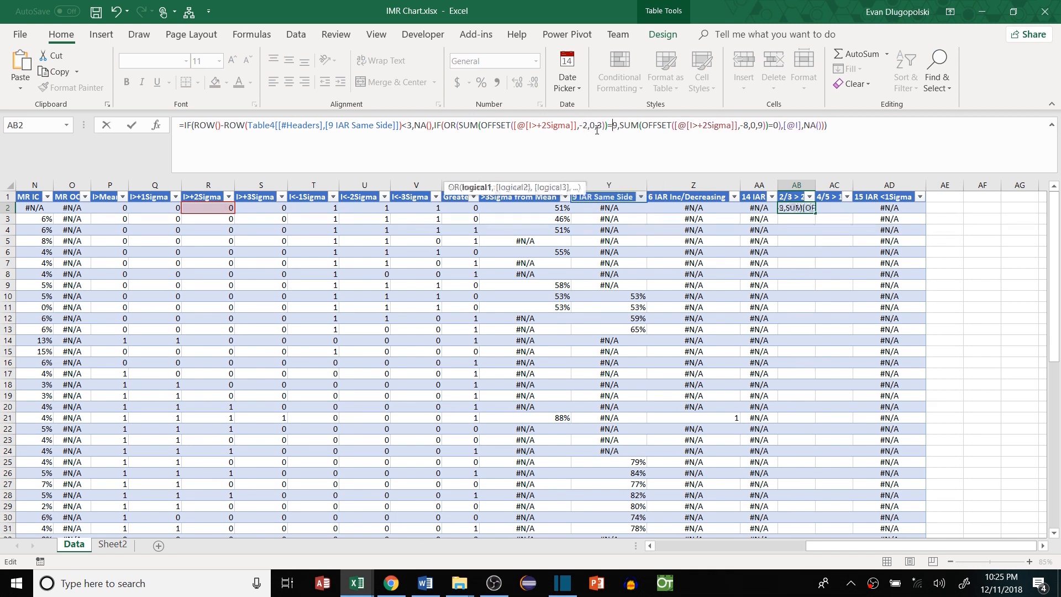
{"action": "key", "text": "BackSpace"}
{"action": "key", "text": "BackSpace"}
{"action": "type", "text": ">"}
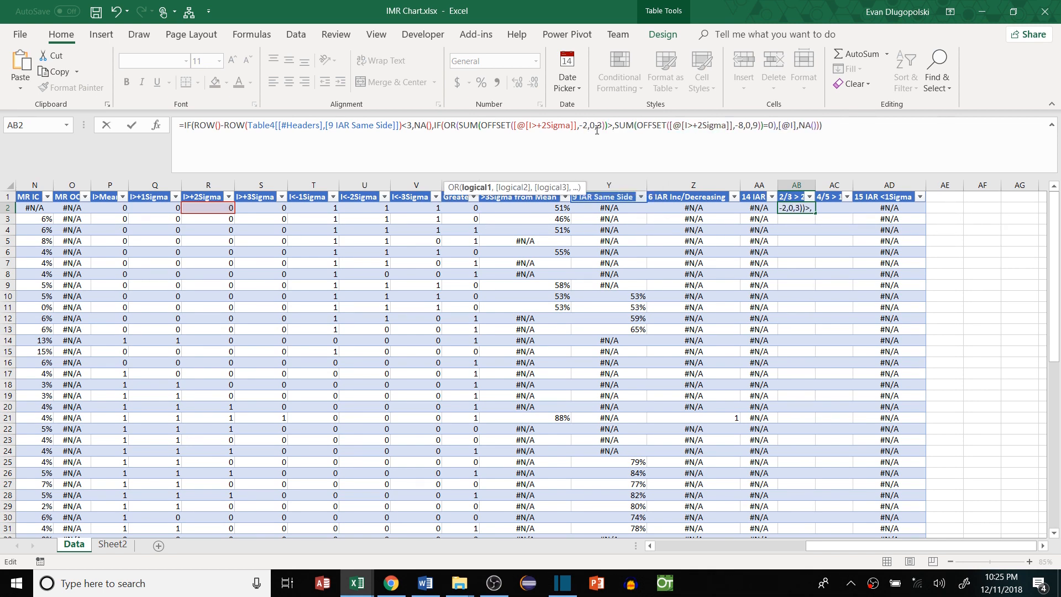
{"action": "type", "text": "2"}
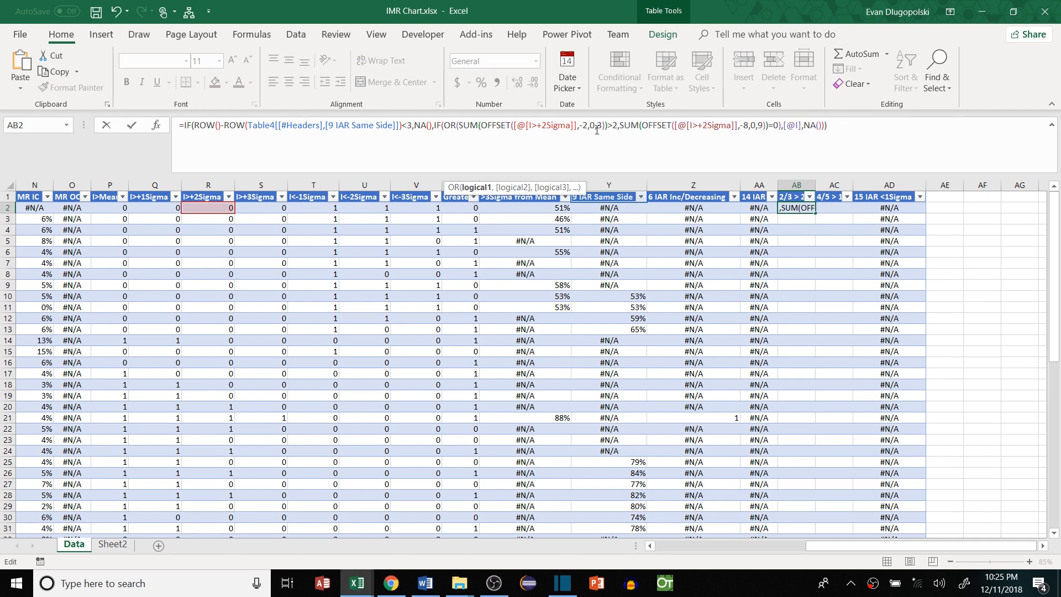
{"action": "key", "text": "Left"}
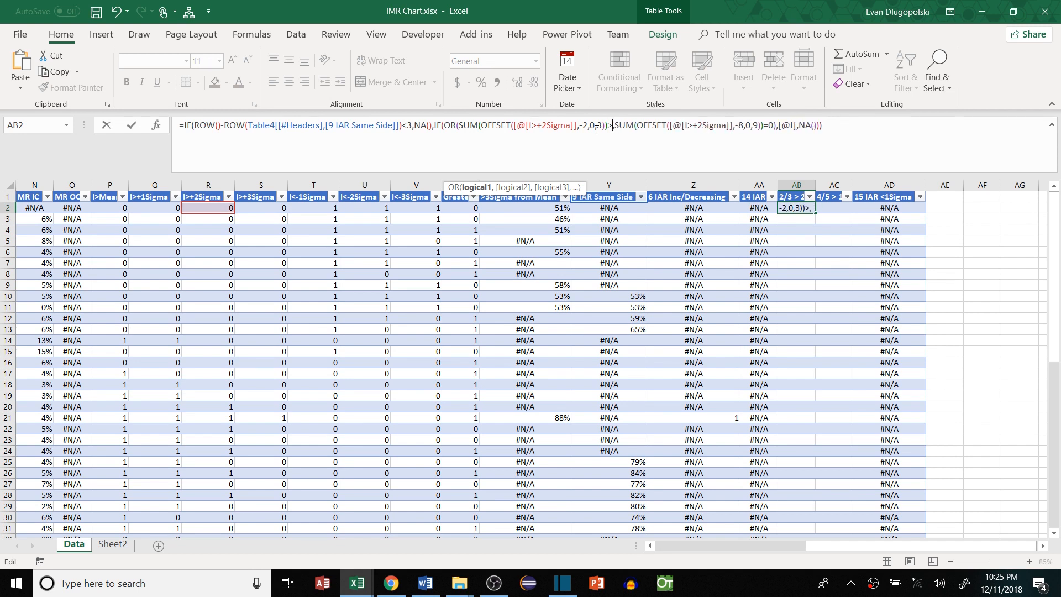
{"action": "type", "text": "="}
{"action": "key", "text": "Right"}
Set the second OFFSET to -2,0,3 with a >=2 test and commit the formula down the column
{"action": "left_click", "coordinate": [755, 124]}
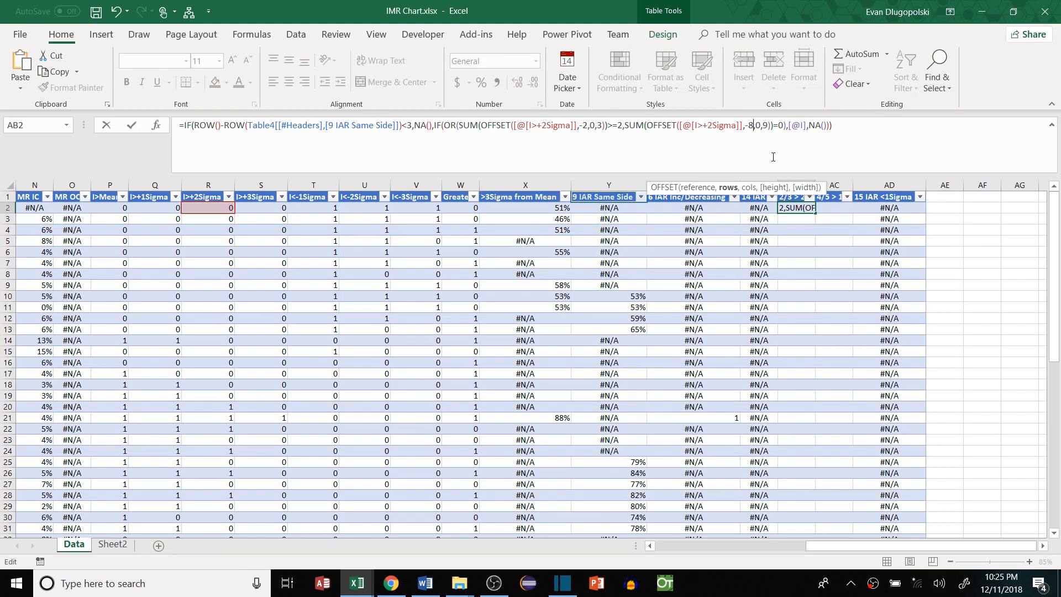
{"action": "key", "text": "BackSpace"}
{"action": "type", "text": "2"}
{"action": "key", "text": "Right"}
{"action": "key", "text": "Right"}
{"action": "key", "text": "Right"}
{"action": "key", "text": "Delete"}
{"action": "type", "text": "3"}
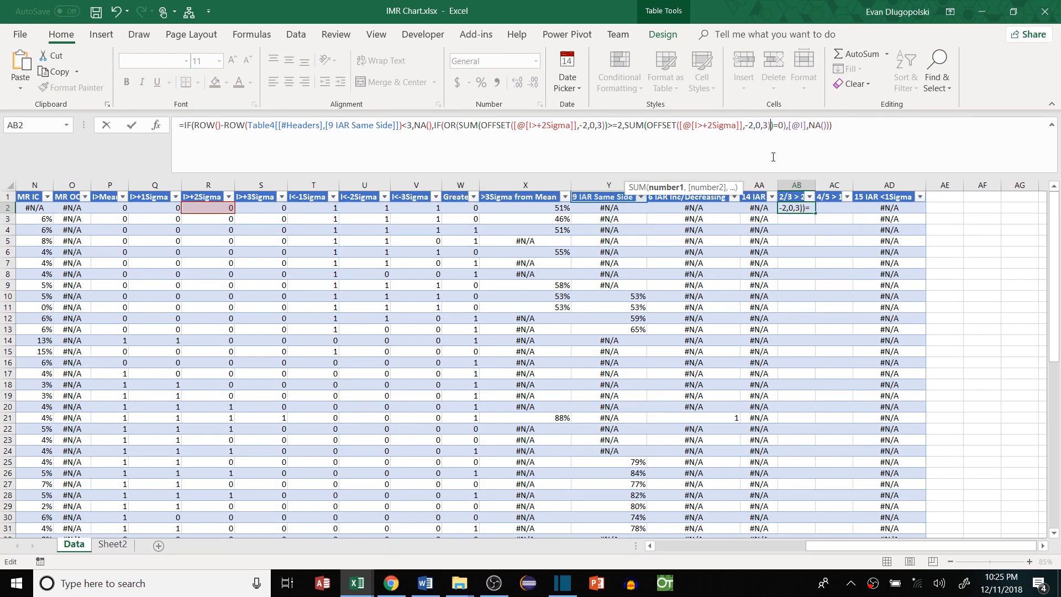
{"action": "key", "text": "Right"}
{"action": "key", "text": "Right"}
{"action": "key", "text": "Right"}
{"action": "key", "text": "Delete"}
{"action": "key", "text": "Left"}
{"action": "type", "text": ">"}
{"action": "key", "text": "Right"}
{"action": "type", "text": "2"}
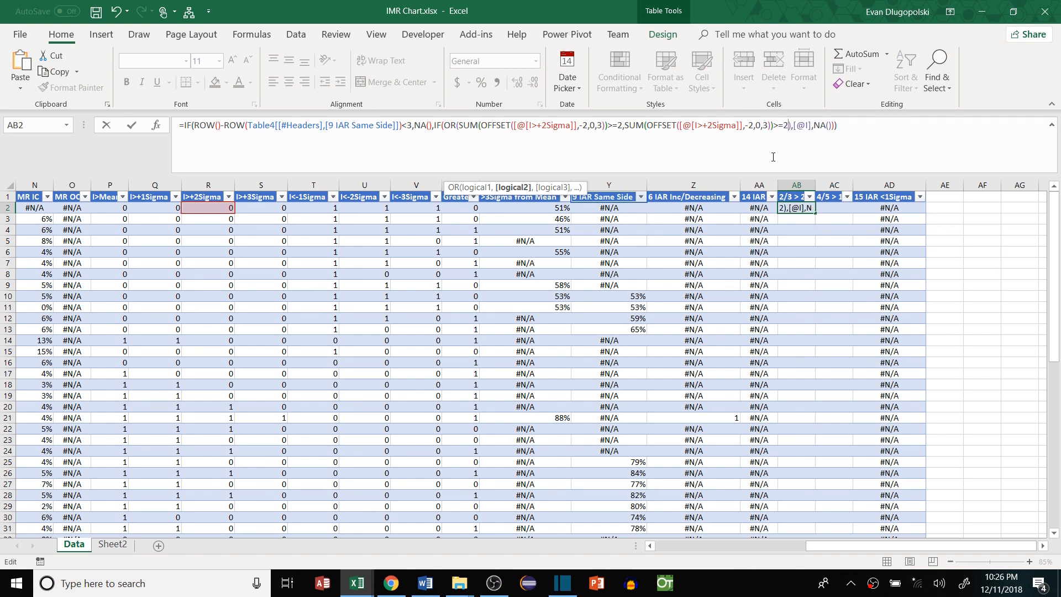
{"action": "key", "text": "Return"}
Correct the second OFFSET's reference to the I<-2Sigma column and recommit the 2/3 formula
{"action": "left_click", "coordinate": [806, 296]}
{"action": "scroll", "coordinate": [810, 301], "scroll_direction": "down", "scroll_amount": 5}
{"action": "scroll", "coordinate": [809, 301], "scroll_direction": "up", "scroll_amount": 5}
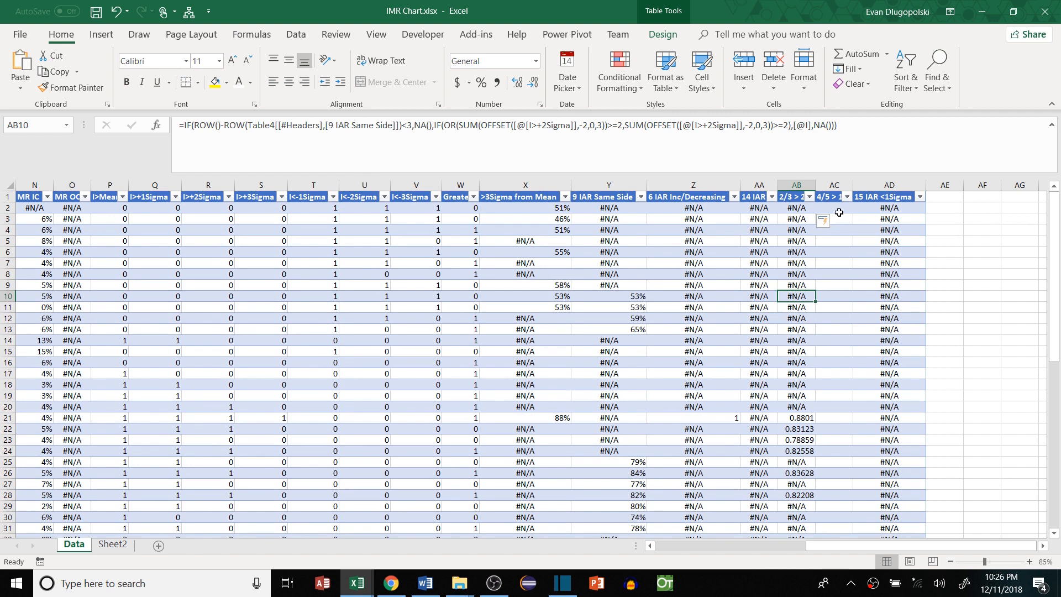
{"action": "left_click", "coordinate": [797, 208]}
{"action": "left_click", "coordinate": [705, 165]}
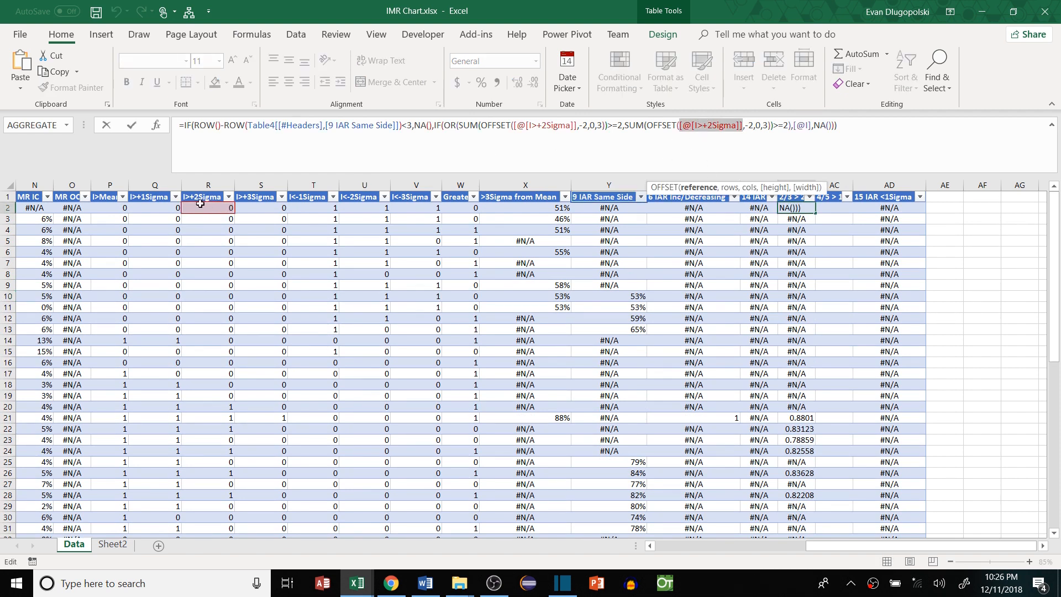
{"action": "left_click", "coordinate": [363, 208]}
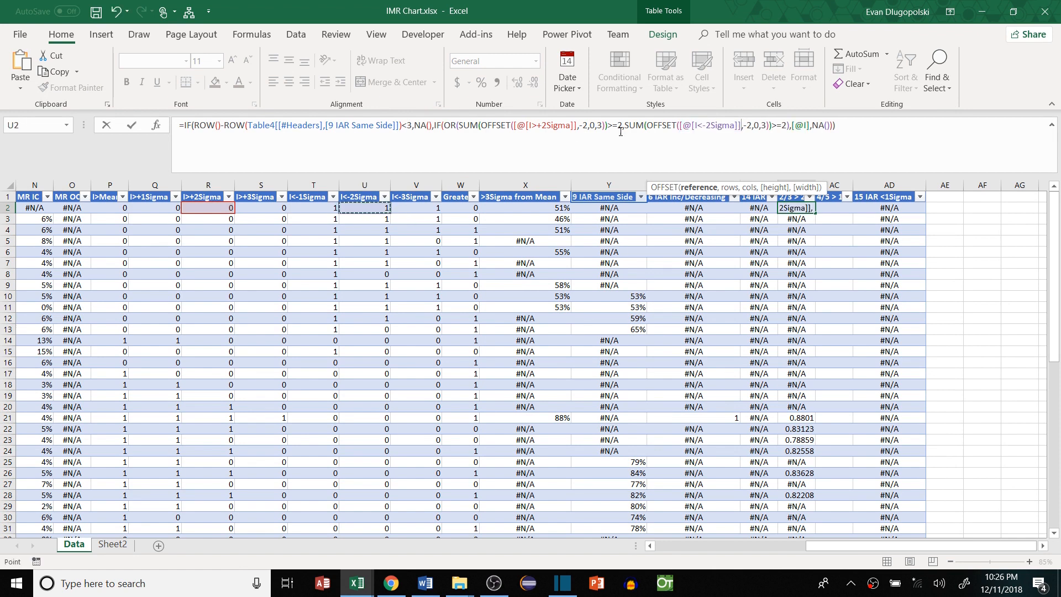
{"action": "key", "text": "Return"}
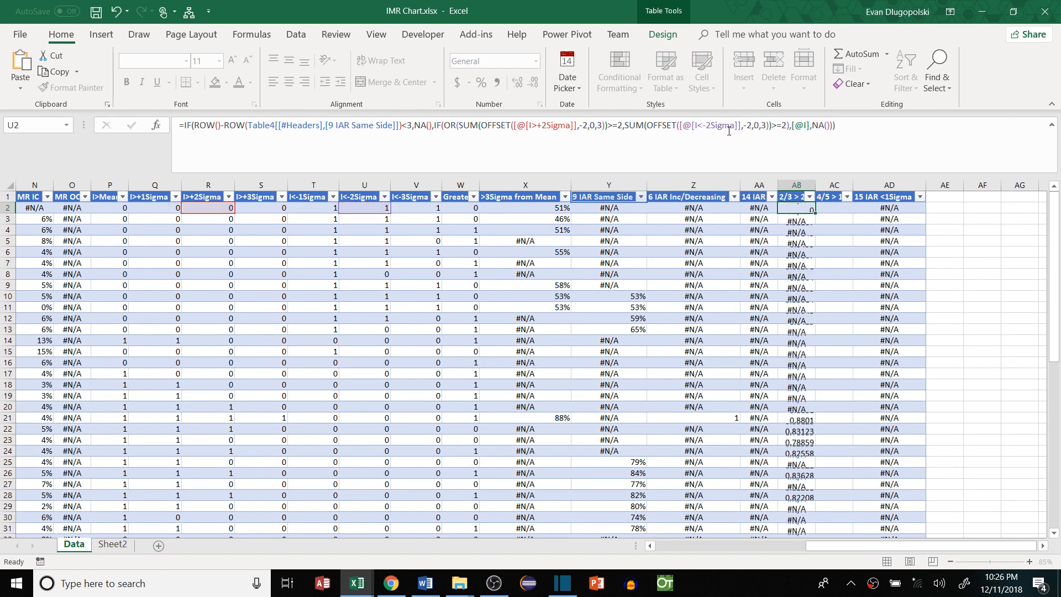
Compare the Sheet2 charts against the flagged values in column AB
{"action": "left_click", "coordinate": [113, 545]}
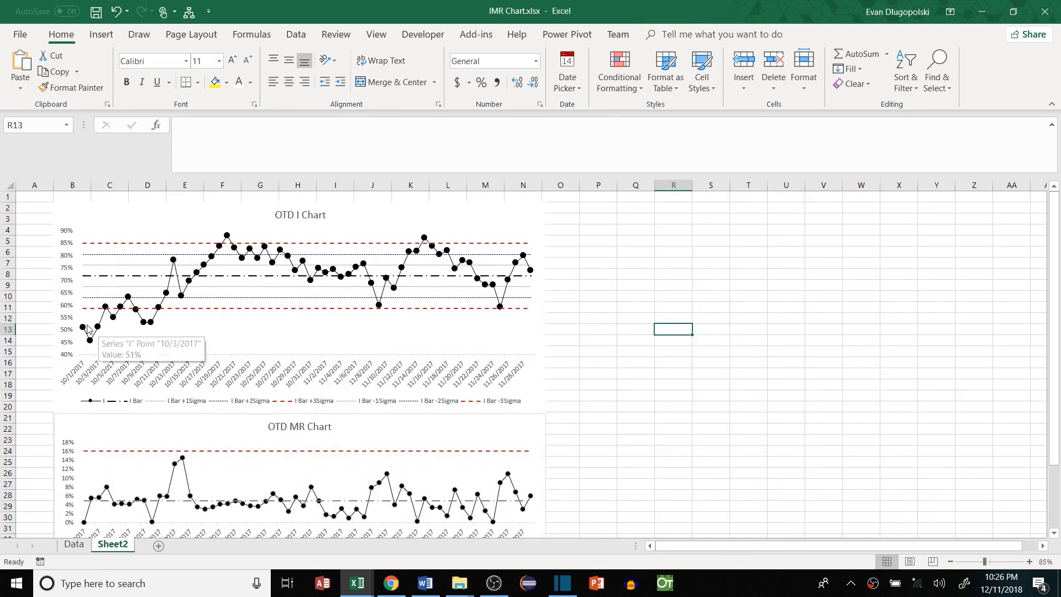
{"action": "left_click", "coordinate": [74, 545]}
{"action": "left_click_drag", "start_coordinate": [796, 230], "coordinate": [806, 312]}
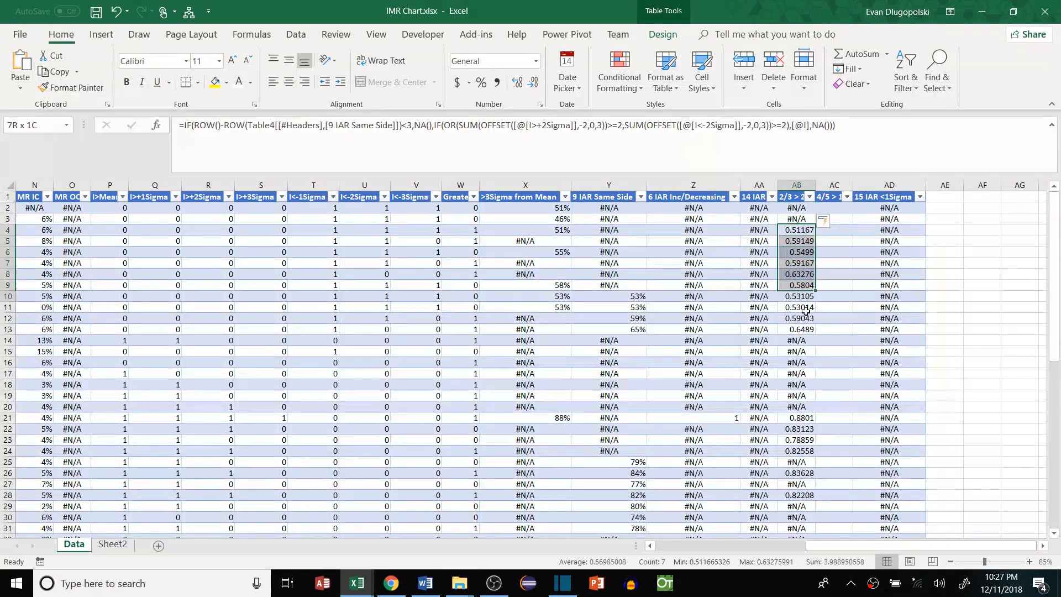
{"action": "left_click", "coordinate": [113, 545]}
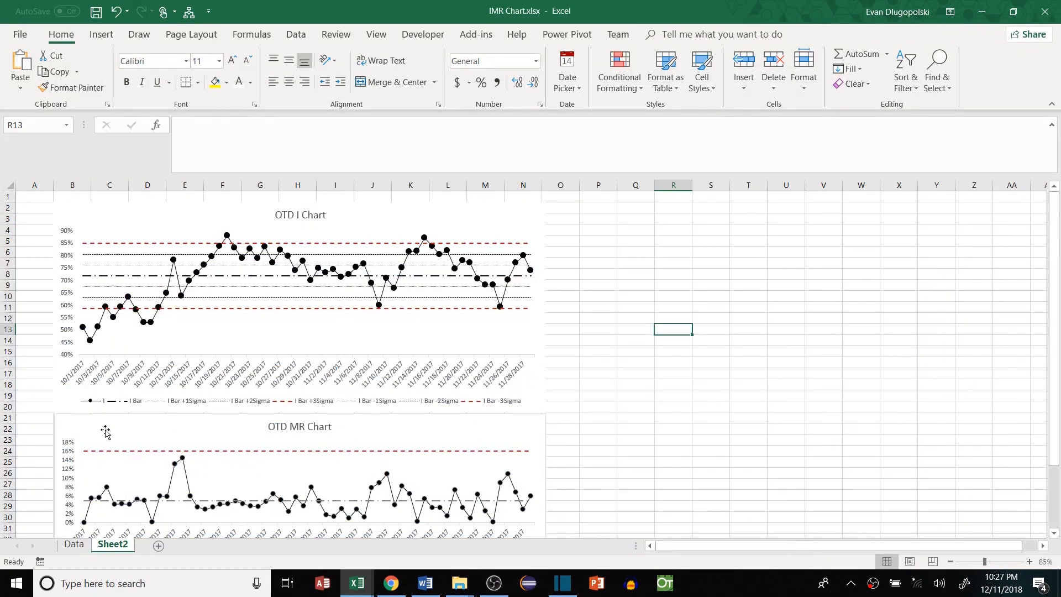
{"action": "left_click", "coordinate": [74, 545]}
Copy the 2/3 rule formula from AB2 into AC2
{"action": "double_click", "coordinate": [796, 209]}
{"action": "key", "text": "shift+Home"}
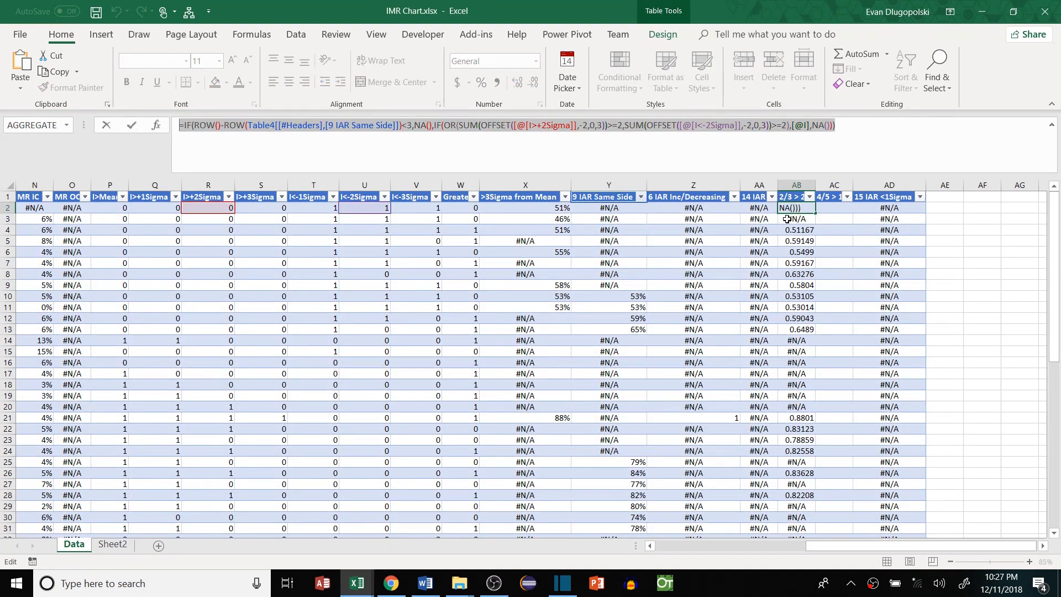
{"action": "key", "text": "ctrl+c"}
{"action": "key", "text": "Escape"}
{"action": "double_click", "coordinate": [829, 208]}
{"action": "key", "text": "ctrl+v"}
Change the row threshold to 5, the first OFFSET row offset to -4, and the first count to 4
{"action": "left_click", "coordinate": [416, 125]}
{"action": "key", "text": "Left"}
{"action": "key", "text": "BackSpace"}
{"action": "type", "text": "5"}
{"action": "key", "text": "Right"}
{"action": "key", "text": "Right"}
{"action": "key", "text": "Right"}
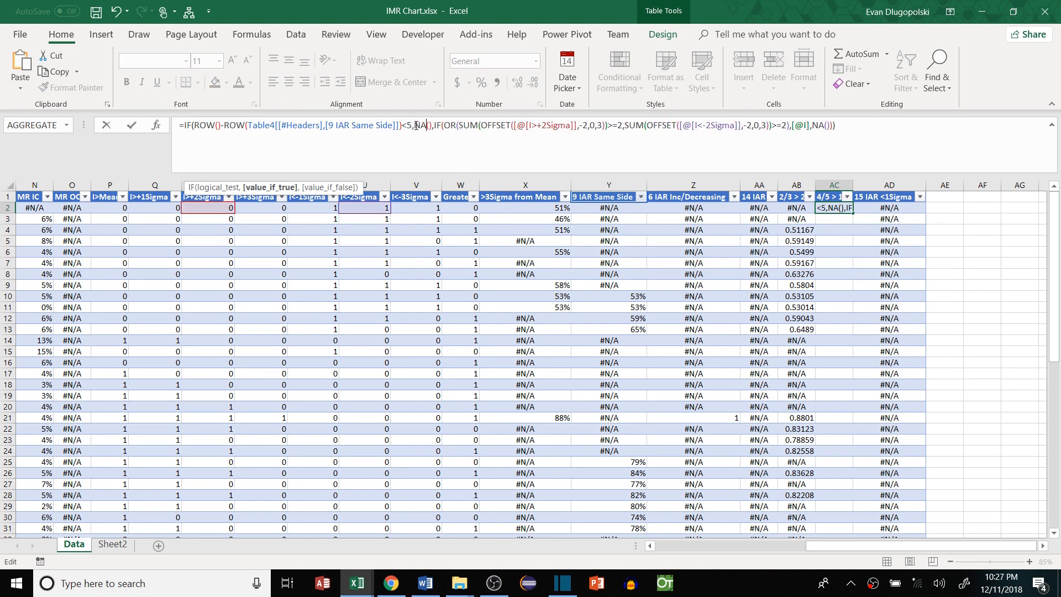
{"action": "key", "text": "Right"}
{"action": "key", "text": "Right"}
{"action": "key", "text": "Right"}
{"action": "key", "text": "Right"}
{"action": "key", "text": "Right"}
{"action": "key", "text": "Right"}
{"action": "key", "text": "Right"}
{"action": "key", "text": "Right"}
{"action": "key", "text": "Right"}
{"action": "key", "text": "Right"}
{"action": "key", "text": "Right"}
{"action": "key", "text": "Right"}
{"action": "key", "text": "Right"}
{"action": "key", "text": "Right"}
{"action": "key", "text": "Right"}
{"action": "key", "text": "Right"}
{"action": "key", "text": "Right"}
{"action": "key", "text": "Right"}
{"action": "key", "text": "Right"}
{"action": "key", "text": "Right"}
{"action": "key", "text": "Delete"}
{"action": "type", "text": "4"}
{"action": "key", "text": "Right"}
{"action": "key", "text": "Right"}
{"action": "key", "text": "Right"}
{"action": "key", "text": "Right"}
{"action": "key", "text": "Right"}
{"action": "key", "text": "Right"}
{"action": "key", "text": "Right"}
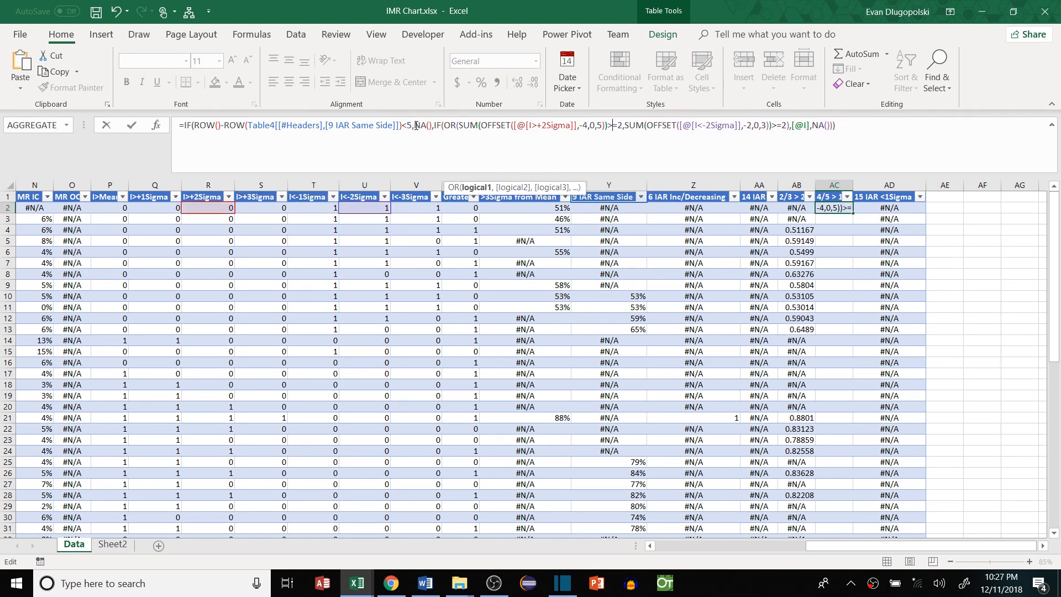
{"action": "key", "text": "Delete"}
{"action": "type", "text": "4"}
Set the second OFFSET to -4,0,5 with a count of 4 and commit the formula
{"action": "key", "text": "Right"}
{"action": "key", "text": "Right"}
{"action": "key", "text": "Right"}
{"action": "key", "text": "Right"}
{"action": "key", "text": "Right"}
{"action": "key", "text": "Right"}
{"action": "key", "text": "Right"}
{"action": "key", "text": "Right"}
{"action": "key", "text": "Right"}
{"action": "key", "text": "Right"}
{"action": "key", "text": "Right"}
{"action": "key", "text": "Right"}
{"action": "key", "text": "Right"}
{"action": "key", "text": "Right"}
{"action": "key", "text": "Right"}
{"action": "key", "text": "Right"}
{"action": "key", "text": "Right"}
{"action": "key", "text": "Right"}
{"action": "key", "text": "Right"}
{"action": "key", "text": "Right"}
{"action": "key", "text": "Right"}
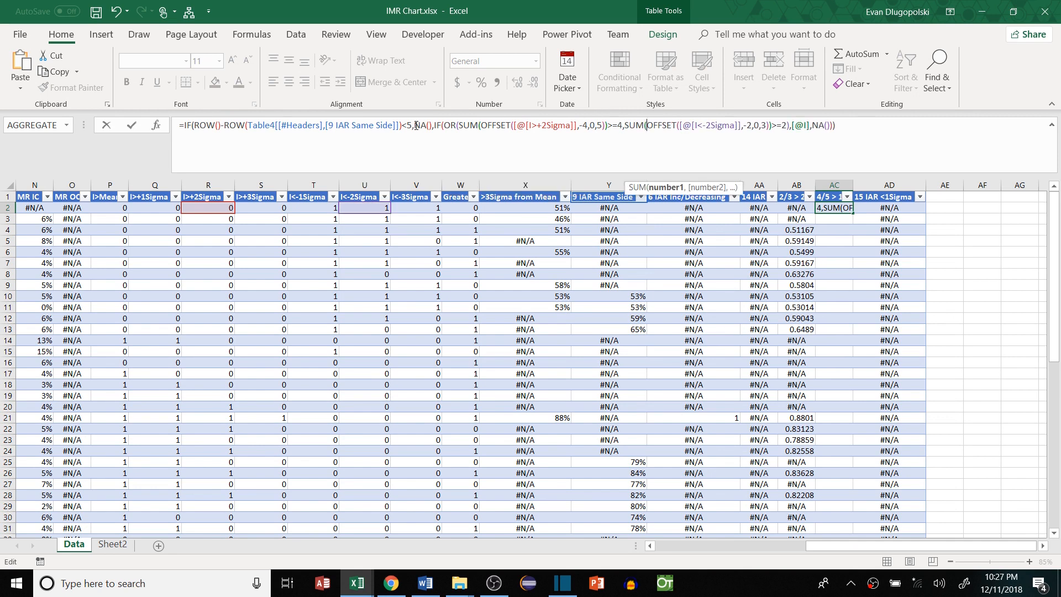
{"action": "key", "text": "Delete"}
{"action": "type", "text": "4"}
{"action": "key", "text": "Right"}
{"action": "key", "text": "Right"}
{"action": "key", "text": "Right"}
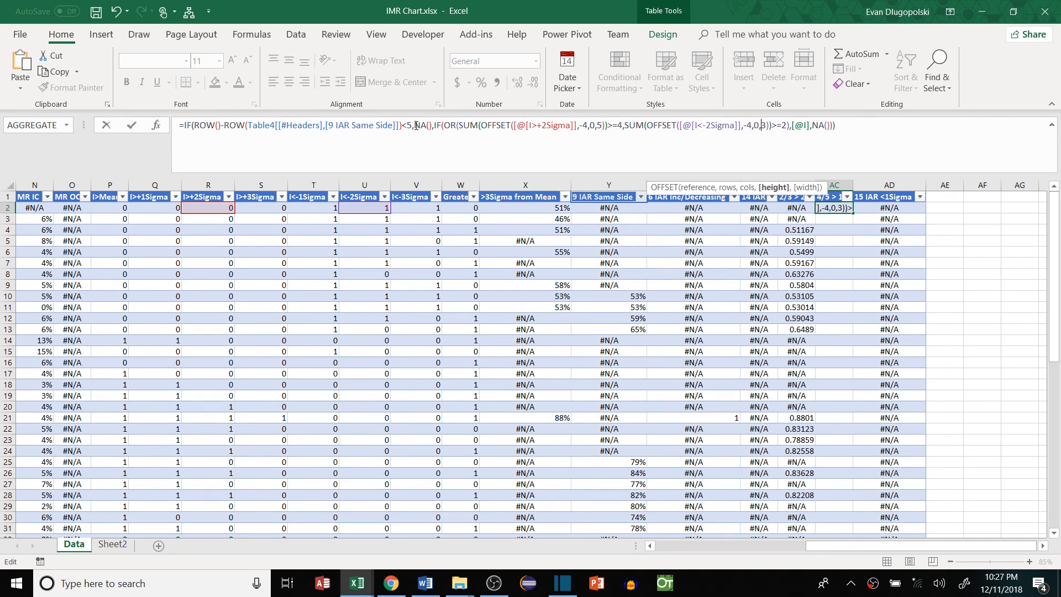
{"action": "key", "text": "BackSpace"}
{"action": "type", "text": "5"}
{"action": "key", "text": "Right"}
{"action": "key", "text": "Right"}
{"action": "key", "text": "Right"}
{"action": "key", "text": "Right"}
{"action": "key", "text": "Right"}
{"action": "key", "text": "BackSpace"}
{"action": "type", "text": "4"}
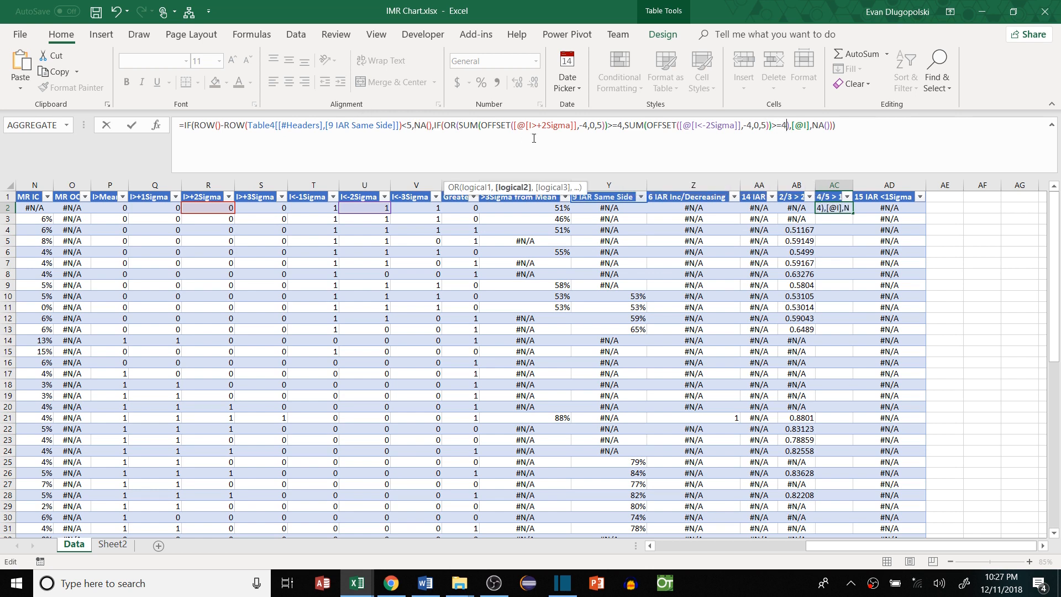
{"action": "key", "text": "ctrl+Return"}
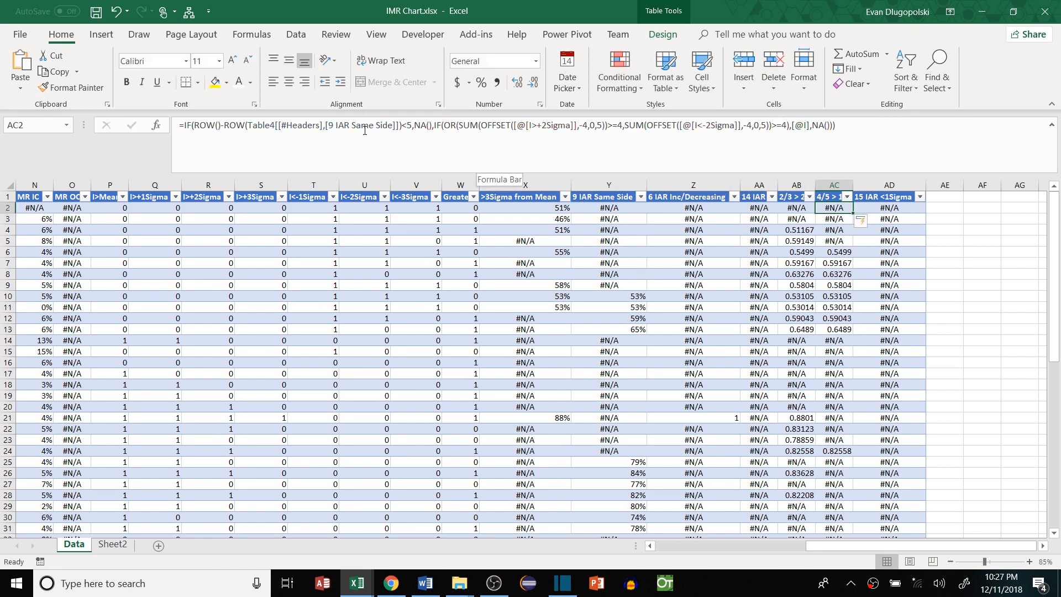
Switch the formula's references to the I>+1Sigma and I<-1Sigma columns, commit, and review results
{"action": "left_click", "coordinate": [339, 129]}
{"action": "double_click", "coordinate": [553, 126]}
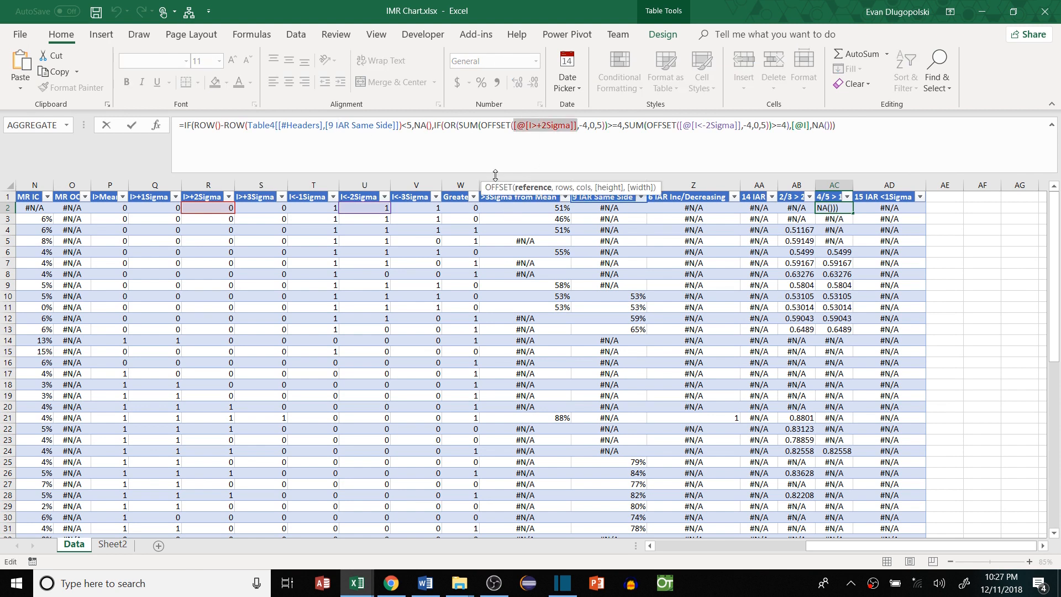
{"action": "left_click", "coordinate": [163, 208]}
{"action": "double_click", "coordinate": [713, 126]}
{"action": "left_click", "coordinate": [362, 209]}
{"action": "left_click", "coordinate": [312, 209]}
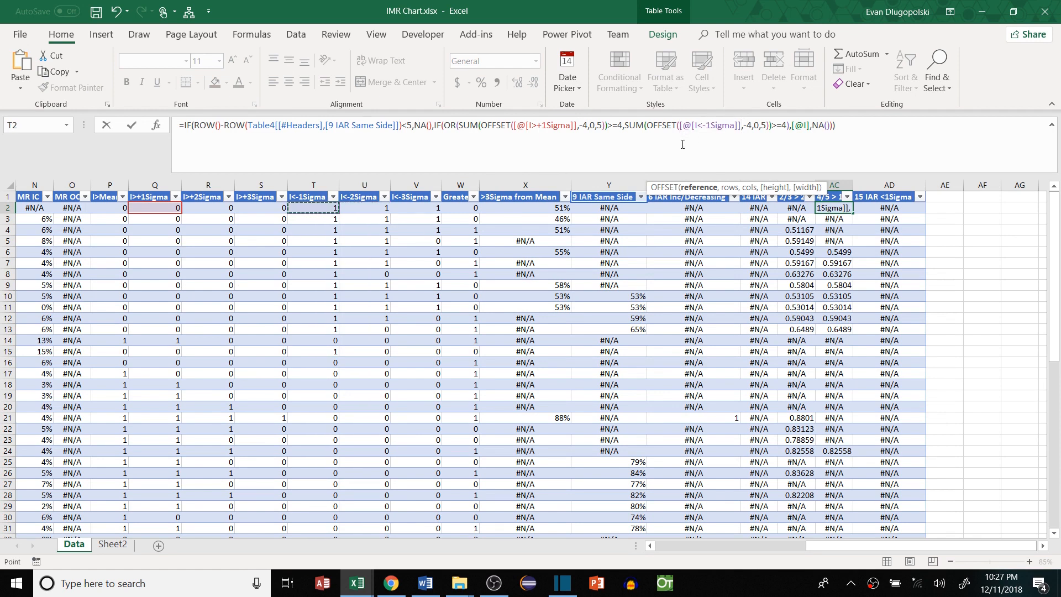
{"action": "key", "text": "Return"}
{"action": "left_click", "coordinate": [837, 253]}
{"action": "scroll", "coordinate": [782, 296], "scroll_direction": "down", "scroll_amount": 2}
{"action": "scroll", "coordinate": [782, 296], "scroll_direction": "up", "scroll_amount": 2}
{"action": "scroll", "coordinate": [785, 271], "scroll_direction": "right", "scroll_amount": 1}
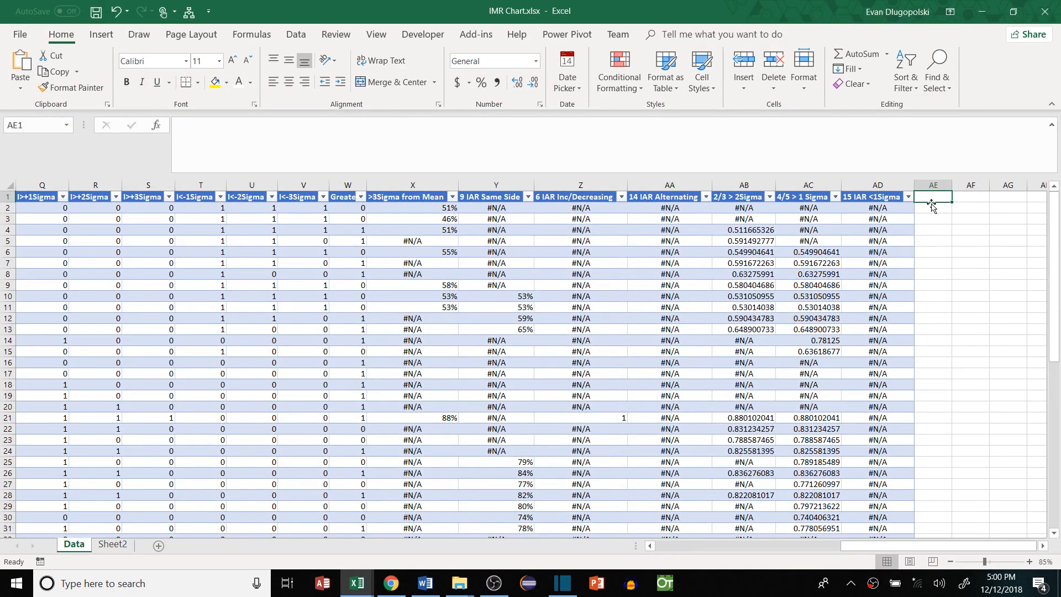
Add the header '8 IAR >1Sigma' in AE1 and widen the column to fit
{"action": "type", "text": "8"}
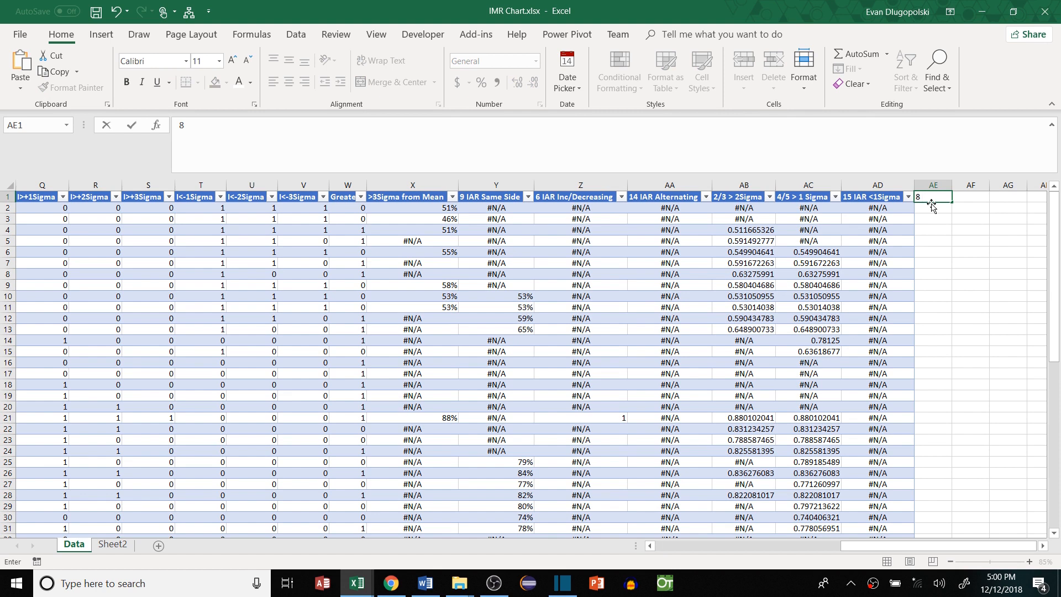
{"action": "type", "text": " IAR >1Sigm"}
{"action": "key", "text": "Return"}
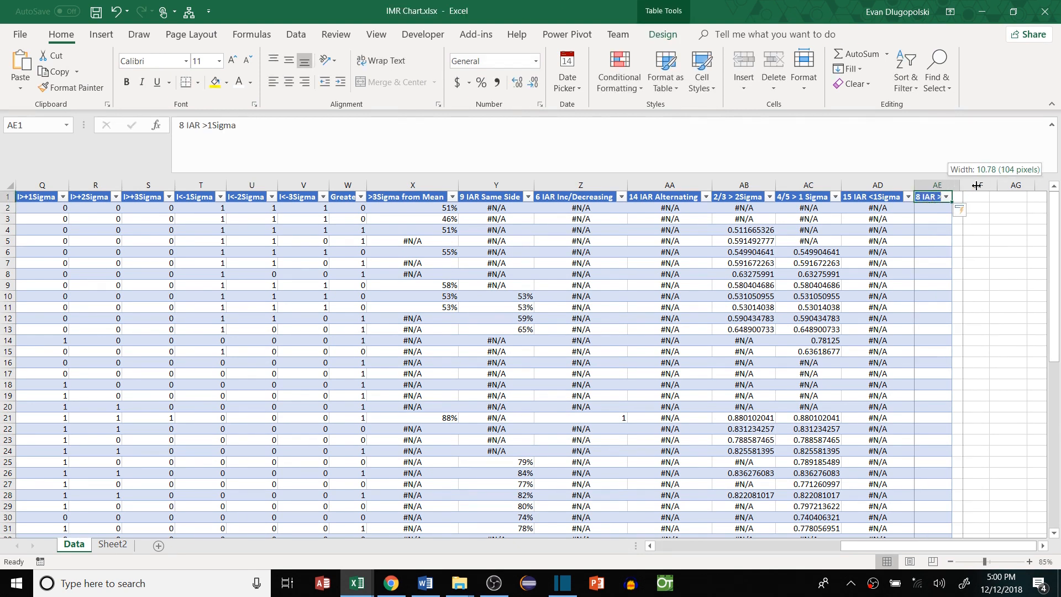
{"action": "double_click", "coordinate": [951, 185]}
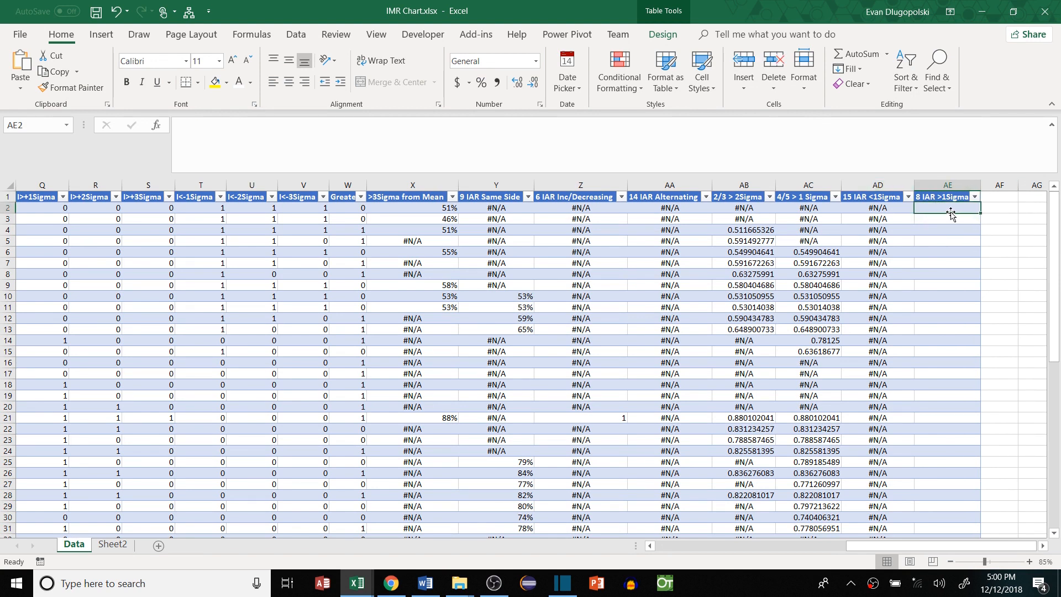
Copy the AD2 formula into AE2 and change its row-count test from 15 to 8
{"action": "left_click", "coordinate": [901, 211]}
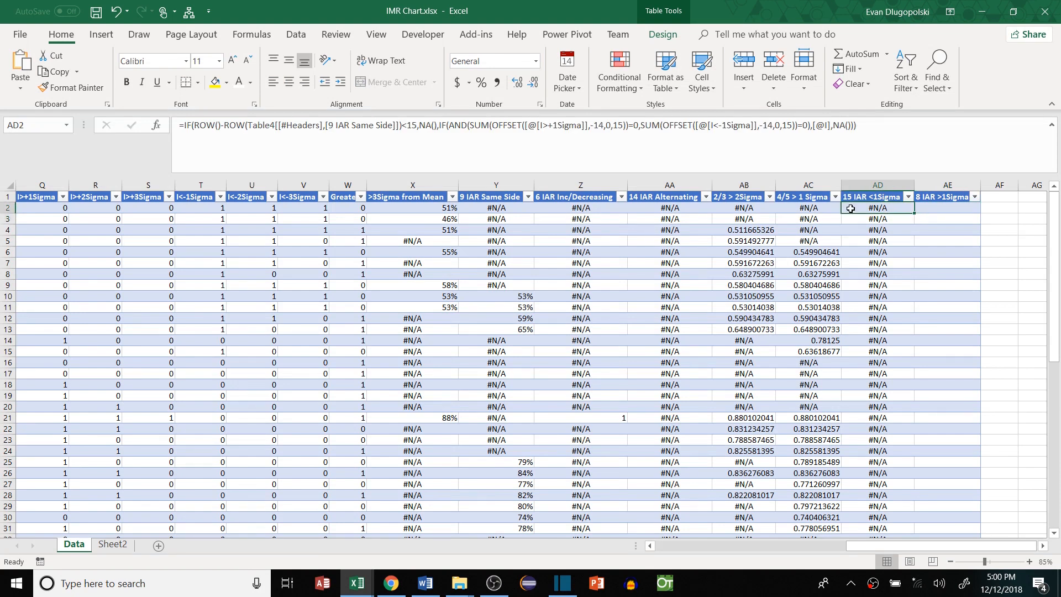
{"action": "key", "text": "ctrl+c"}
{"action": "left_click", "coordinate": [940, 206]}
{"action": "key", "text": "Return"}
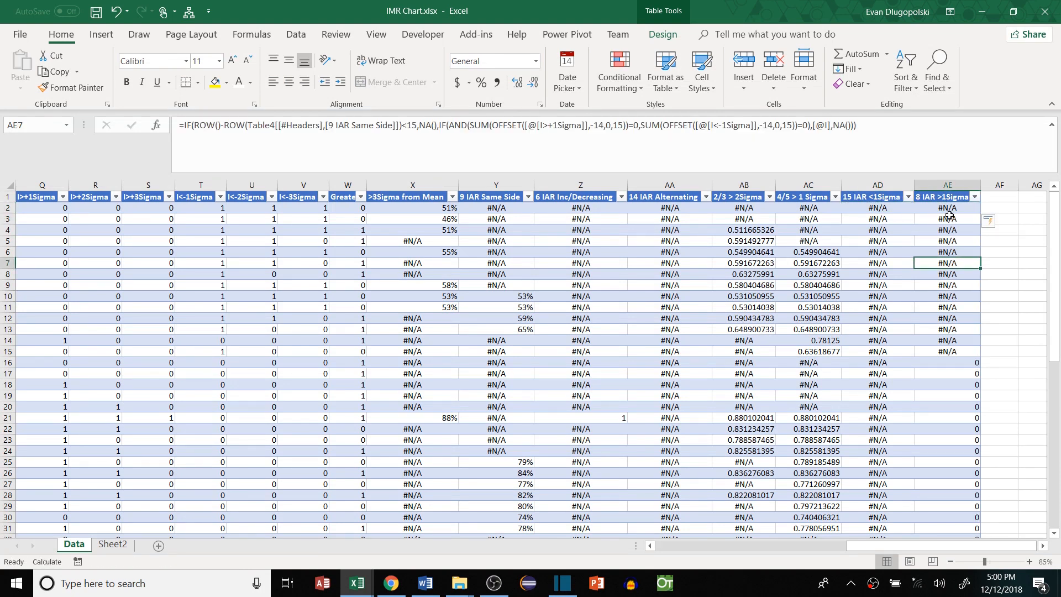
{"action": "left_click", "coordinate": [684, 159]}
{"action": "double_click", "coordinate": [409, 126]}
{"action": "type", "text": "8"}
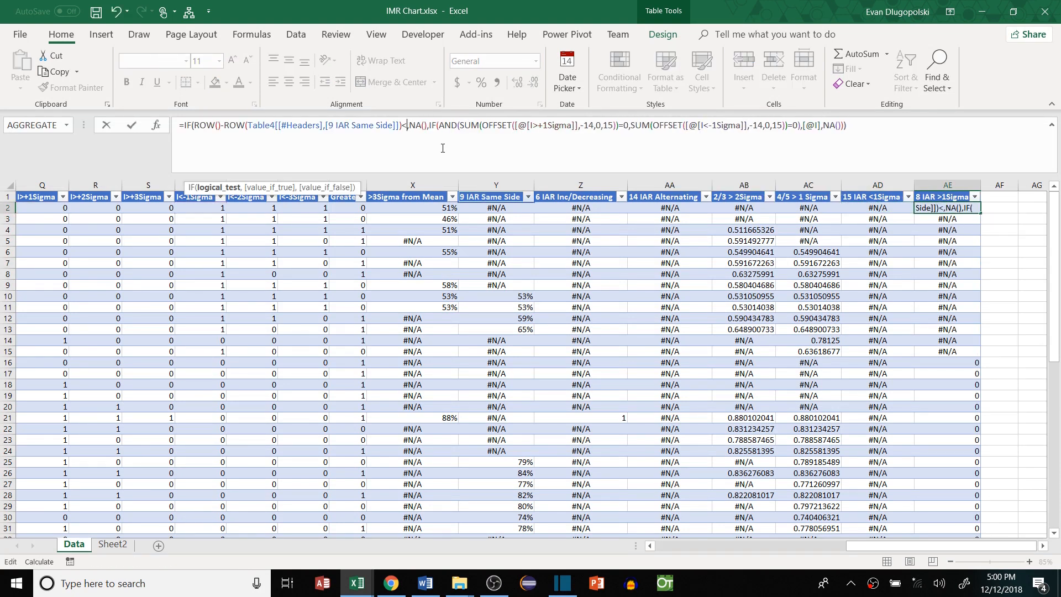
Replace the AND test with one SUM of OFFSETs over the I>+1Sigma and I<-1Sigma columns
{"action": "left_click", "coordinate": [491, 129]}
{"action": "left_click_drag", "start_coordinate": [446, 125], "coordinate": [469, 125]}
{"action": "key", "text": "Delete"}
{"action": "left_click_drag", "start_coordinate": [614, 125], "coordinate": [784, 125]}
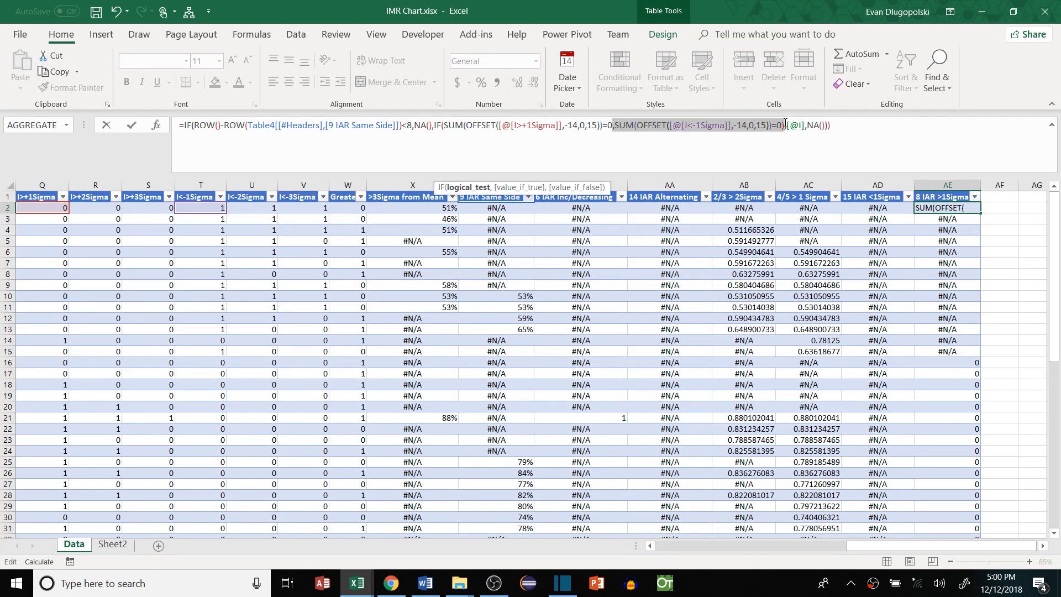
{"action": "key", "text": "Delete"}
{"action": "left_click_drag", "start_coordinate": [466, 125], "coordinate": [607, 125]}
{"action": "key", "text": "ctrl+c"}
{"action": "left_click", "coordinate": [603, 126]}
{"action": "type", "text": ","}
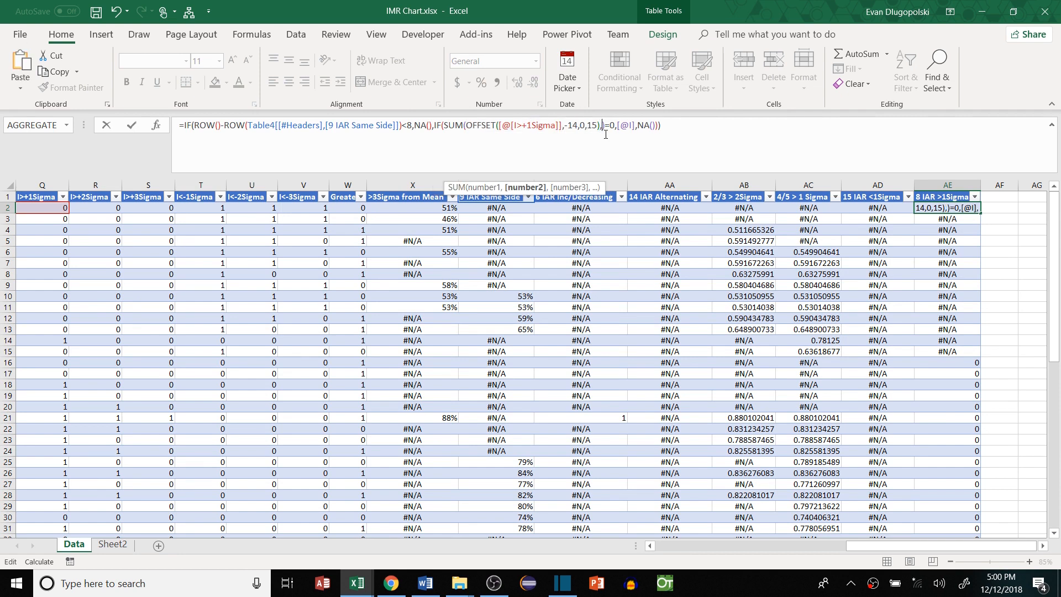
{"action": "key", "text": "ctrl+v"}
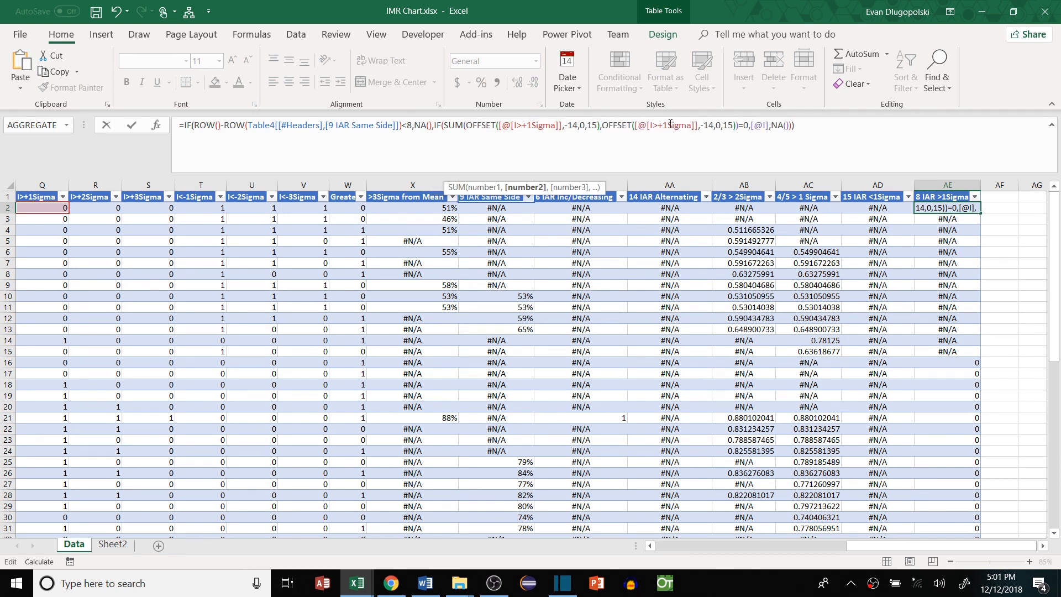
{"action": "left_click", "coordinate": [194, 210]}
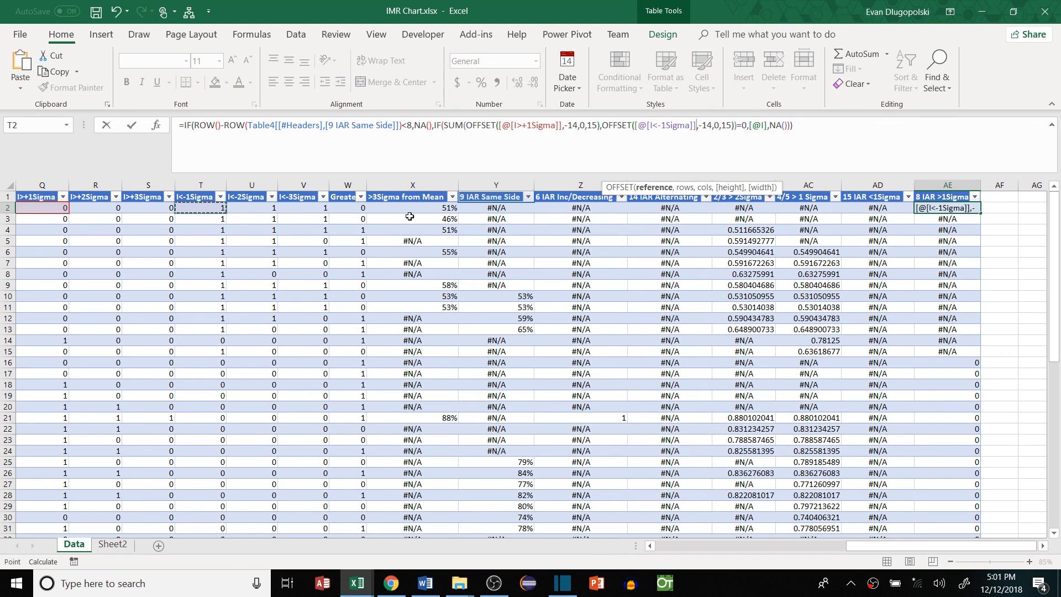
Set both OFFSETs to a row offset of -7 and a height of 8
{"action": "left_click", "coordinate": [573, 126]}
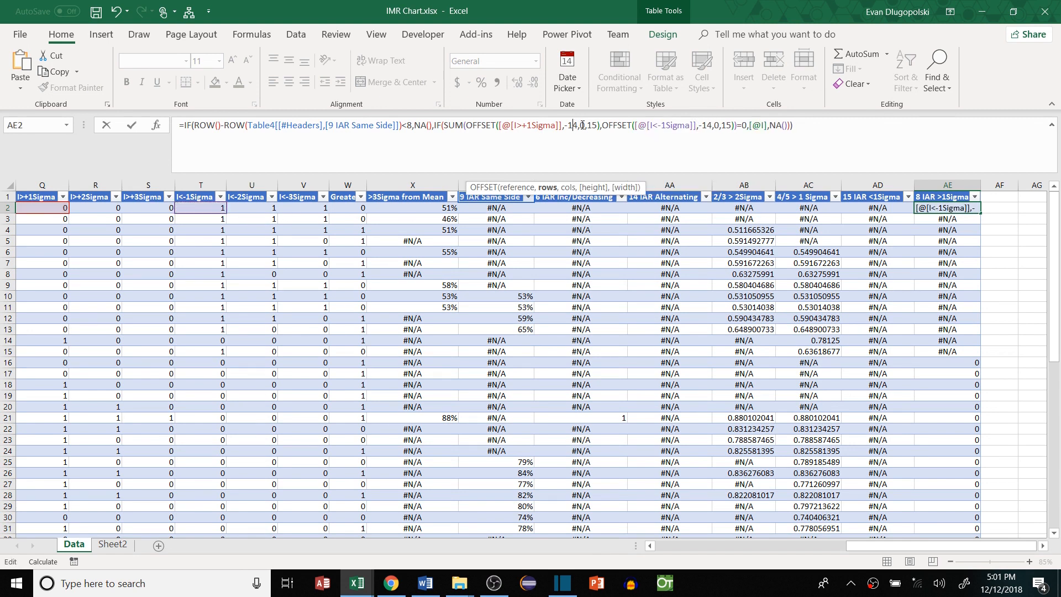
{"action": "key", "text": "BackSpace"}
{"action": "key", "text": "BackSpace"}
{"action": "type", "text": "7"}
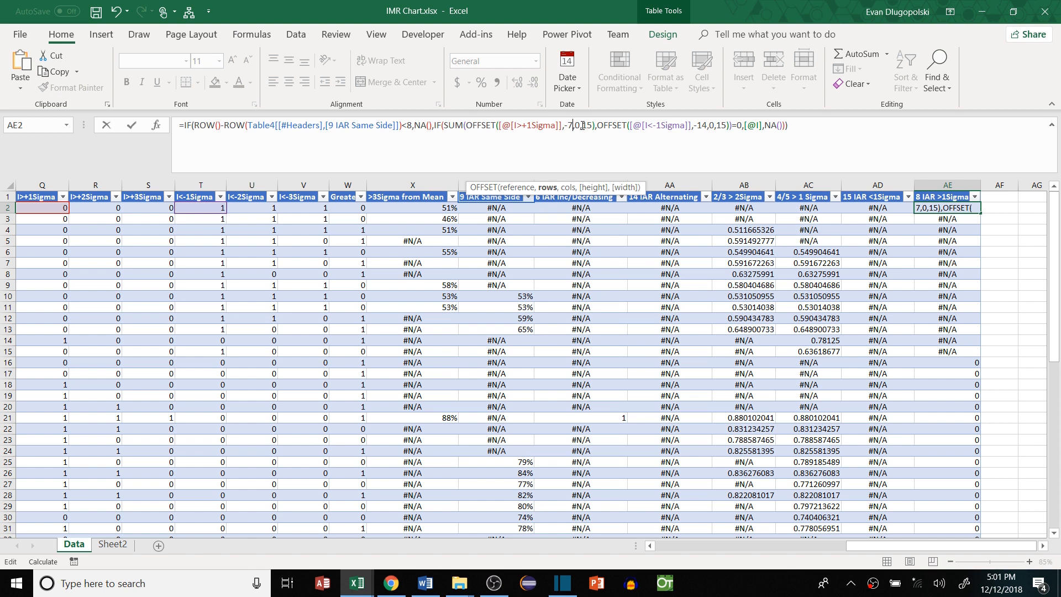
{"action": "left_click", "coordinate": [590, 126]}
{"action": "key", "text": "BackSpace"}
{"action": "key", "text": "BackSpace"}
{"action": "type", "text": "8"}
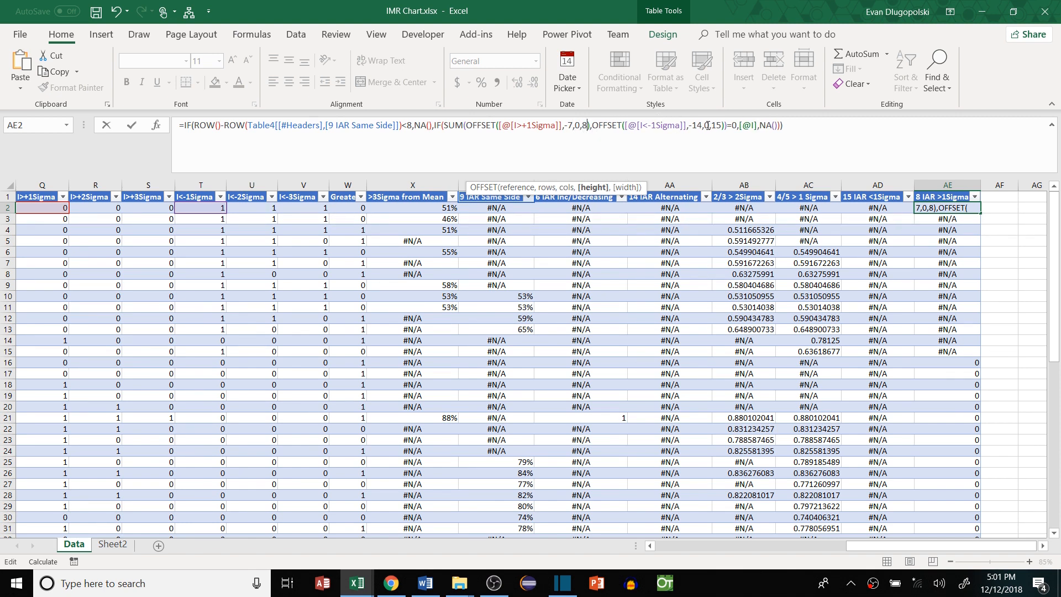
{"action": "double_click", "coordinate": [699, 126]}
{"action": "type", "text": "7"}
{"action": "double_click", "coordinate": [713, 125]}
{"action": "type", "text": "8"}
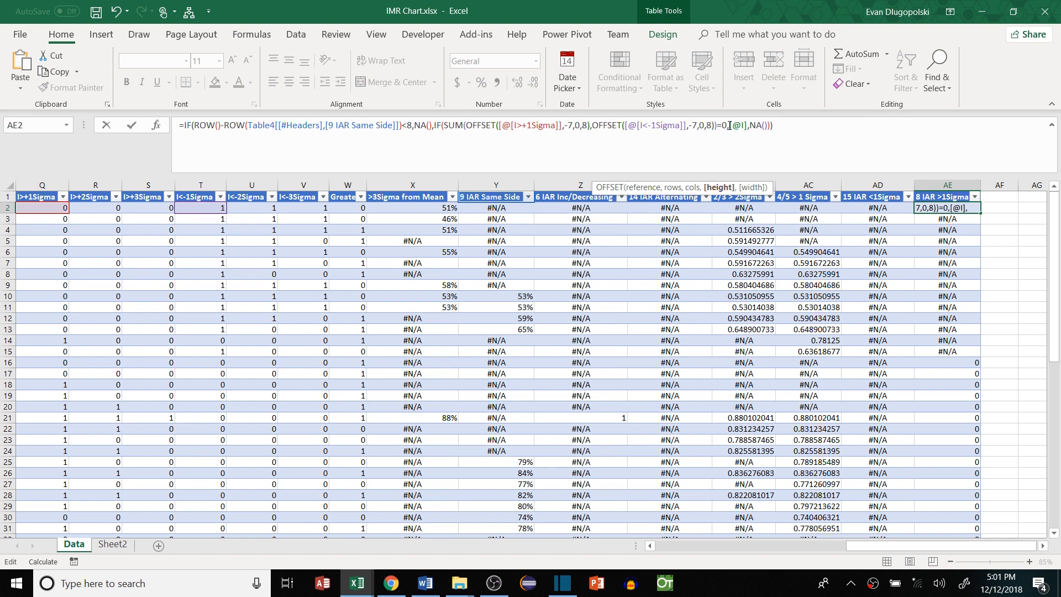
Require the sum to equal 8 and commit the 8 IAR >1Sigma formula
{"action": "double_click", "coordinate": [725, 126]}
{"action": "type", "text": "8"}
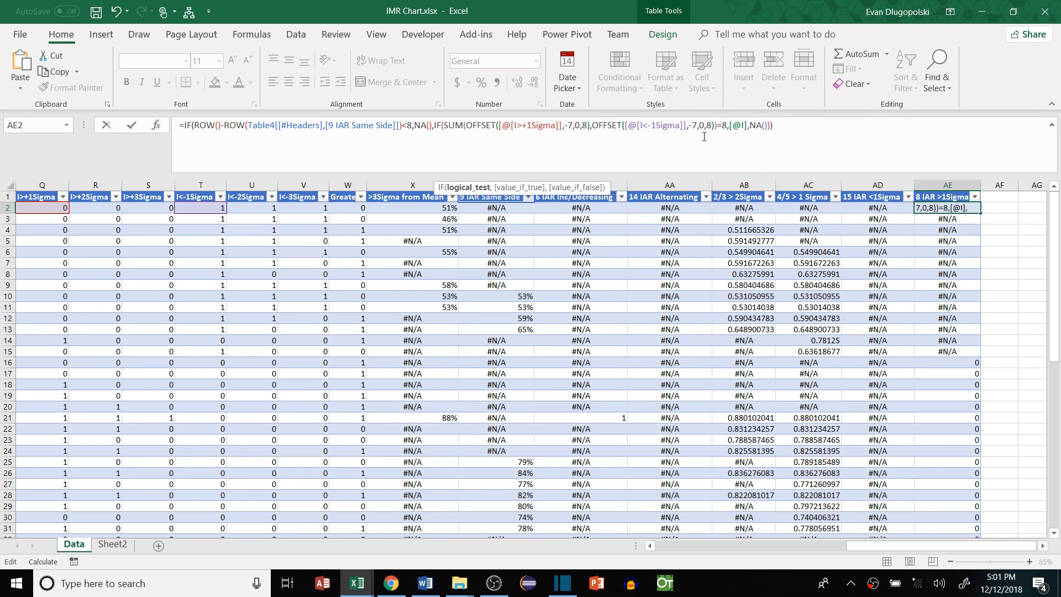
{"action": "left_click_drag", "start_coordinate": [716, 126], "coordinate": [443, 126]}
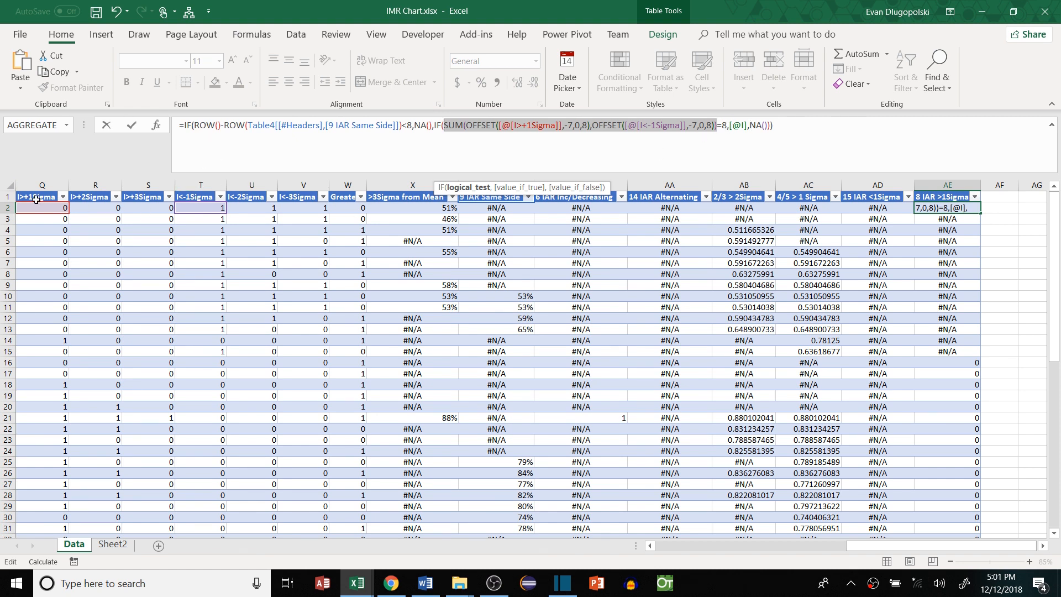
{"action": "left_click", "coordinate": [724, 125]}
{"action": "left_click", "coordinate": [747, 128]}
{"action": "left_click", "coordinate": [811, 135]}
{"action": "key", "text": "Return"}
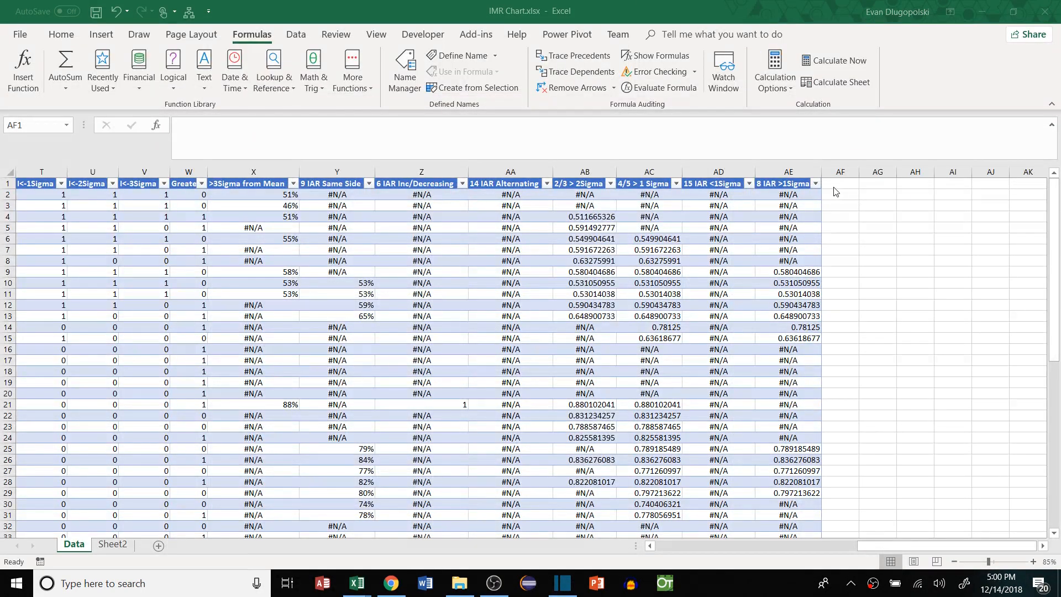
Add the column headers 'In Control' in AF1 and 'Lables' in AG1
{"action": "left_click", "coordinate": [834, 187]}
{"action": "type", "text": "In Control"}
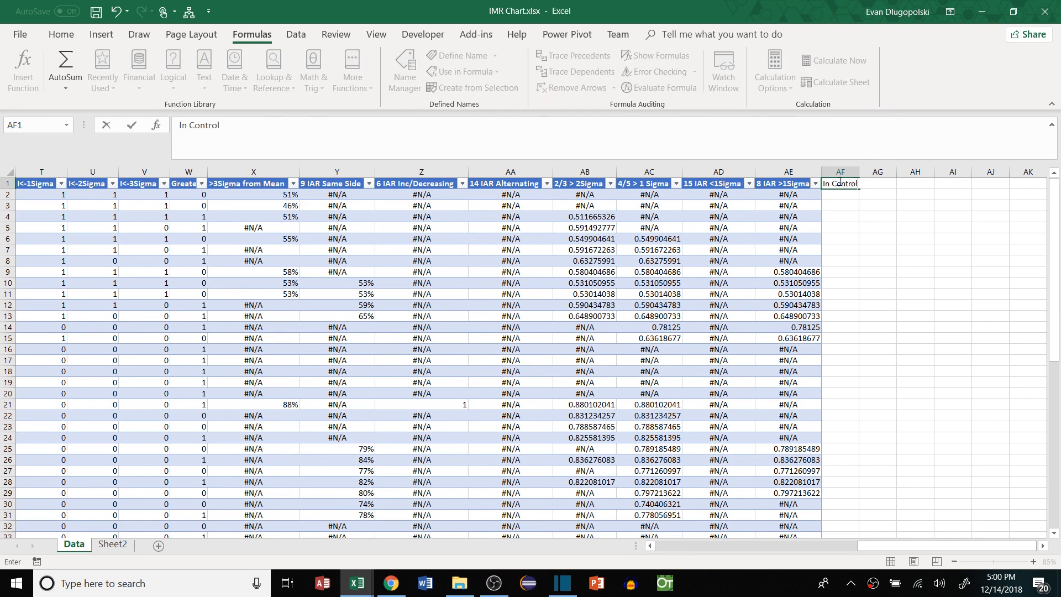
{"action": "key", "text": "Tab"}
{"action": "type", "text": "Lables"}
{"action": "key", "text": "Return"}
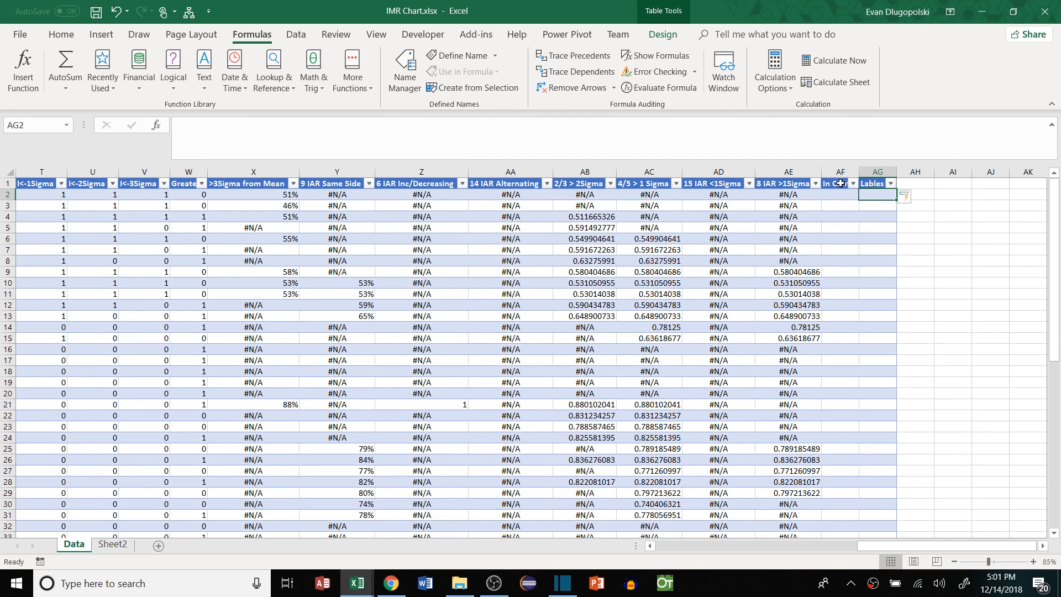
Start the AG2 formula as CONCATENATE with IF(ISNA(>3Sigma from Mean),"","1, ") as its first clause
{"action": "type", "text": "=conca"}
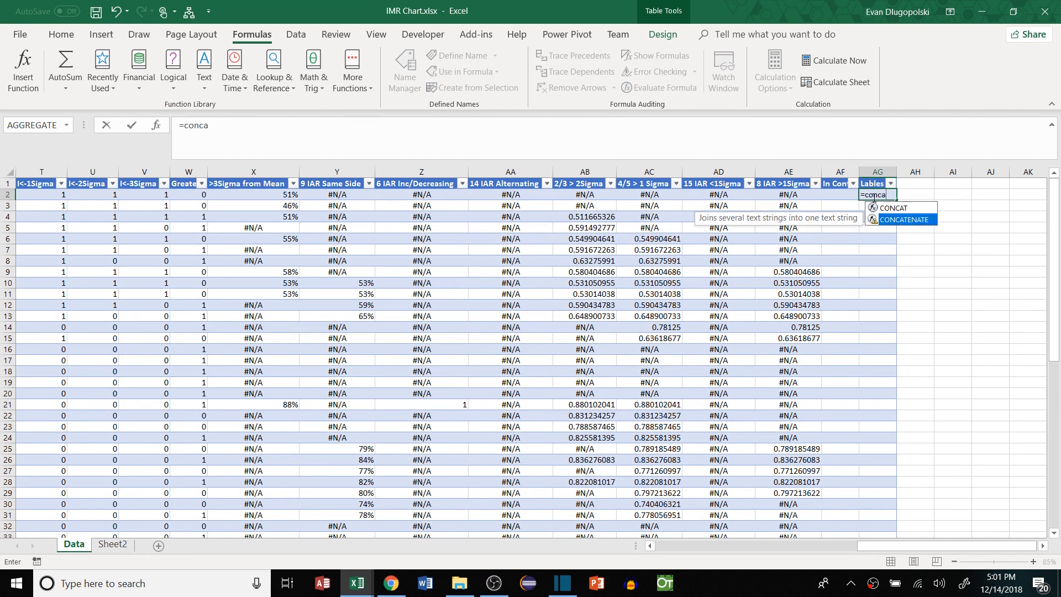
{"action": "key", "text": "Tab"}
{"action": "type", "text": "i"}
{"action": "key", "text": "Tab"}
{"action": "type", "text": "n"}
{"action": "key", "text": "BackSpace"}
{"action": "type", "text": "isna"}
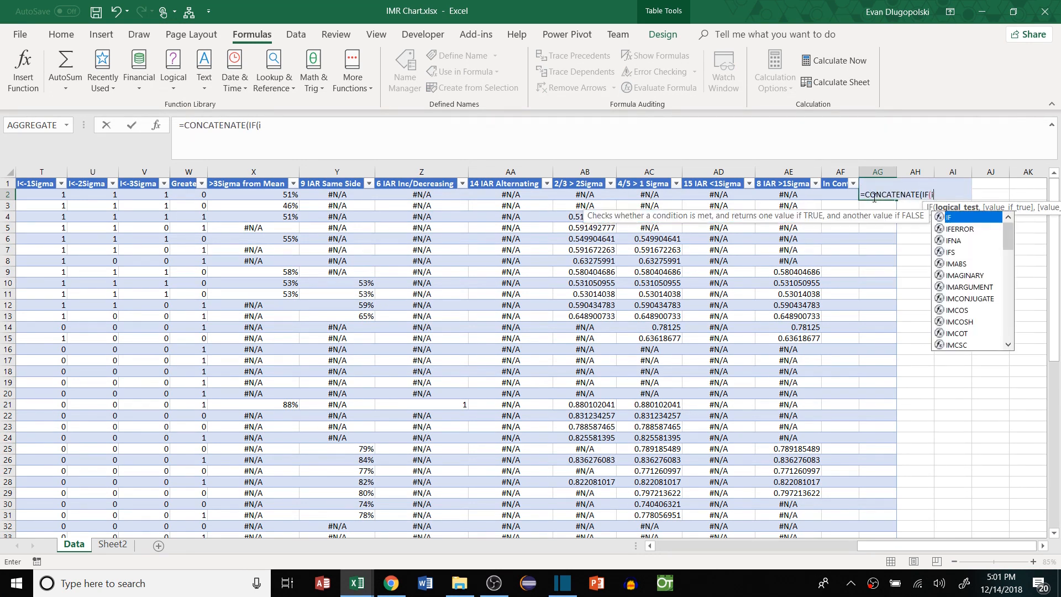
{"action": "key", "text": "Tab"}
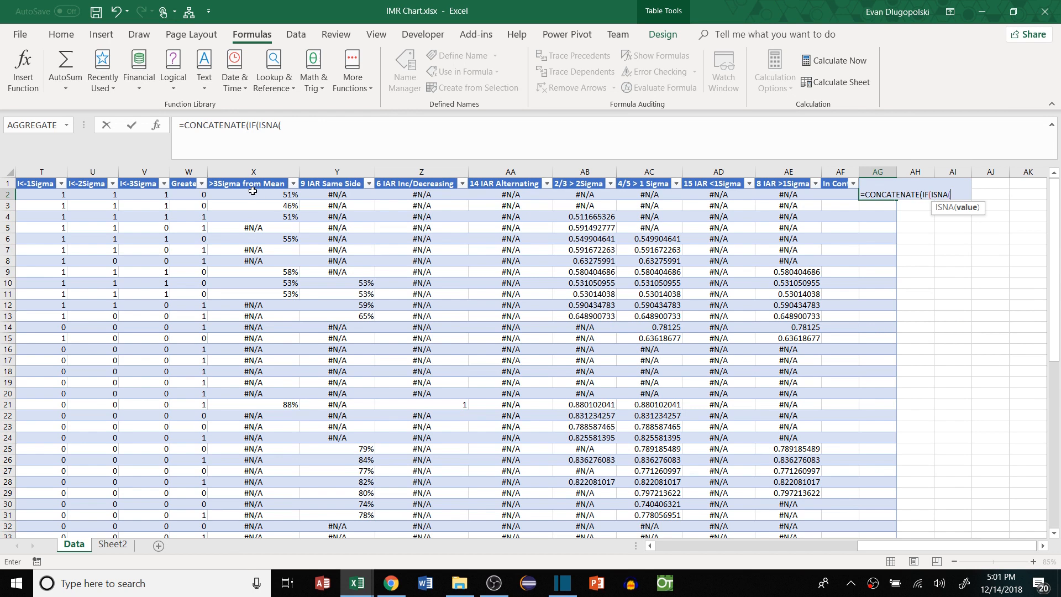
{"action": "left_click", "coordinate": [238, 195]}
{"action": "type", "text": ")"}
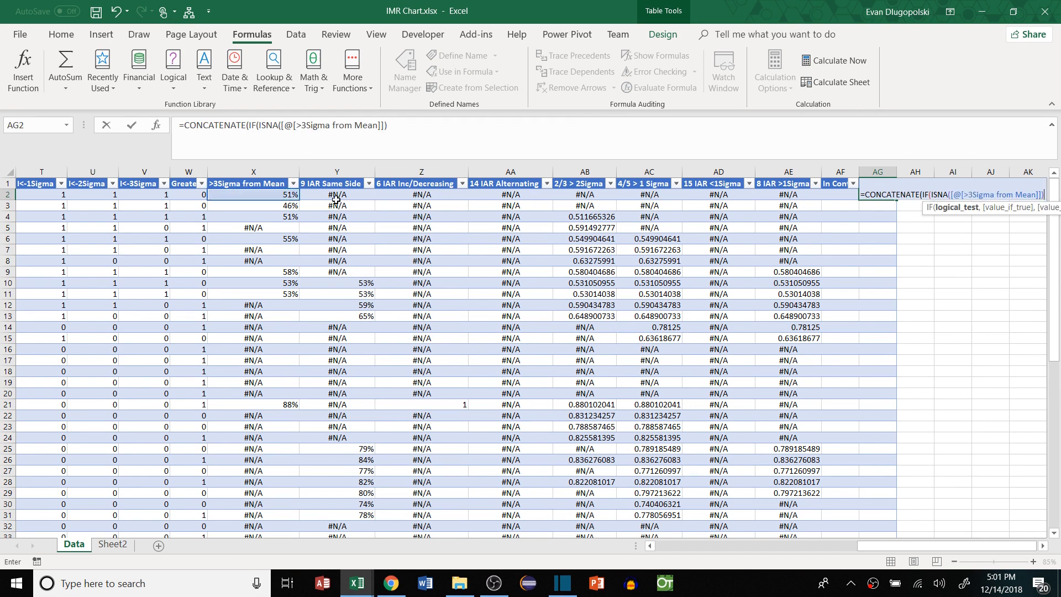
{"action": "type", "text": ","}
{"action": "key", "text": "BackSpace"}
{"action": "type", "text": ",\"\""}
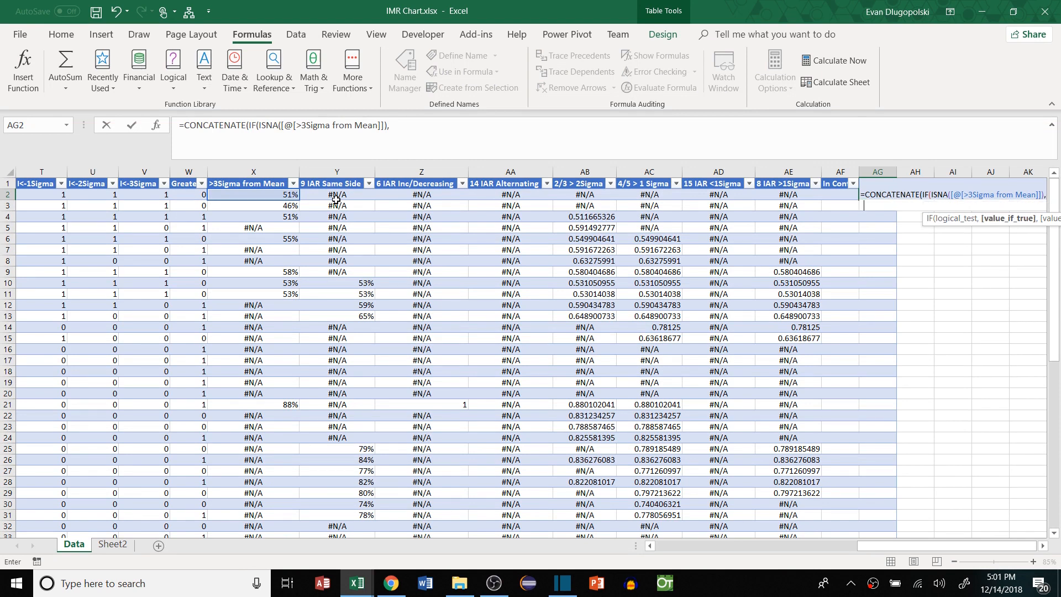
{"action": "type", "text": ",\"1,"}
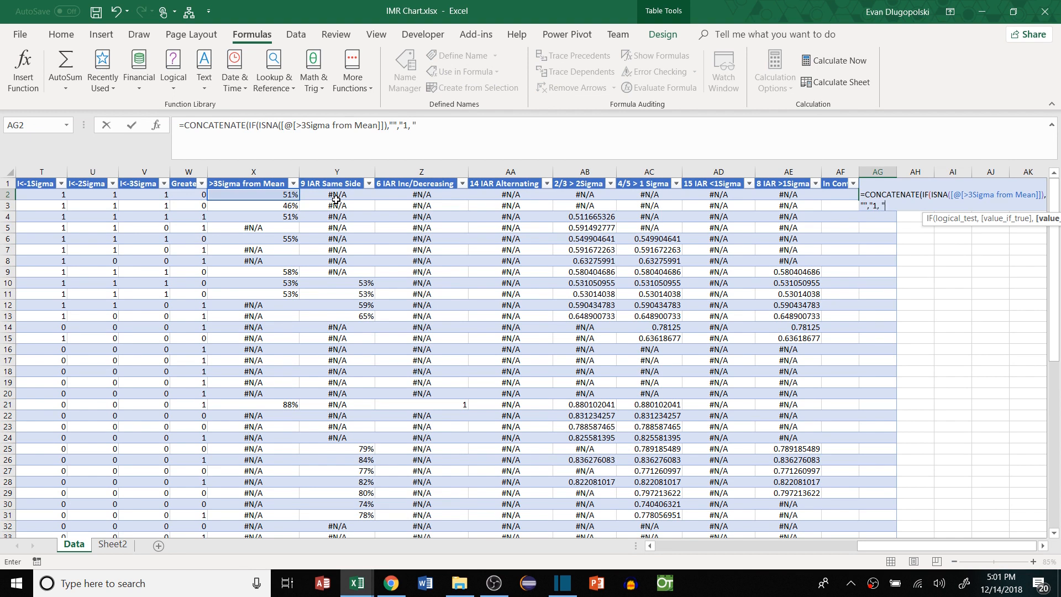
{"action": "type", "text": "\")"}
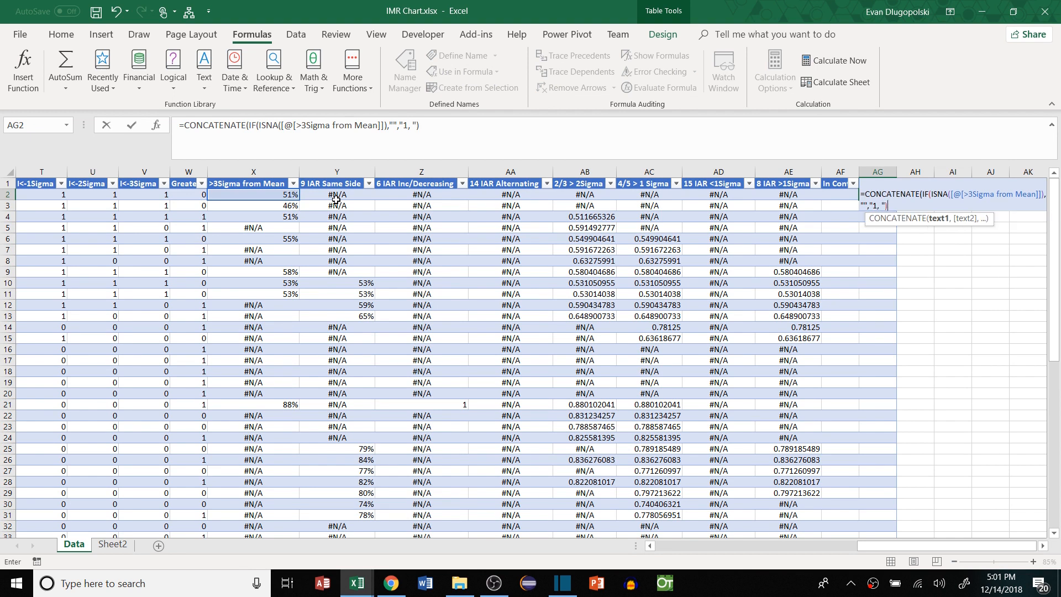
Add copied IF clauses for rules 2, 3 and 4 using 9 IAR Same Side, 6 IAR Inc/Decreasing and 14 IAR Alternating
{"action": "left_click_drag", "start_coordinate": [420, 126], "coordinate": [248, 126]}
{"action": "left_click", "coordinate": [435, 128]}
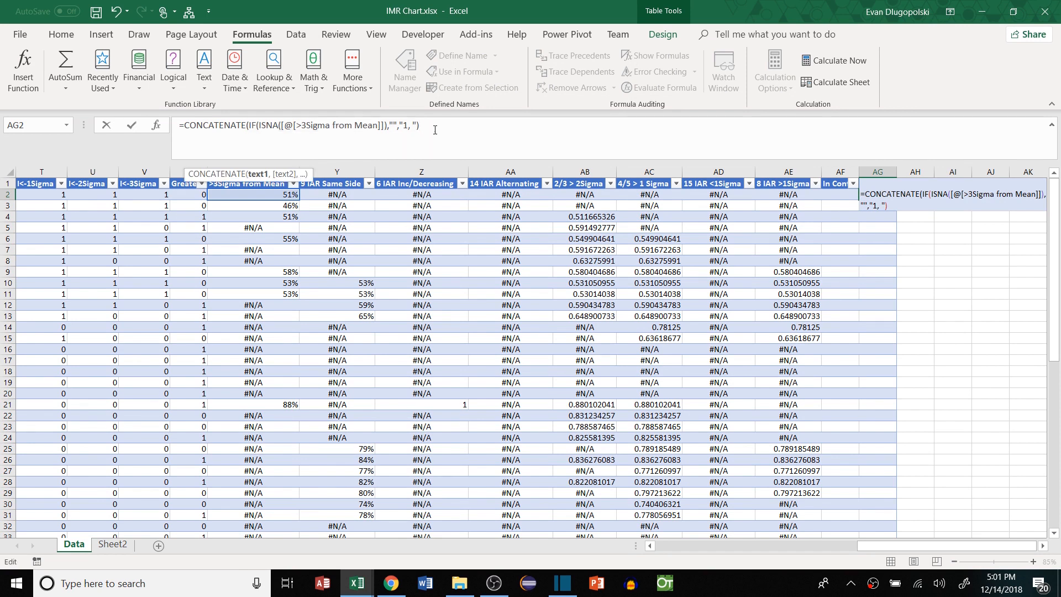
{"action": "type", "text": ","}
{"action": "key", "text": "ctrl+v"}
{"action": "left_click_drag", "start_coordinate": [455, 125], "coordinate": [560, 126]}
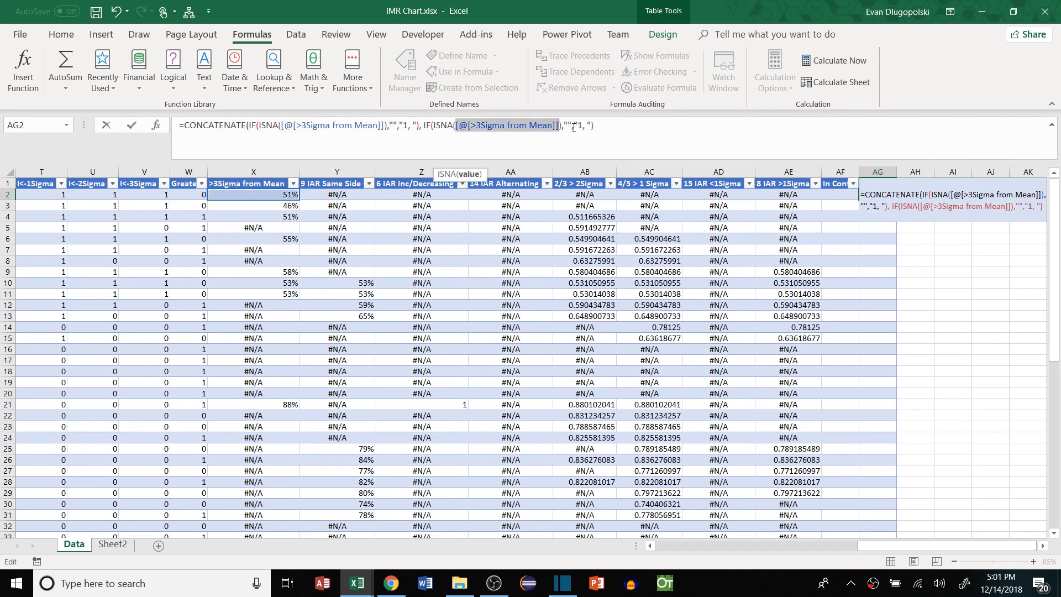
{"action": "left_click", "coordinate": [316, 199]}
{"action": "left_click", "coordinate": [565, 126]}
{"action": "key", "text": "BackSpace"}
{"action": "type", "text": "2"}
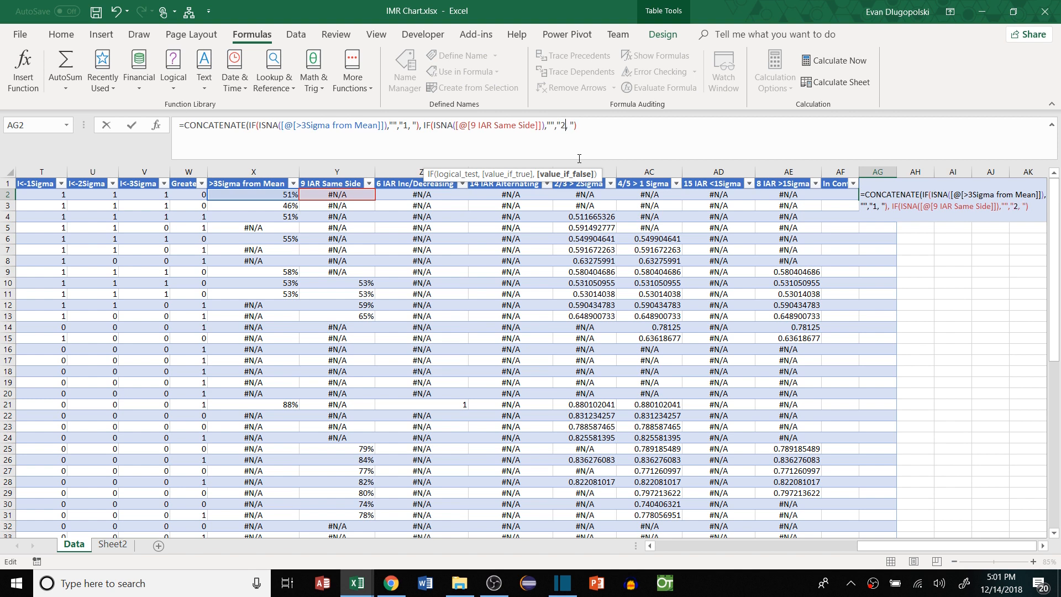
{"action": "key", "text": "End"}
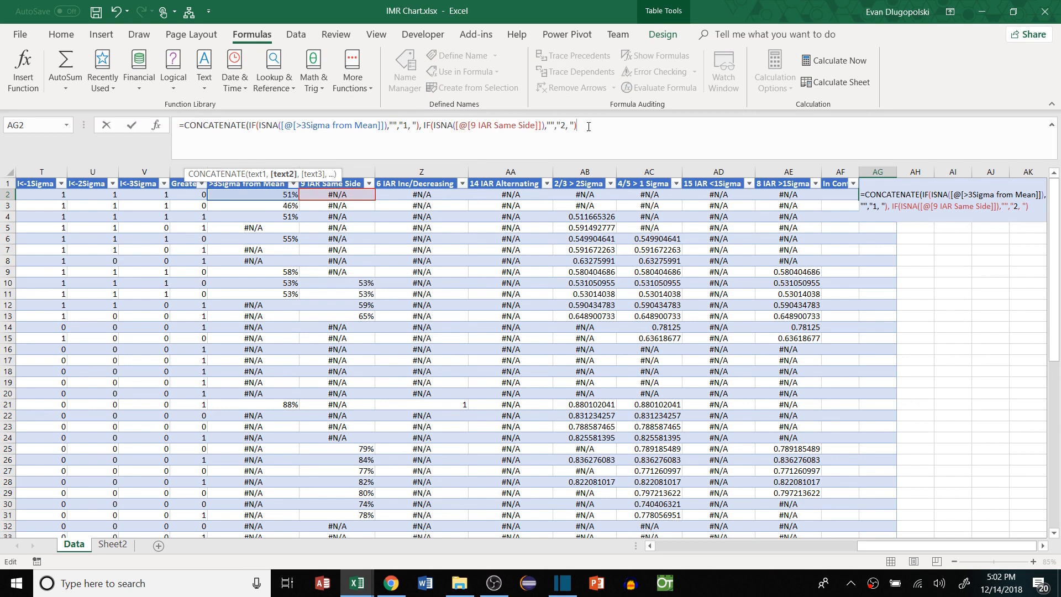
{"action": "key", "text": "ctrl+v"}
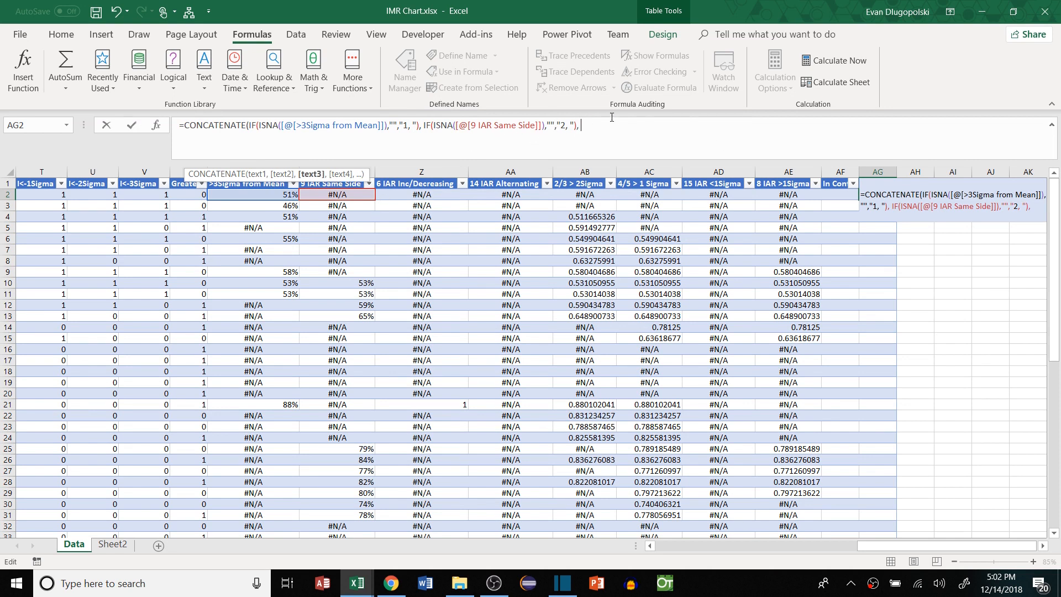
{"action": "left_click", "coordinate": [422, 195]}
{"action": "left_click_drag", "start_coordinate": [718, 126], "coordinate": [739, 125]}
{"action": "type", "text": "3"}
{"action": "left_click", "coordinate": [762, 134]}
{"action": "key", "text": "ctrl+v"}
{"action": "left_click_drag", "start_coordinate": [894, 126], "coordinate": [789, 126]}
{"action": "left_click", "coordinate": [510, 195]}
{"action": "left_click", "coordinate": [907, 126]}
{"action": "key", "text": "BackSpace"}
{"action": "type", "text": "4"}
Add clauses for rules 5–8 (2/3 > 2Sigma, 4/5 > 1 Sigma, 15 IAR <1Sigma, 8 IAR >1Sigma) and commit
{"action": "left_click", "coordinate": [925, 127]}
{"action": "key", "text": "ctrl+v"}
{"action": "left_click_drag", "start_coordinate": [208, 139], "coordinate": [955, 126]}
{"action": "left_click", "coordinate": [585, 195]}
{"action": "left_click", "coordinate": [198, 139]}
{"action": "key", "text": "BackSpace"}
{"action": "type", "text": "5"}
{"action": "left_click", "coordinate": [225, 142]}
{"action": "key", "text": "ctrl+v"}
{"action": "left_click", "coordinate": [373, 139]}
{"action": "key", "text": "BackSpace"}
{"action": "type", "text": "6"}
{"action": "left_click_drag", "start_coordinate": [245, 140], "coordinate": [653, 138]}
{"action": "left_click", "coordinate": [678, 194]}
{"action": "left_click", "coordinate": [357, 139]}
{"action": "key", "text": "ctrl+v"}
{"action": "left_click", "coordinate": [718, 195]}
{"action": "left_click", "coordinate": [501, 139]}
{"action": "type", "text": "7"}
{"action": "left_click", "coordinate": [551, 139]}
{"action": "key", "text": "ctrl+v"}
{"action": "left_click", "coordinate": [788, 194]}
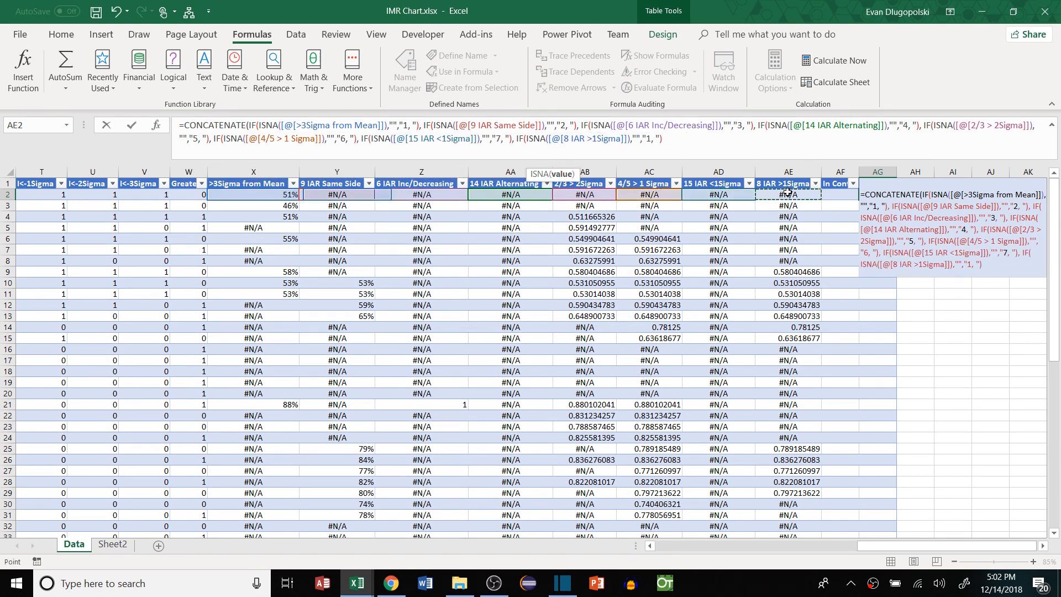
{"action": "left_click", "coordinate": [650, 138]}
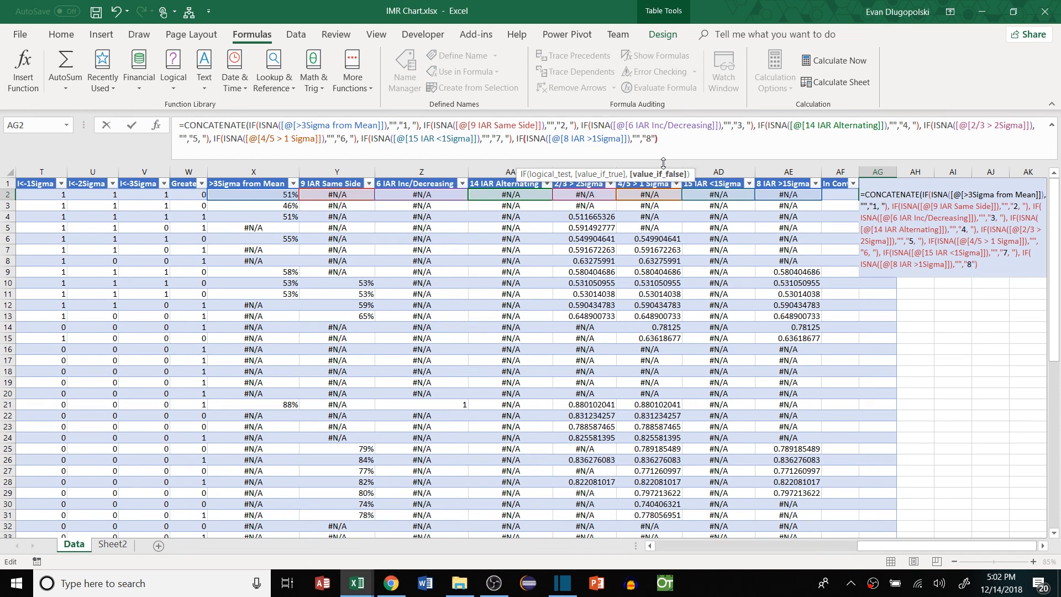
{"action": "key", "text": "End"}
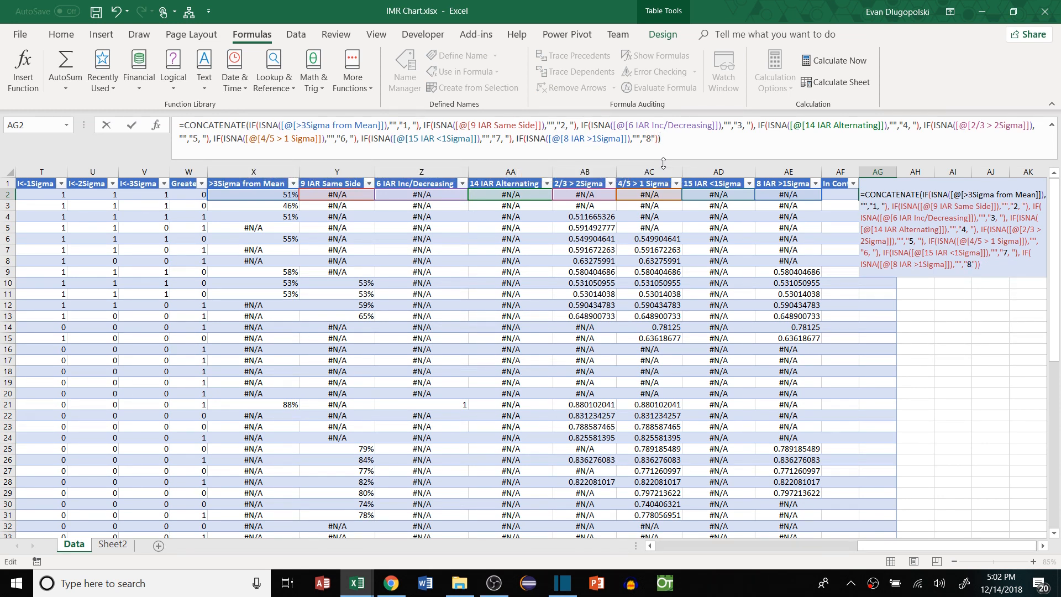
{"action": "key", "text": "Return"}
Autofit column AG and check the combined rule labels such as '1, 2, 5, 6, 8'
{"action": "double_click", "coordinate": [897, 172]}
{"action": "left_click", "coordinate": [881, 295]}
{"action": "left_click", "coordinate": [887, 285]}
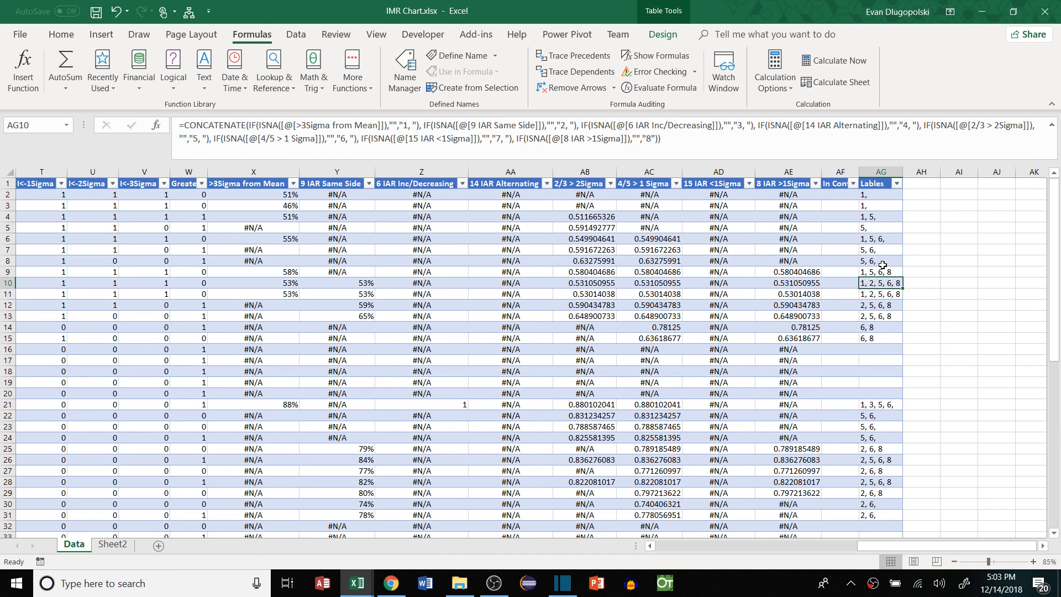
{"action": "left_click", "coordinate": [841, 196]}
{"action": "type", "text": "="}
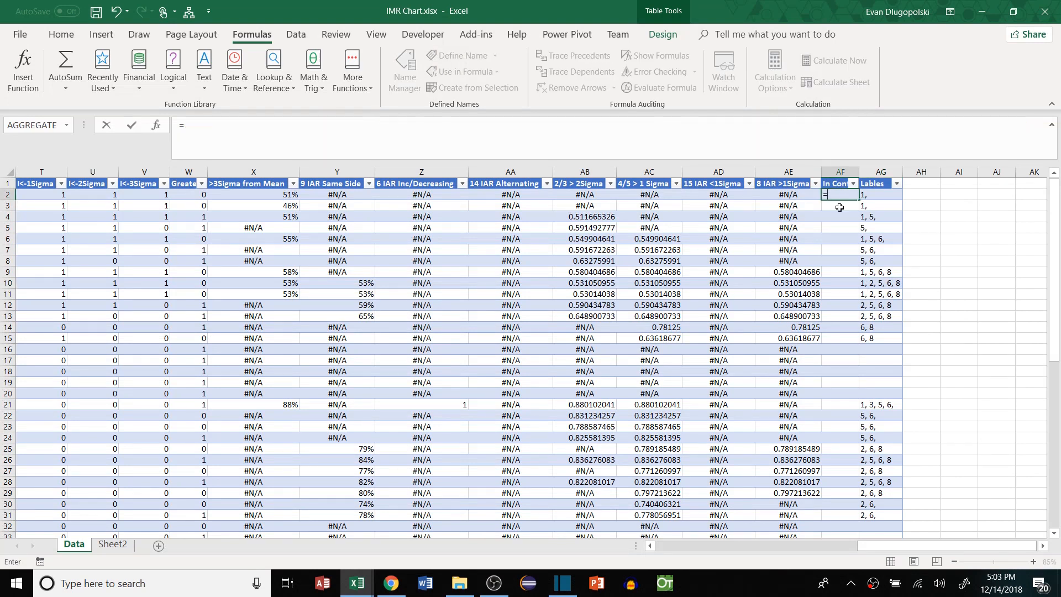
{"action": "type", "text": "IF("}
{"action": "left_click", "coordinate": [899, 195]}
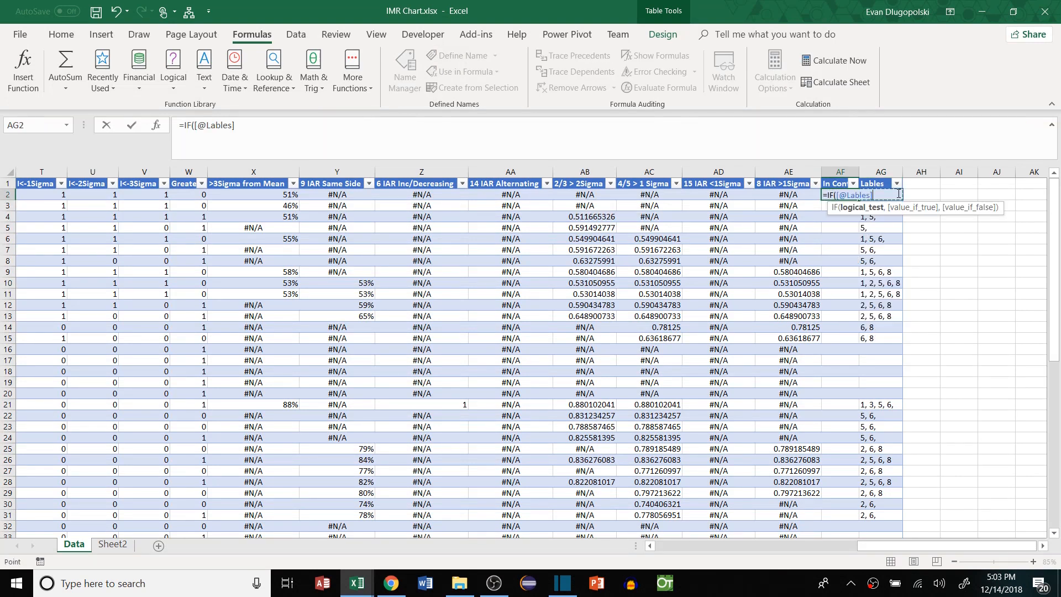
{"action": "type", "text": "=\"\"<"}
{"action": "key", "text": "BackSpace"}
{"action": "type", "text": ","}
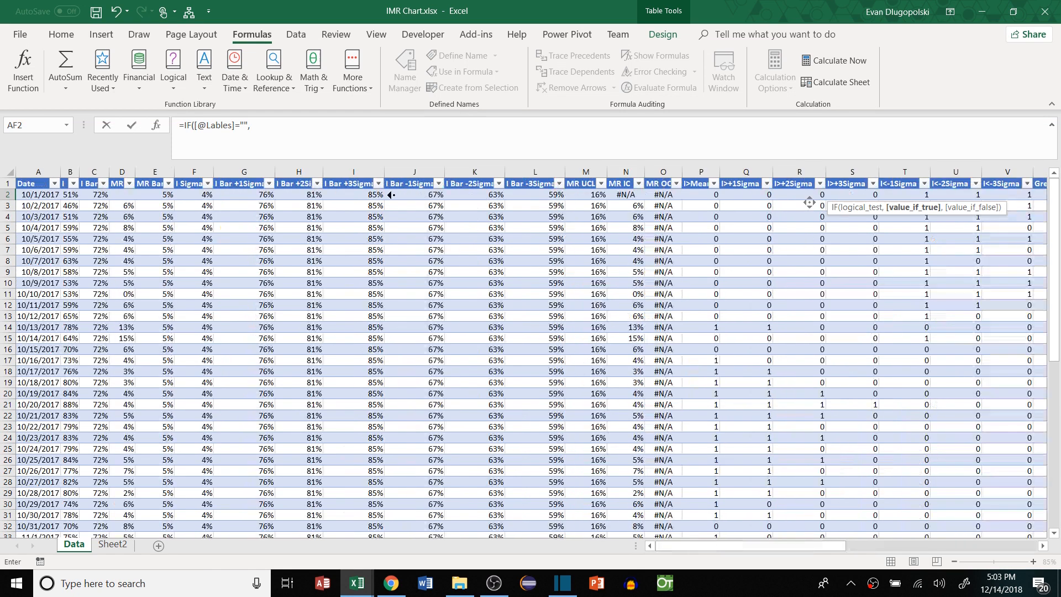
{"action": "left_click", "coordinate": [70, 194]}
{"action": "type", "text": ","}
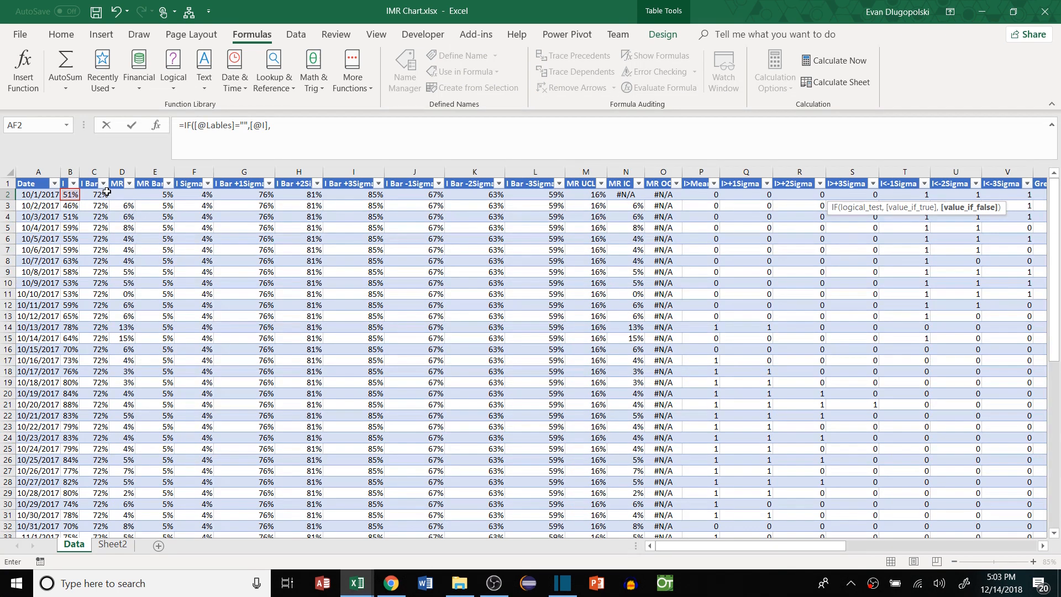
{"action": "left_click", "coordinate": [243, 125]}
{"action": "type", "text": "na())"}
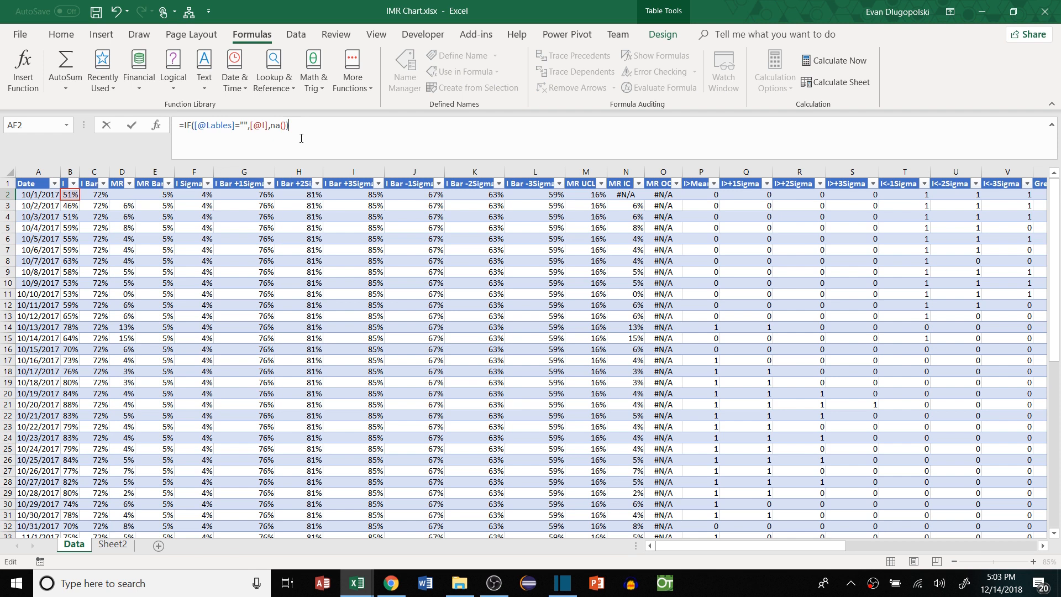
{"action": "key", "text": "Return"}
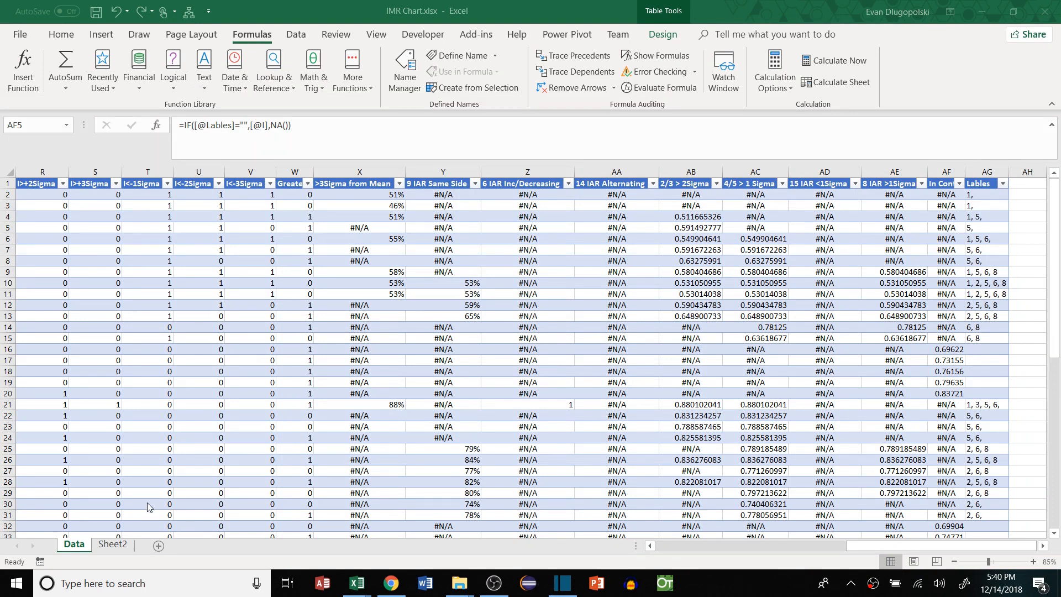
On Sheet2, extend the OTD I Chart's data range with Data!$X$1:$AF$61
{"action": "left_click", "coordinate": [113, 544]}
{"action": "right_click", "coordinate": [498, 190]}
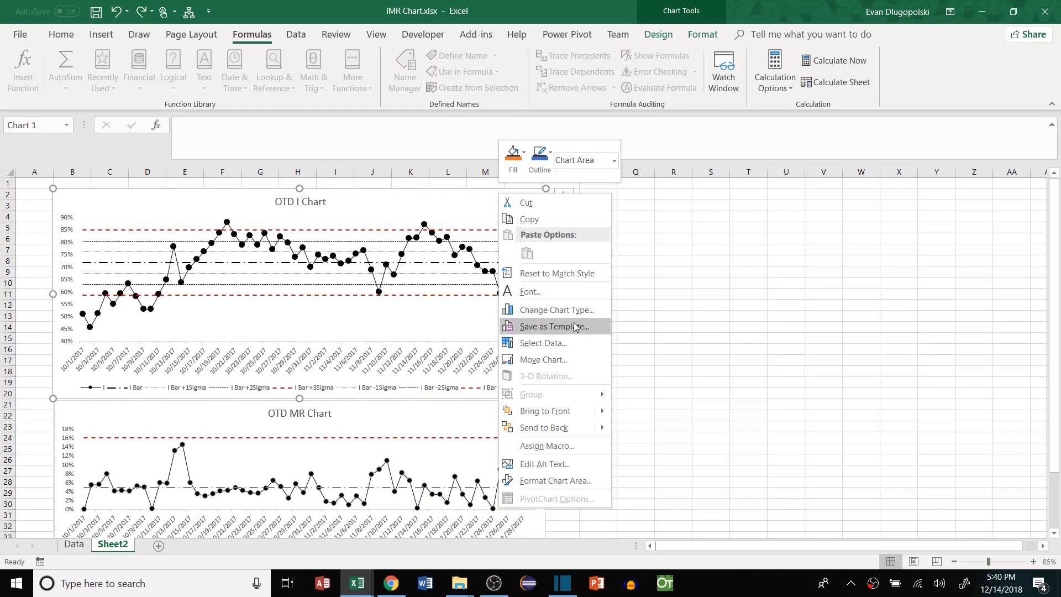
{"action": "left_click", "coordinate": [575, 342]}
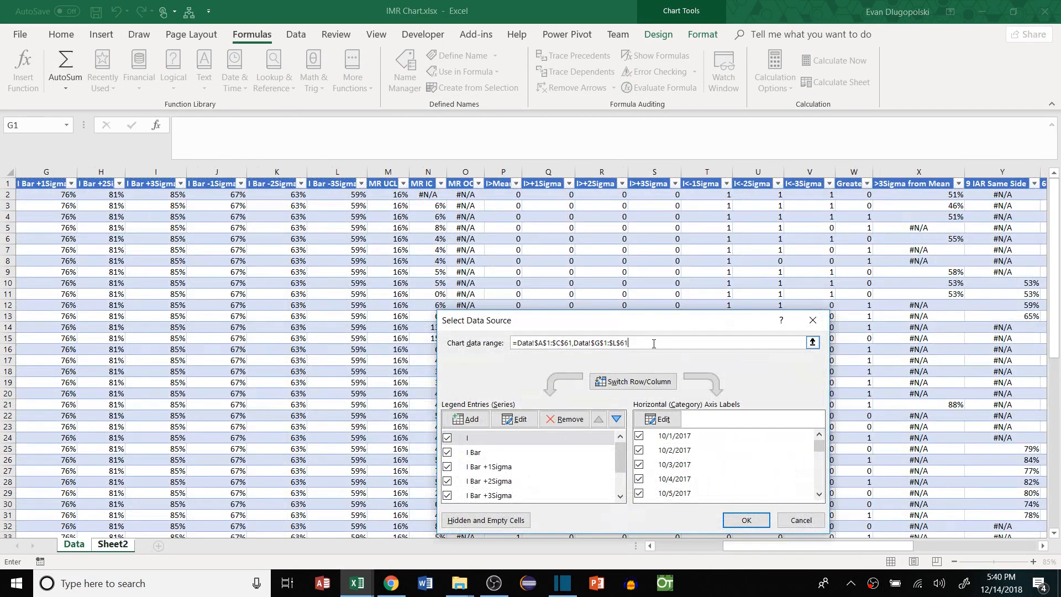
{"action": "left_click_drag", "start_coordinate": [807, 546], "coordinate": [929, 546]}
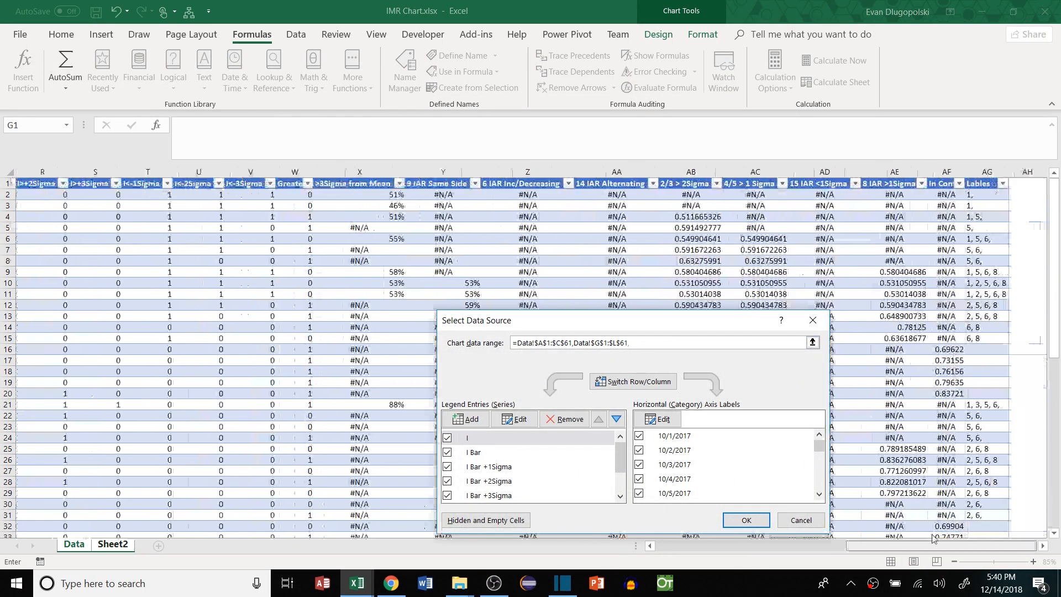
{"action": "type", "text": ","}
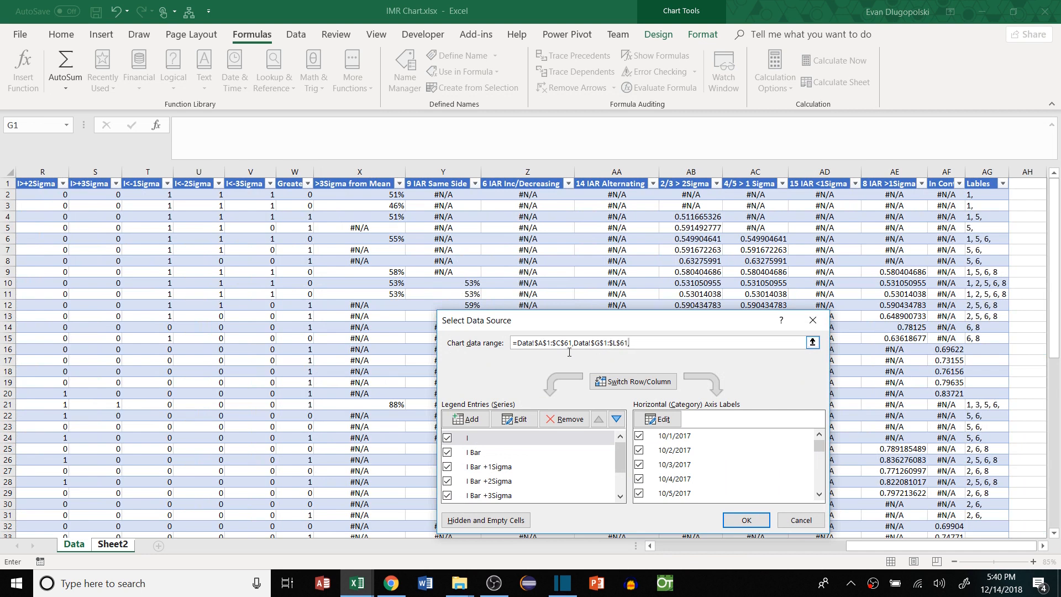
{"action": "left_click_drag", "start_coordinate": [628, 343], "coordinate": [576, 345]}
{"action": "key", "text": "ctrl+c"}
{"action": "left_click", "coordinate": [636, 342]}
{"action": "key", "text": "ctrl+v"}
{"action": "left_click", "coordinate": [655, 343]}
{"action": "key", "text": "BackSpace"}
{"action": "type", "text": "X"}
{"action": "left_click", "coordinate": [745, 520]}
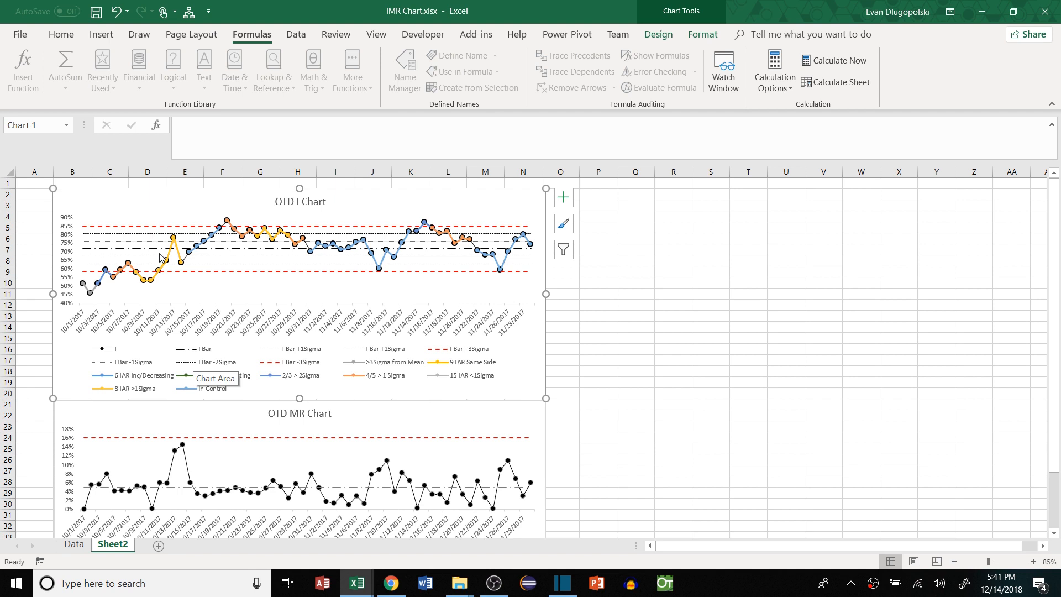
Set the marker option of the OTD I Chart's I series to None
{"action": "right_click", "coordinate": [513, 204]}
{"action": "left_click", "coordinate": [568, 492]}
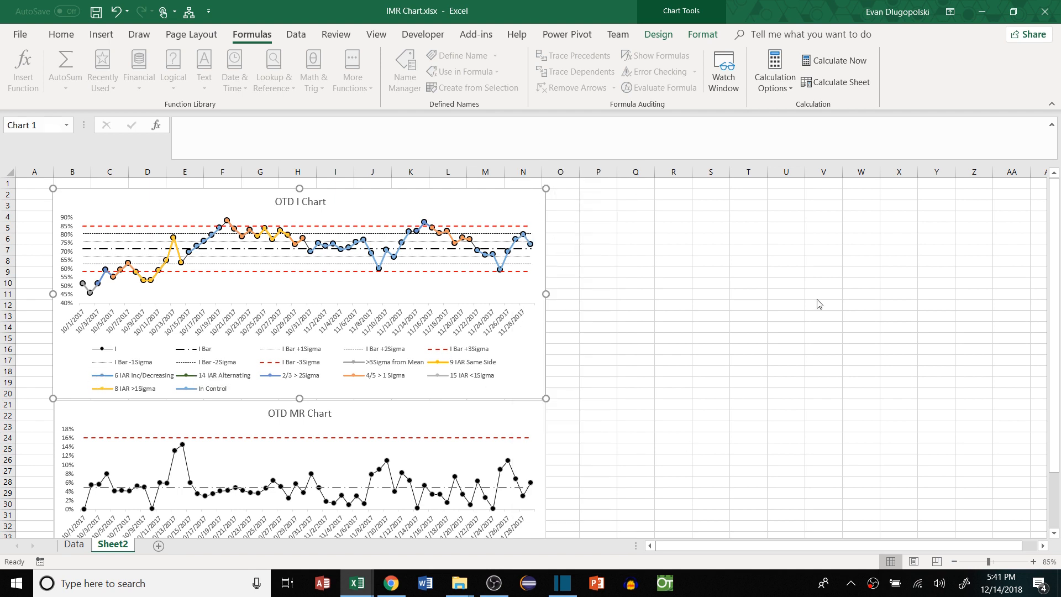
{"action": "left_click", "coordinate": [935, 205]}
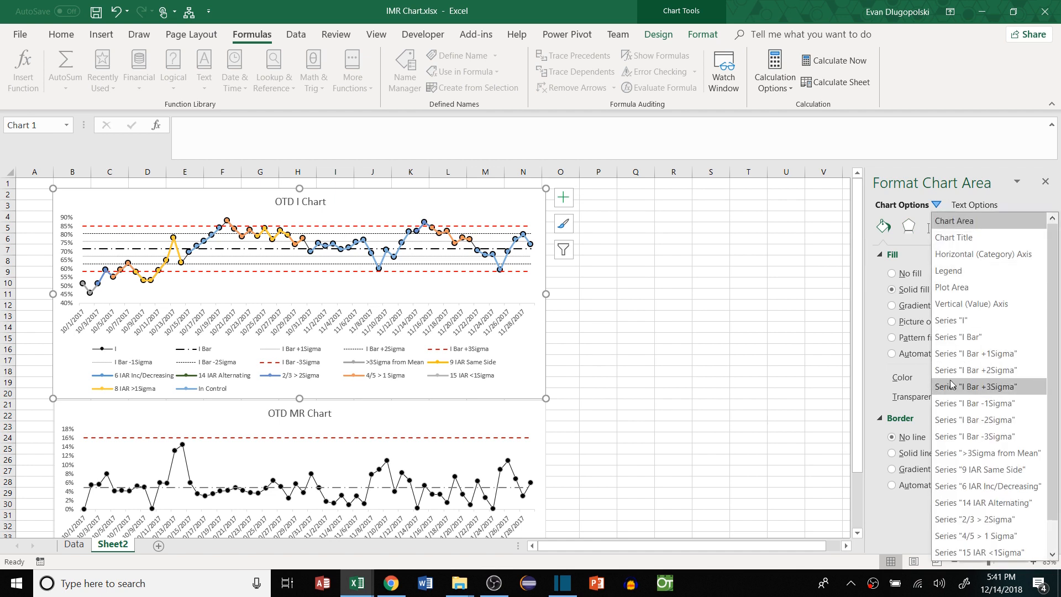
{"action": "left_click", "coordinate": [964, 323]}
{"action": "left_click", "coordinate": [941, 255]}
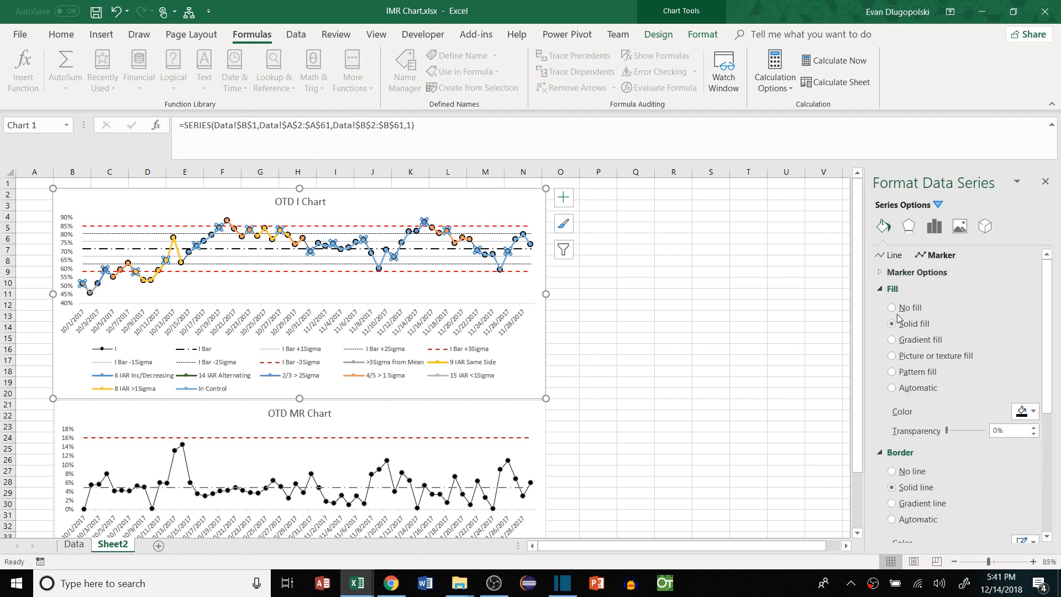
{"action": "left_click", "coordinate": [916, 272]}
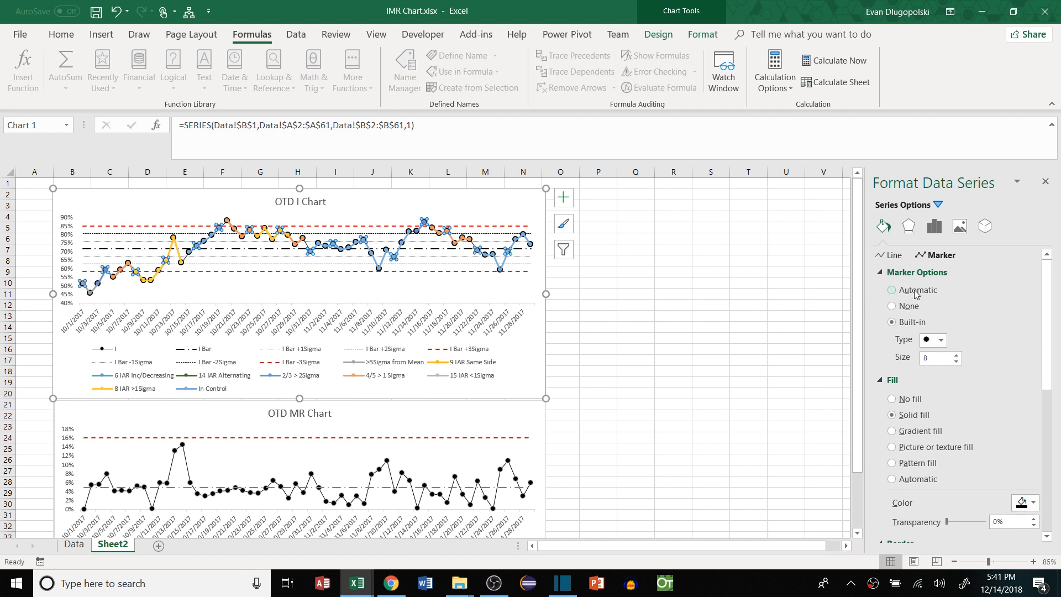
{"action": "left_click", "coordinate": [906, 306]}
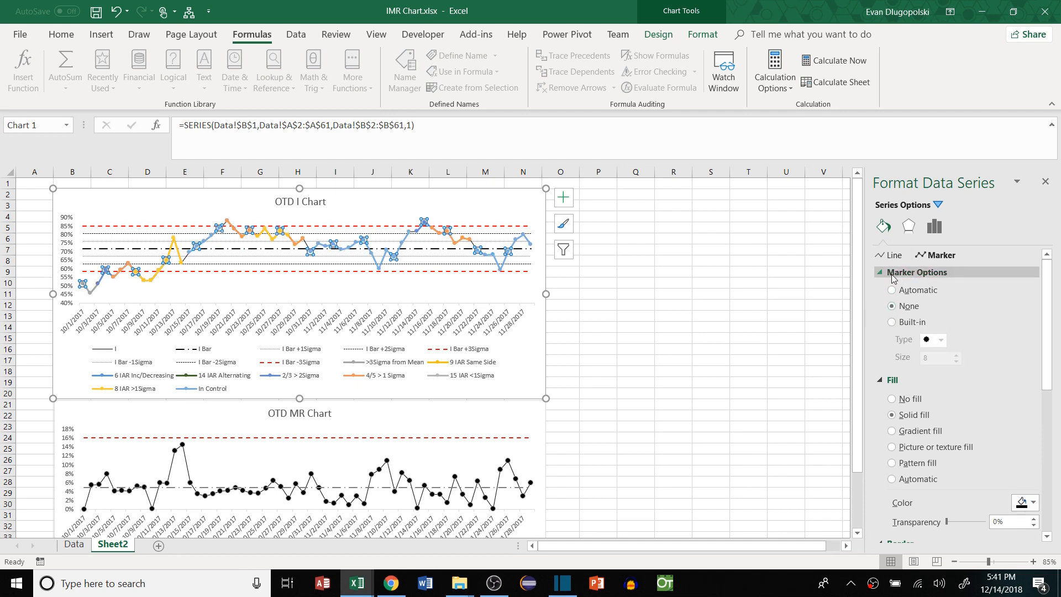
{"action": "left_click", "coordinate": [938, 204]}
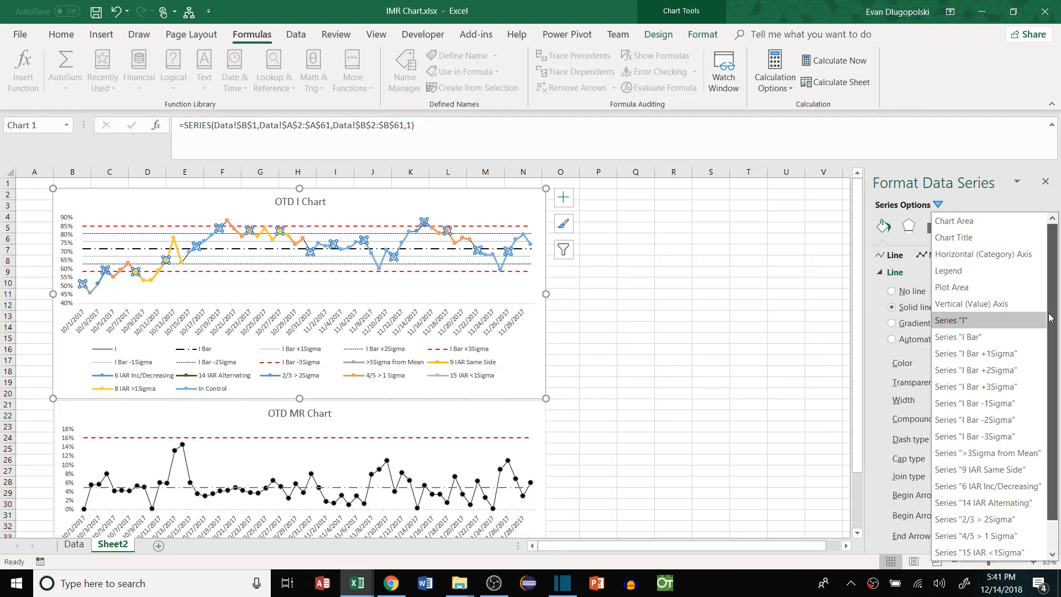
{"action": "scroll", "coordinate": [1003, 448], "scroll_direction": "down", "scroll_amount": 1}
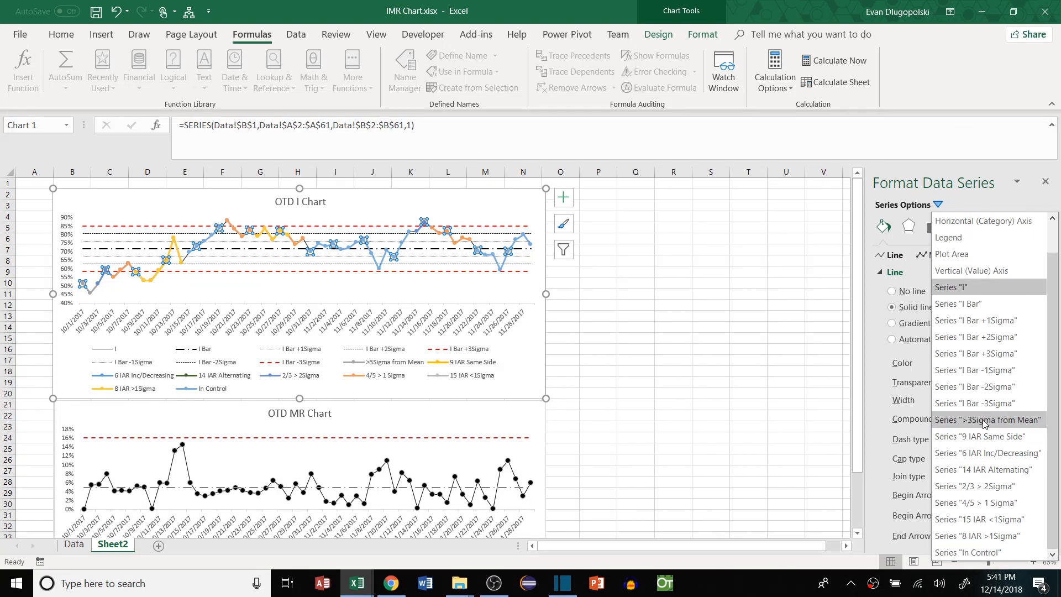
Give the >3Sigma from Mean series no line and built-in size-7 markers
{"action": "left_click", "coordinate": [983, 424]}
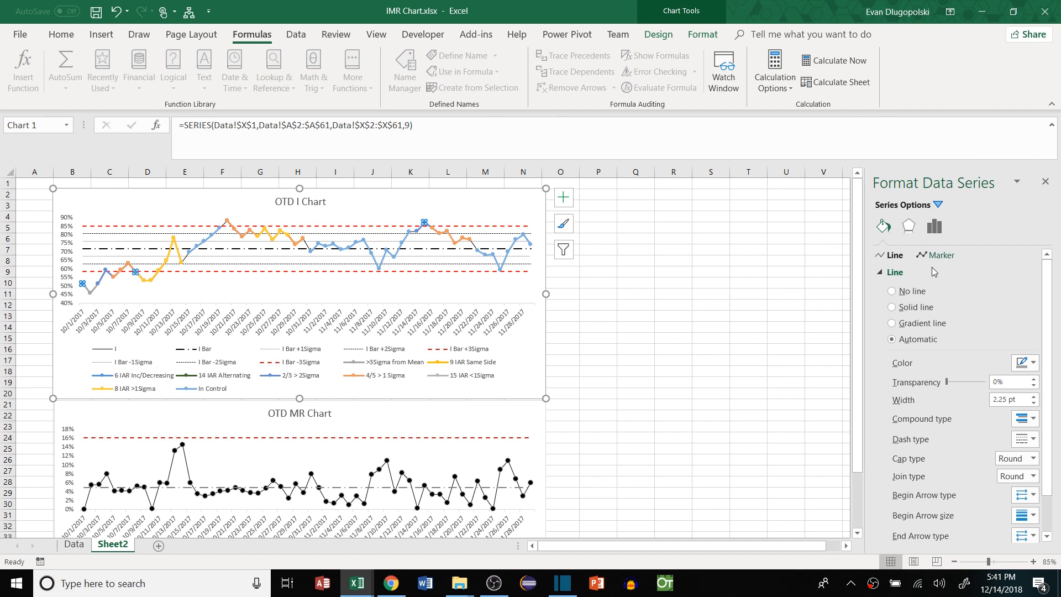
{"action": "left_click", "coordinate": [906, 293]}
{"action": "left_click", "coordinate": [946, 258]}
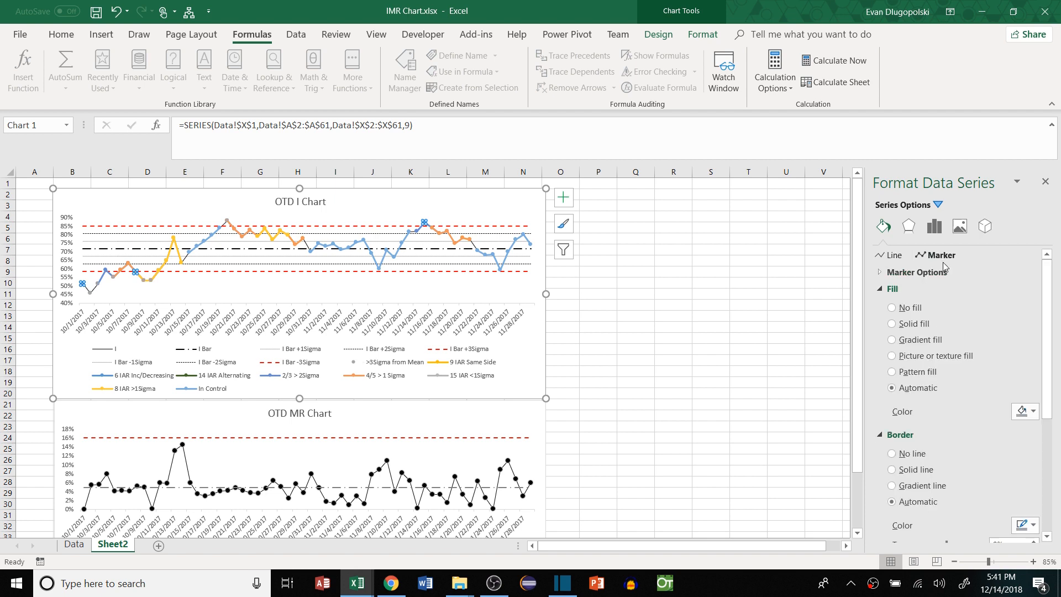
{"action": "left_click", "coordinate": [904, 281]}
{"action": "left_click", "coordinate": [904, 323]}
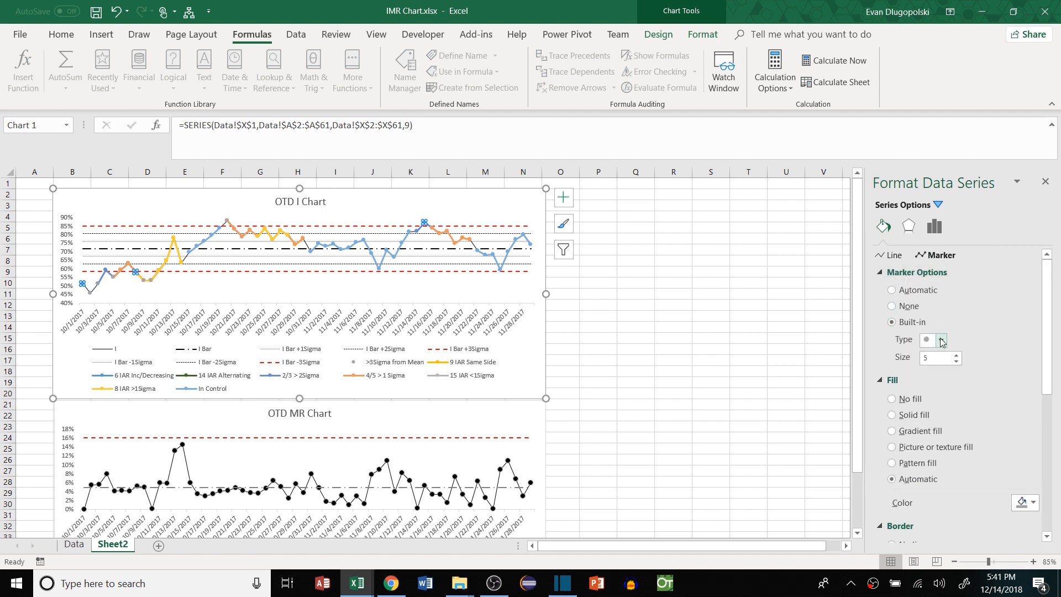
{"action": "left_click", "coordinate": [941, 341]}
{"action": "left_click", "coordinate": [956, 355]}
{"action": "left_click", "coordinate": [956, 355]}
{"action": "left_click_drag", "start_coordinate": [1047, 326], "coordinate": [1046, 407]}
Fill the >3Sigma from Mean markers solid red with a black outline
{"action": "left_click", "coordinate": [1027, 339]}
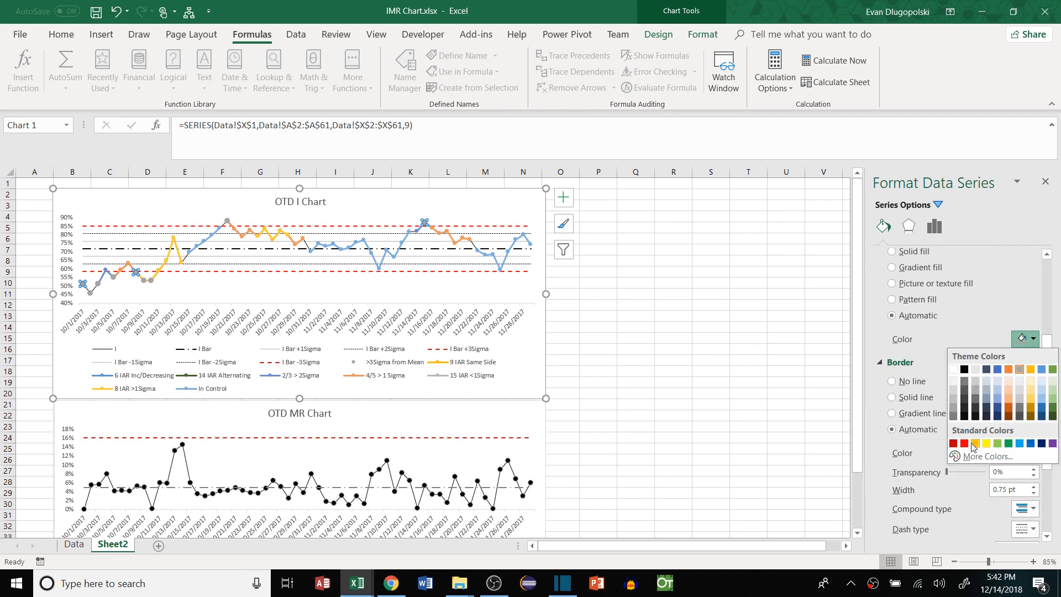
{"action": "left_click", "coordinate": [967, 443]}
{"action": "left_click", "coordinate": [1027, 470]}
{"action": "left_click", "coordinate": [964, 370]}
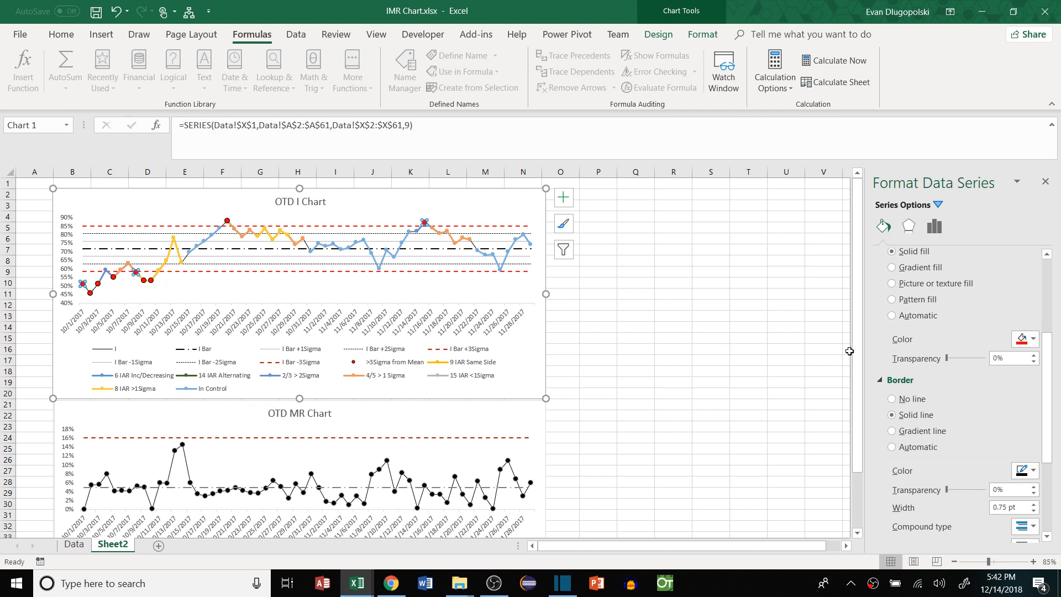
{"action": "left_click", "coordinate": [937, 204]}
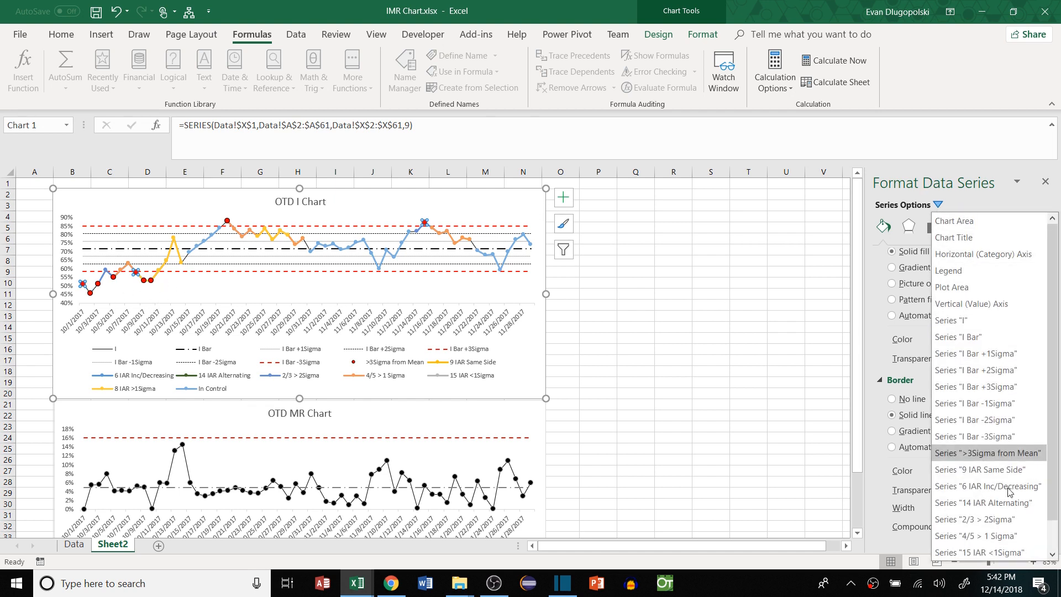
Give 9 IAR Same Side no line and built-in size-7 markers filled orange
{"action": "left_click", "coordinate": [974, 474]}
{"action": "left_click_drag", "start_coordinate": [1047, 364], "coordinate": [1044, 299]}
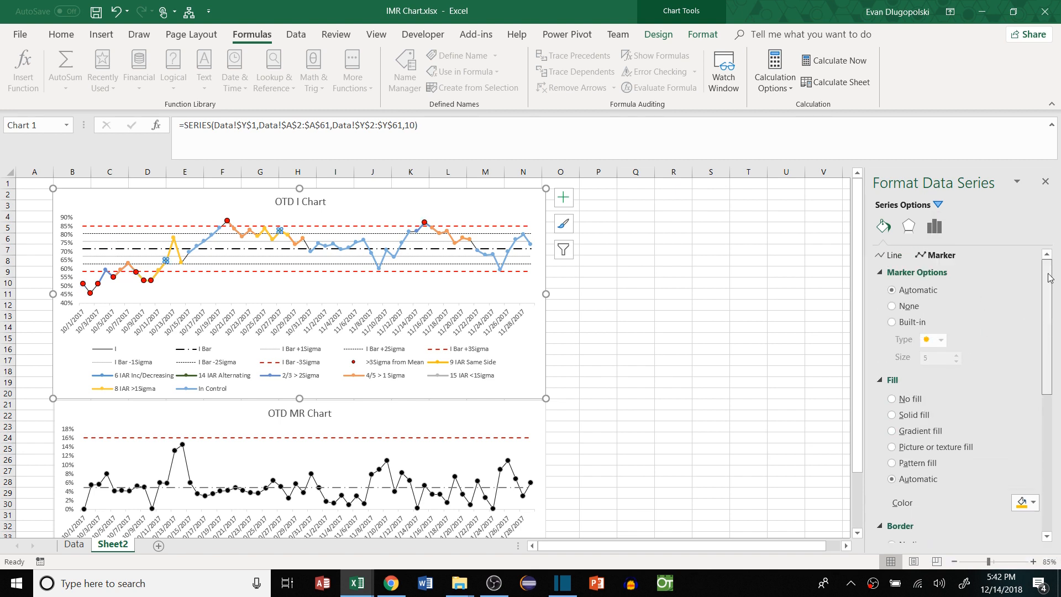
{"action": "left_click", "coordinate": [891, 255]}
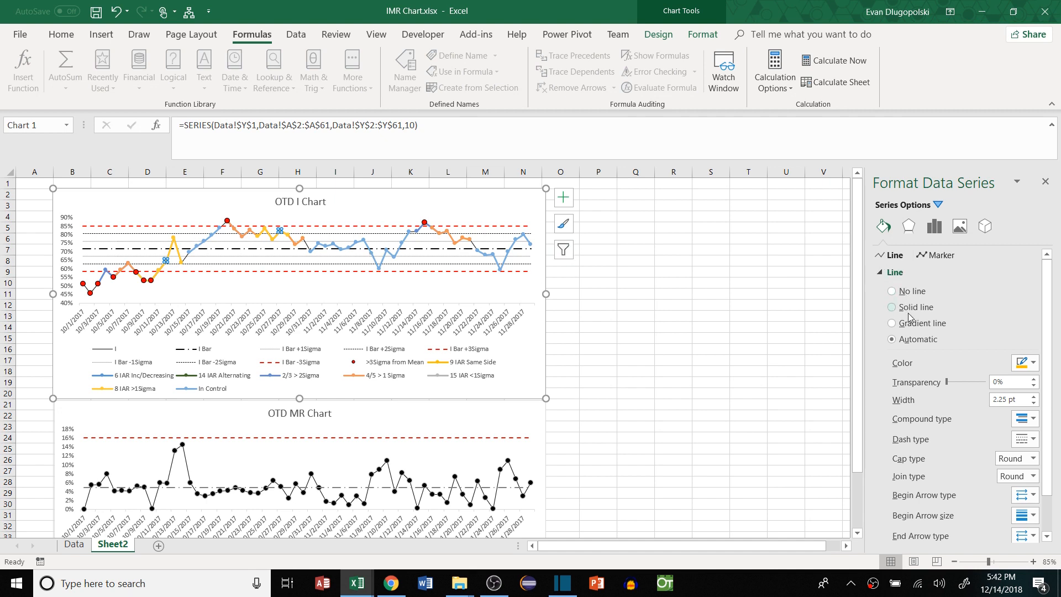
{"action": "left_click", "coordinate": [936, 255]}
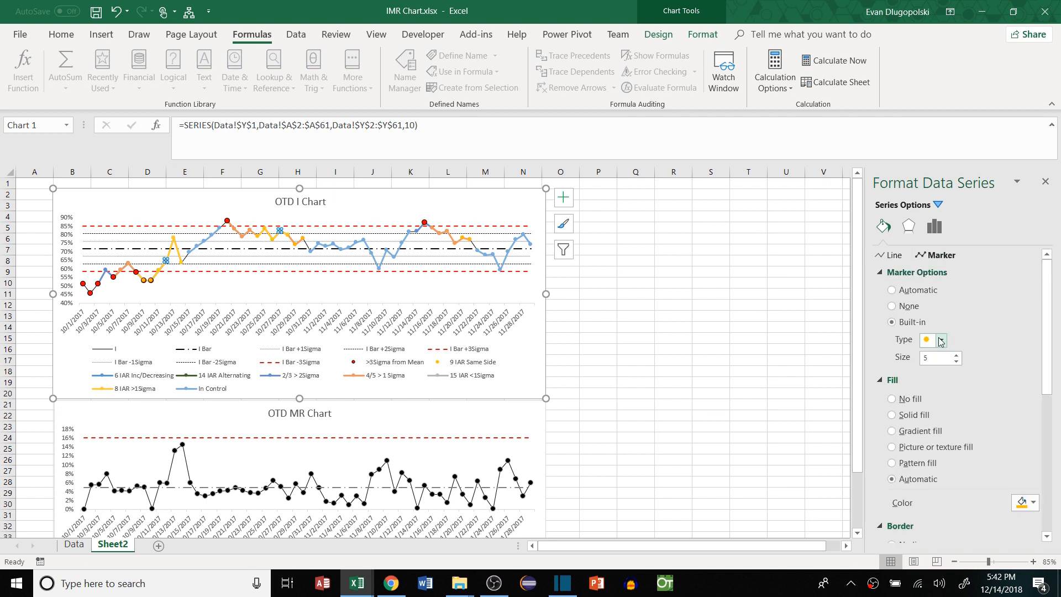
{"action": "left_click", "coordinate": [940, 343]}
{"action": "left_click", "coordinate": [931, 448]}
{"action": "left_click", "coordinate": [1027, 503]}
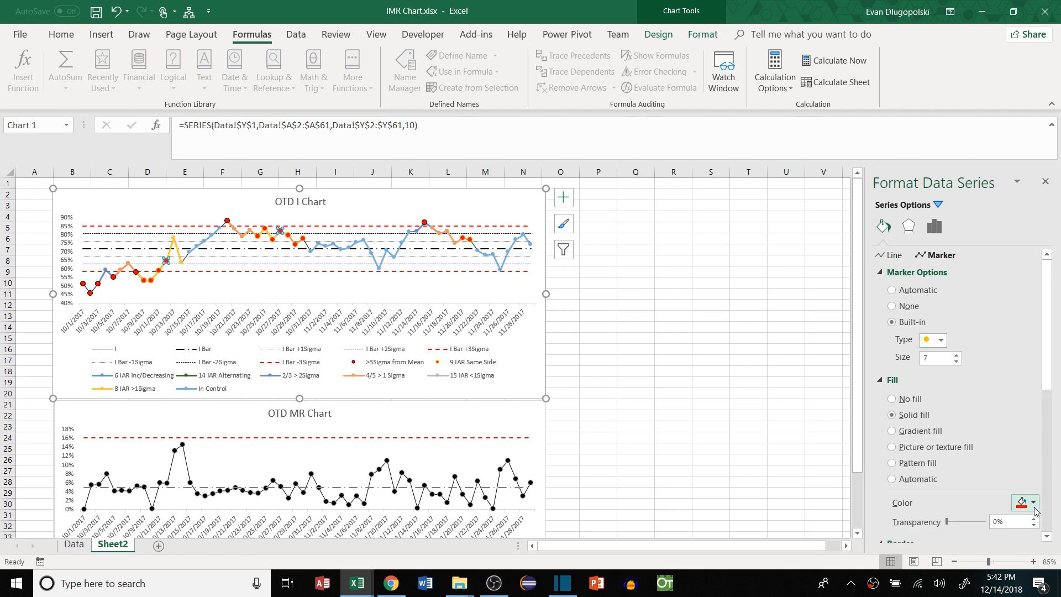
{"action": "left_click", "coordinate": [974, 474]}
{"action": "left_click_drag", "start_coordinate": [1044, 359], "coordinate": [1045, 462]}
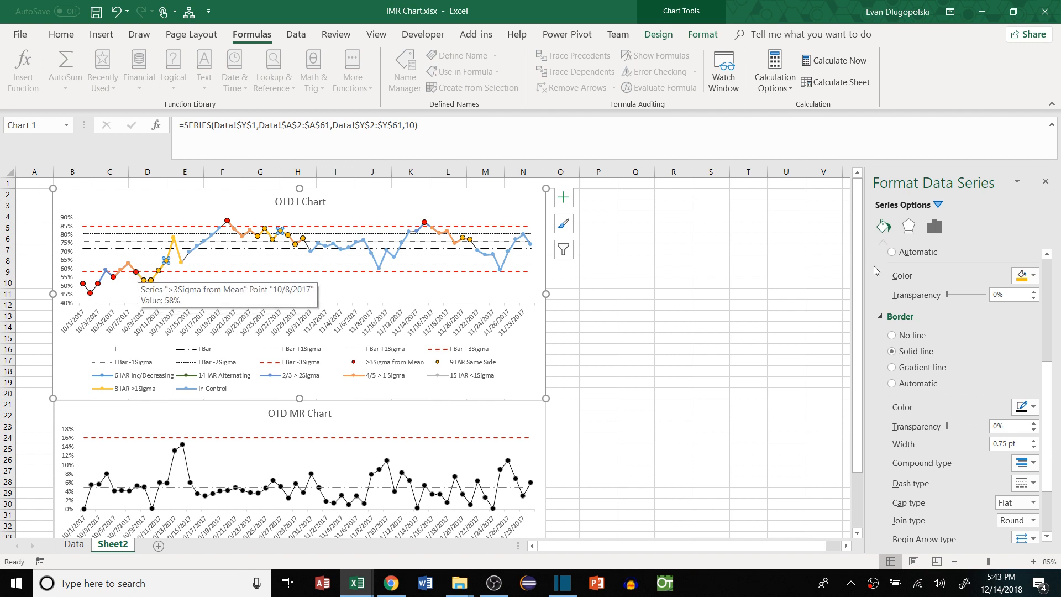
Move >3Sigma from Mean down three places to the last position in the OTD I Chart's series order
{"action": "right_click", "coordinate": [534, 337]}
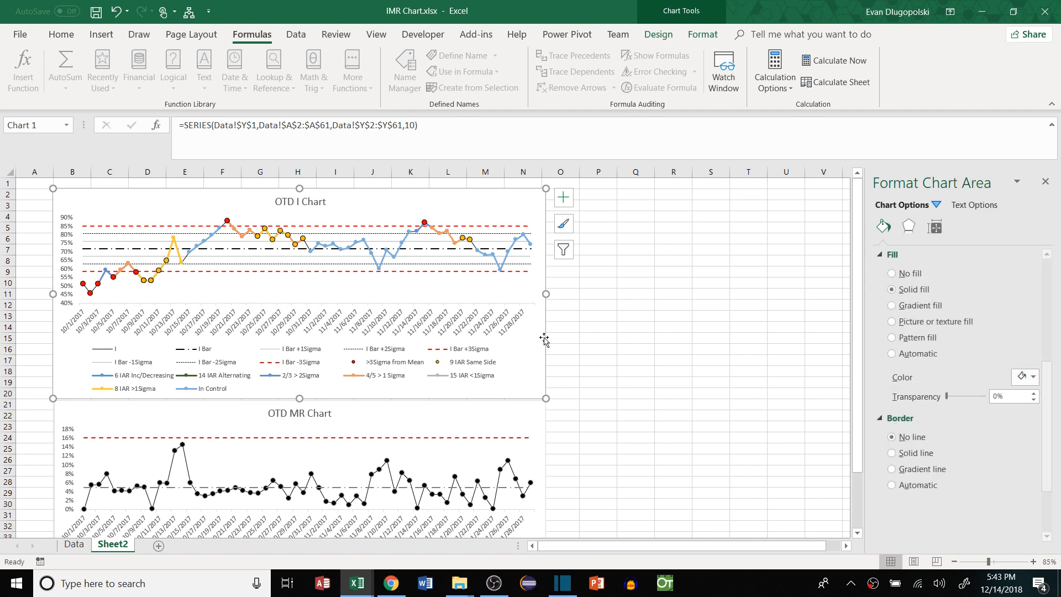
{"action": "left_click", "coordinate": [578, 170]}
{"action": "left_click_drag", "start_coordinate": [621, 442], "coordinate": [621, 469]}
{"action": "left_click", "coordinate": [544, 457]}
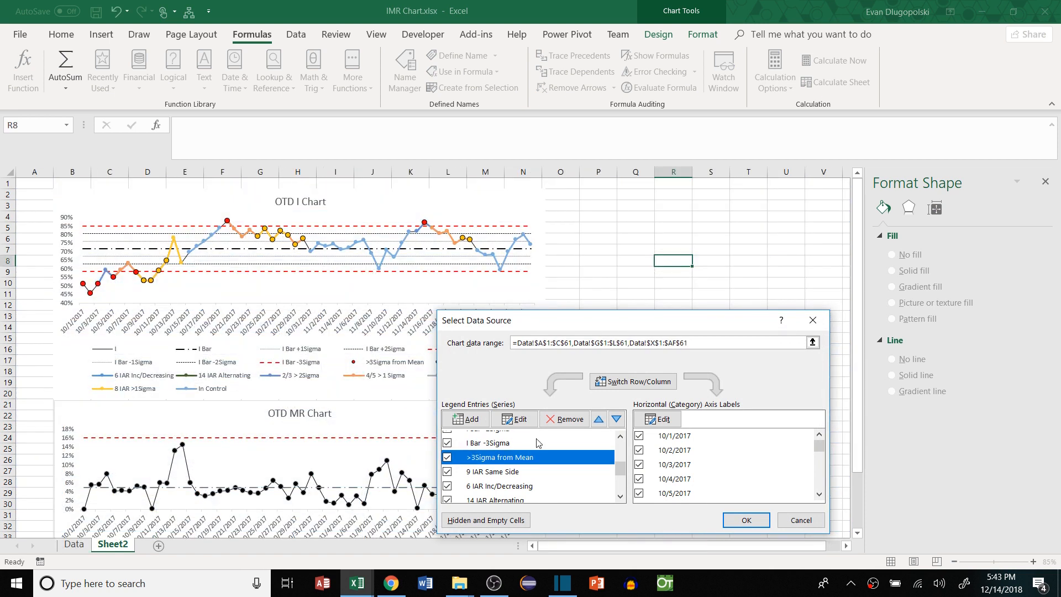
{"action": "left_click", "coordinate": [616, 420]}
{"action": "left_click", "coordinate": [617, 420]}
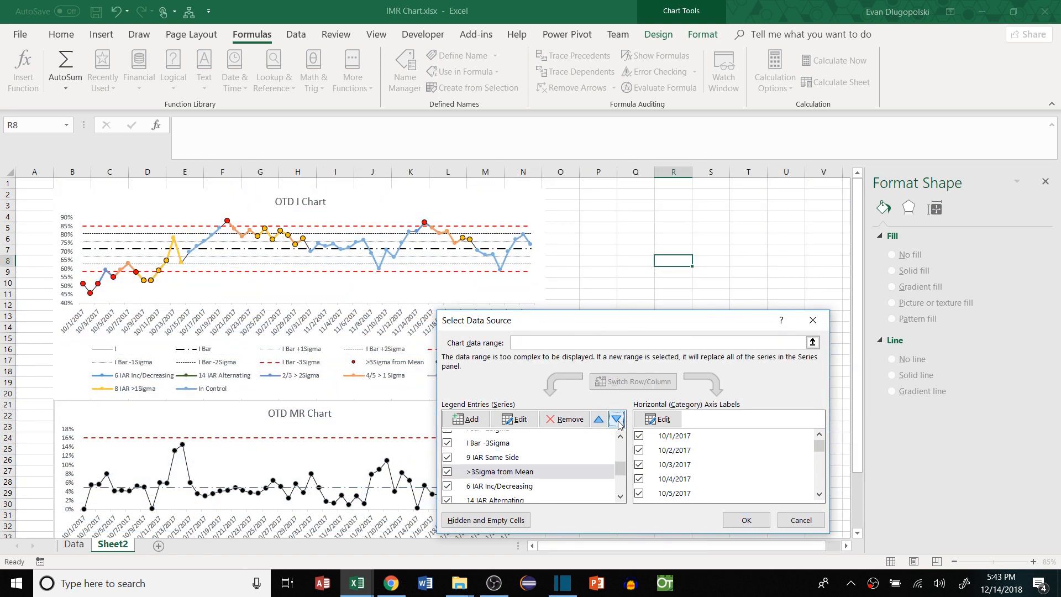
{"action": "left_click", "coordinate": [616, 420]}
{"action": "left_click", "coordinate": [616, 420]}
{"action": "left_click", "coordinate": [617, 420]}
{"action": "left_click", "coordinate": [616, 420]}
{"action": "left_click", "coordinate": [617, 420]}
{"action": "left_click", "coordinate": [616, 420]}
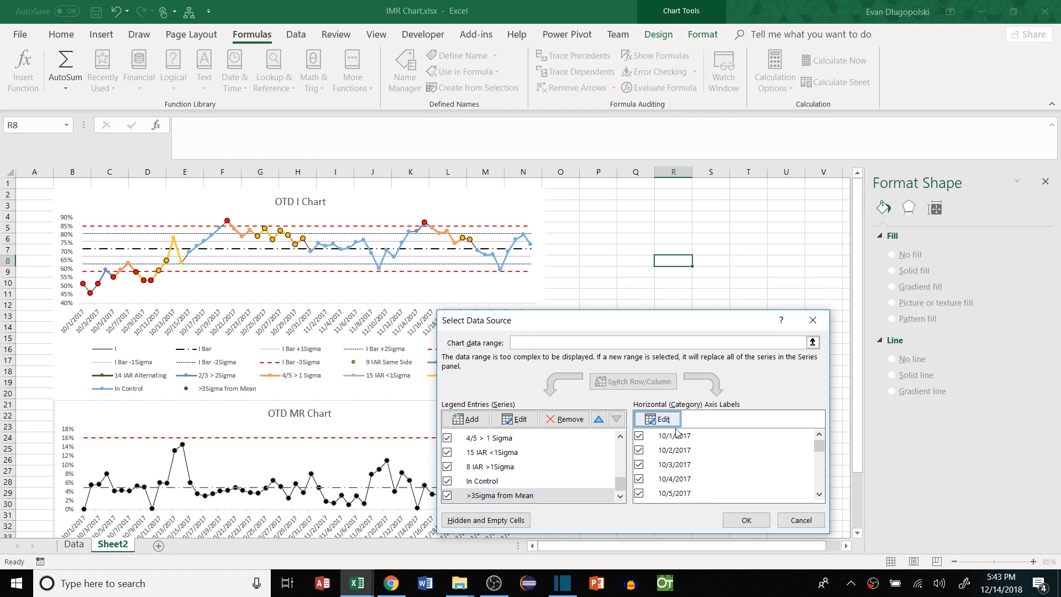
{"action": "left_click", "coordinate": [746, 521]}
{"action": "left_click", "coordinate": [936, 204]}
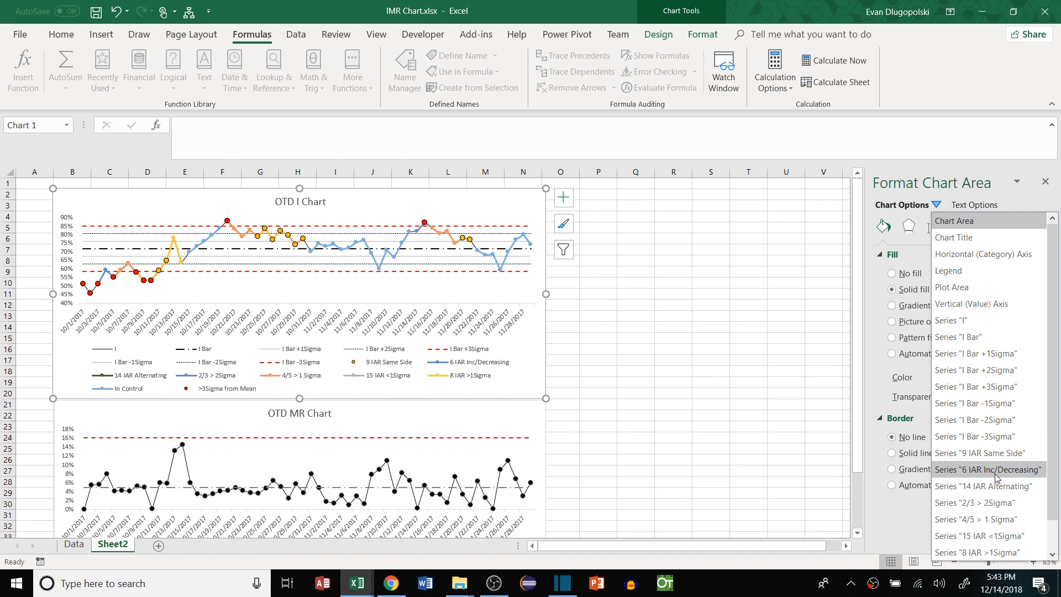
Give the 6 IAR Inc/Decreasing series solid built-in markers with a black outline
{"action": "left_click", "coordinate": [977, 470]}
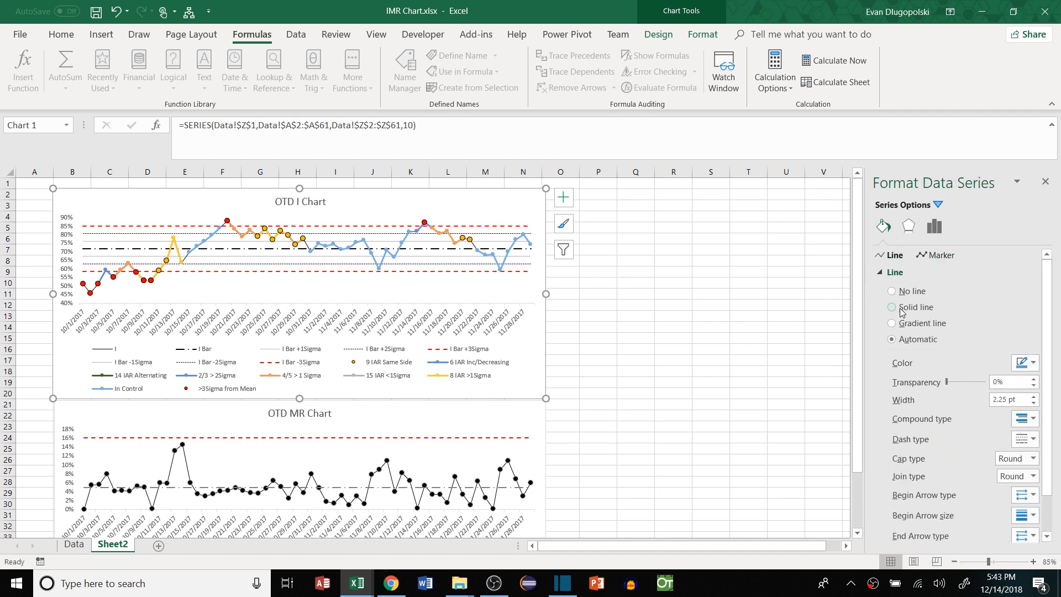
{"action": "left_click", "coordinate": [936, 255]}
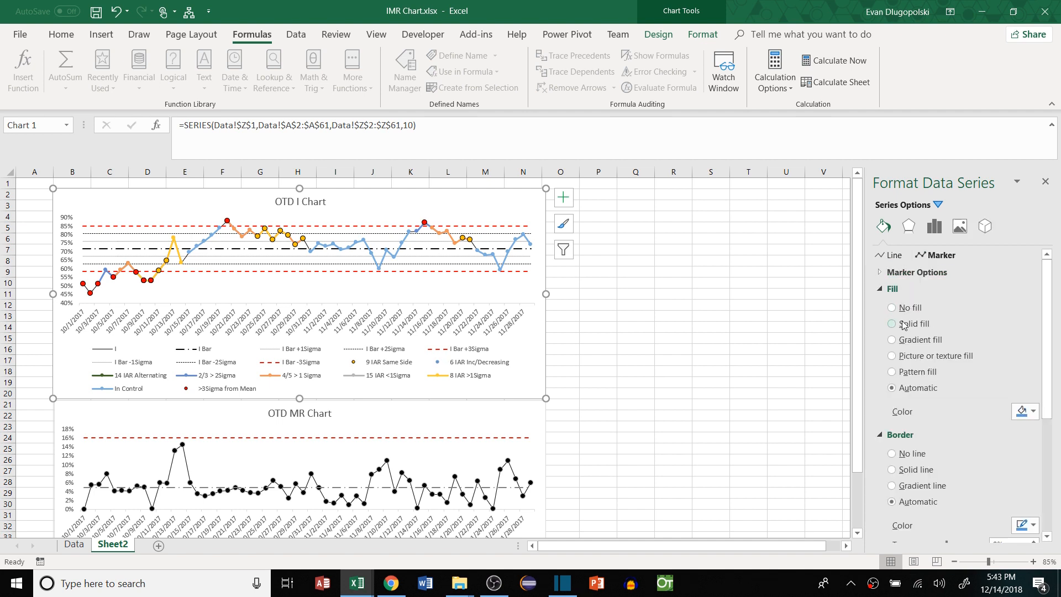
{"action": "left_click", "coordinate": [896, 323]}
{"action": "left_click_drag", "start_coordinate": [1046, 336], "coordinate": [1046, 462]}
{"action": "left_click", "coordinate": [916, 273]}
{"action": "left_click", "coordinate": [941, 340]}
{"action": "left_click", "coordinate": [931, 448]}
{"action": "left_click", "coordinate": [891, 334]}
Make the 14 IAR Alternating series orange markers with black outlines and no line
{"action": "left_click", "coordinate": [938, 205]}
{"action": "left_click", "coordinate": [939, 474]}
{"action": "left_click", "coordinate": [893, 291]}
{"action": "left_click", "coordinate": [935, 255]}
{"action": "left_click", "coordinate": [895, 322]}
{"action": "left_click", "coordinate": [1033, 502]}
{"action": "left_click", "coordinate": [975, 473]}
{"action": "left_click", "coordinate": [1026, 400]}
Make the 2/3 > 2Sigma series orange markers with black outlines and no line
{"action": "left_click", "coordinate": [964, 435]}
{"action": "left_click", "coordinate": [938, 204]}
{"action": "left_click", "coordinate": [978, 502]}
{"action": "left_click", "coordinate": [938, 204]}
{"action": "left_click", "coordinate": [893, 291]}
{"action": "left_click", "coordinate": [936, 255]}
{"action": "left_click", "coordinate": [893, 322]}
{"action": "left_click", "coordinate": [1032, 501]}
Make the 4/5 > 1 Sigma series orange markers with black outlines and no line
{"action": "left_click", "coordinate": [977, 474]}
{"action": "left_click", "coordinate": [1027, 356]}
{"action": "left_click", "coordinate": [965, 390]}
{"action": "left_click", "coordinate": [937, 205]}
{"action": "left_click", "coordinate": [945, 495]}
{"action": "left_click", "coordinate": [936, 254]}
{"action": "left_click", "coordinate": [893, 322]}
{"action": "left_click", "coordinate": [1032, 502]}
{"action": "left_click", "coordinate": [977, 473]}
{"action": "scroll", "coordinate": [977, 474], "scroll_direction": "down", "scroll_amount": 5}
Make the 15 IAR <1Sigma series orange markers with black outlines and no line
{"action": "left_click", "coordinate": [1026, 400]}
{"action": "left_click", "coordinate": [965, 434]}
{"action": "left_click", "coordinate": [938, 204]}
{"action": "left_click", "coordinate": [959, 509]}
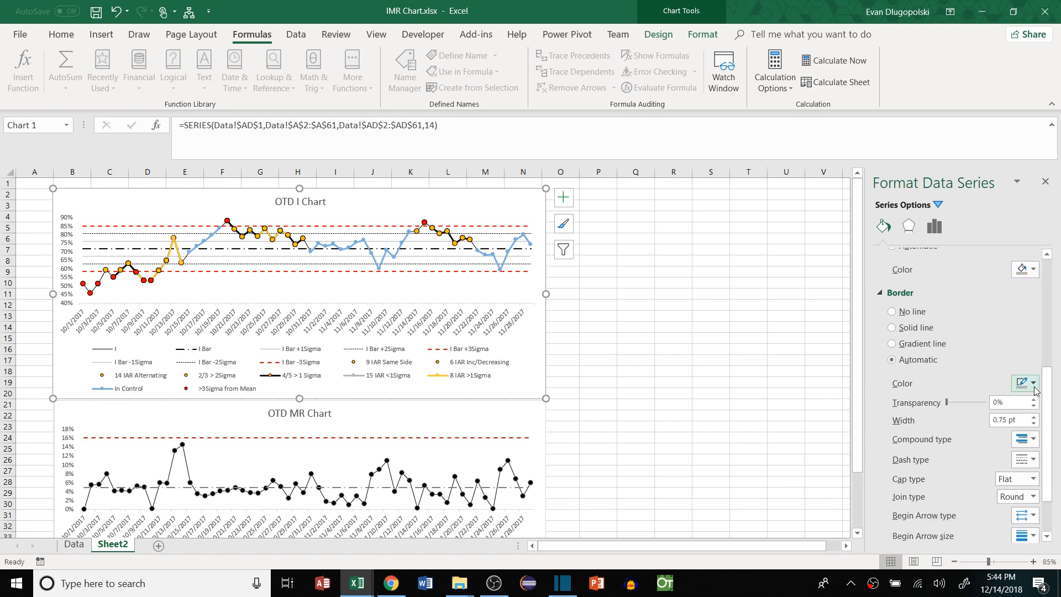
{"action": "left_click", "coordinate": [912, 293]}
{"action": "left_click", "coordinate": [935, 255]}
{"action": "left_click", "coordinate": [1028, 502]}
{"action": "left_click", "coordinate": [977, 473]}
Make the 8 IAR >1Sigma series orange markers with black outlines and no line, then recheck 15 IAR
{"action": "left_click", "coordinate": [1025, 428]}
{"action": "left_click", "coordinate": [965, 462]}
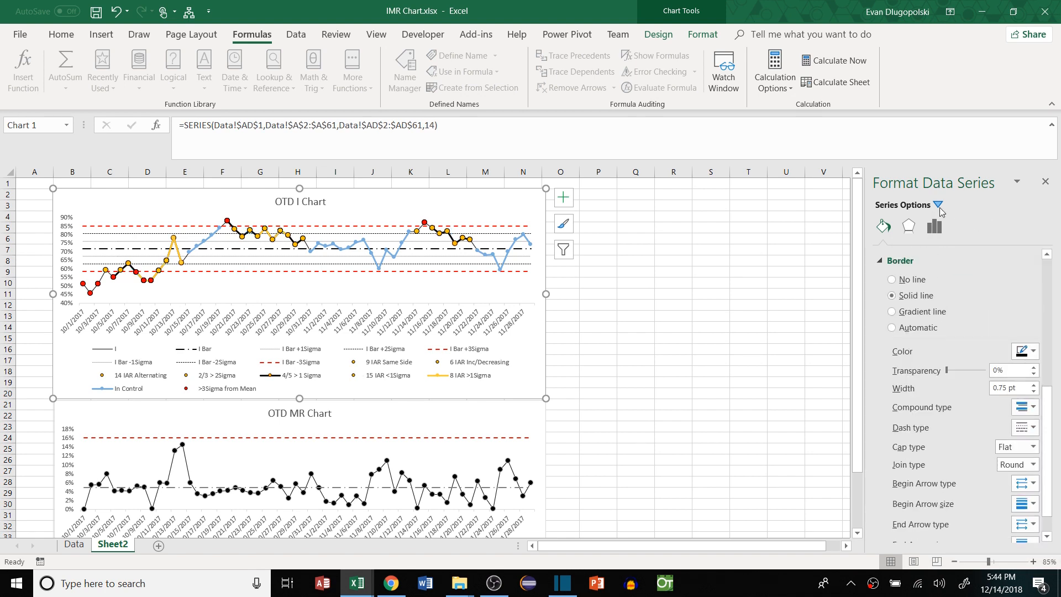
{"action": "left_click", "coordinate": [938, 205]}
{"action": "left_click", "coordinate": [959, 521]}
{"action": "left_click", "coordinate": [912, 293]}
{"action": "left_click", "coordinate": [936, 254]}
{"action": "left_click", "coordinate": [1028, 502]}
{"action": "left_click", "coordinate": [977, 474]}
{"action": "left_click", "coordinate": [1025, 430]}
{"action": "left_click", "coordinate": [965, 463]}
{"action": "left_click", "coordinate": [937, 205]}
{"action": "left_click", "coordinate": [976, 536]}
Remove the In Control series' line and give it built-in size-7 markers
{"action": "left_click", "coordinate": [938, 204]}
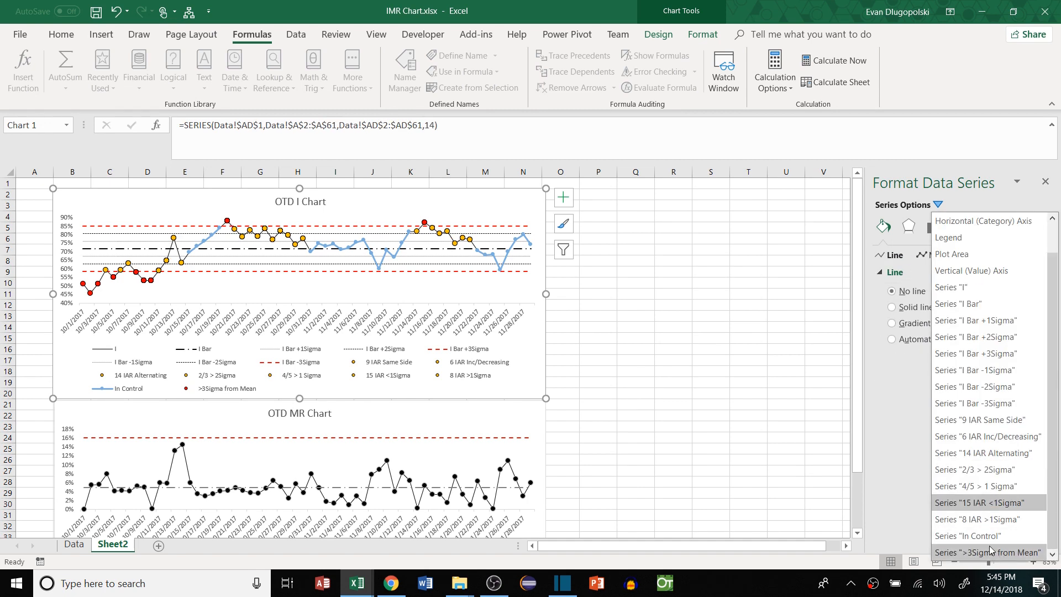
{"action": "left_click", "coordinate": [980, 539]}
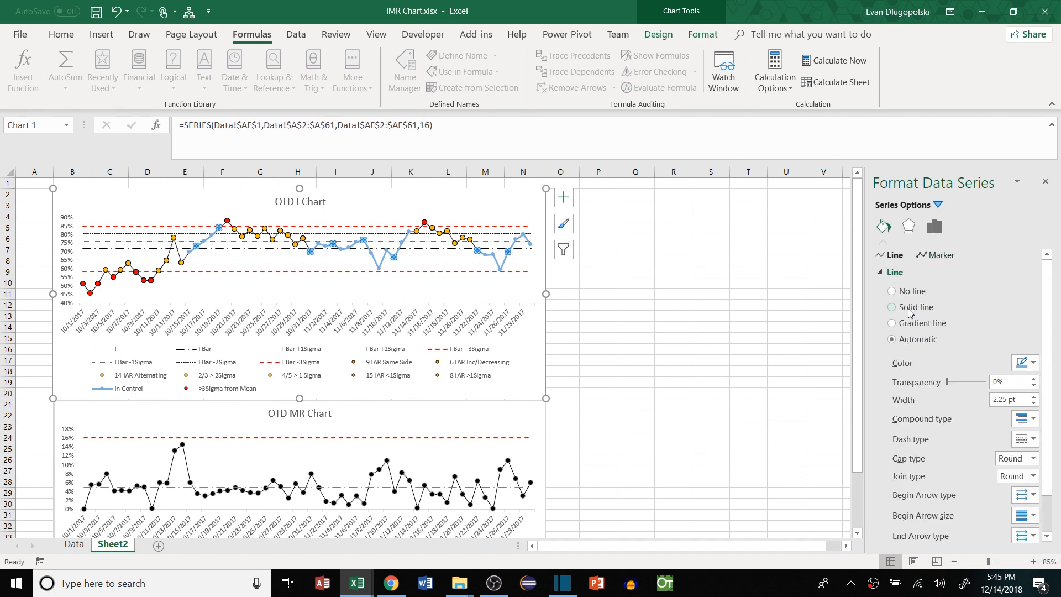
{"action": "left_click", "coordinate": [909, 291]}
{"action": "left_click", "coordinate": [935, 254]}
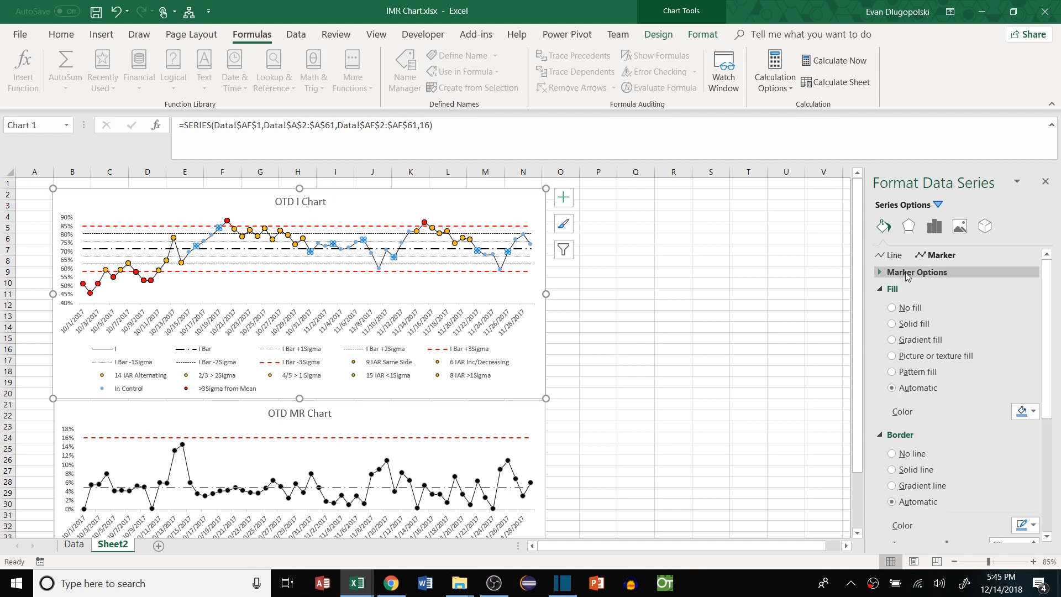
{"action": "left_click", "coordinate": [915, 272]}
{"action": "left_click", "coordinate": [910, 322]}
{"action": "left_click", "coordinate": [956, 355]}
{"action": "left_click", "coordinate": [956, 354]}
Fill the In Control markers green with a solid black border
{"action": "scroll", "coordinate": [973, 387], "scroll_direction": "down", "scroll_amount": 3}
{"action": "left_click", "coordinate": [1027, 396]}
{"action": "left_click", "coordinate": [1008, 497]}
{"action": "scroll", "coordinate": [976, 392], "scroll_direction": "down", "scroll_amount": 3}
{"action": "left_click", "coordinate": [1023, 422]}
{"action": "left_click", "coordinate": [964, 450]}
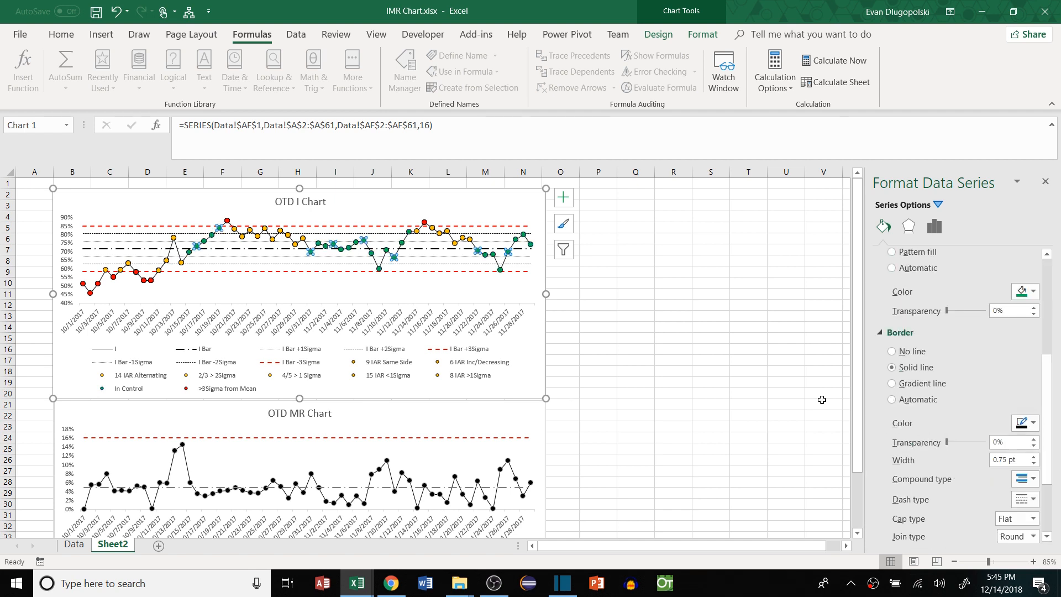
{"action": "left_click", "coordinate": [675, 239]}
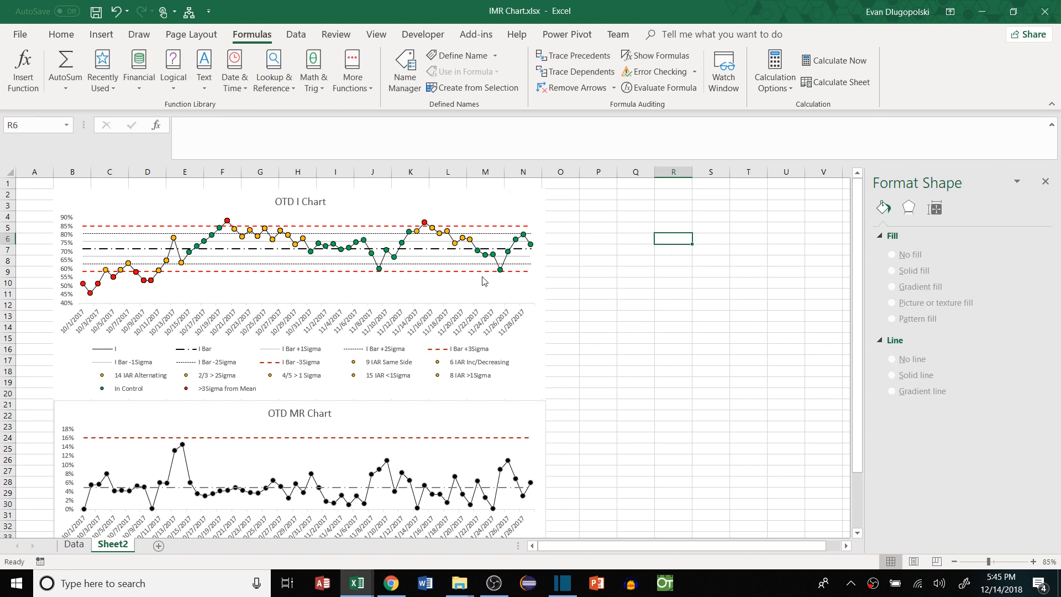
Append Data!$N$1:$N$61 to the OTD MR Chart's data range so MR IC and MR OC plot
{"action": "scroll", "coordinate": [446, 245], "scroll_direction": "down", "scroll_amount": 3}
{"action": "right_click", "coordinate": [425, 346]}
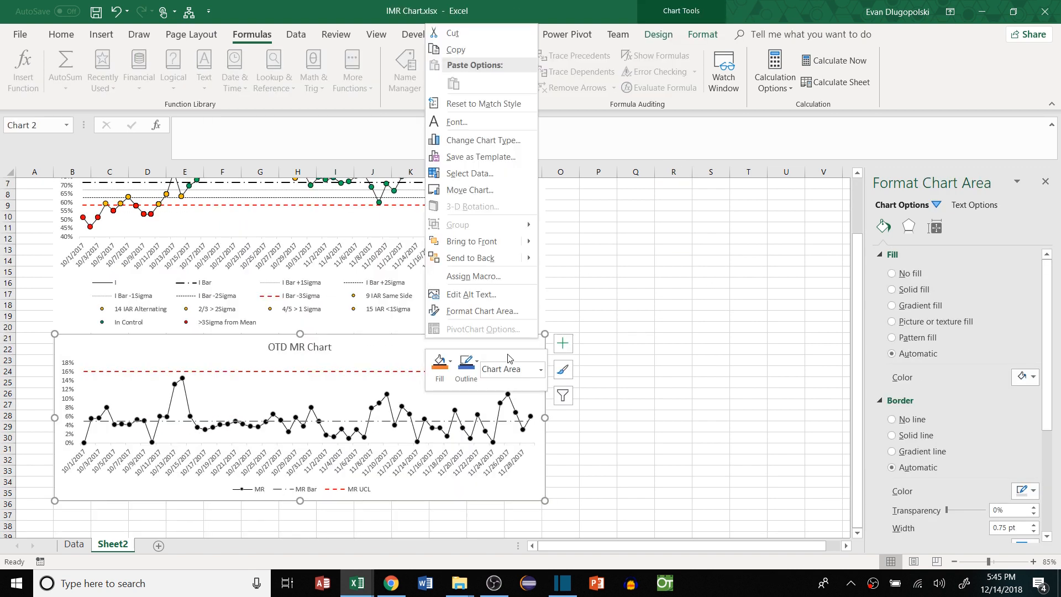
{"action": "left_click", "coordinate": [488, 185]}
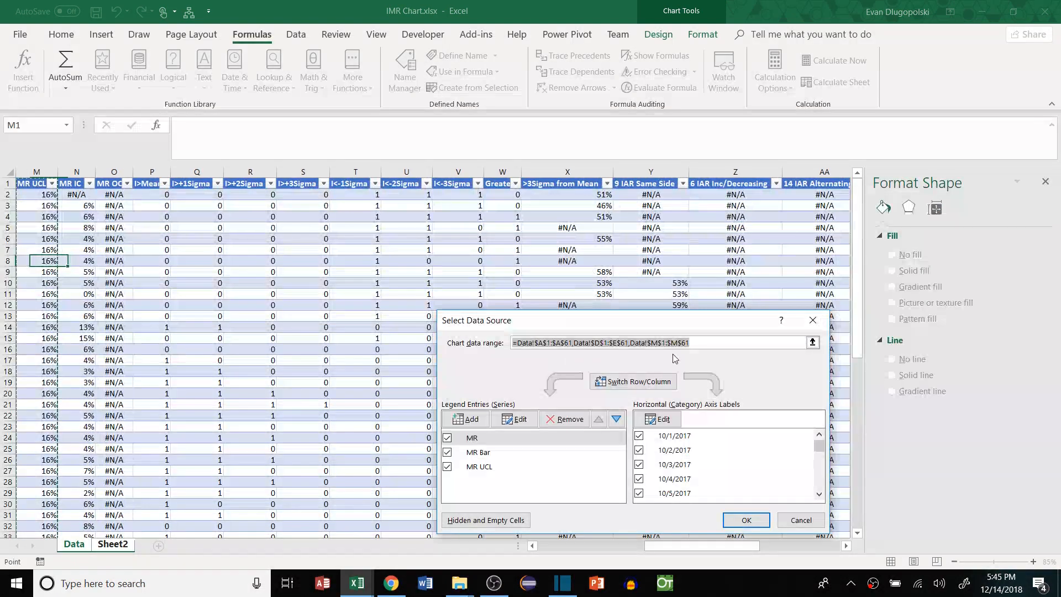
{"action": "type", "text": ","}
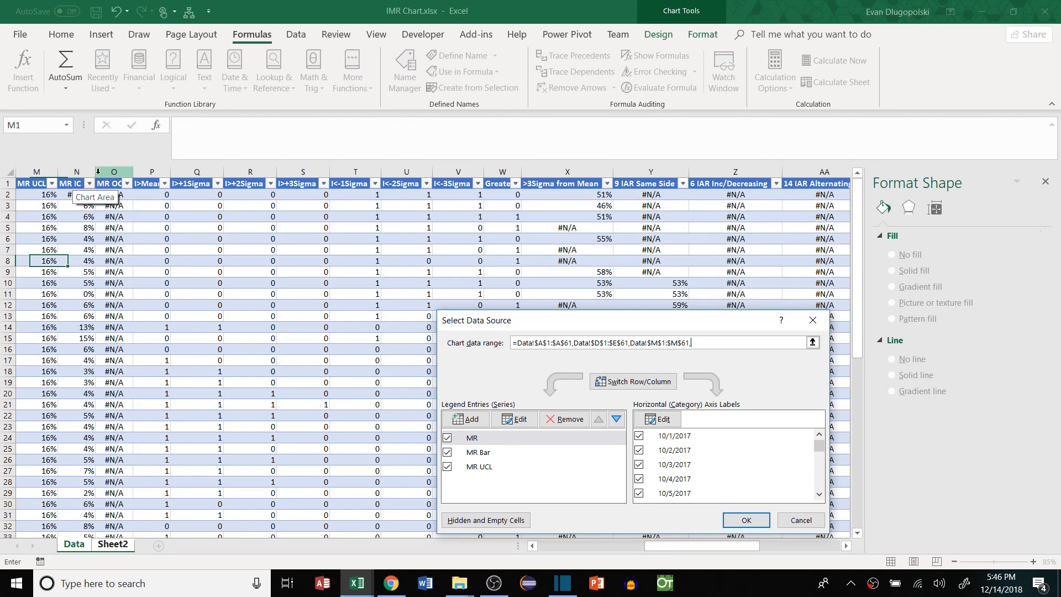
{"action": "left_click_drag", "start_coordinate": [690, 343], "coordinate": [625, 347]}
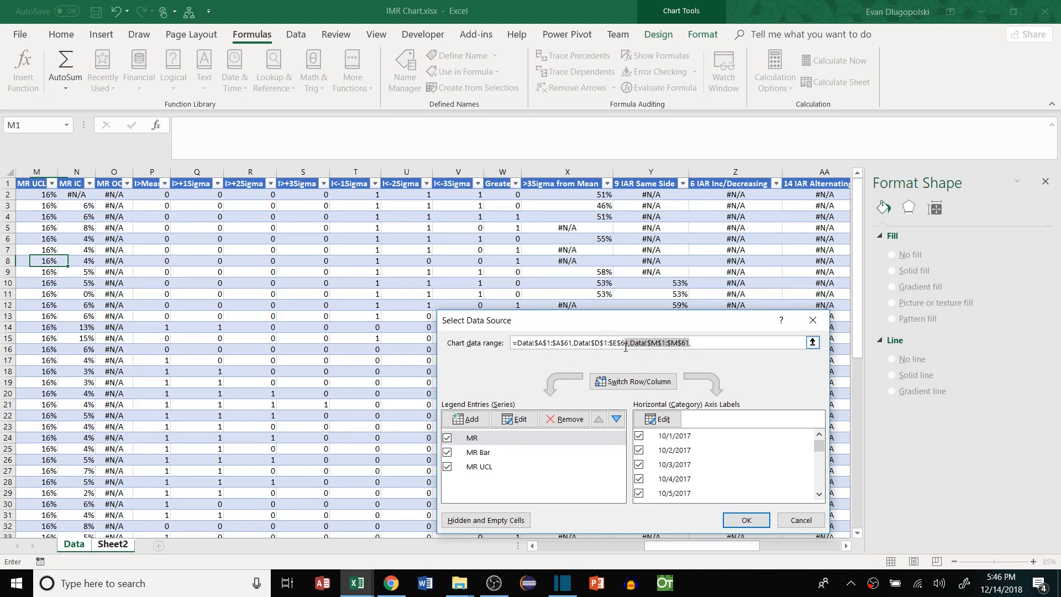
{"action": "key", "text": "ctrl+c"}
{"action": "left_click", "coordinate": [705, 340]}
{"action": "key", "text": "ctrl+v"}
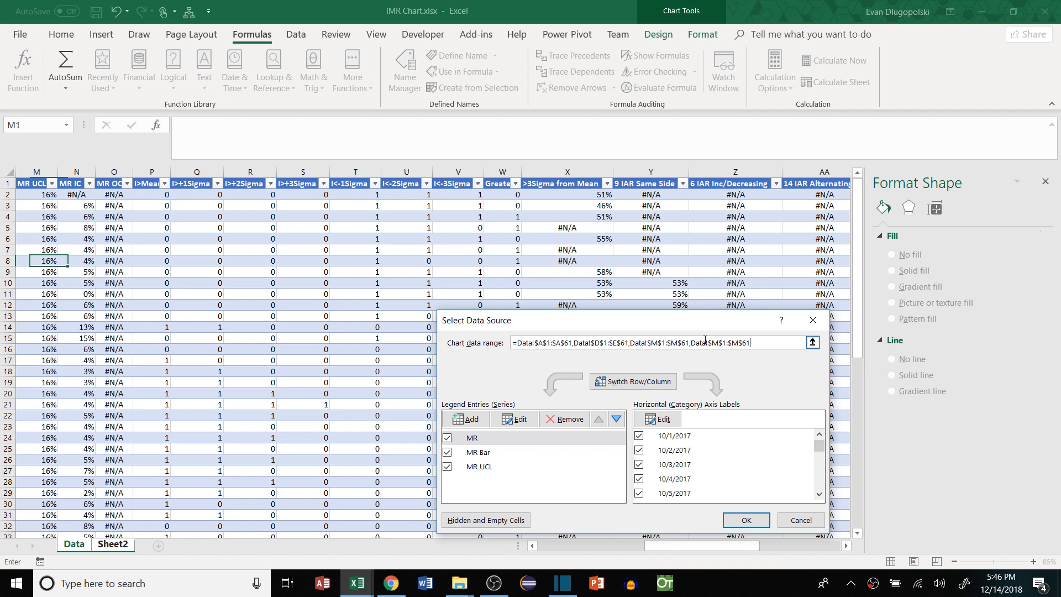
{"action": "key", "text": "BackSpace"}
{"action": "type", "text": "N"}
{"action": "key", "text": "Return"}
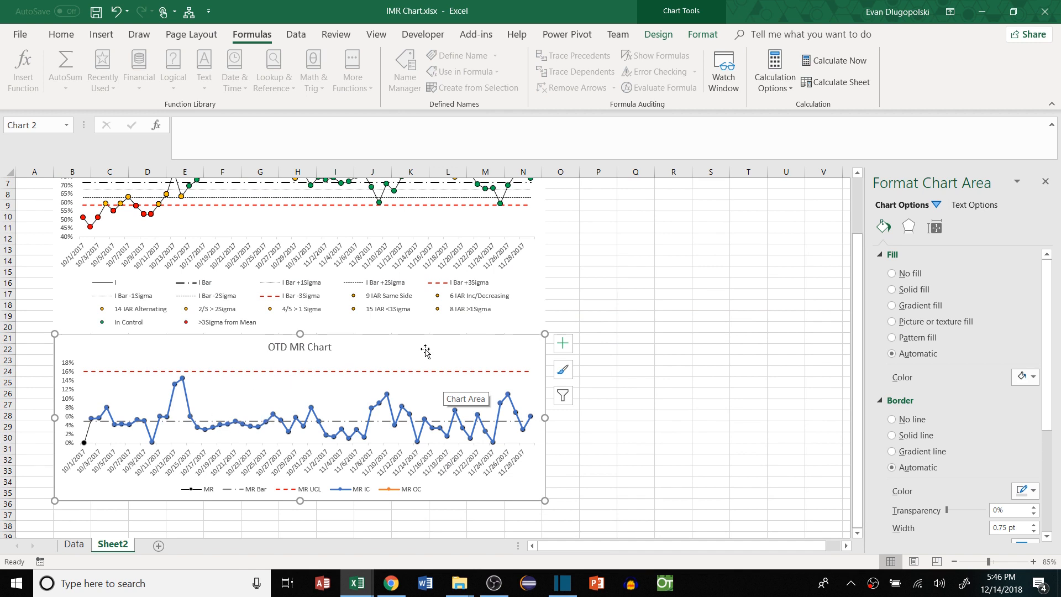
Set the MR series' markers to None on the OTD MR Chart
{"action": "right_click", "coordinate": [446, 348]}
{"action": "key", "text": "Escape"}
{"action": "left_click", "coordinate": [936, 205]}
{"action": "left_click", "coordinate": [961, 350]}
{"action": "left_click", "coordinate": [937, 255]}
{"action": "left_click", "coordinate": [909, 306]}
Give MR IC green built-in markers with no connecting line
{"action": "left_click", "coordinate": [938, 205]}
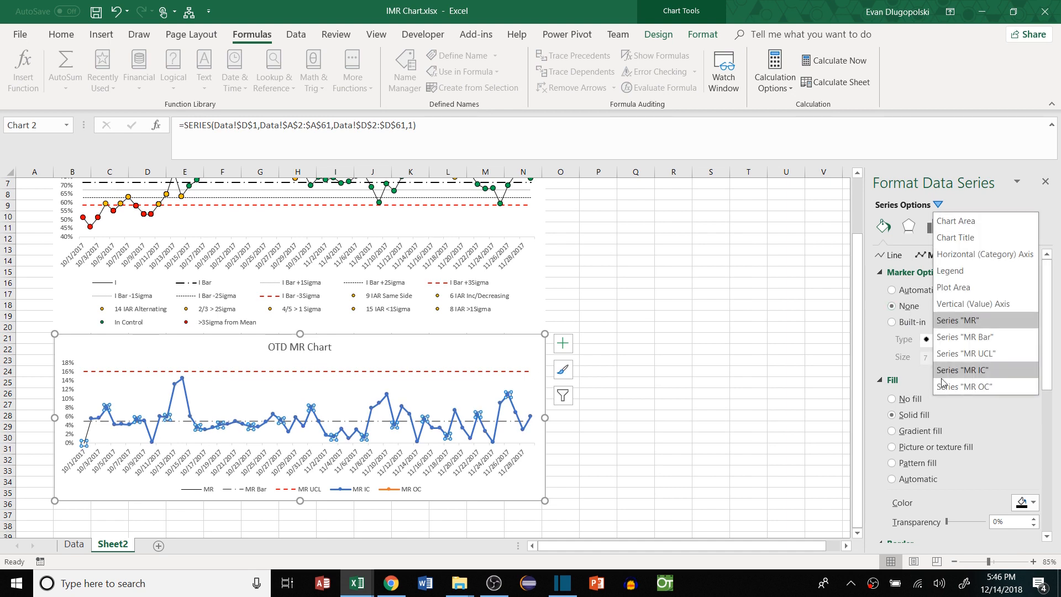
{"action": "left_click", "coordinate": [968, 372]}
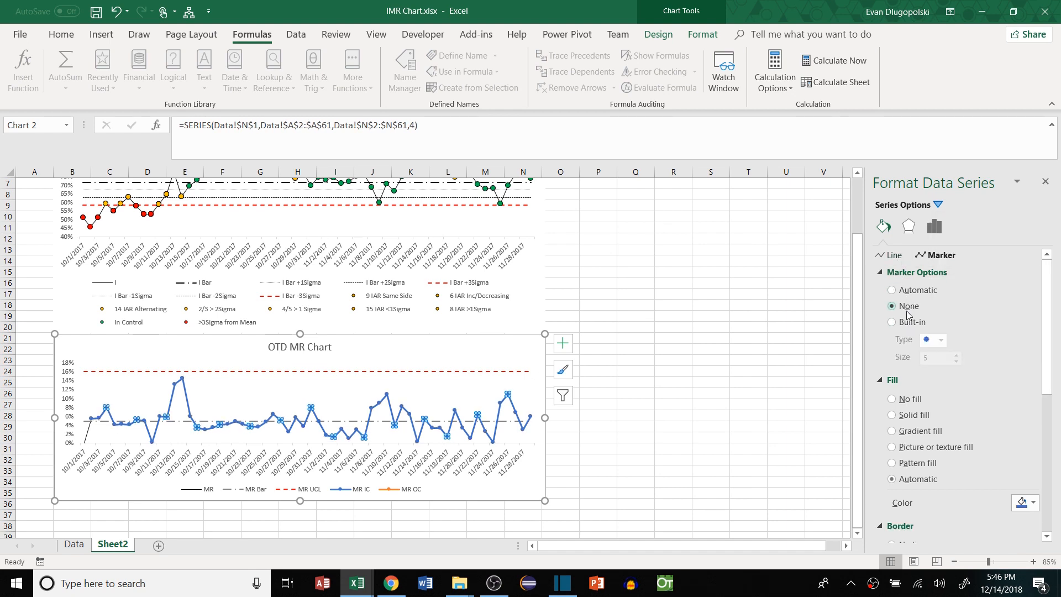
{"action": "left_click", "coordinate": [891, 322]}
{"action": "left_click", "coordinate": [1026, 502]}
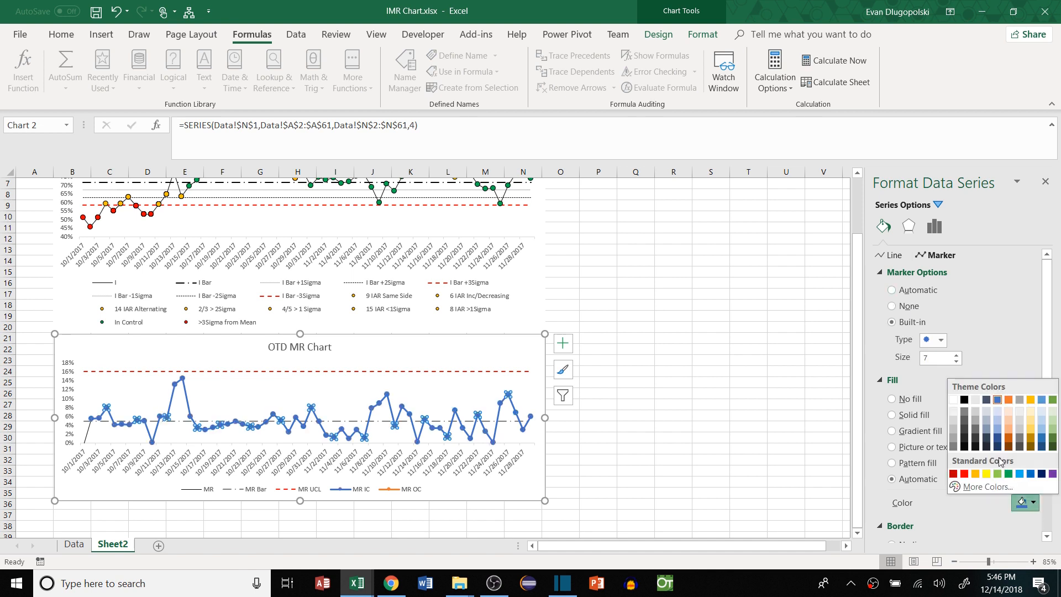
{"action": "left_click", "coordinate": [1008, 474]}
{"action": "left_click_drag", "start_coordinate": [1047, 385], "coordinate": [1047, 499]}
{"action": "left_click", "coordinate": [1026, 379]}
{"action": "left_click", "coordinate": [965, 409]}
{"action": "left_click_drag", "start_coordinate": [1047, 423], "coordinate": [1046, 307]}
{"action": "left_click", "coordinate": [894, 256]}
{"action": "left_click", "coordinate": [912, 293]}
Give MR OC built-in solid-fill markers and choose their colour
{"action": "left_click", "coordinate": [937, 204]}
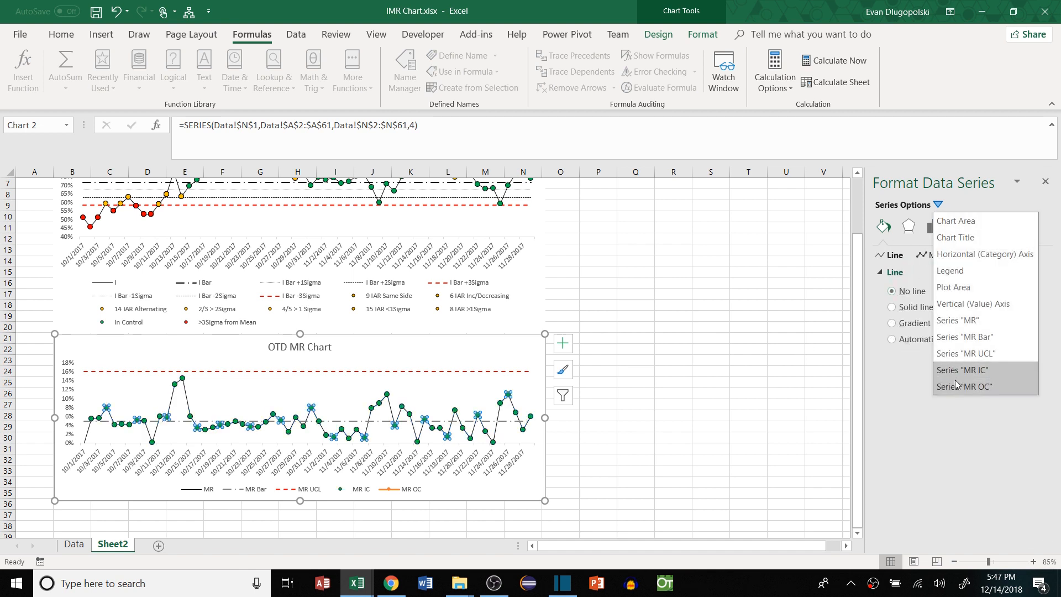
{"action": "left_click", "coordinate": [965, 390]}
{"action": "left_click", "coordinate": [934, 255]}
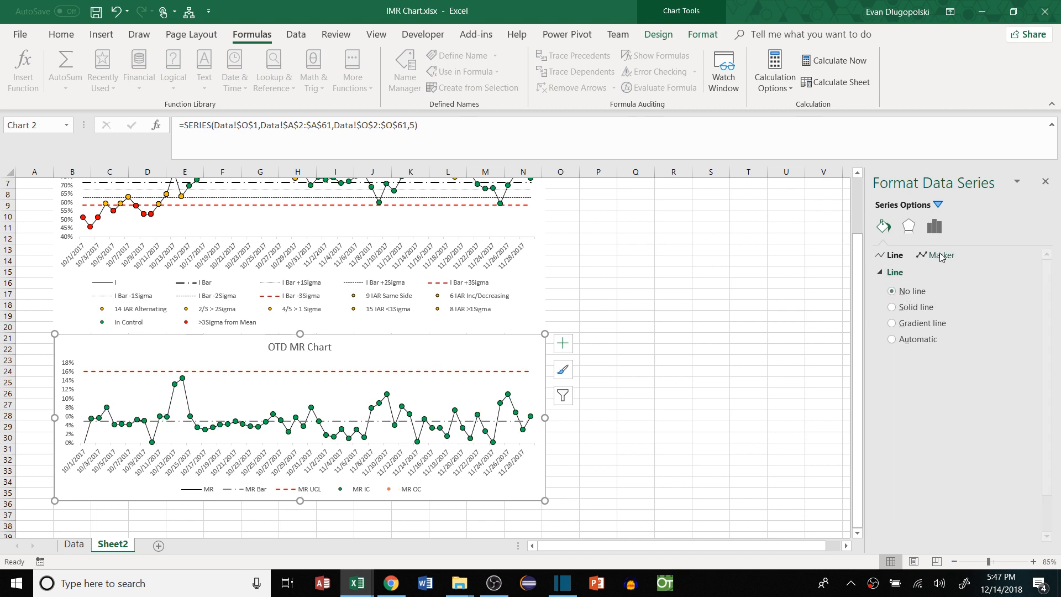
{"action": "left_click", "coordinate": [891, 323]}
{"action": "left_click", "coordinate": [917, 272]}
{"action": "left_click", "coordinate": [892, 322]}
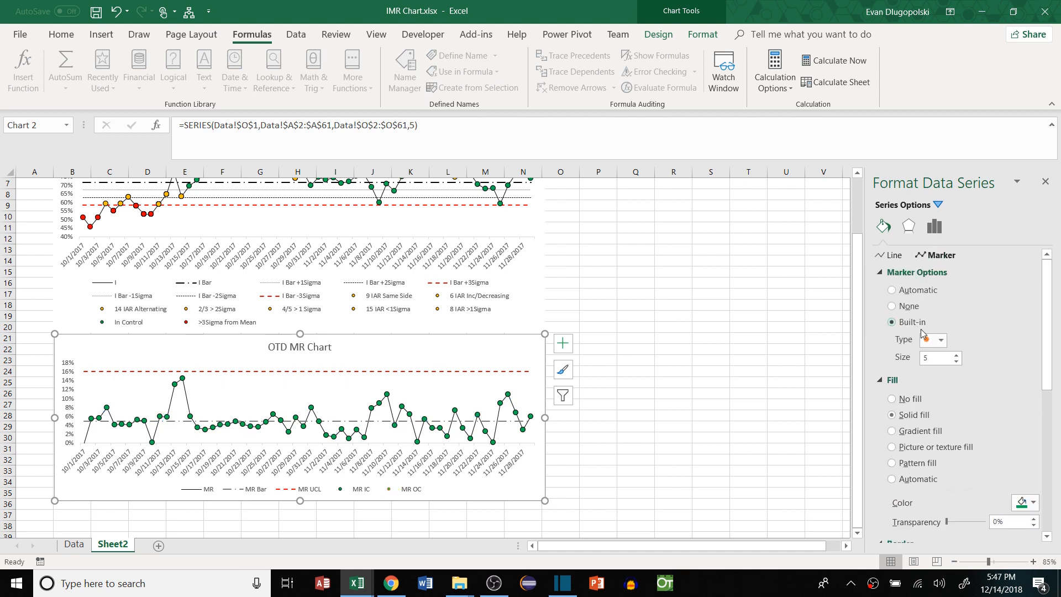
{"action": "left_click", "coordinate": [1026, 503]}
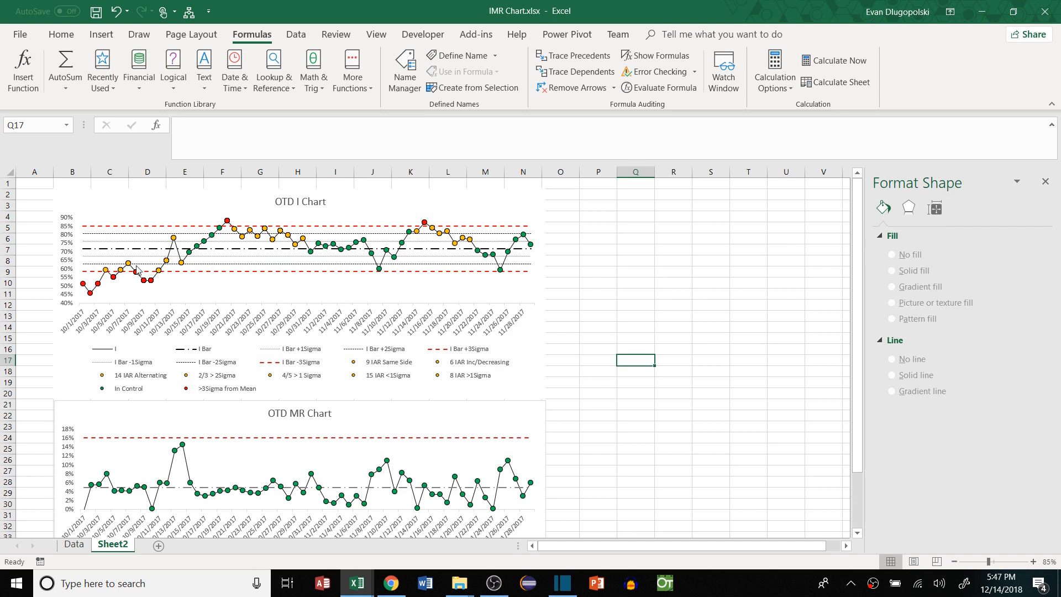
Add data labels to the OTD I Chart's I series and clear the Value label option
{"action": "left_click", "coordinate": [365, 200]}
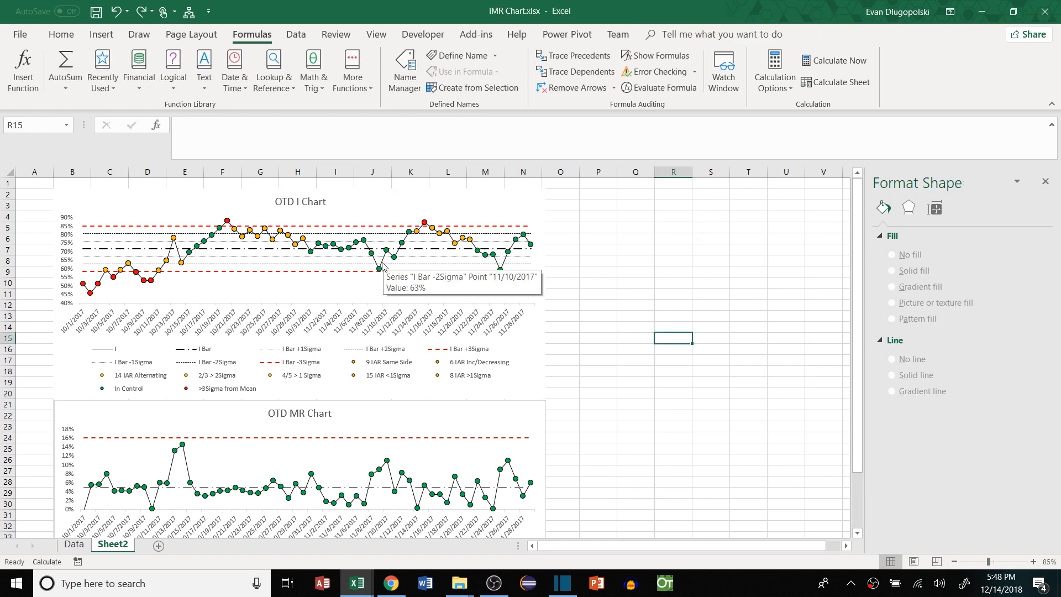
{"action": "left_click", "coordinate": [384, 264]}
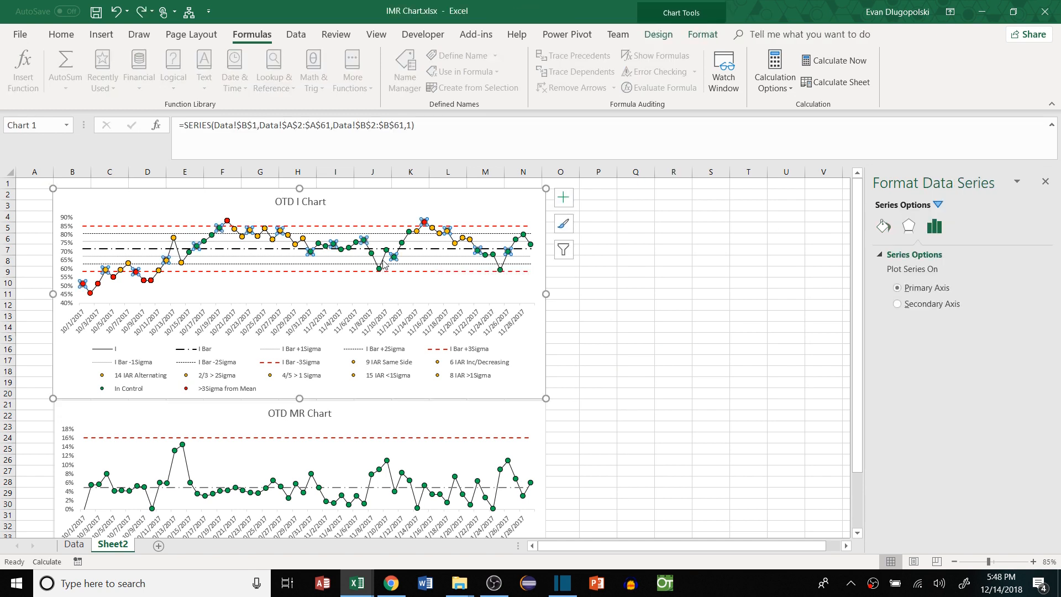
{"action": "left_click", "coordinate": [938, 205]}
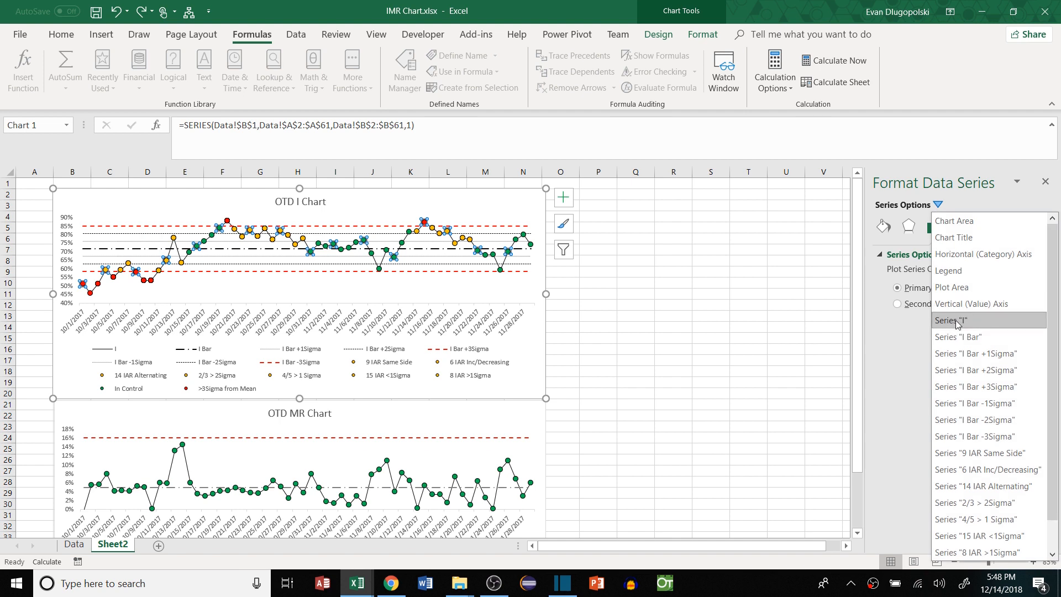
{"action": "left_click", "coordinate": [563, 201]}
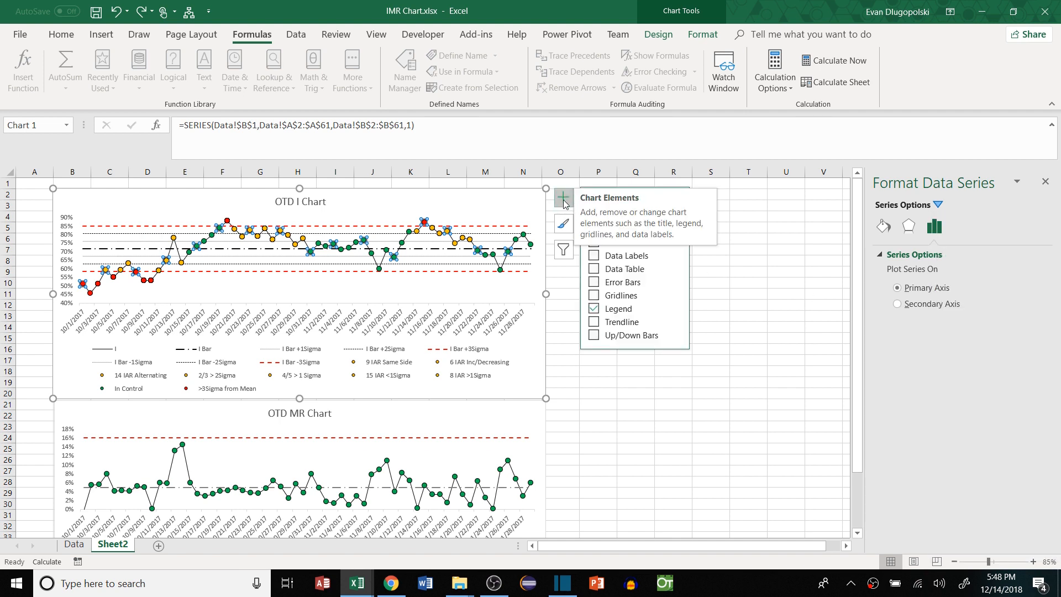
{"action": "left_click", "coordinate": [594, 258]}
{"action": "left_click", "coordinate": [675, 255]}
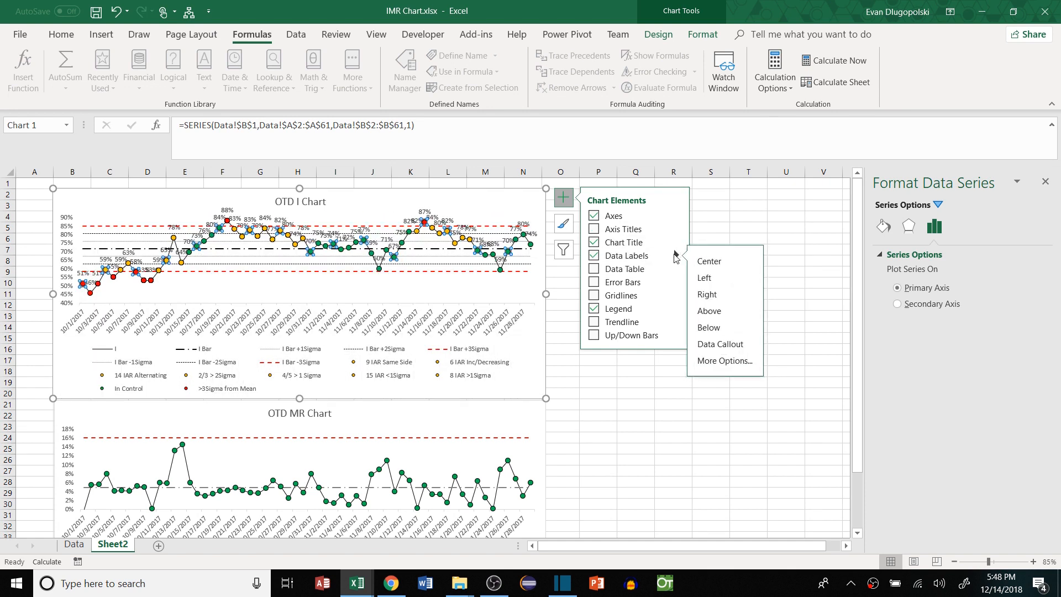
{"action": "left_click", "coordinate": [746, 368]}
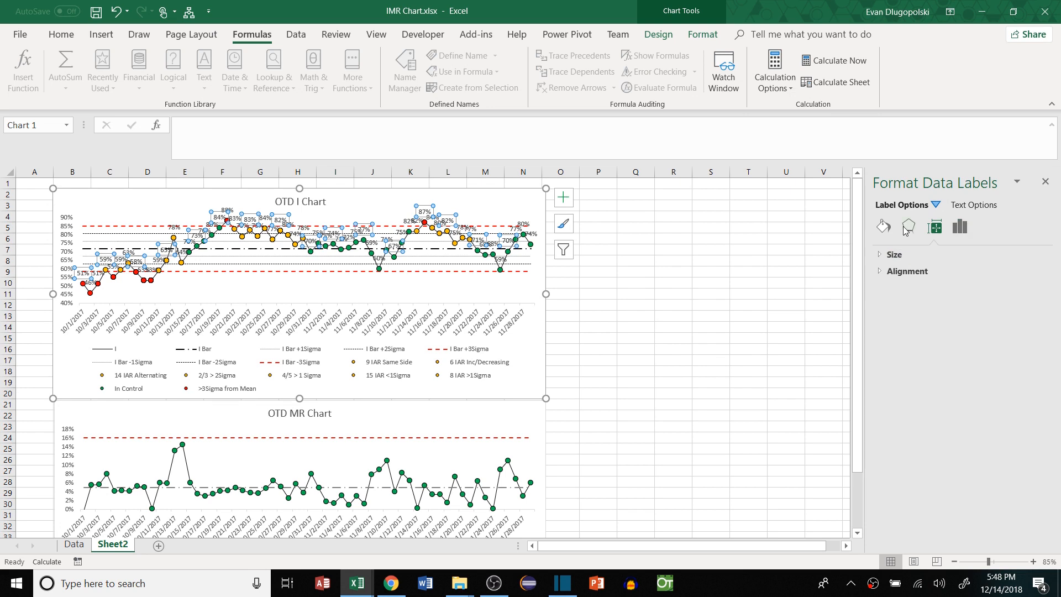
{"action": "left_click", "coordinate": [961, 228]}
{"action": "left_click", "coordinate": [897, 335]}
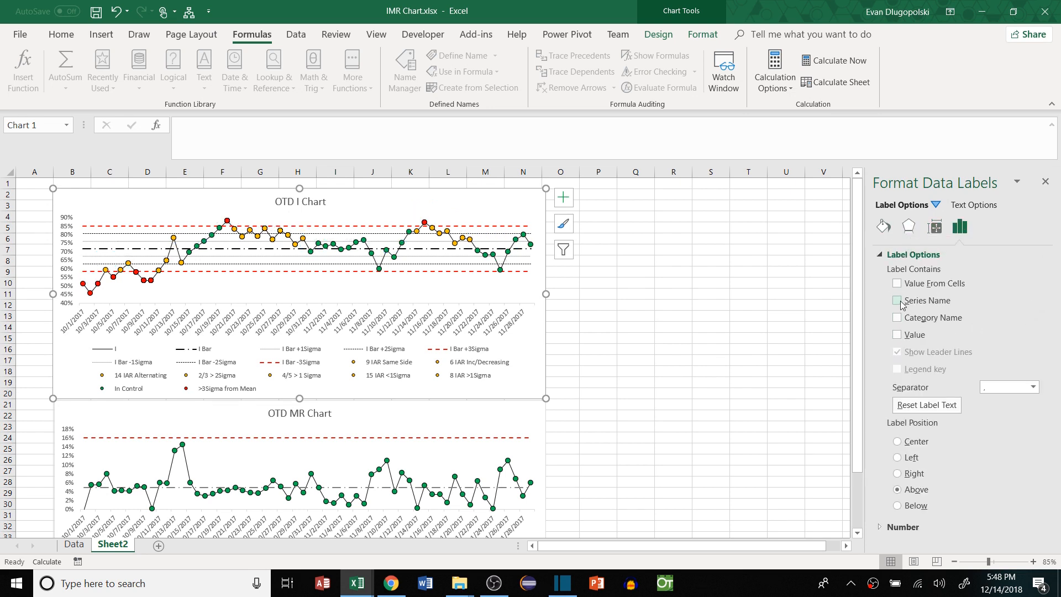
Use Value From Cells with Data!$AG$2:$AG$1048576 (Lables column) as the label text
{"action": "left_click", "coordinate": [897, 284]}
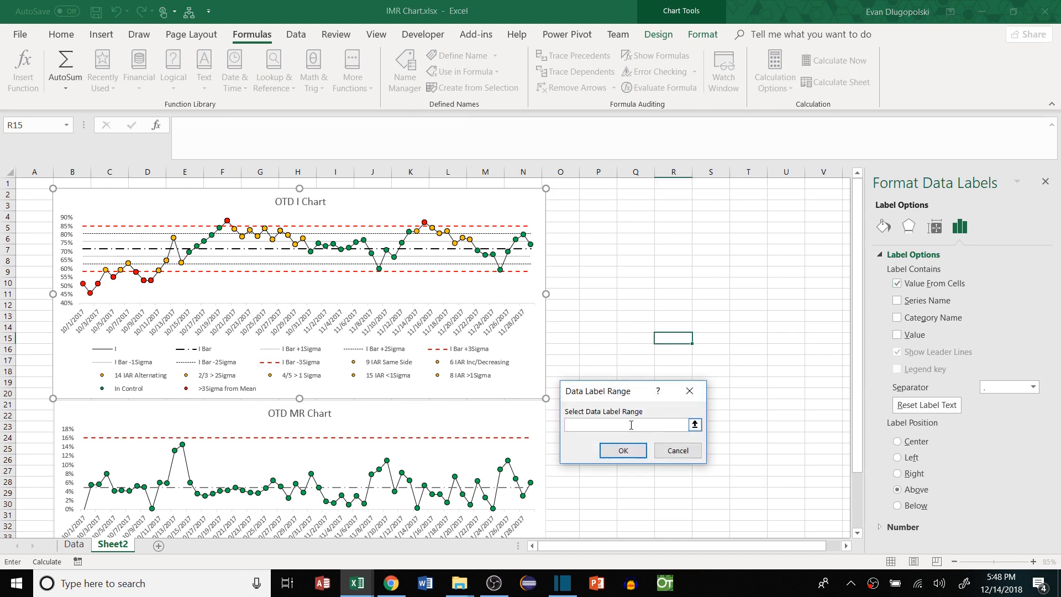
{"action": "left_click_drag", "start_coordinate": [632, 397], "coordinate": [620, 252]}
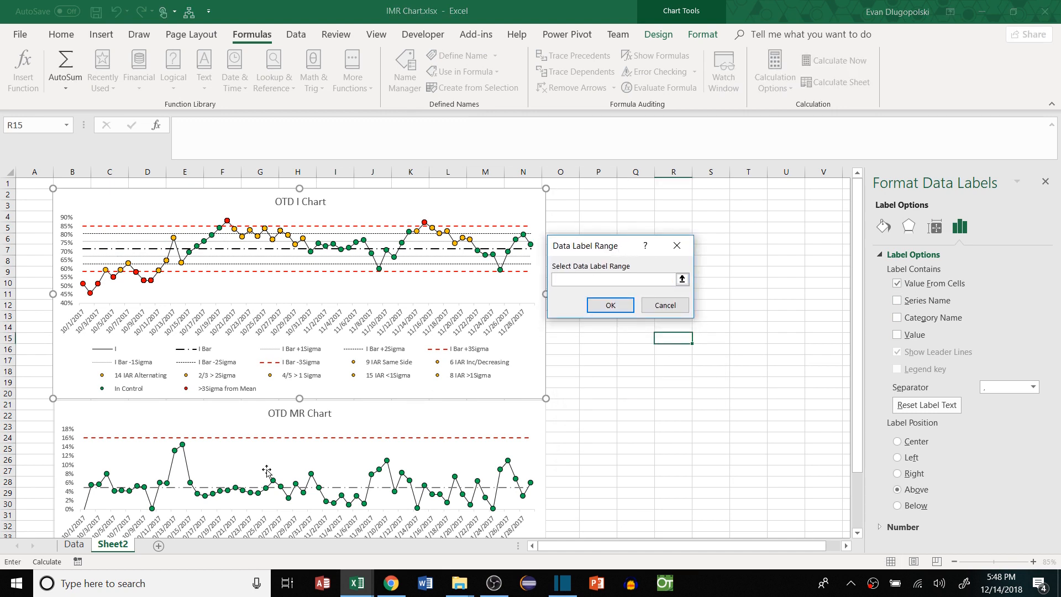
{"action": "left_click", "coordinate": [83, 546]}
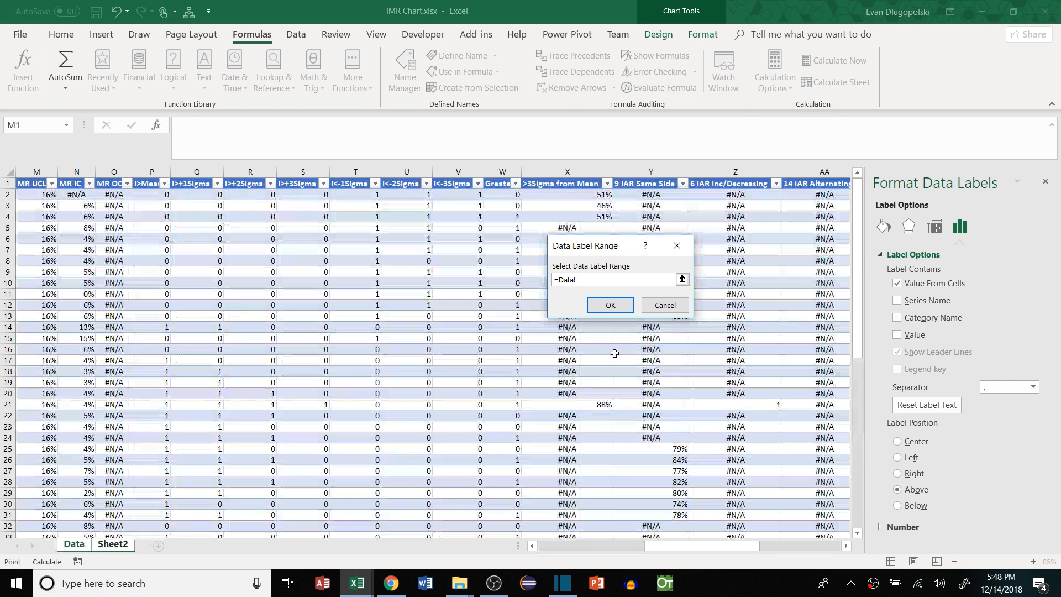
{"action": "scroll", "coordinate": [559, 367], "scroll_direction": "right", "scroll_amount": 5}
{"action": "left_click", "coordinate": [778, 194]}
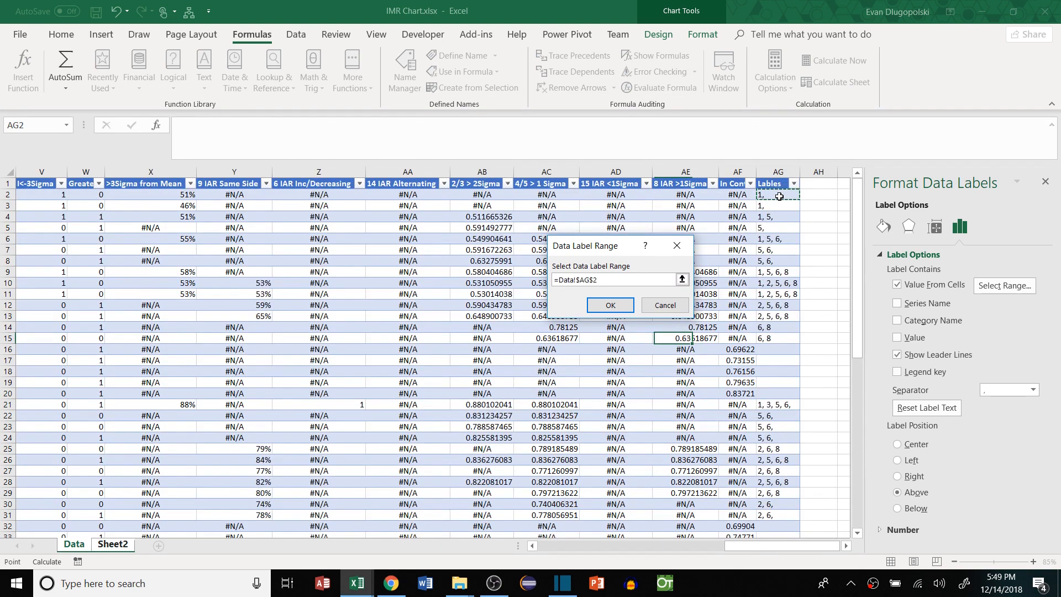
{"action": "key", "text": "ctrl+shift+Down"}
{"action": "key", "text": "ctrl+shift+Down"}
{"action": "key", "text": "ctrl+shift+Down"}
{"action": "scroll", "coordinate": [765, 317], "scroll_direction": "up", "scroll_amount": 20}
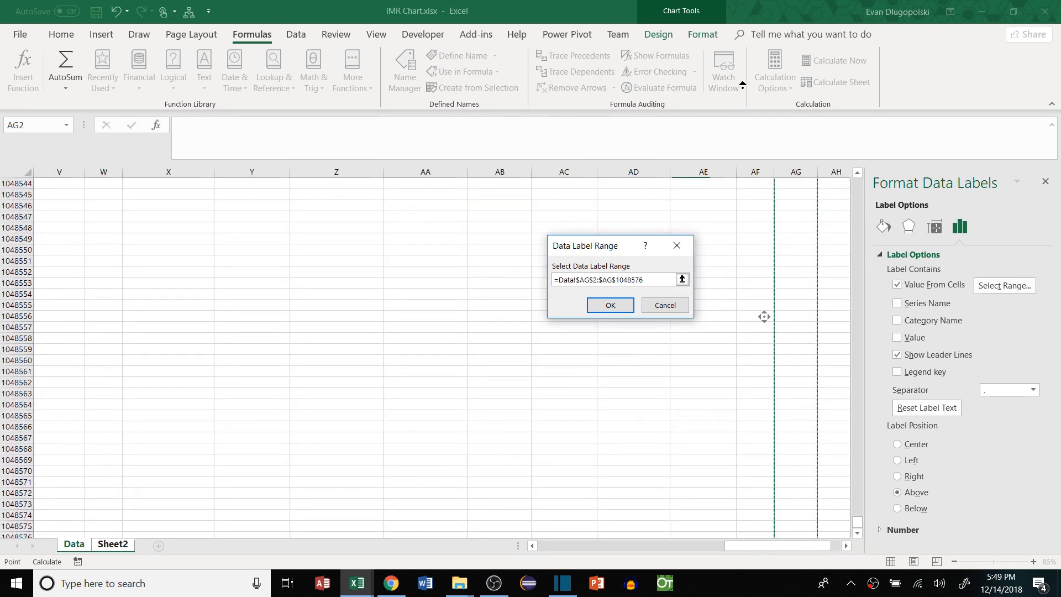
{"action": "left_click_drag", "start_coordinate": [858, 522], "coordinate": [857, 182]}
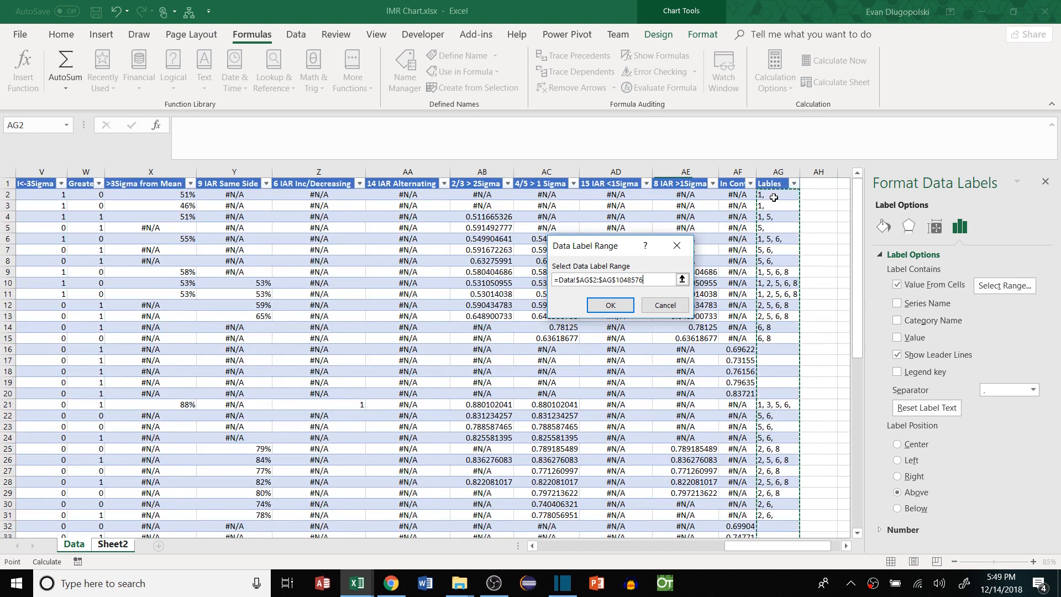
{"action": "left_click", "coordinate": [617, 306]}
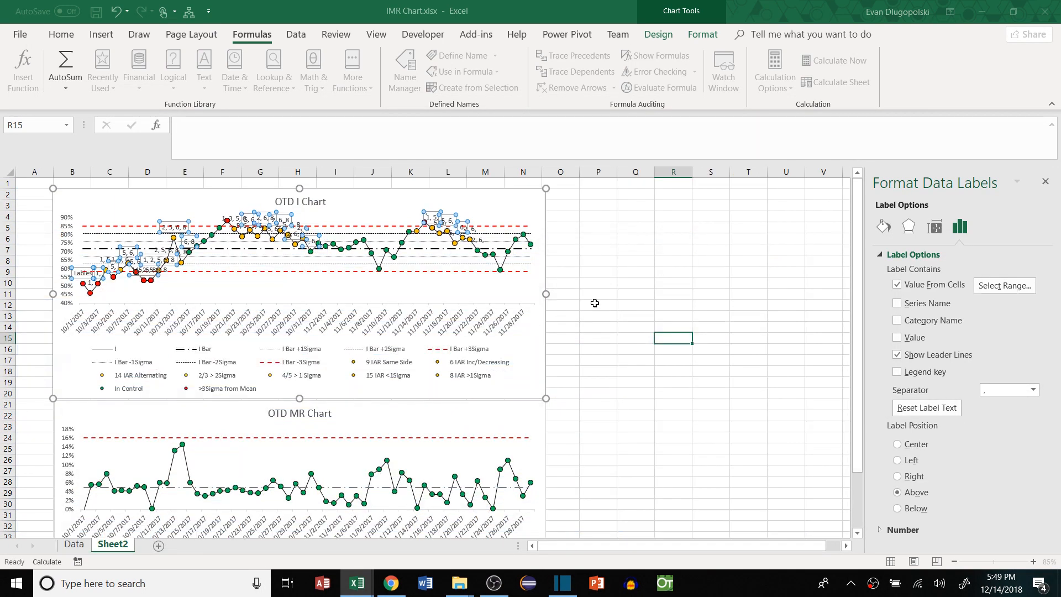
Set the I chart's rule-number labels to font size 7, positioned Below
{"action": "left_click", "coordinate": [617, 275]}
{"action": "left_click", "coordinate": [90, 285]}
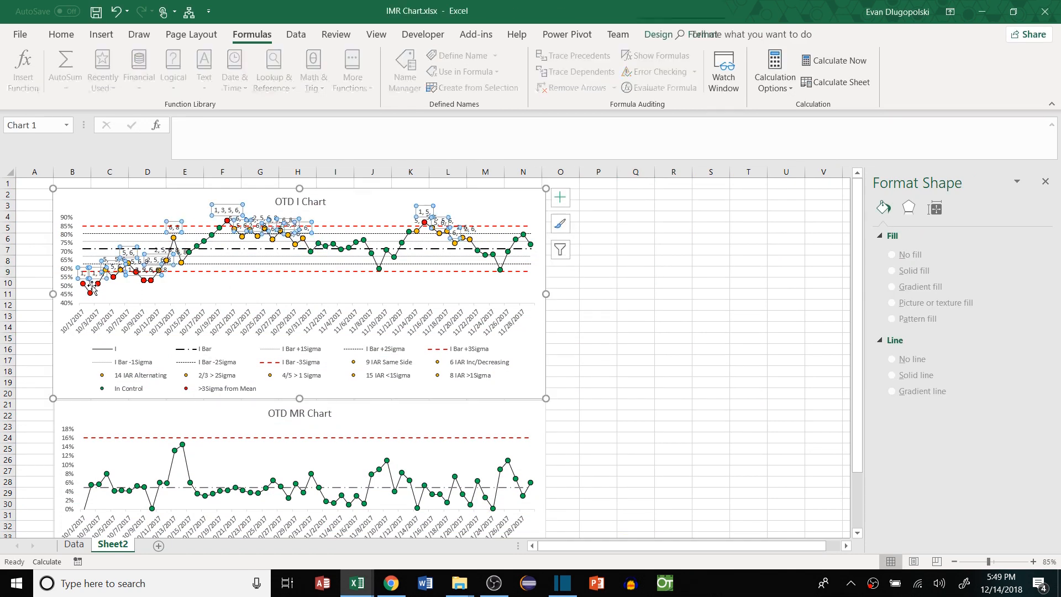
{"action": "left_click", "coordinate": [61, 34]}
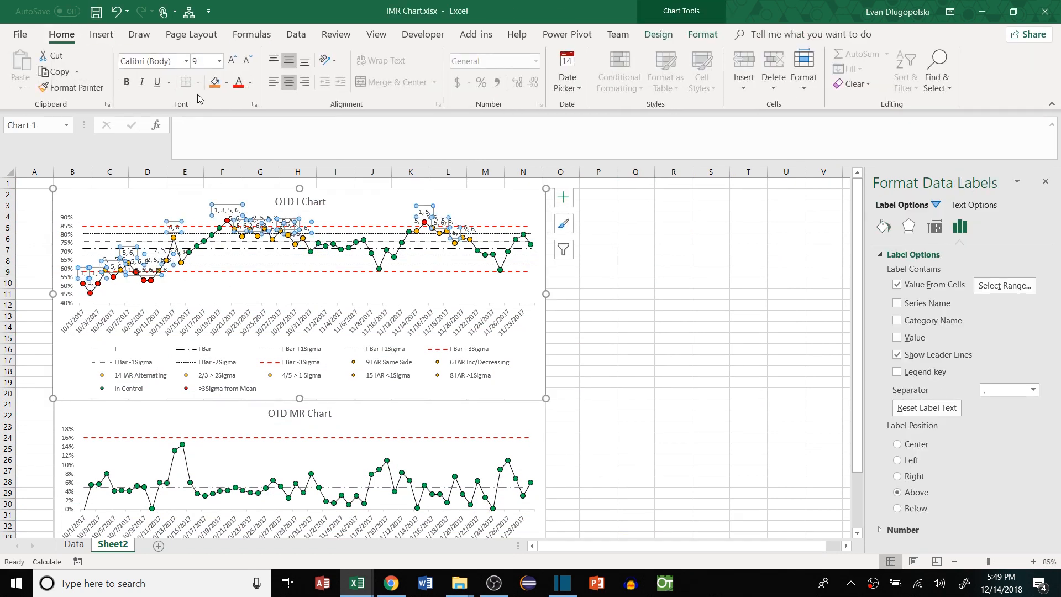
{"action": "left_click", "coordinate": [247, 62]}
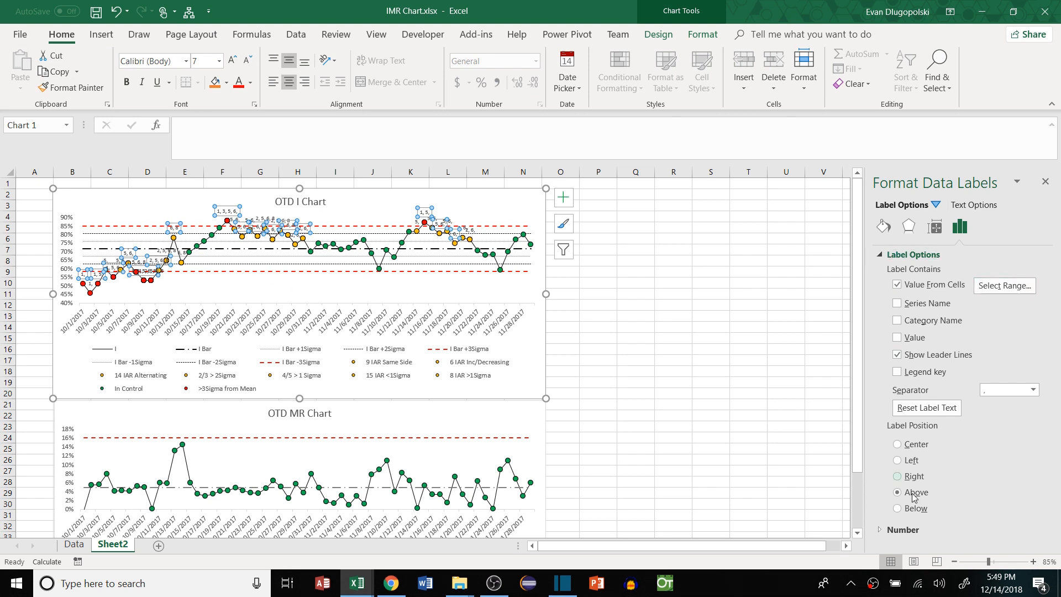
{"action": "left_click", "coordinate": [901, 509]}
{"action": "left_click", "coordinate": [614, 315]}
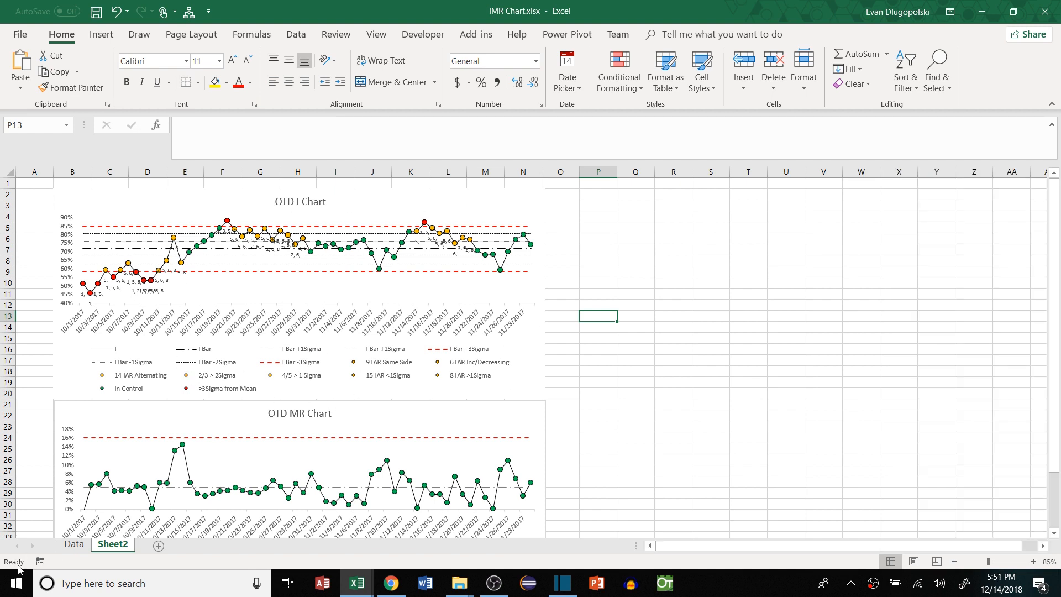
{"action": "left_click", "coordinate": [73, 544]}
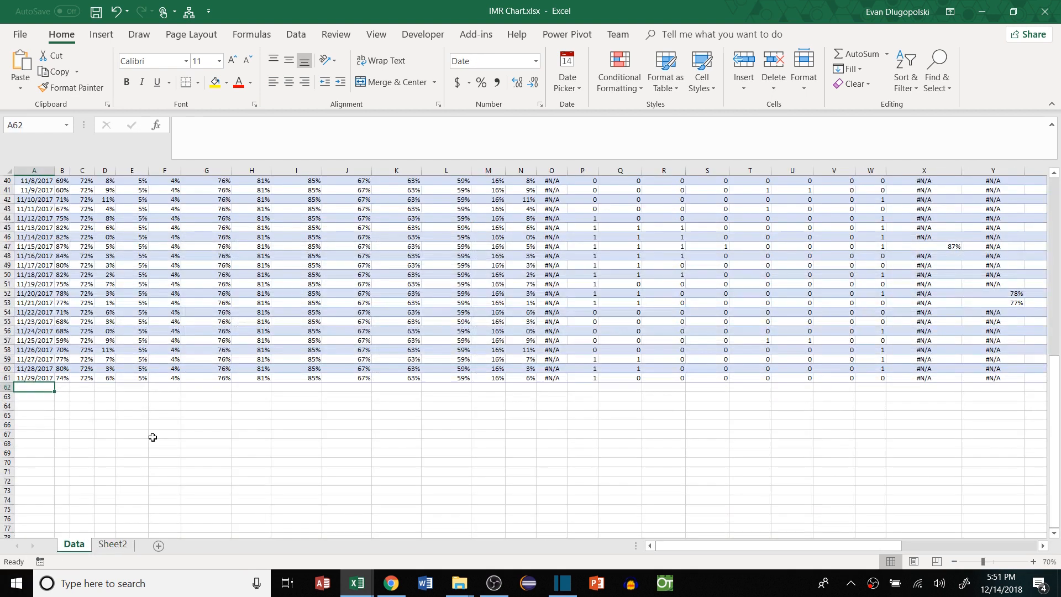
{"action": "left_click", "coordinate": [38, 378]}
{"action": "left_click_drag", "start_coordinate": [54, 382], "coordinate": [52, 389]}
{"action": "left_click", "coordinate": [71, 416]}
{"action": "left_click", "coordinate": [62, 387]}
{"action": "type", "text": "50%"}
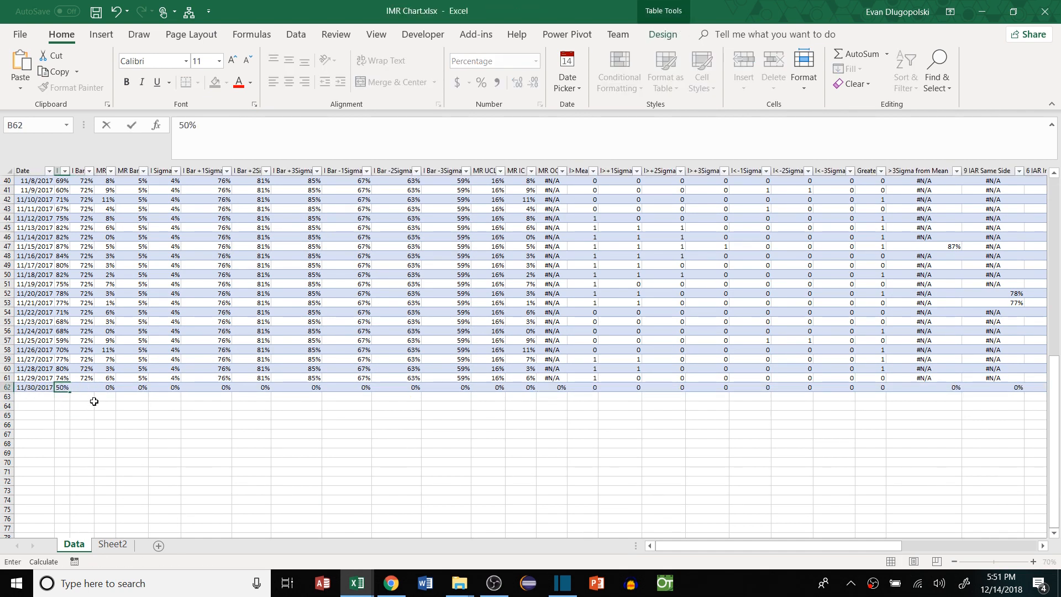
{"action": "key", "text": "Return"}
{"action": "left_click", "coordinate": [105, 415]}
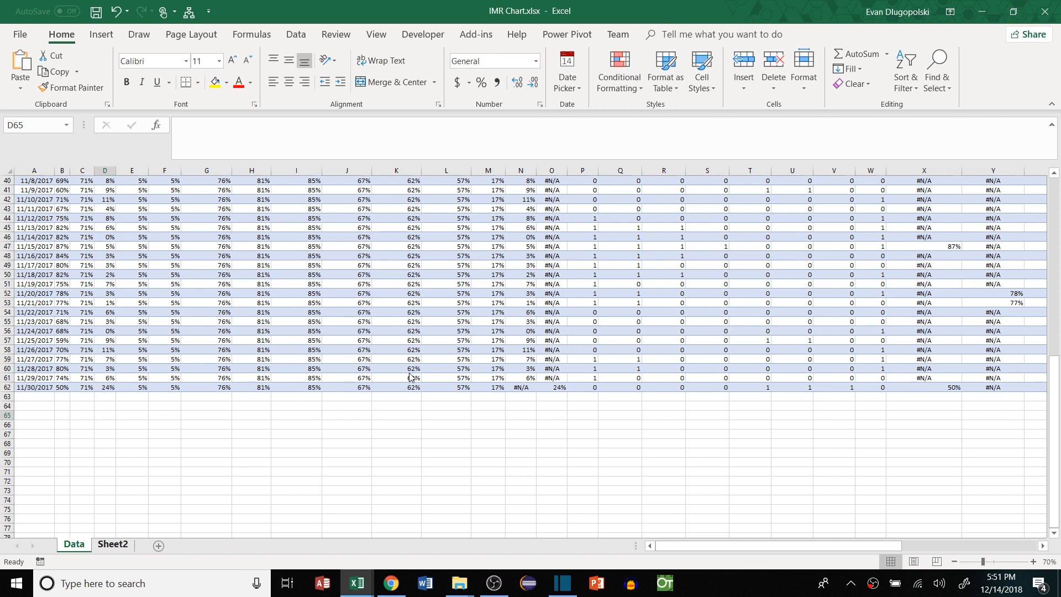
{"action": "key", "text": "ctrl+Page_Down"}
{"action": "left_click", "coordinate": [569, 249]}
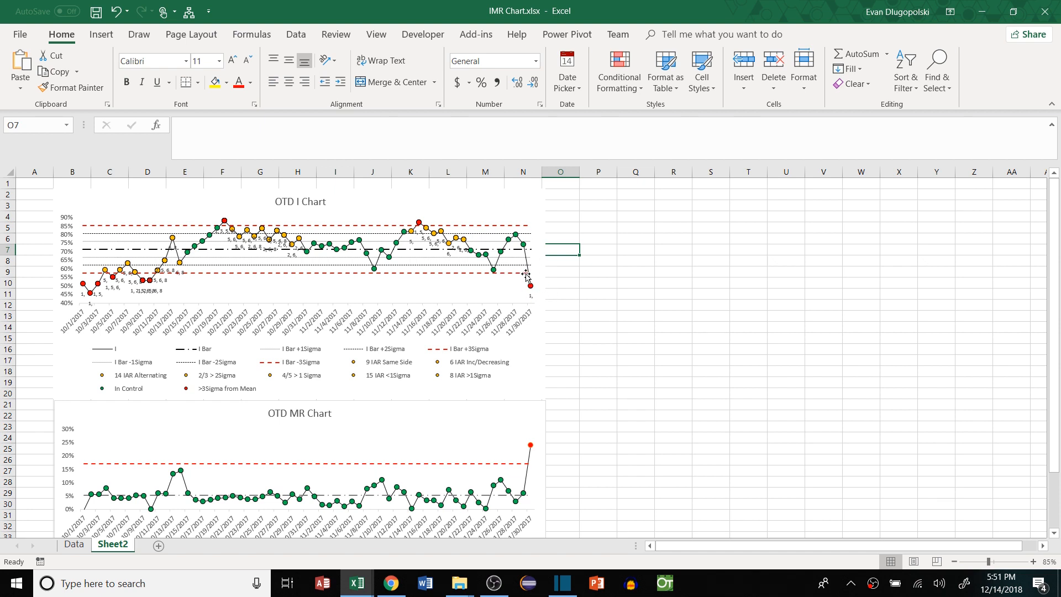
{"action": "left_click", "coordinate": [531, 299]}
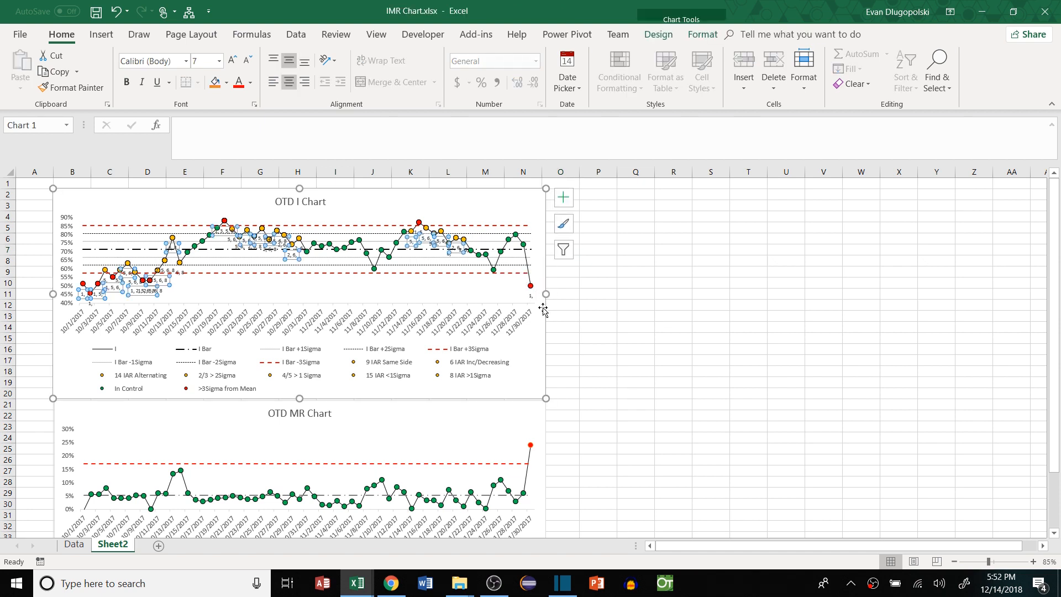
{"action": "left_click", "coordinate": [605, 303]}
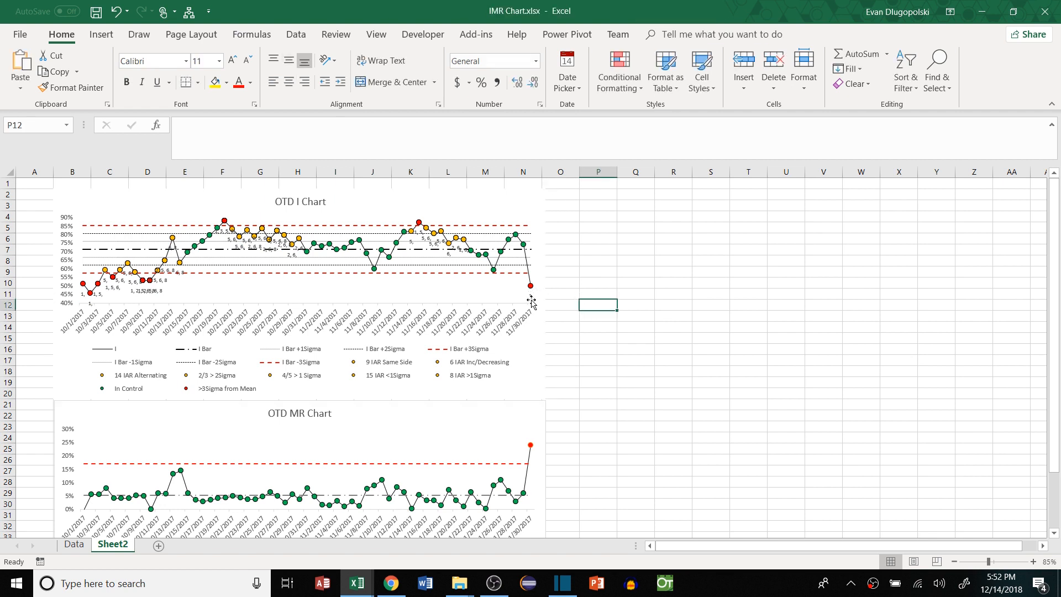
{"action": "key", "text": "Up"}
{"action": "key", "text": "Up"}
{"action": "key", "text": "Up"}
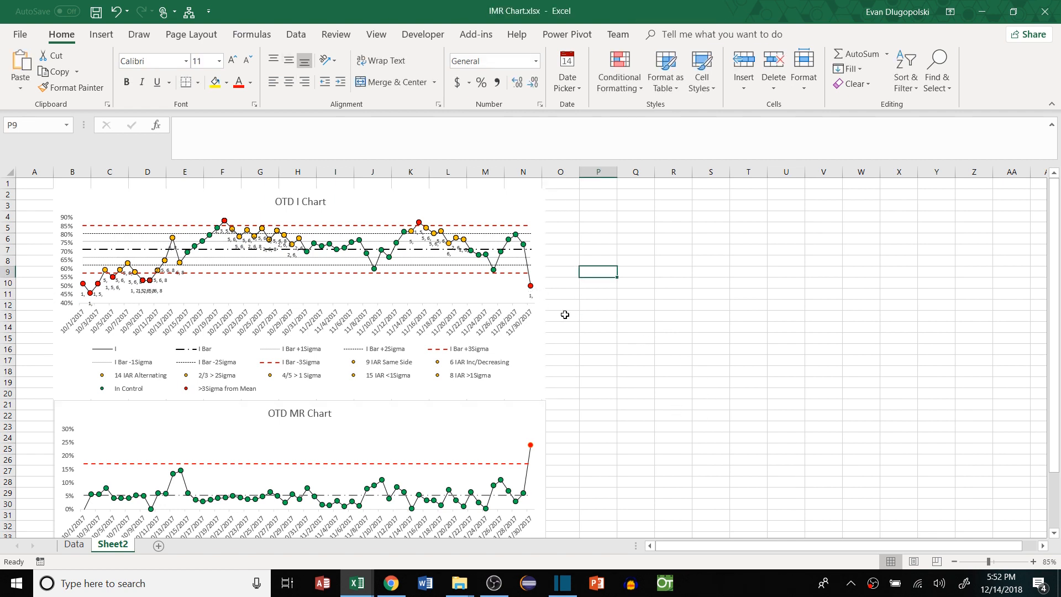
{"action": "key", "text": "Up"}
{"action": "key", "text": "Up"}
{"action": "key", "text": "Up"}
{"action": "key", "text": "Up"}
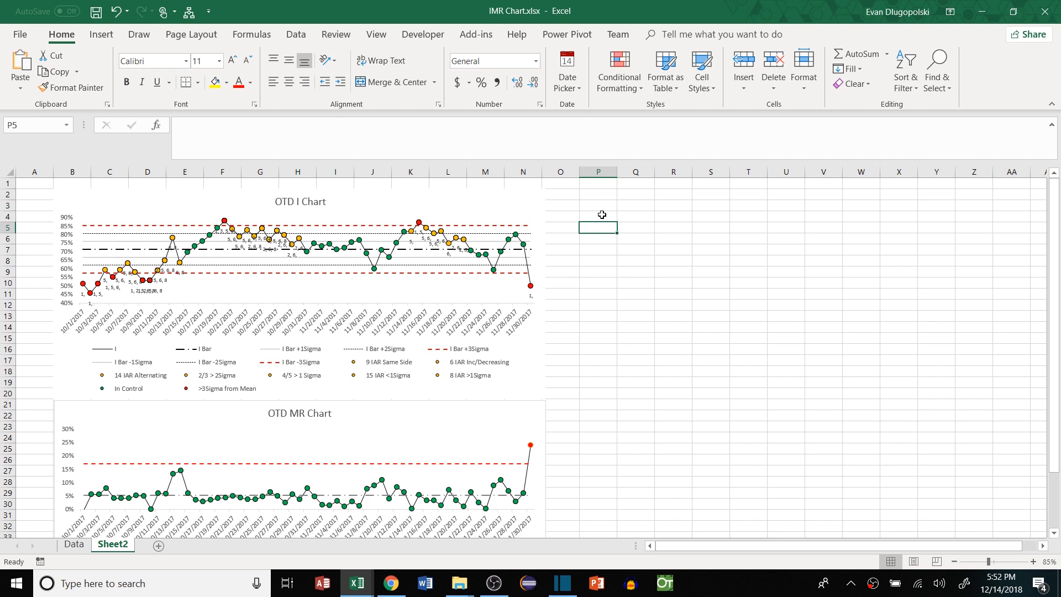
On the Data sheet, insert a new column before Date headed 'Group'
{"action": "left_click", "coordinate": [73, 544]}
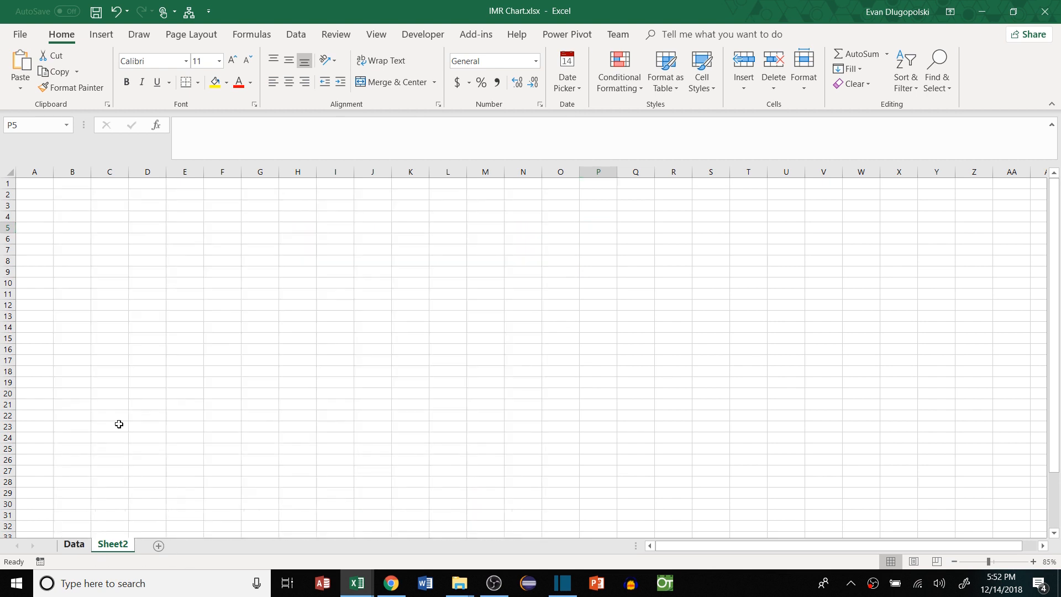
{"action": "right_click", "coordinate": [69, 172]}
{"action": "left_click", "coordinate": [83, 269]}
{"action": "left_click_drag", "start_coordinate": [65, 177], "coordinate": [40, 179]}
{"action": "left_click", "coordinate": [41, 180]}
{"action": "type", "text": "Grou"}
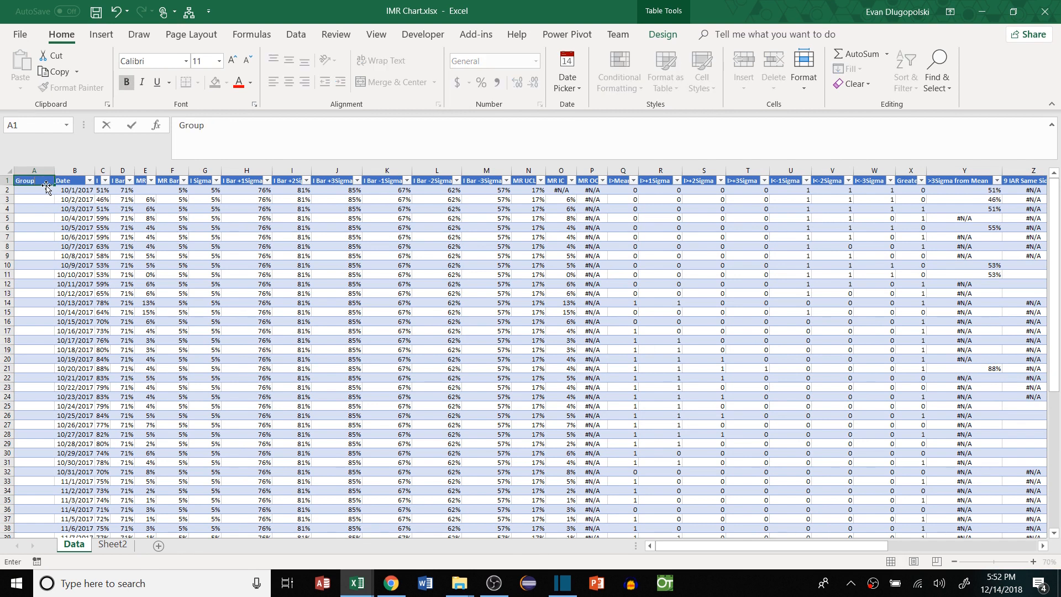
{"action": "type", "text": "p"}
{"action": "key", "text": "Return"}
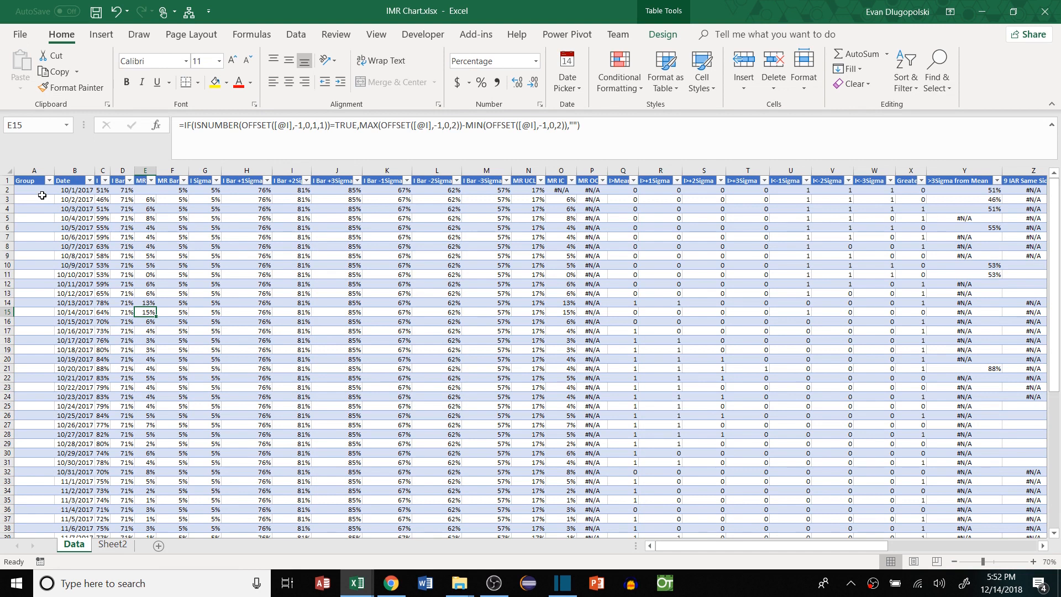
Enter group number 1 as plain numbers and fill it down the Group column
{"action": "left_click", "coordinate": [113, 544]}
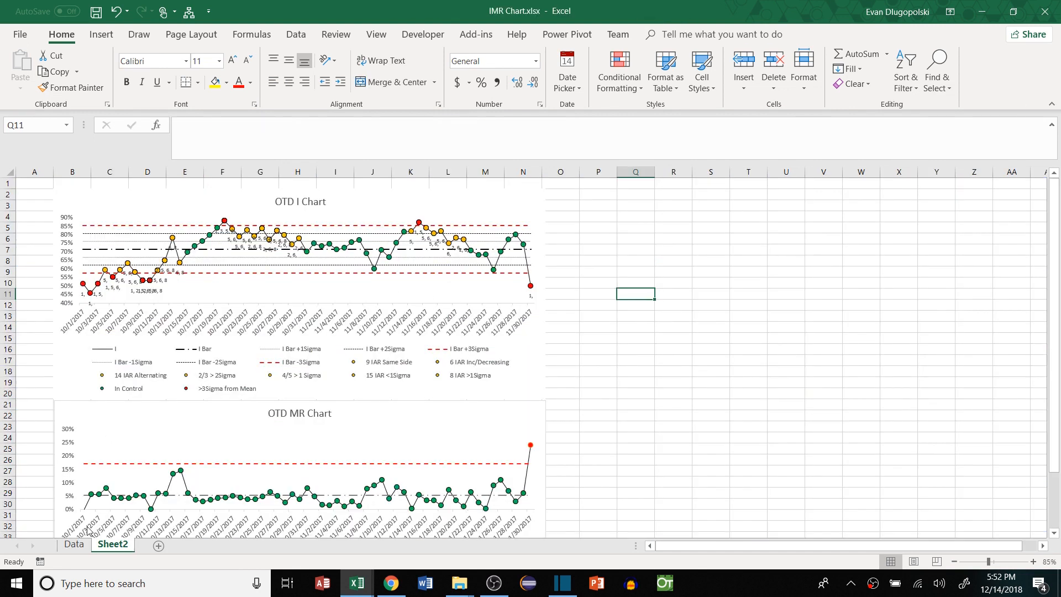
{"action": "left_click", "coordinate": [74, 544]}
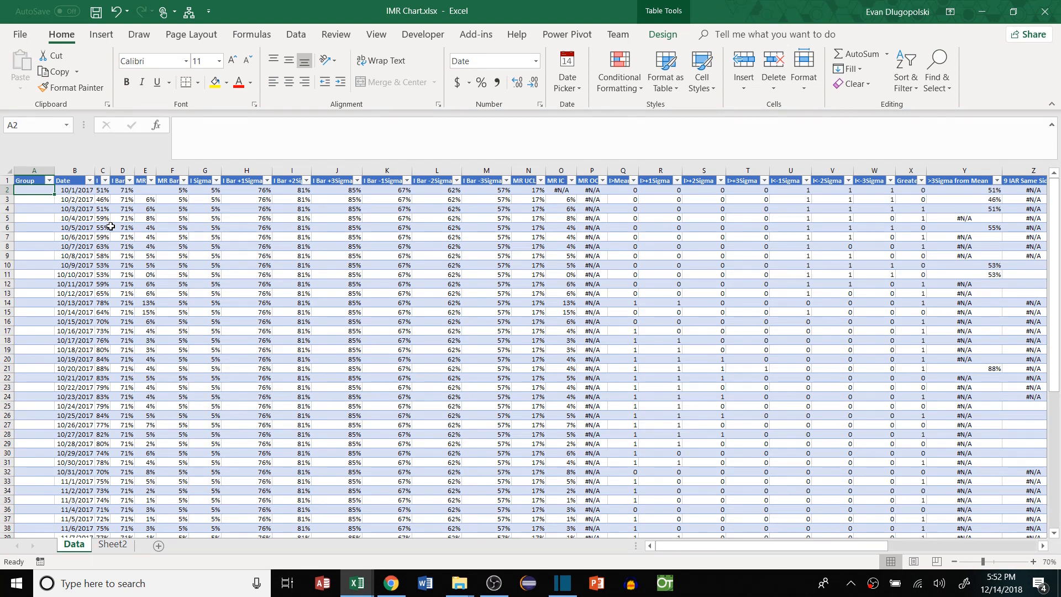
{"action": "type", "text": "1"}
{"action": "key", "text": "Return"}
{"action": "type", "text": "1"}
{"action": "key", "text": "Return"}
{"action": "left_click", "coordinate": [36, 190]}
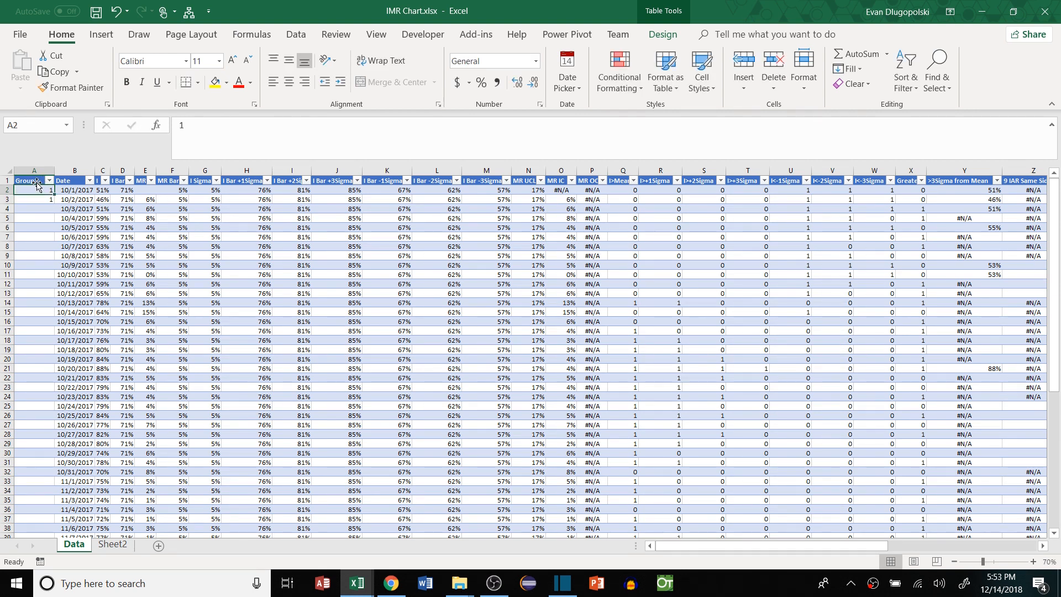
{"action": "left_click", "coordinate": [48, 206]}
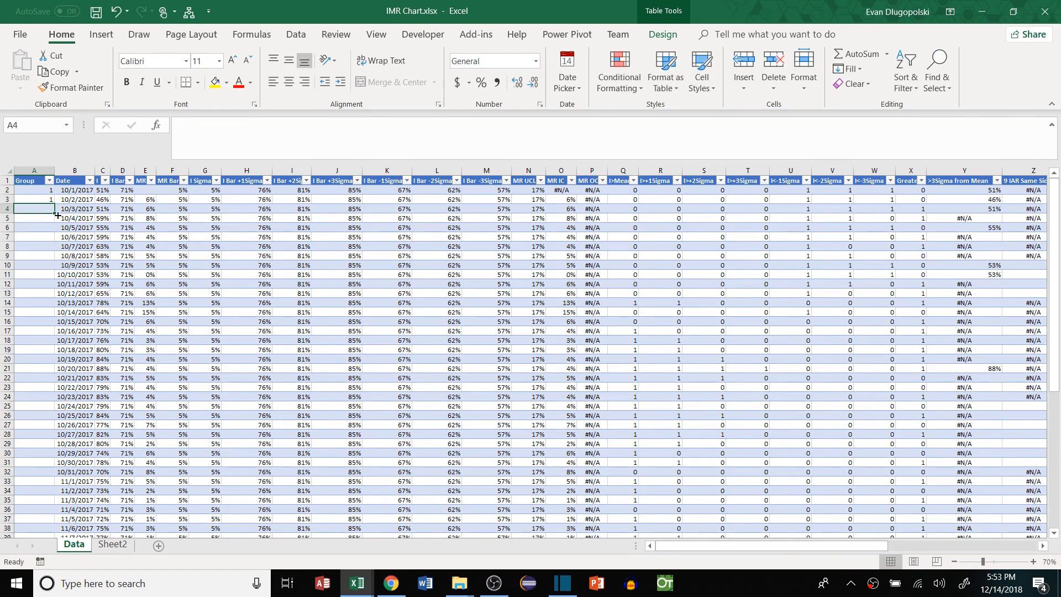
{"action": "left_click_drag", "start_coordinate": [42, 188], "coordinate": [48, 202]}
{"action": "double_click", "coordinate": [54, 204]}
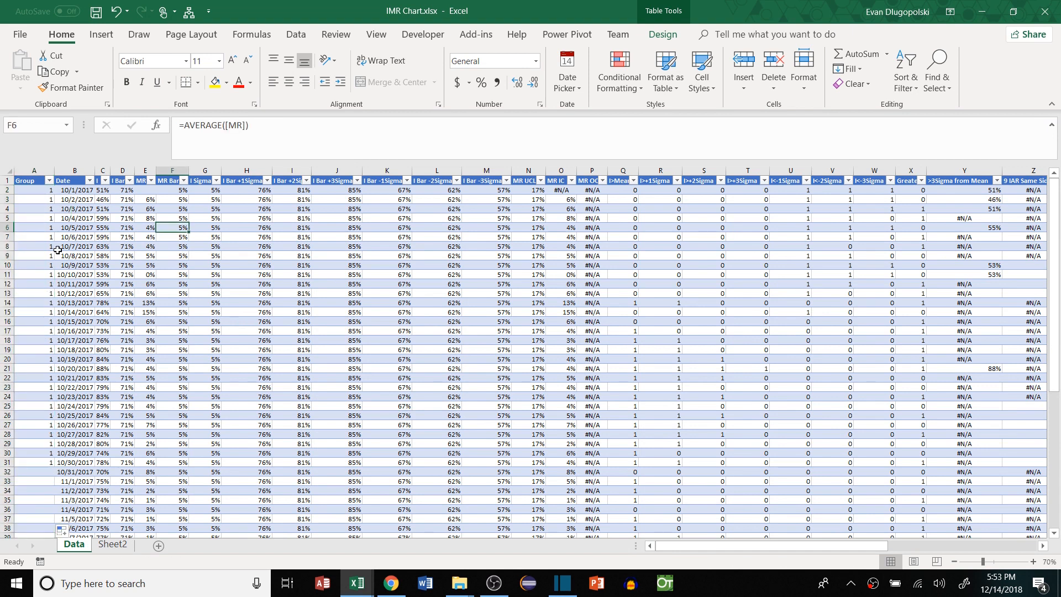
Enter group number 2 from A26 and fill it down to the end of the table
{"action": "scroll", "coordinate": [45, 232], "scroll_direction": "down", "scroll_amount": 4}
{"action": "left_click", "coordinate": [49, 302]}
{"action": "type", "text": "2"}
{"action": "key", "text": "Return"}
{"action": "type", "text": "2"}
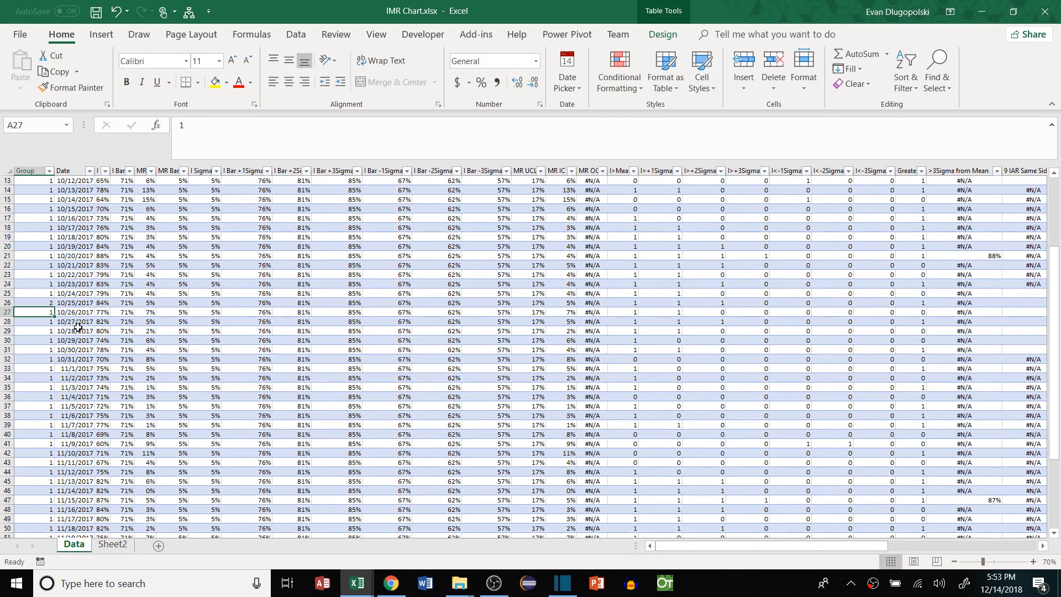
{"action": "key", "text": "Return"}
{"action": "left_click_drag", "start_coordinate": [43, 304], "coordinate": [47, 312]}
{"action": "double_click", "coordinate": [54, 317]}
{"action": "left_click", "coordinate": [172, 322]}
Check which dates fall in group 1 and group 2
{"action": "scroll", "coordinate": [68, 319], "scroll_direction": "up", "scroll_amount": 4}
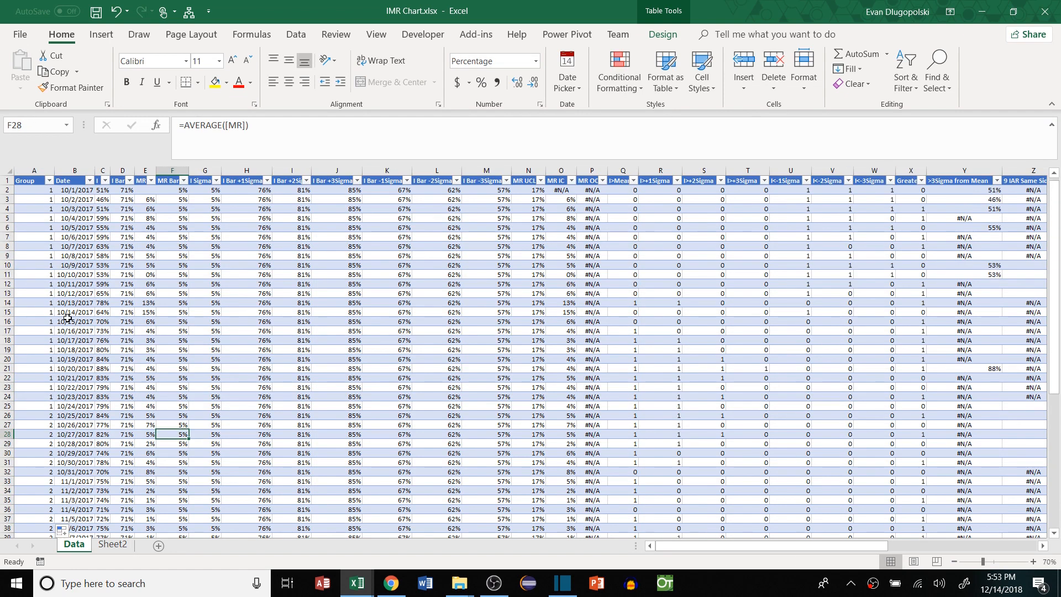
{"action": "left_click_drag", "start_coordinate": [65, 191], "coordinate": [84, 405]}
{"action": "left_click_drag", "start_coordinate": [82, 416], "coordinate": [81, 500]}
{"action": "left_click", "coordinate": [91, 399]}
{"action": "left_click", "coordinate": [124, 190]}
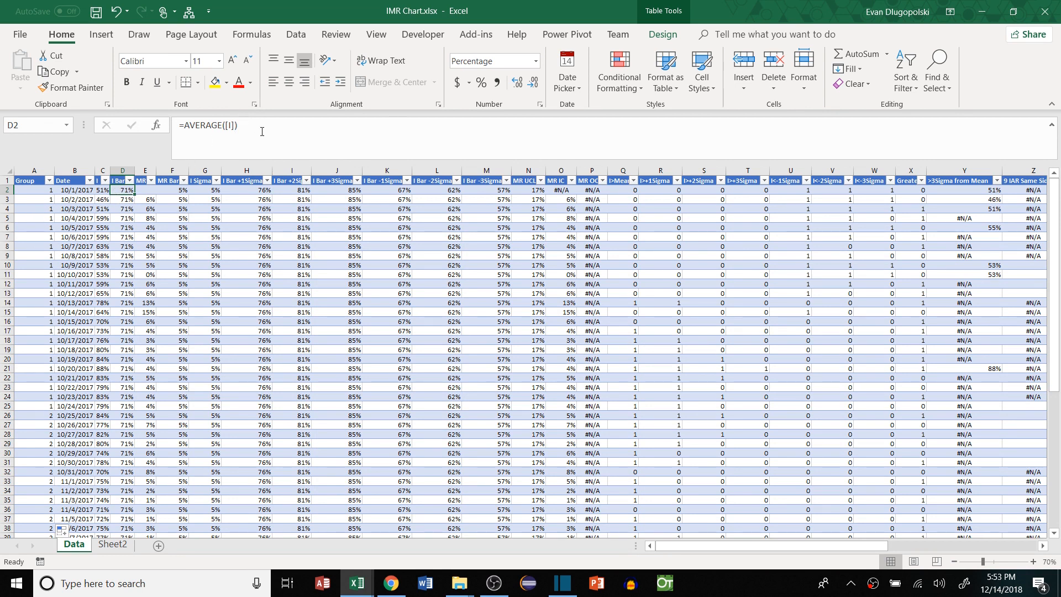
{"action": "left_click", "coordinate": [262, 131]}
{"action": "type", "text": "IF("}
{"action": "left_click", "coordinate": [28, 190]}
{"action": "type", "text": "="}
{"action": "left_click", "coordinate": [34, 190]}
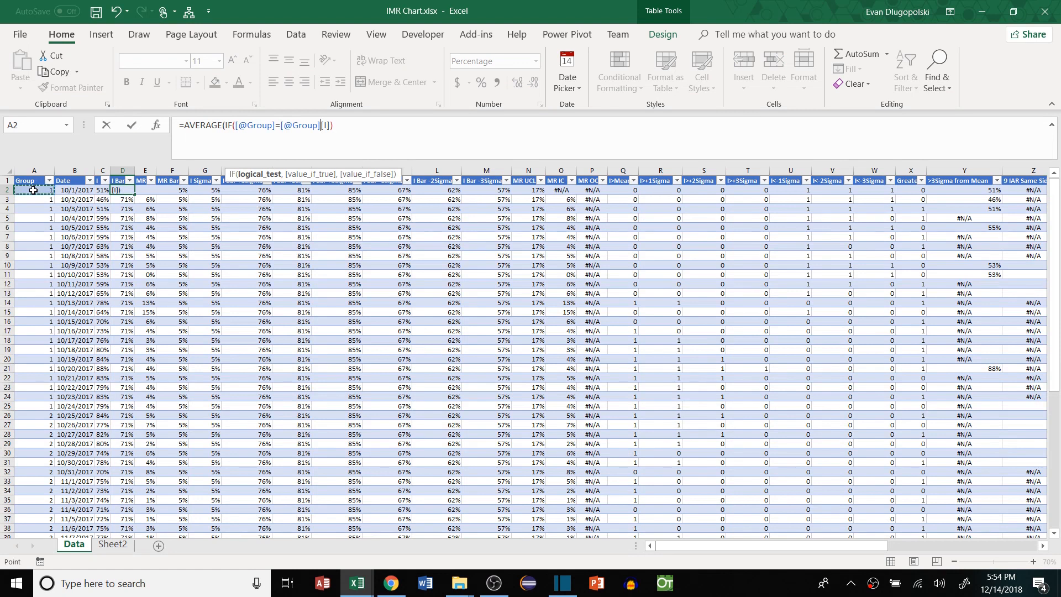
{"action": "key", "text": "ctrl+space"}
{"action": "type", "text": ","}
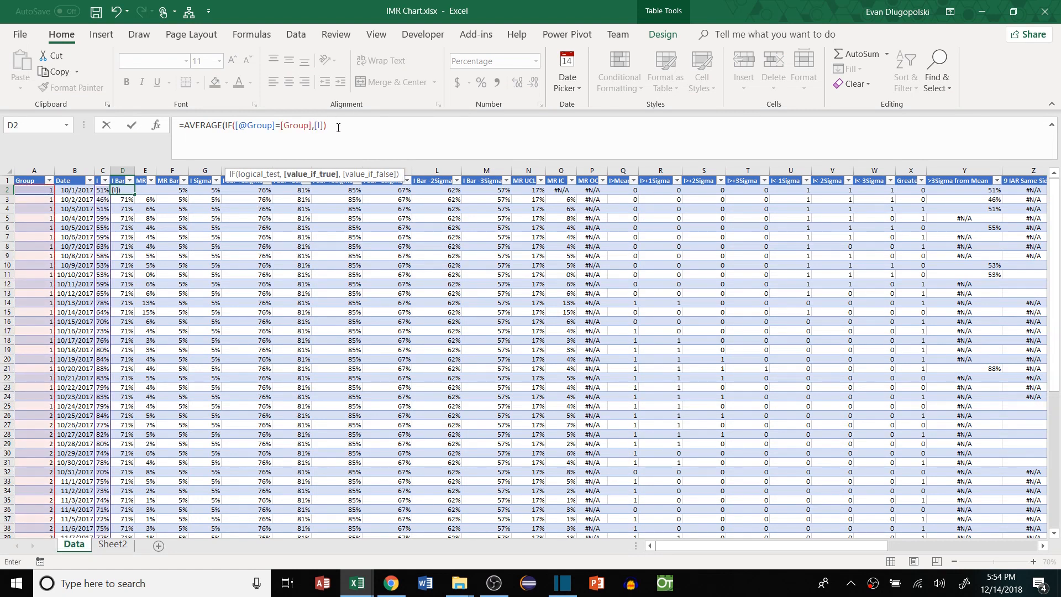
{"action": "left_click", "coordinate": [336, 125]}
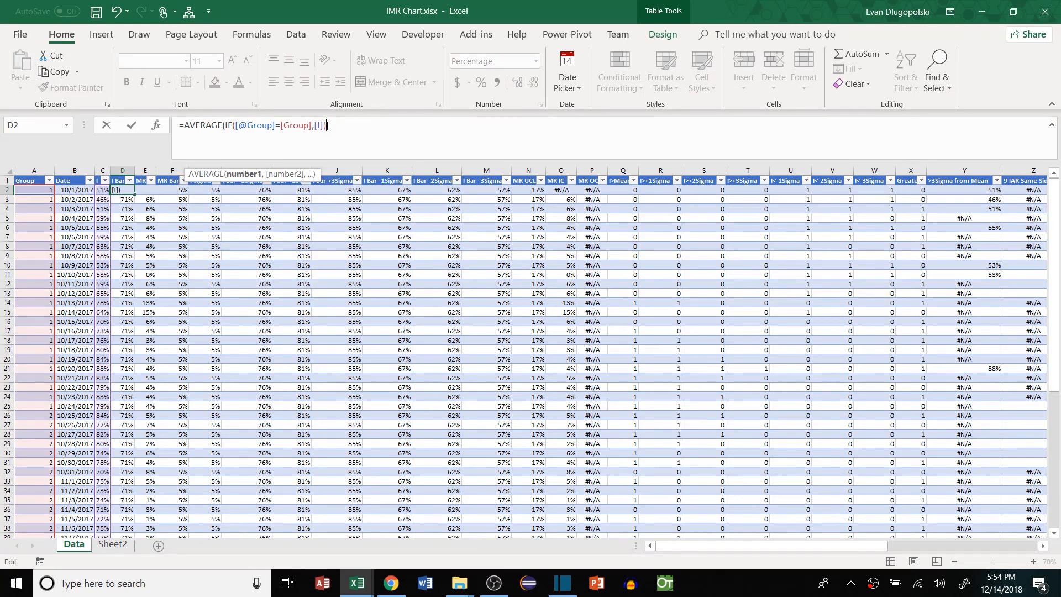
{"action": "key", "text": "Left"}
{"action": "type", "text": ",\"\""}
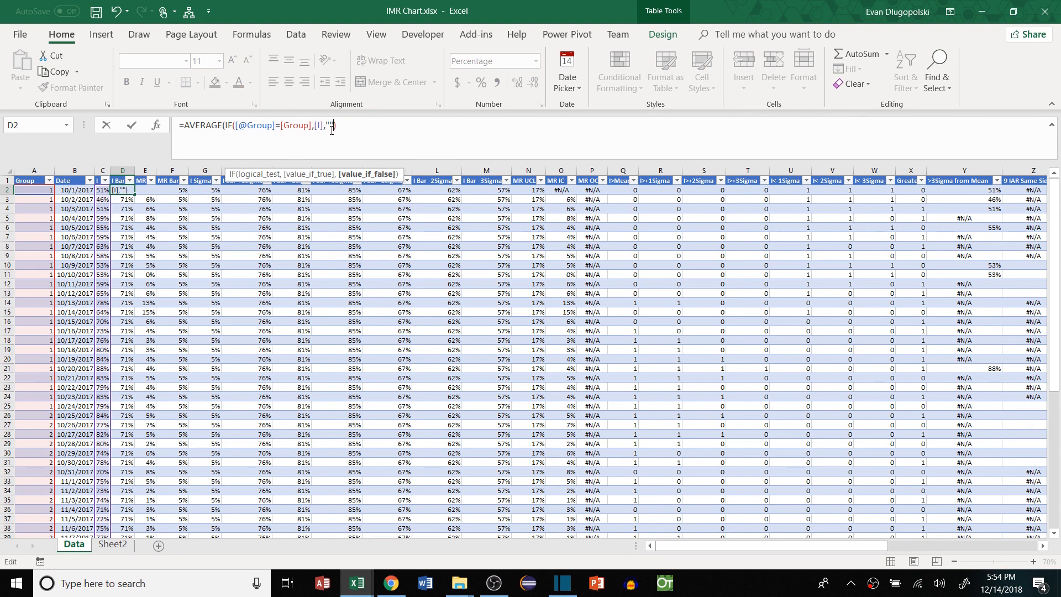
{"action": "type", "text": ")"}
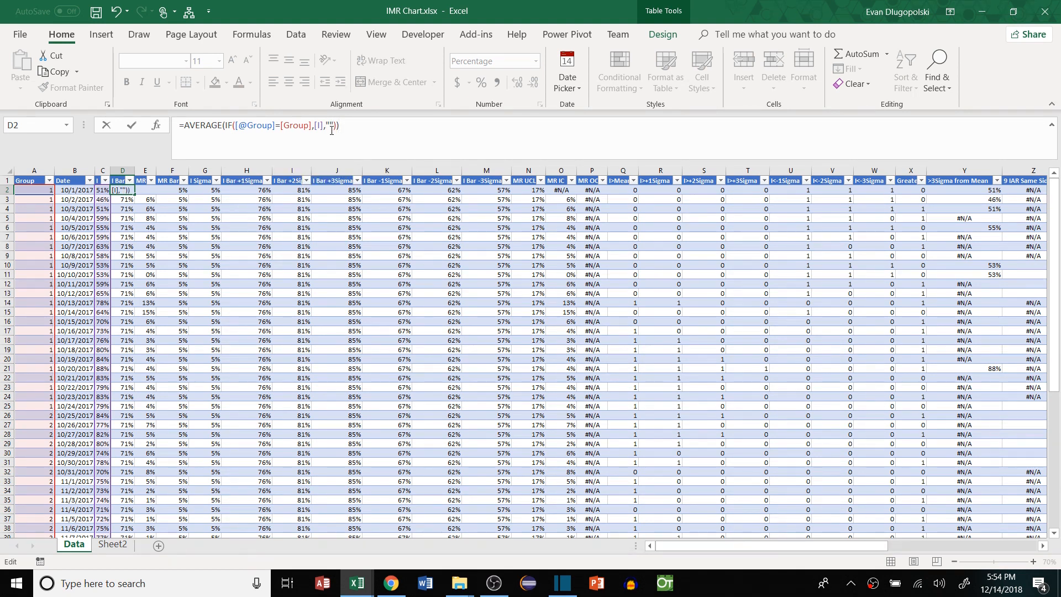
{"action": "key", "text": "ctrl+shift+Return"}
{"action": "left_click_drag", "start_coordinate": [125, 191], "coordinate": [127, 453]}
Change the MR Bar formula in F2 to average [MR] per Group as an array formula
{"action": "left_click", "coordinate": [225, 126]}
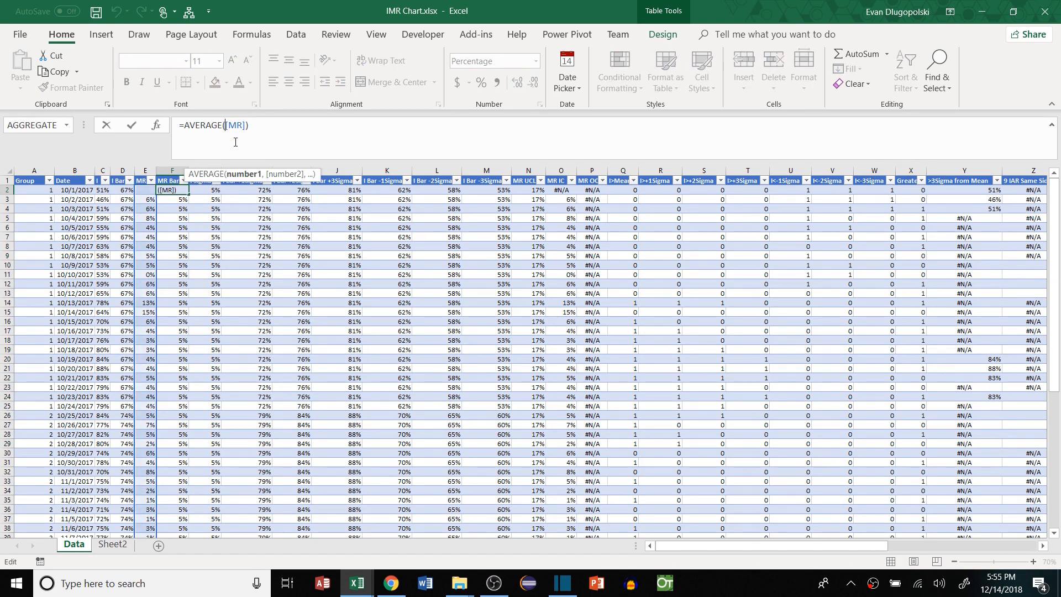
{"action": "type", "text": "IF("}
{"action": "left_click", "coordinate": [34, 190]}
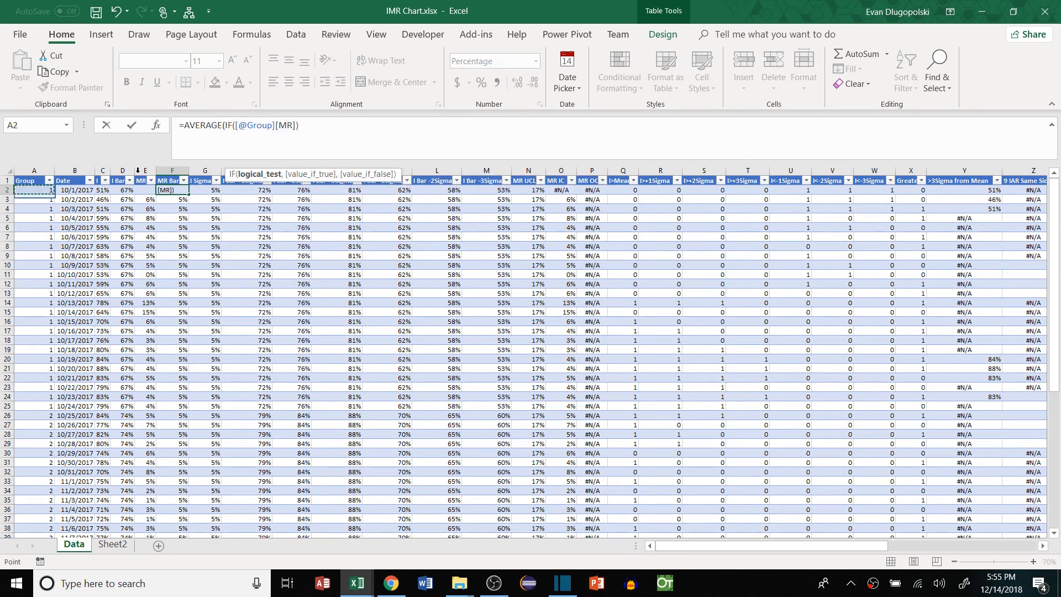
{"action": "type", "text": "="}
{"action": "left_click", "coordinate": [34, 178]}
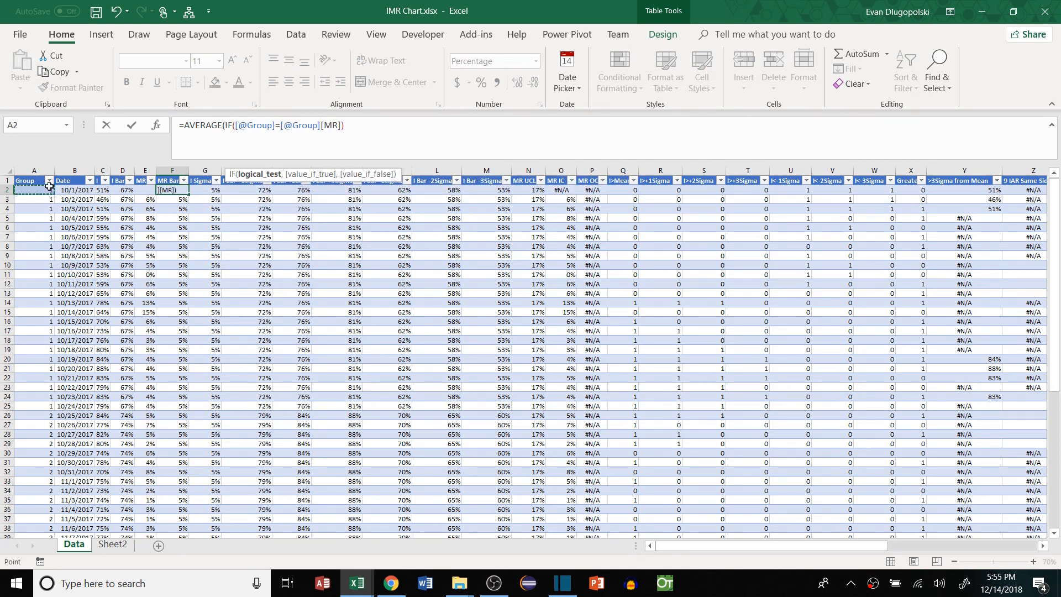
{"action": "type", "text": ",[MR]"}
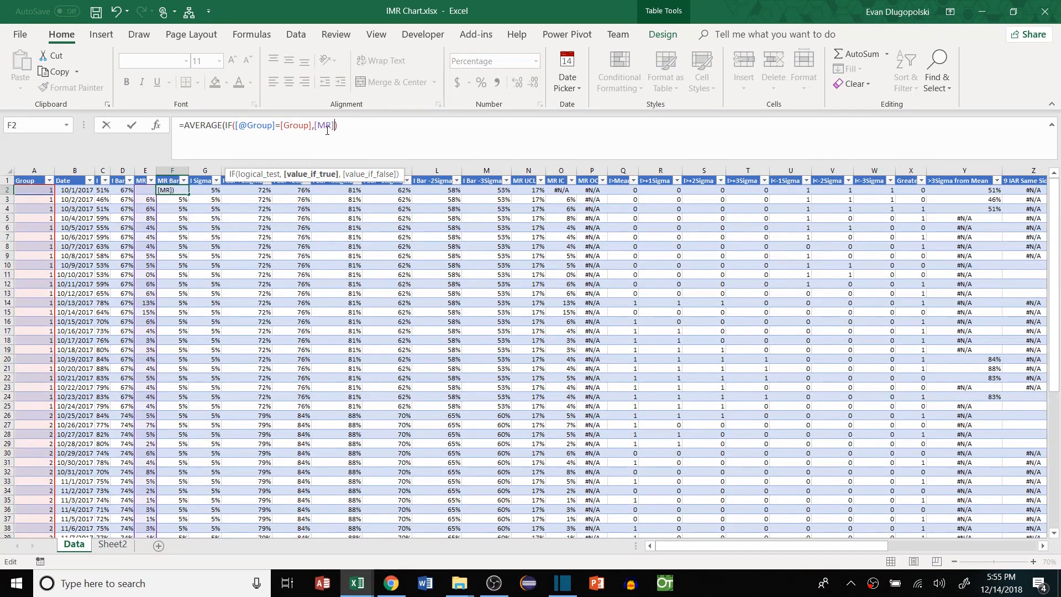
{"action": "type", "text": ","}
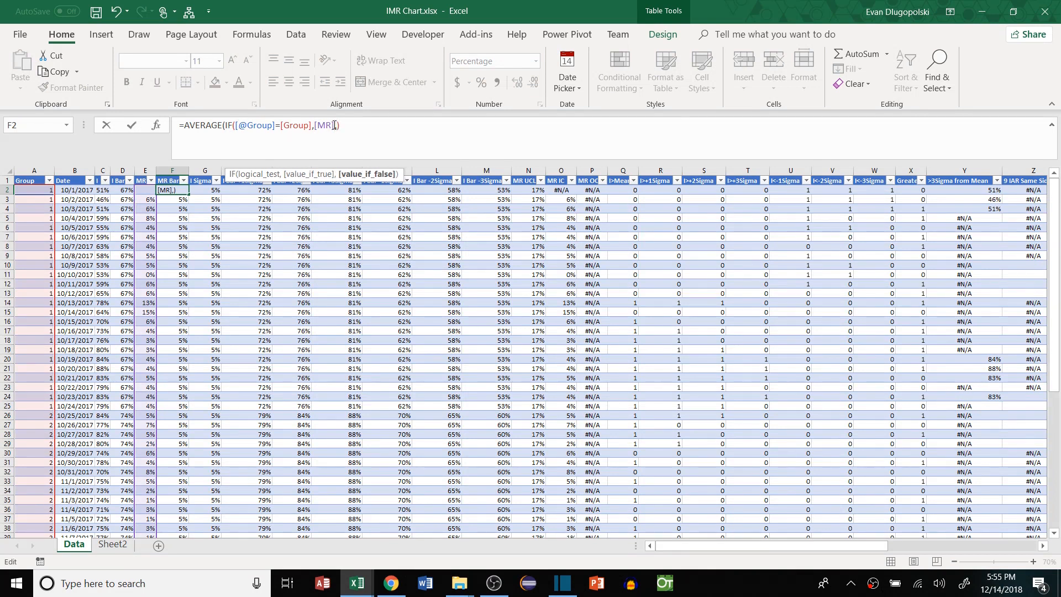
{"action": "type", "text": "\"\")"}
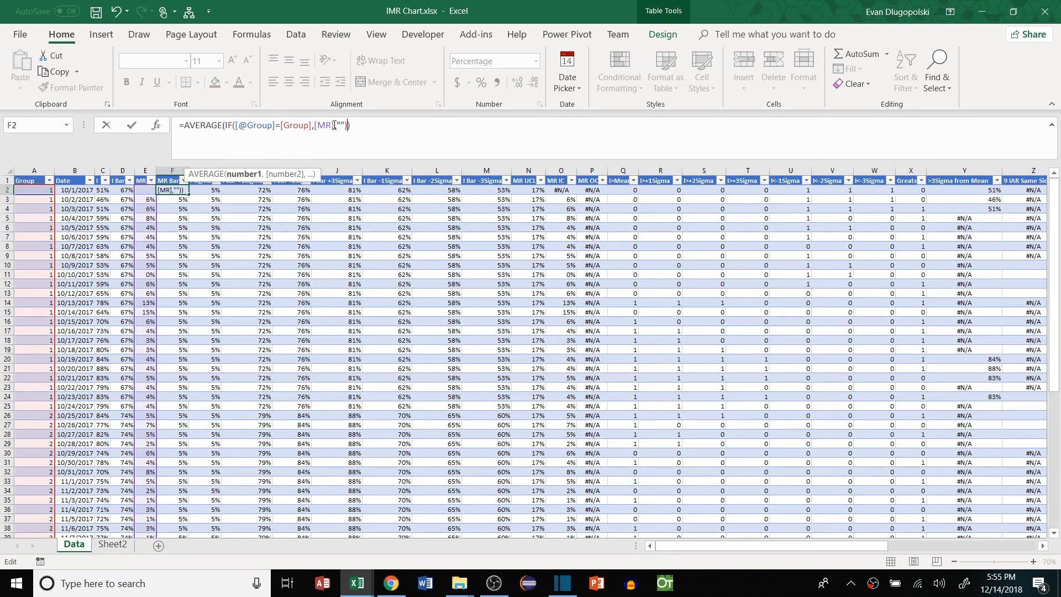
{"action": "key", "text": "ctrl+shift+Return"}
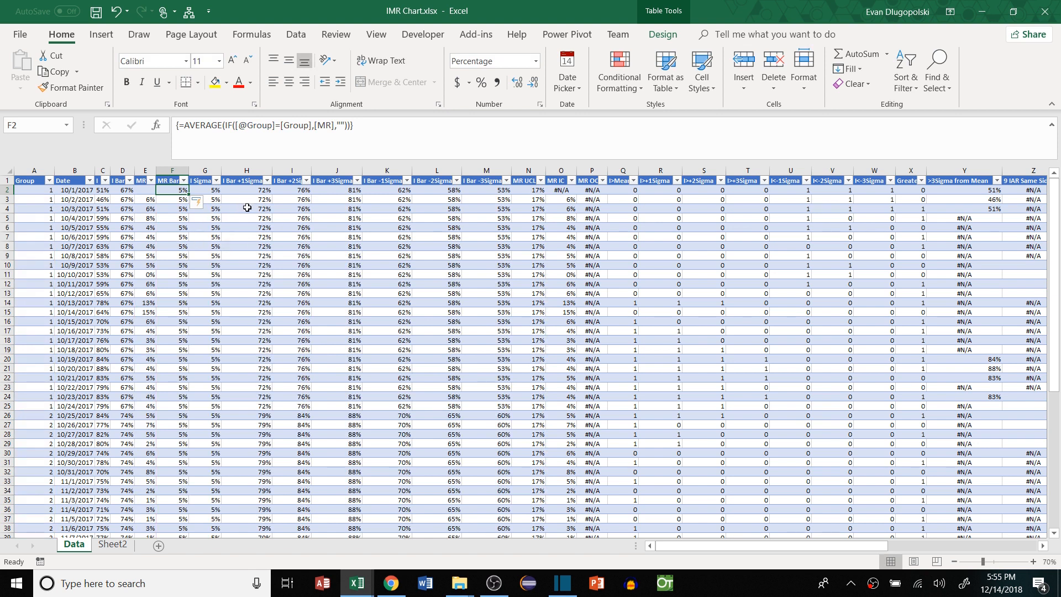
Verify the per-group I Bar and MR Bar values, then view the updated charts on Sheet2
{"action": "left_click_drag", "start_coordinate": [123, 190], "coordinate": [123, 265]}
{"action": "left_click", "coordinate": [123, 191]}
{"action": "left_click_drag", "start_coordinate": [125, 190], "coordinate": [127, 407]}
{"action": "left_click_drag", "start_coordinate": [168, 191], "coordinate": [181, 404]}
{"action": "left_click", "coordinate": [247, 378]}
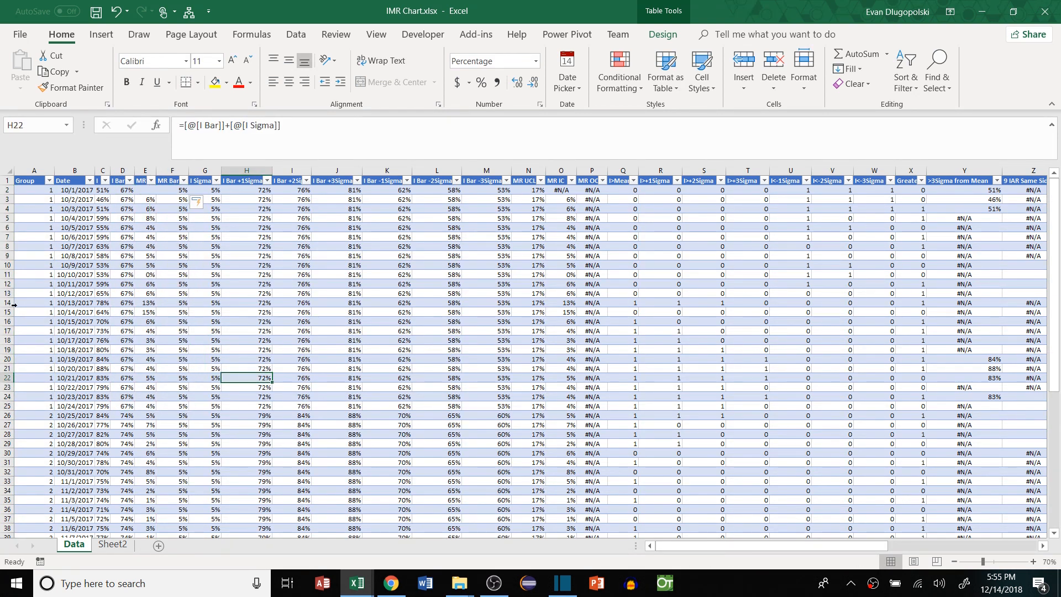
{"action": "left_click_drag", "start_coordinate": [43, 191], "coordinate": [41, 421]}
{"action": "left_click", "coordinate": [293, 387]}
{"action": "left_click", "coordinate": [114, 545]}
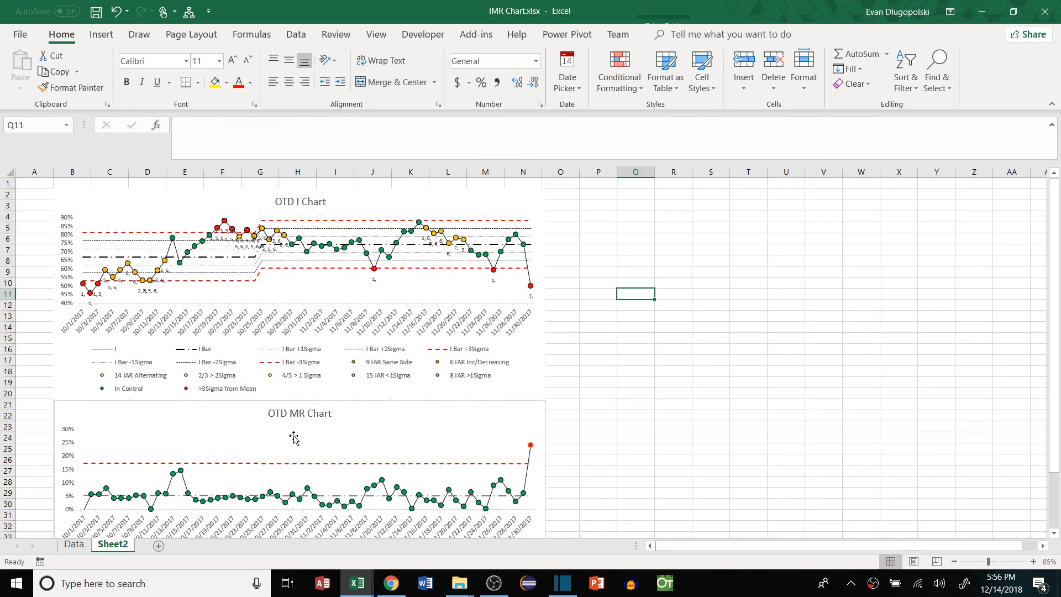